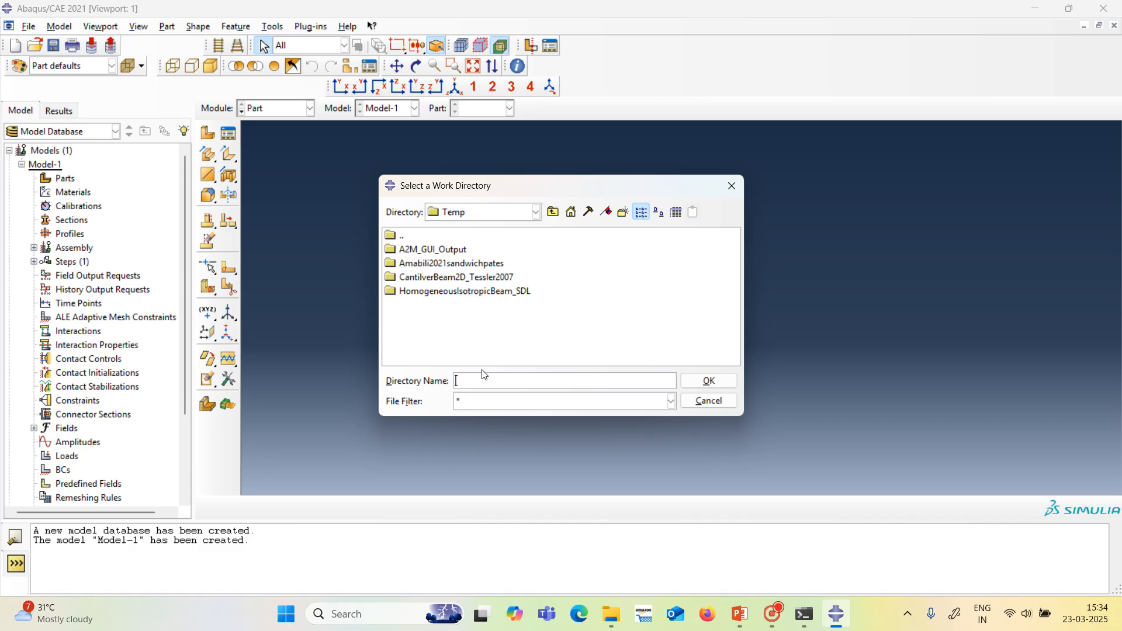
Try to choose CrossPLY3D as the work directory by entering its name.
{"action": "type", "text": "Cros"}
{"action": "type", "text": "sPLY"}
{"action": "type", "text": "#D"}
{"action": "key", "text": "BackSpace"}
{"action": "key", "text": "BackSpace"}
{"action": "type", "text": "3D"}
{"action": "left_click", "coordinate": [700, 389]}
Create a new directory named Crossply3D inside the Temp folder.
{"action": "left_click", "coordinate": [417, 322]}
{"action": "right_click", "coordinate": [417, 322]}
{"action": "left_click", "coordinate": [455, 417]}
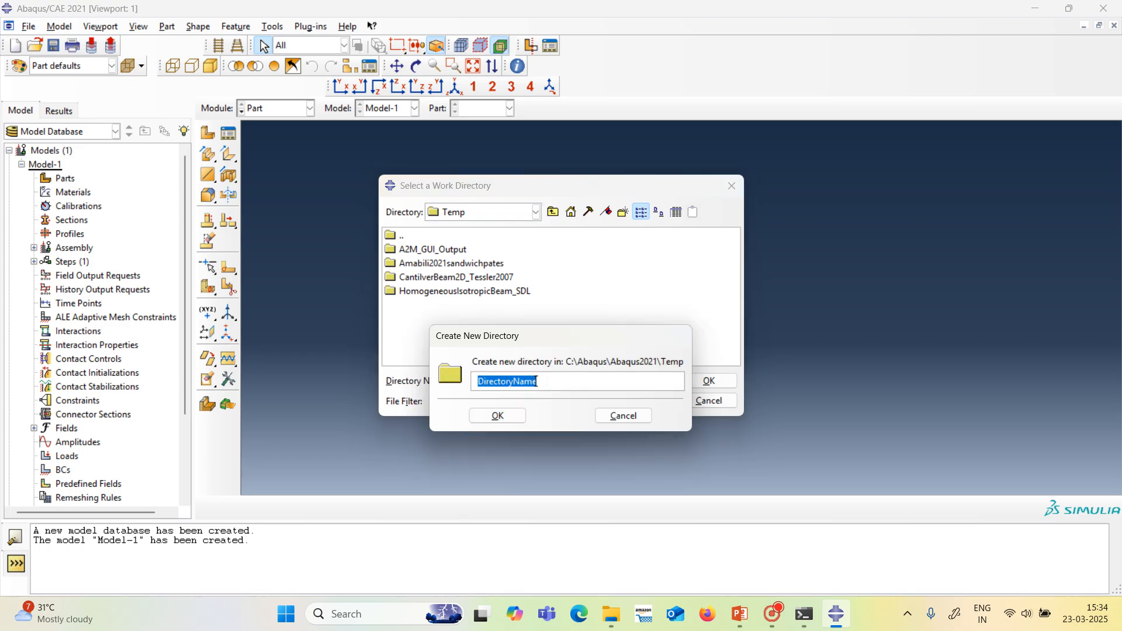
{"action": "type", "text": "3D"}
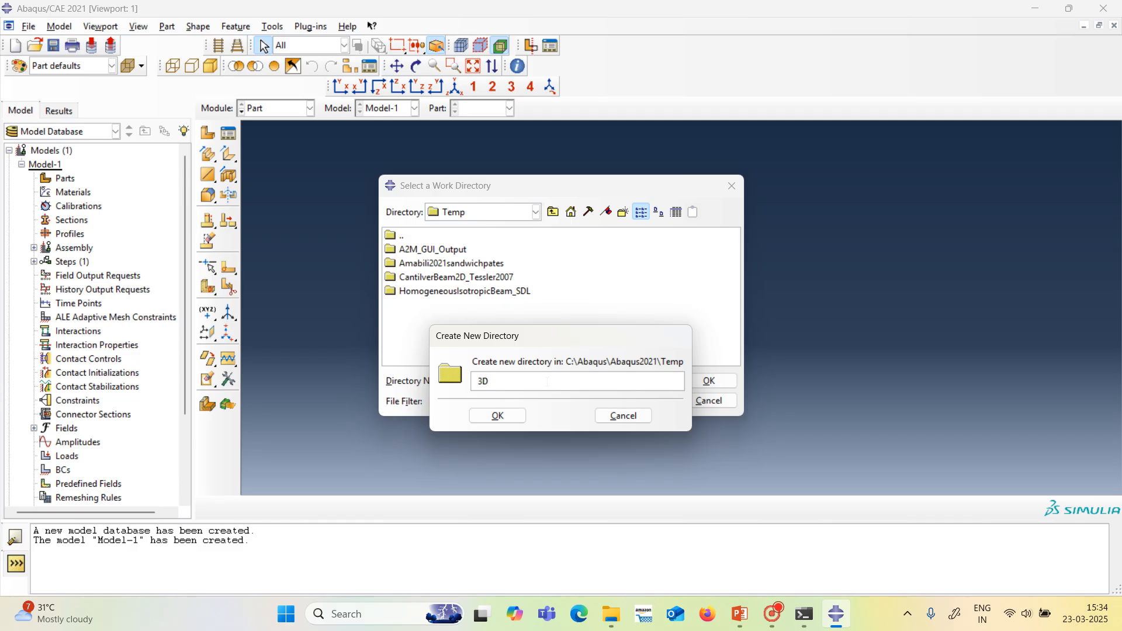
{"action": "key", "text": "Home"}
{"action": "type", "text": "Crossply"}
{"action": "left_click", "coordinate": [504, 418]}
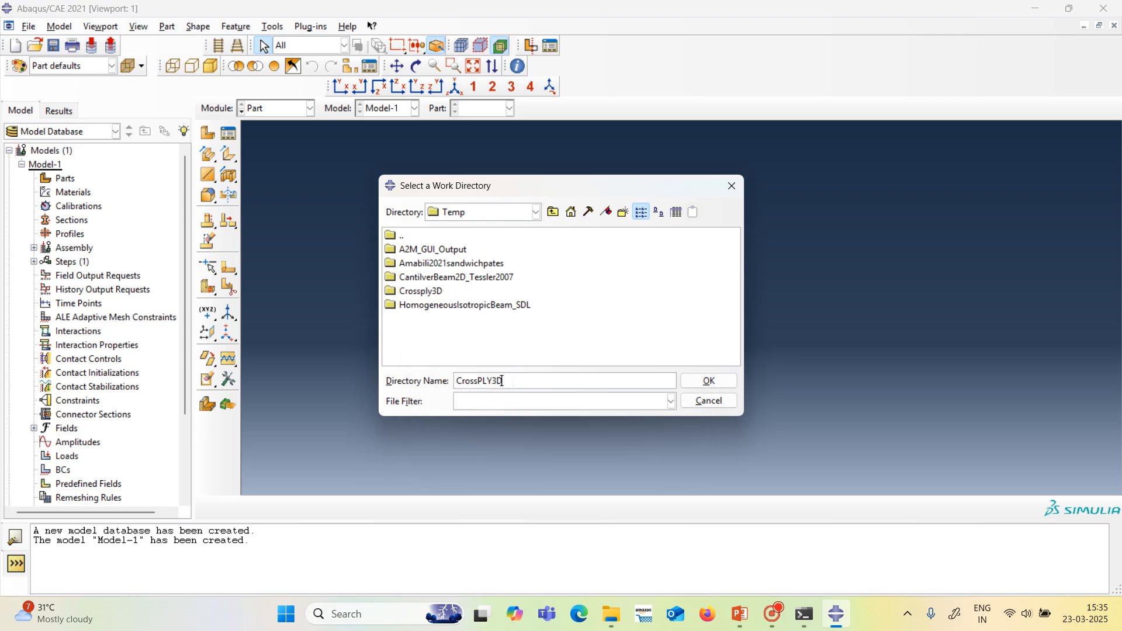
Try to choose the work directory from inside the Crossply3D folder, and return to the Temp folder.
{"action": "key", "text": "BackSpace"}
{"action": "key", "text": "BackSpace"}
{"action": "key", "text": "BackSpace"}
{"action": "key", "text": "BackSpace"}
{"action": "key", "text": "BackSpace"}
{"action": "key", "text": "BackSpace"}
{"action": "key", "text": "BackSpace"}
{"action": "key", "text": "BackSpace"}
{"action": "key", "text": "BackSpace"}
{"action": "key", "text": "BackSpace"}
{"action": "double_click", "coordinate": [425, 296]}
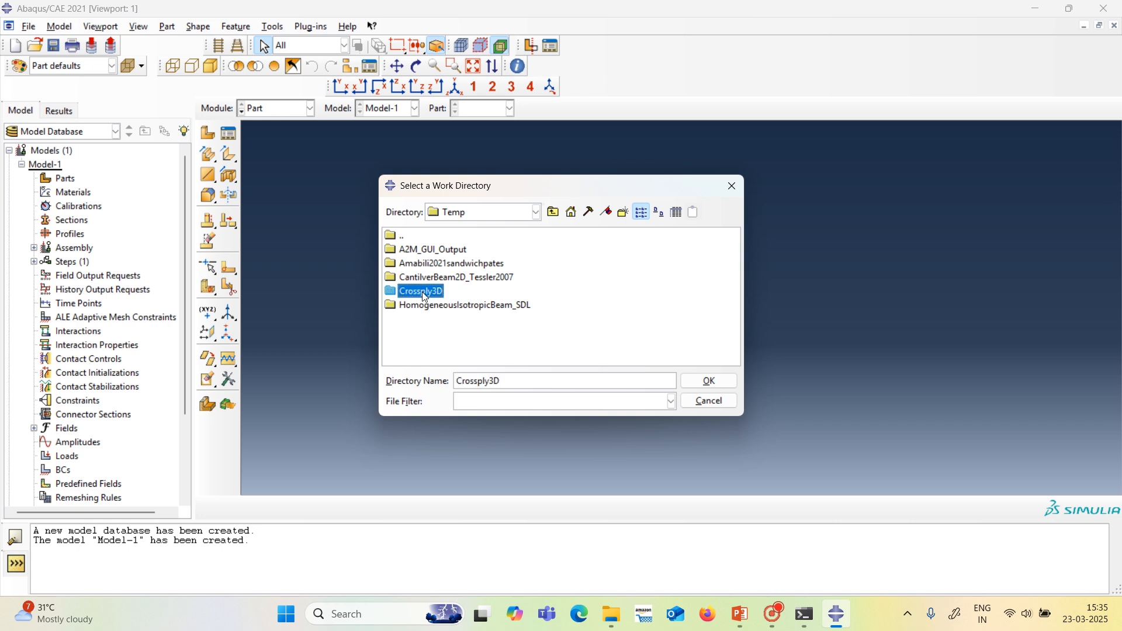
{"action": "left_click", "coordinate": [708, 382]}
{"action": "left_click", "coordinate": [536, 212]}
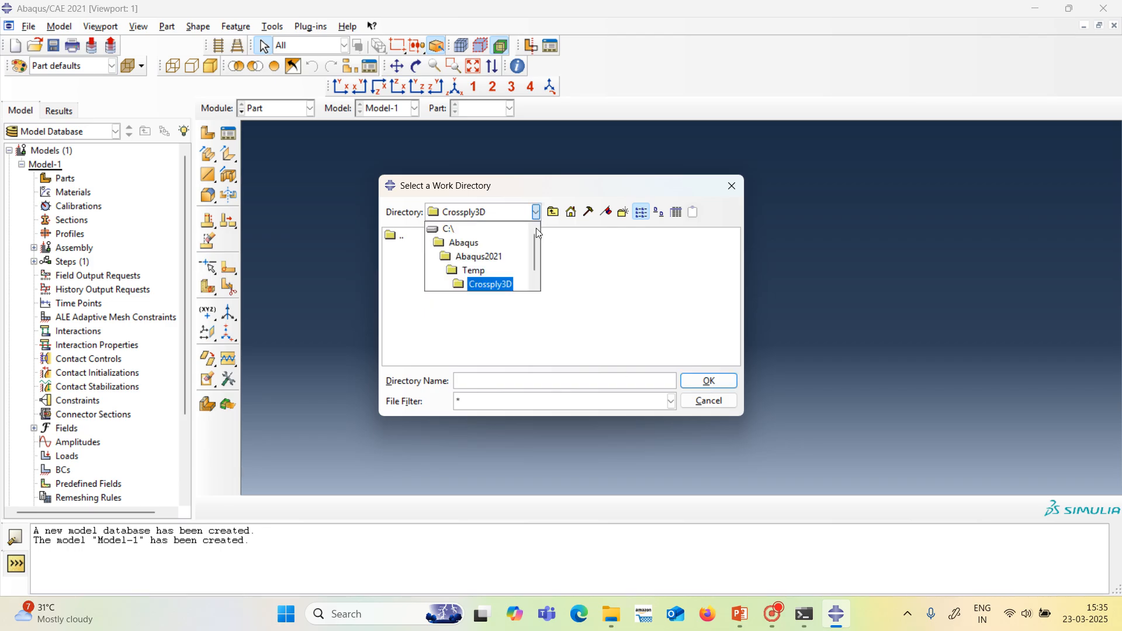
{"action": "left_click", "coordinate": [492, 281]}
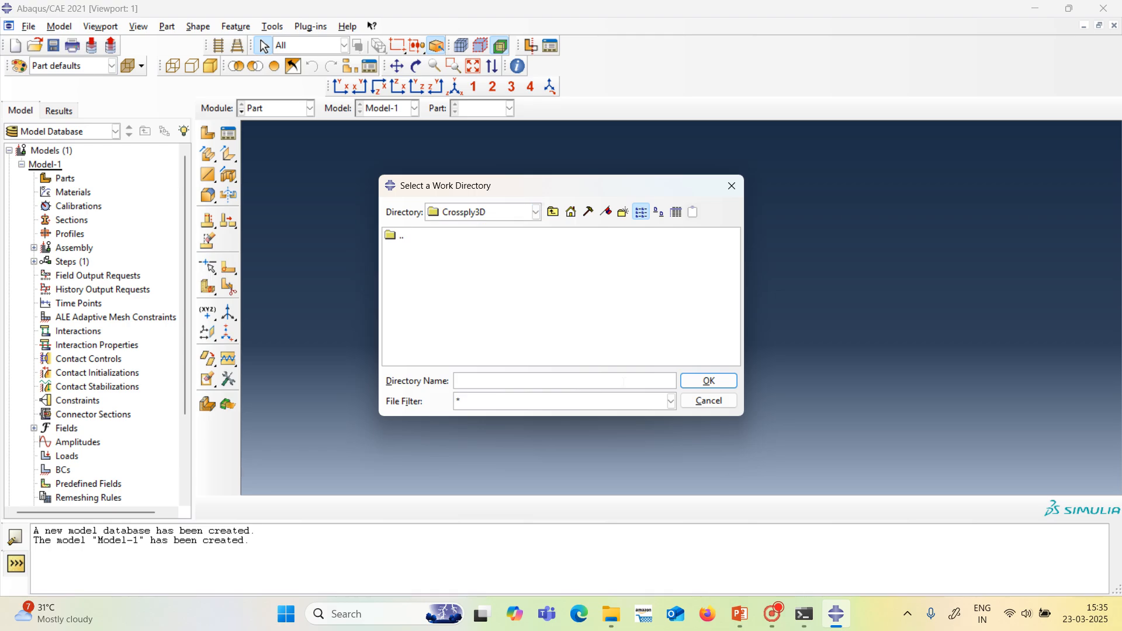
{"action": "left_click", "coordinate": [536, 213]}
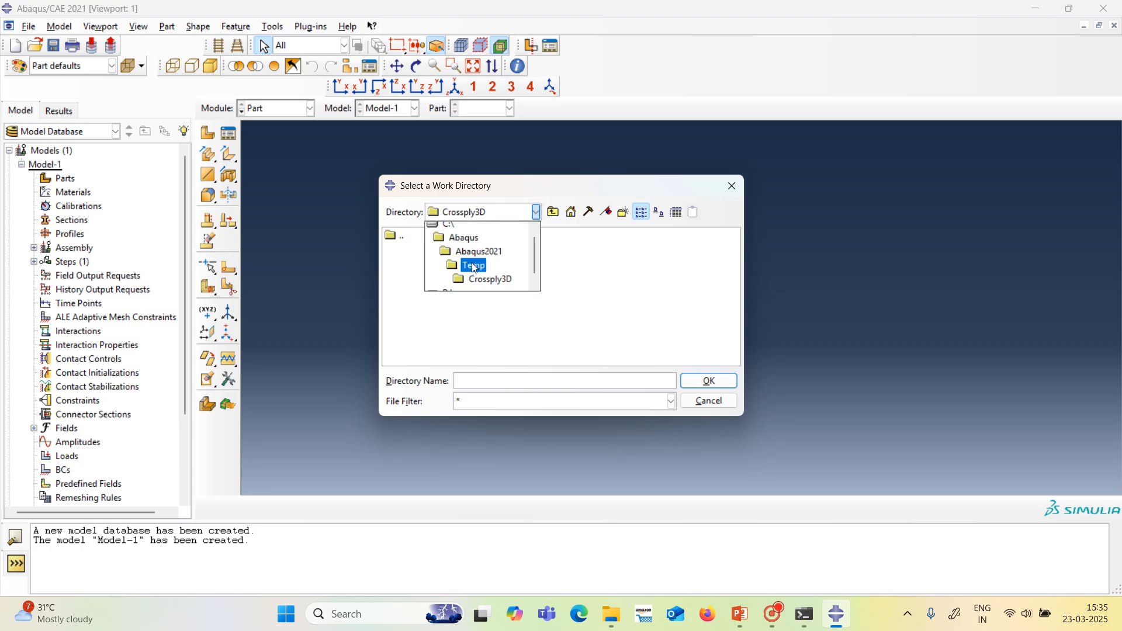
{"action": "left_click", "coordinate": [487, 275]}
Select the Crossply3D folder and set the work directory to C:/Abaqus/Abaqus2021/Temp/Crossply3D.
{"action": "left_click", "coordinate": [422, 292]}
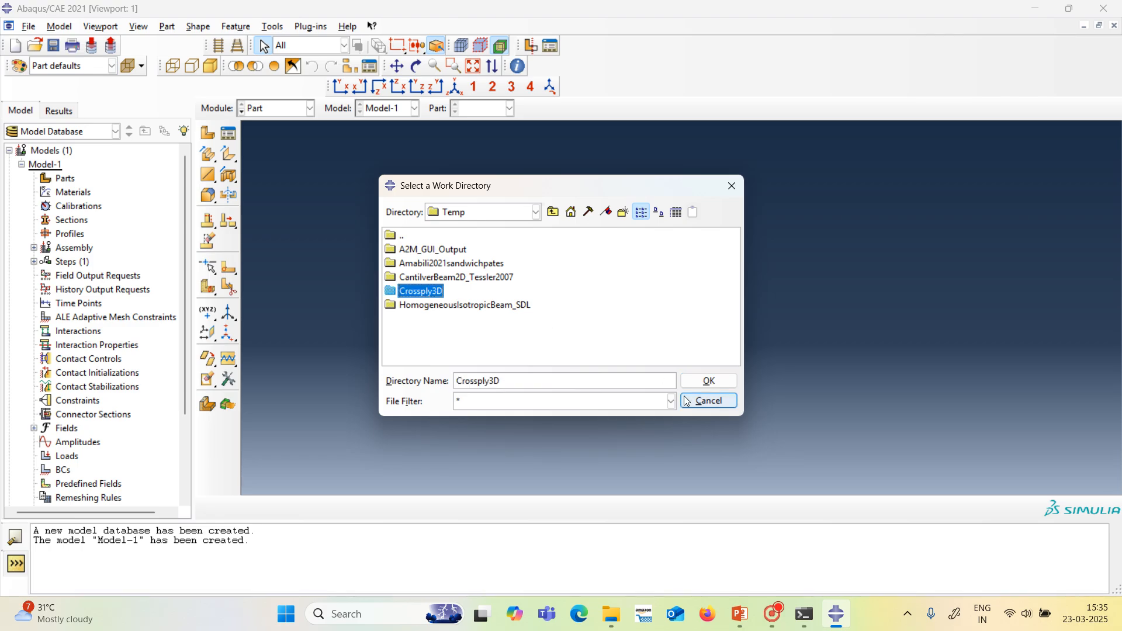
{"action": "left_click", "coordinate": [708, 381]}
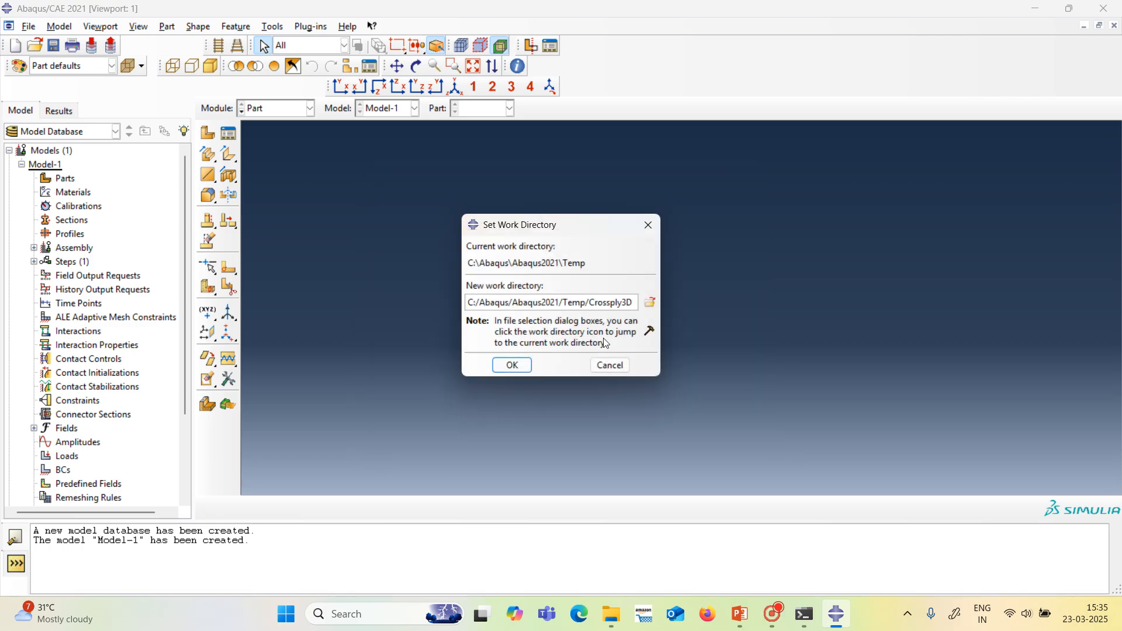
{"action": "left_click", "coordinate": [519, 367]}
{"action": "double_click", "coordinate": [589, 302]}
{"action": "left_click", "coordinate": [524, 364]}
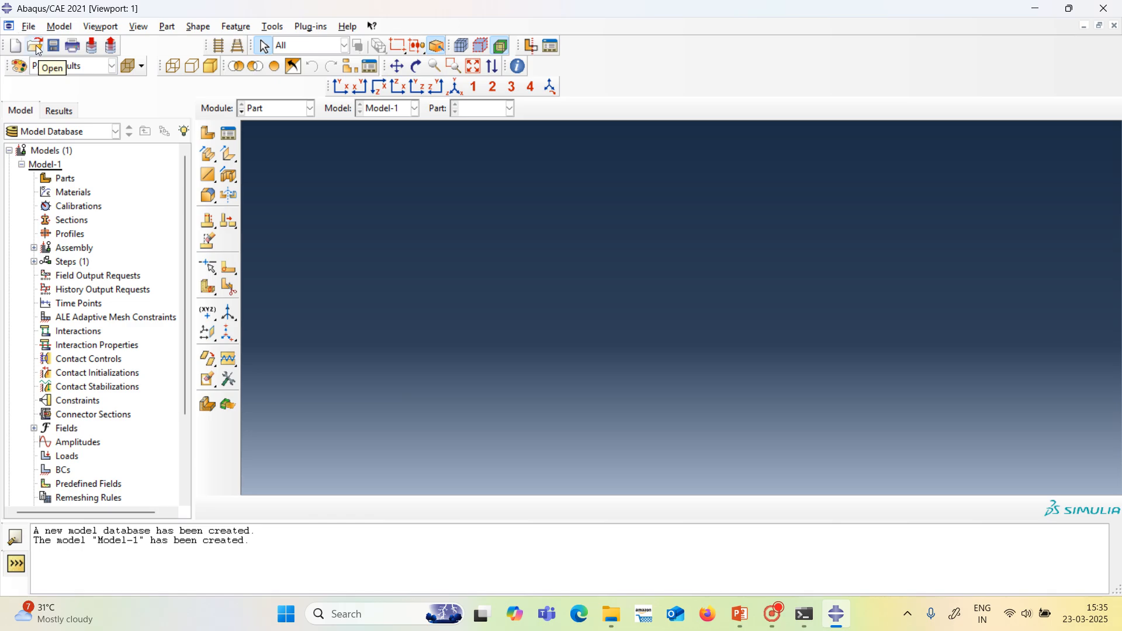
Save the model database in the Crossply3D folder as CrossPly_3Layer.
{"action": "left_click", "coordinate": [29, 30]}
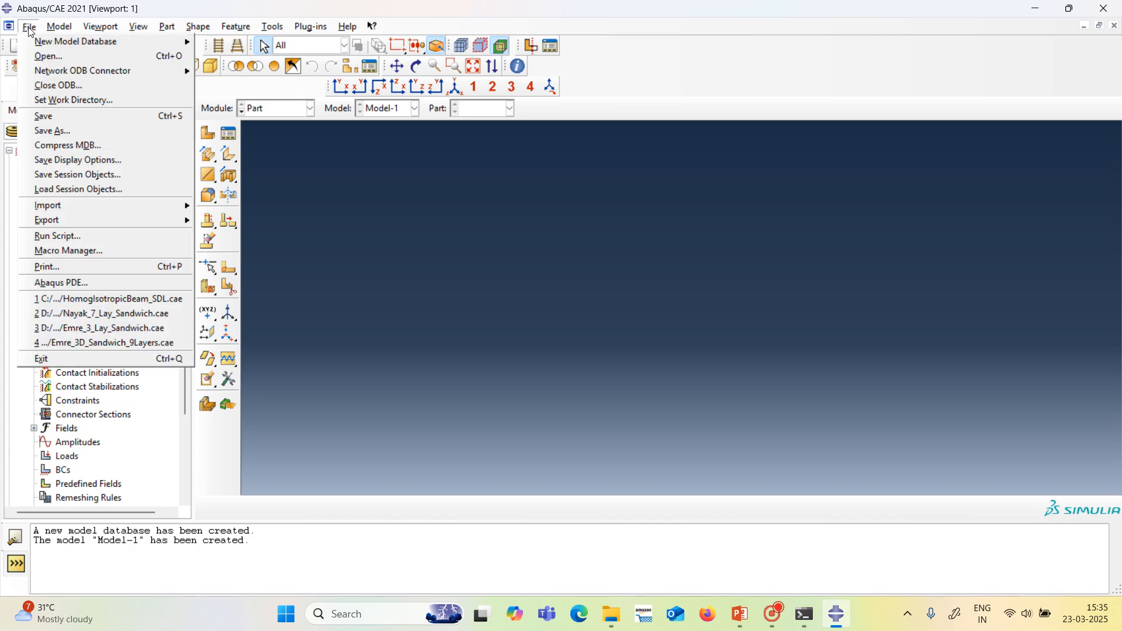
{"action": "left_click", "coordinate": [52, 131]}
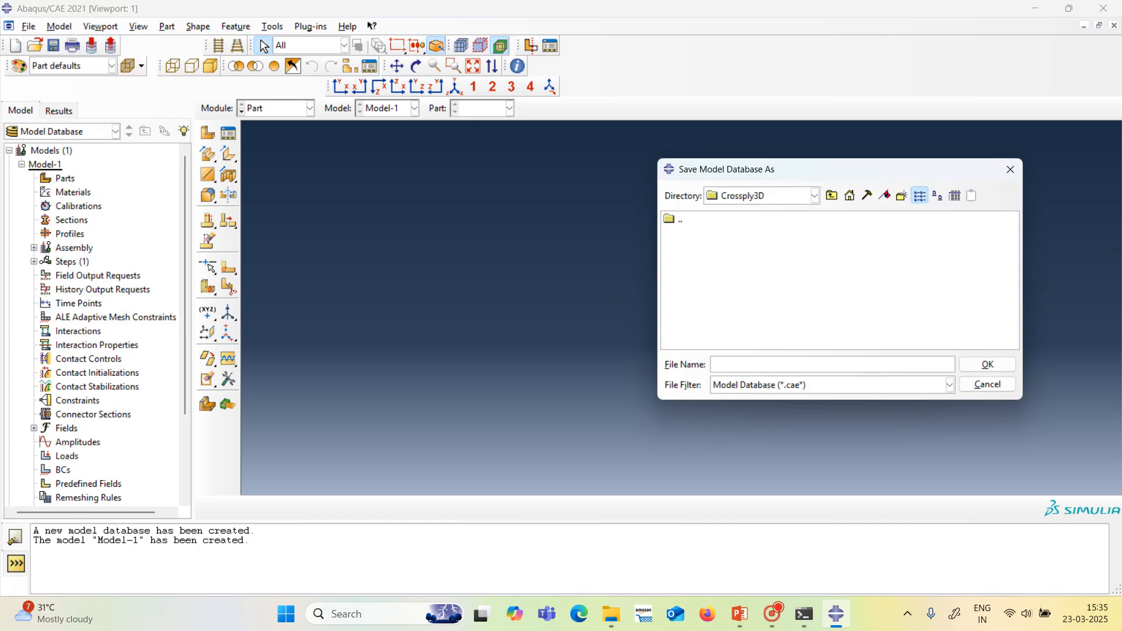
{"action": "type", "text": "CrossPly_3Layer"}
{"action": "left_click", "coordinate": [973, 365]}
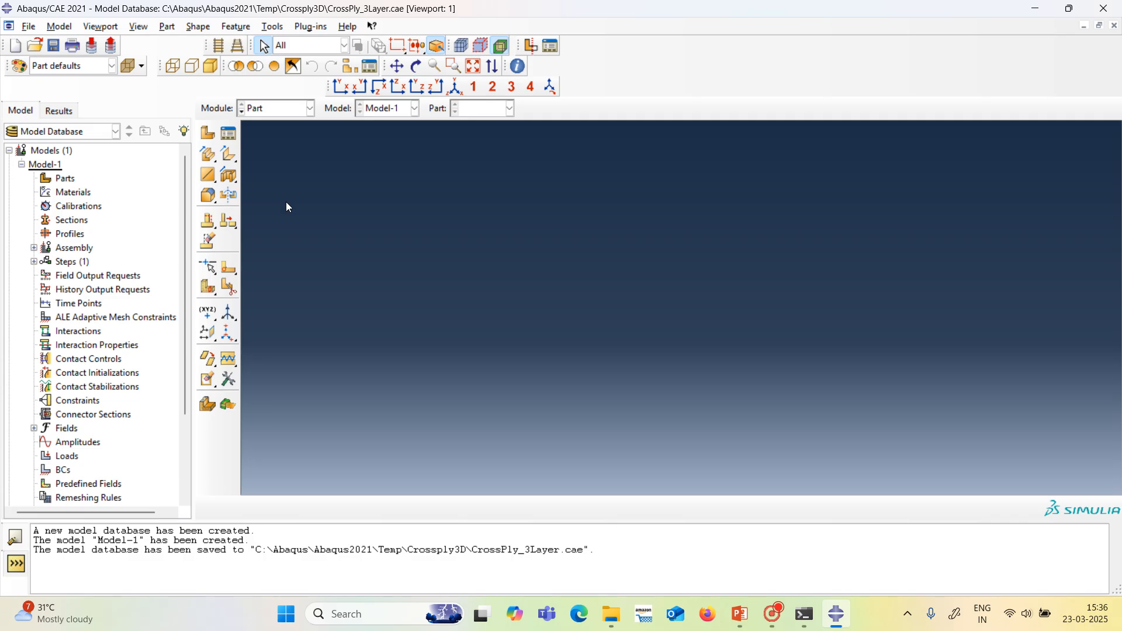
Create Part-1 as a 3D deformable solid extrusion with an approximate size of 200, and open its section sketch.
{"action": "left_click", "coordinate": [207, 133]}
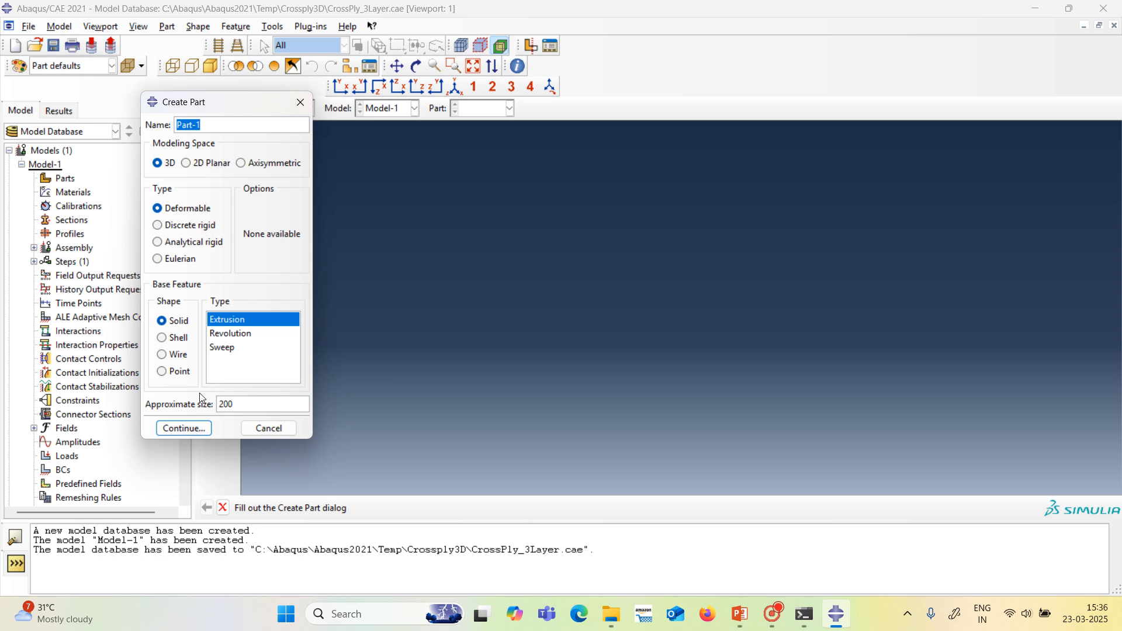
{"action": "left_click", "coordinate": [196, 430]}
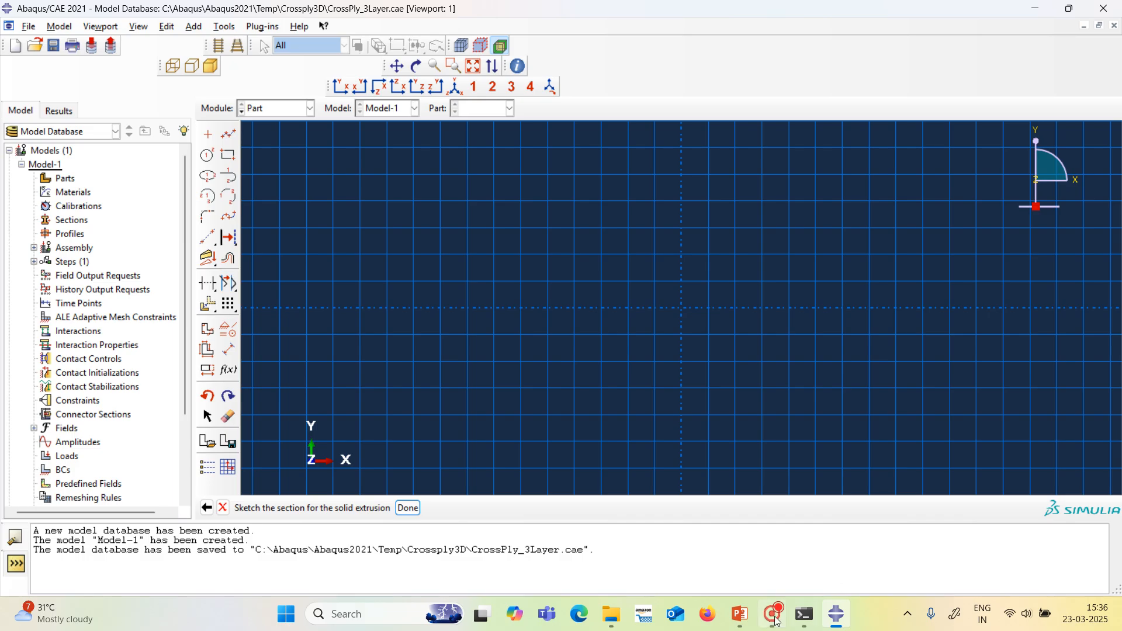
Switch to PowerPoint to check the plate dimensions on slide 12, and return to Abaqus/CAE.
{"action": "mouse_move", "coordinate": [747, 614]}
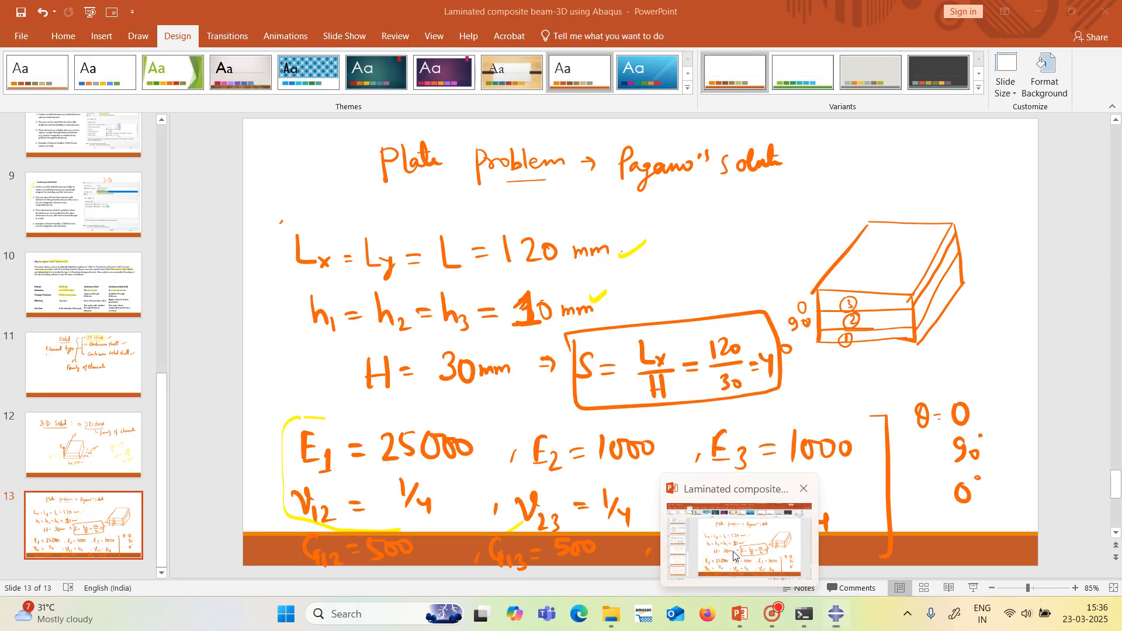
{"action": "left_click", "coordinate": [735, 559]}
{"action": "left_click", "coordinate": [123, 465]}
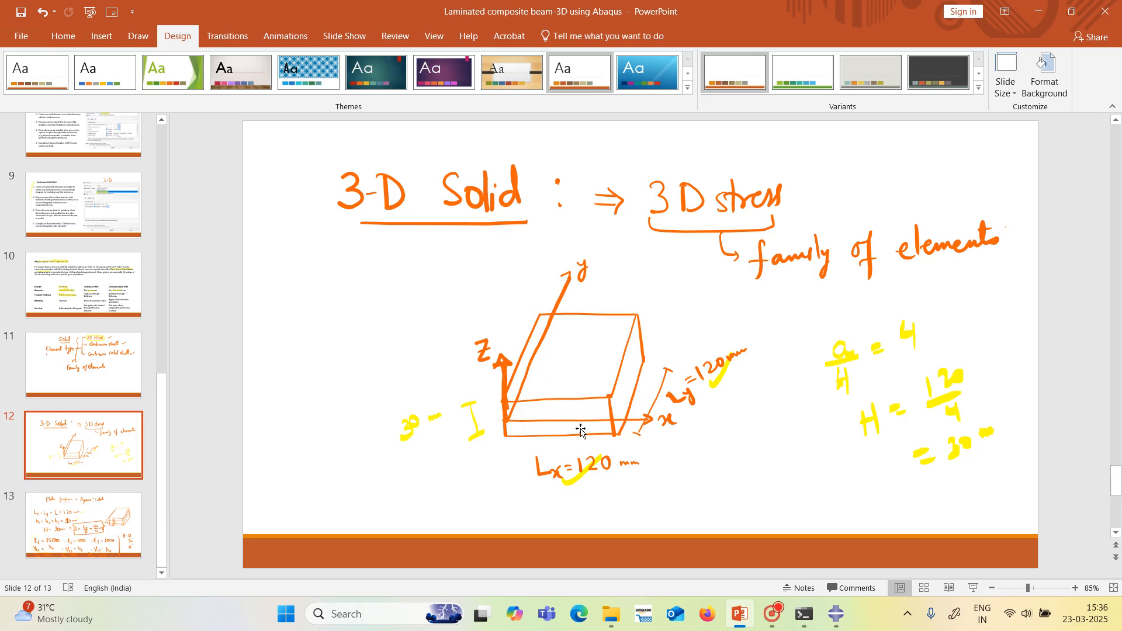
{"action": "mouse_move", "coordinate": [838, 619]}
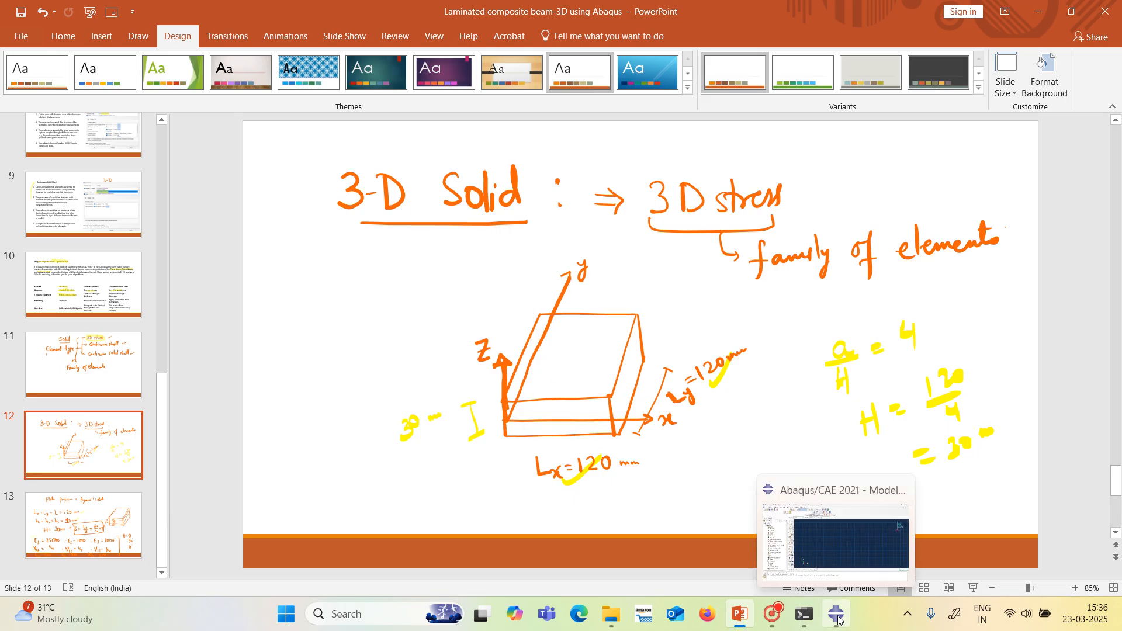
{"action": "left_click", "coordinate": [849, 563]}
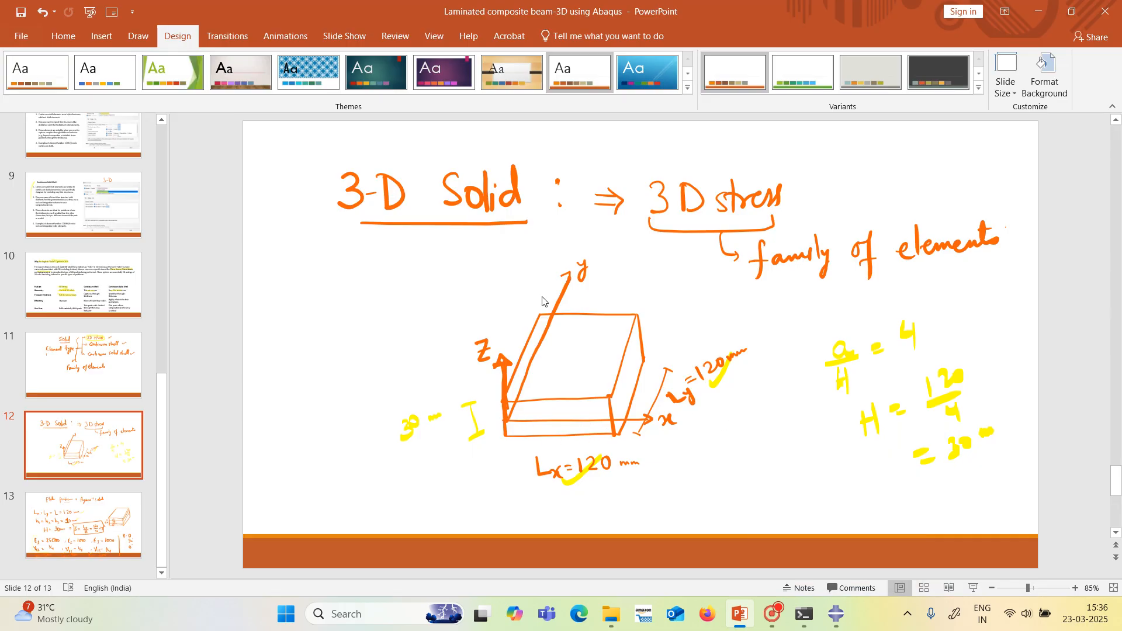
{"action": "left_click", "coordinate": [836, 613]}
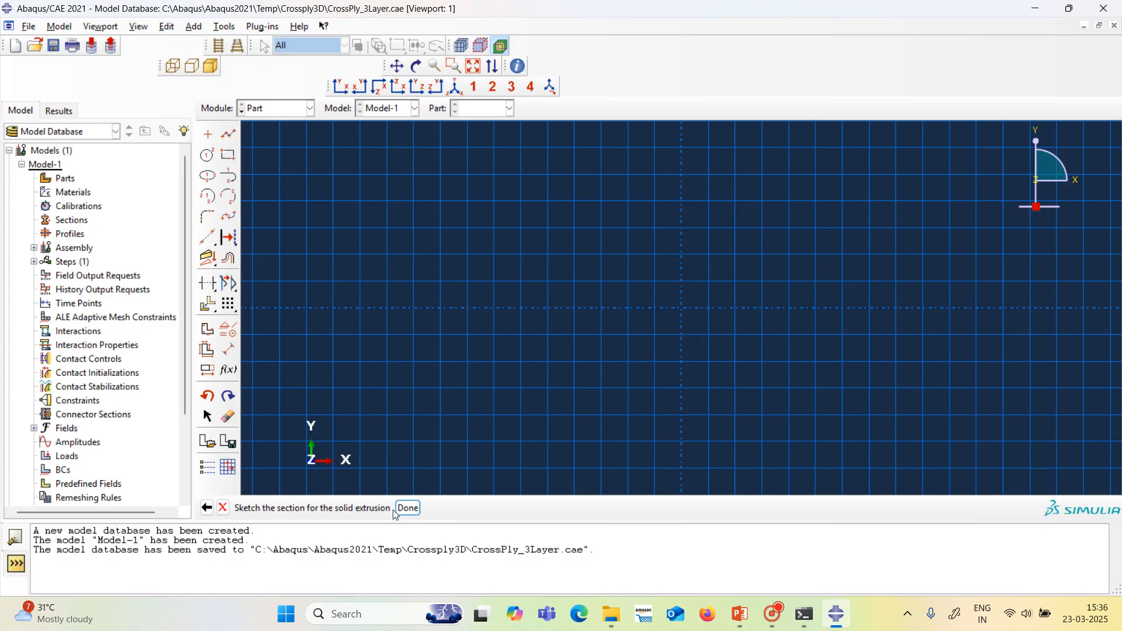
Sketch a rectangle with opposite corners at 0,0 and 120,120 as the plate's section.
{"action": "left_click", "coordinate": [229, 154]}
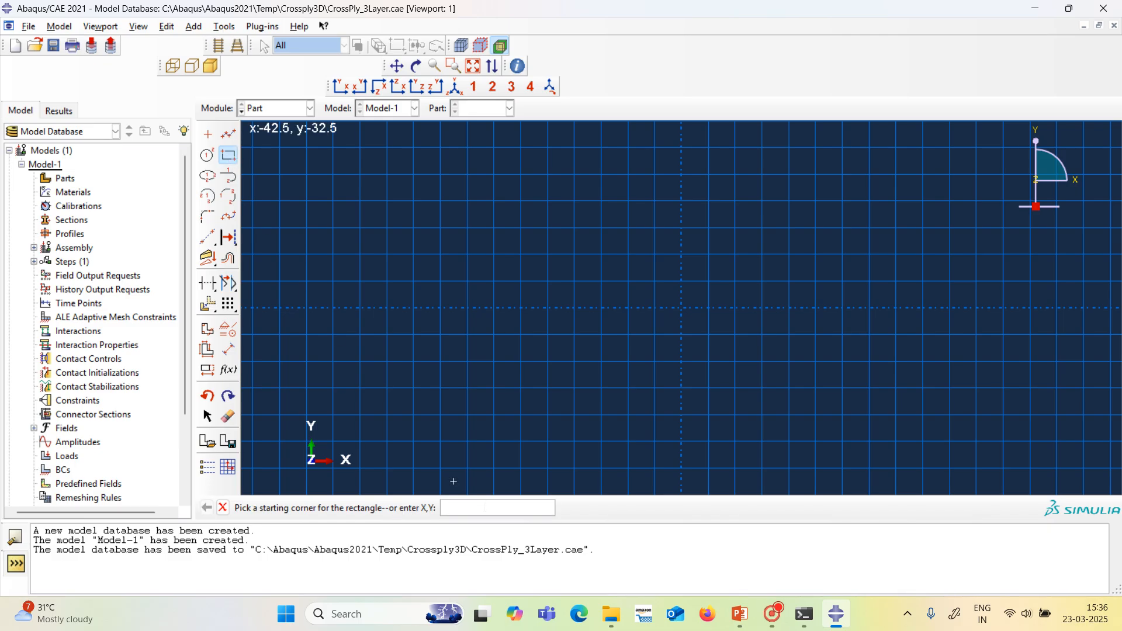
{"action": "type", "text": "0,0"}
{"action": "key", "text": "Return"}
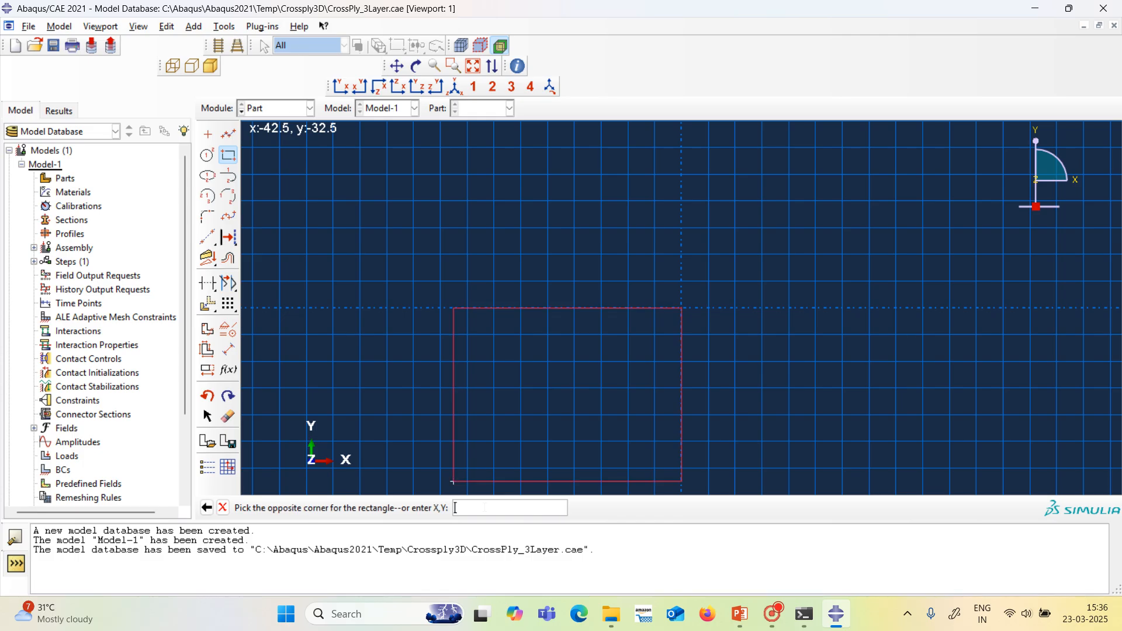
{"action": "type", "text": "120,120"}
{"action": "key", "text": "Return"}
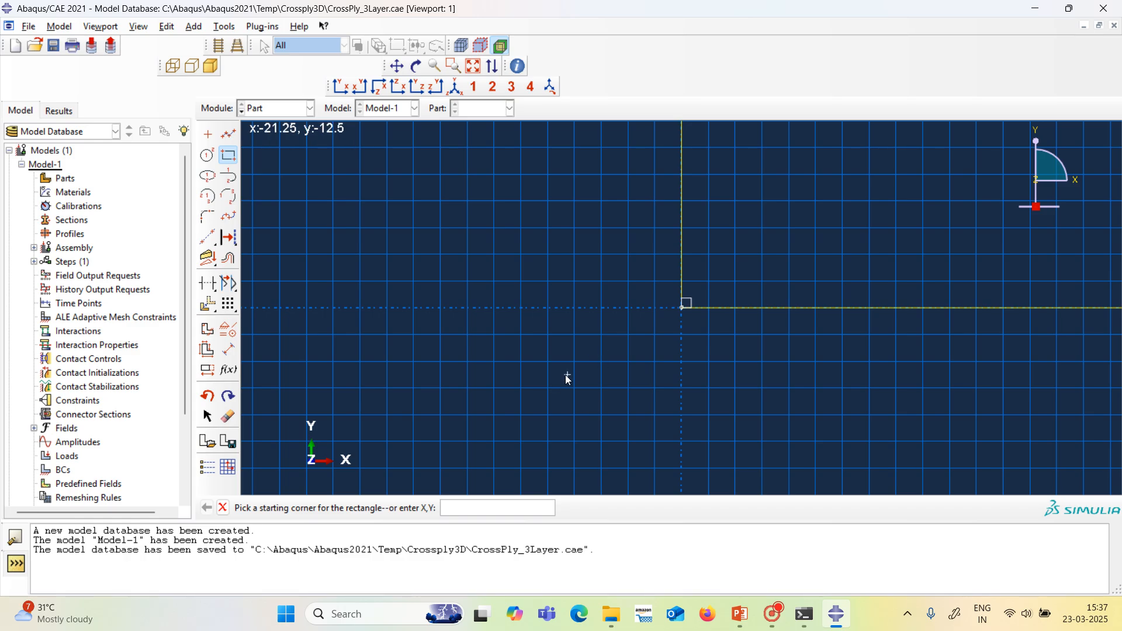
{"action": "scroll", "coordinate": [565, 374], "scroll_direction": "down", "scroll_amount": 5}
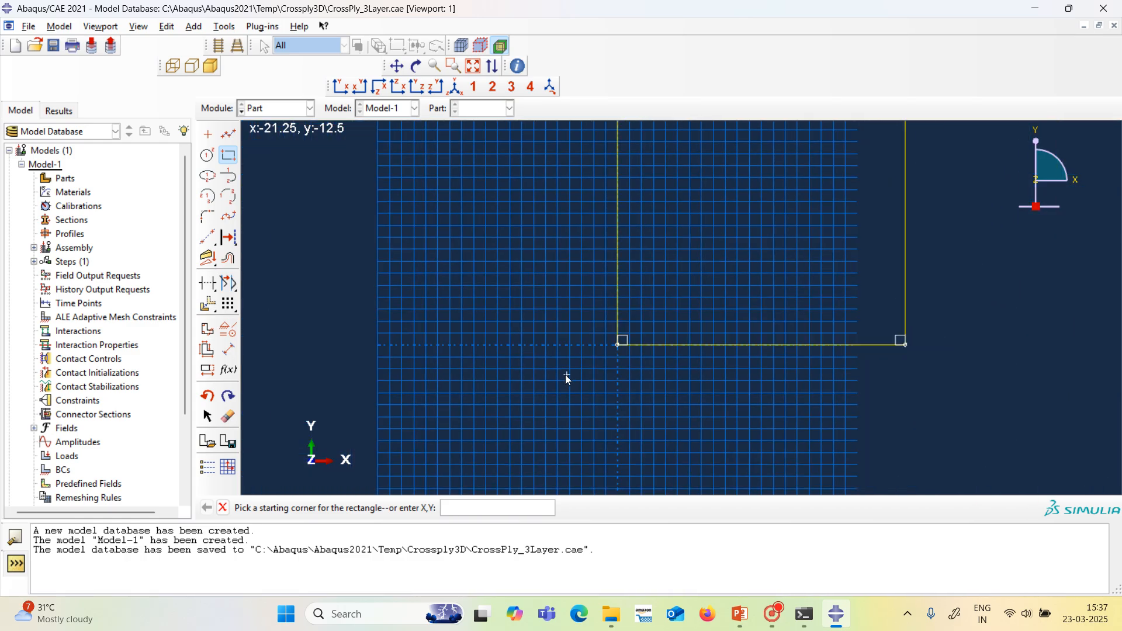
{"action": "scroll", "coordinate": [564, 378], "scroll_direction": "down", "scroll_amount": 1}
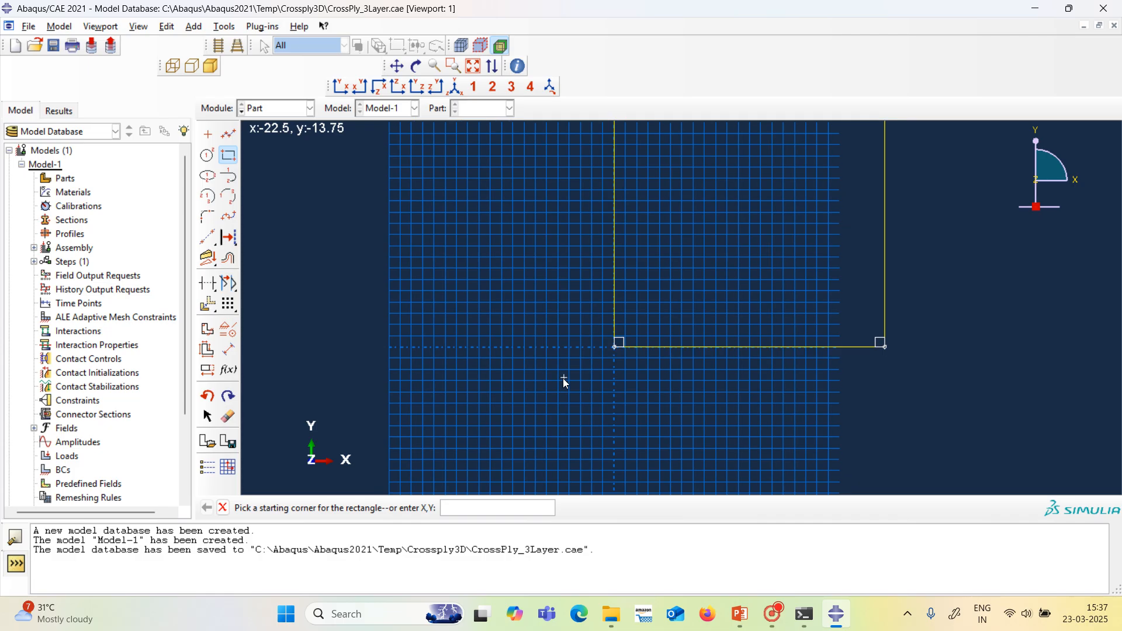
{"action": "scroll", "coordinate": [562, 377], "scroll_direction": "down", "scroll_amount": 2}
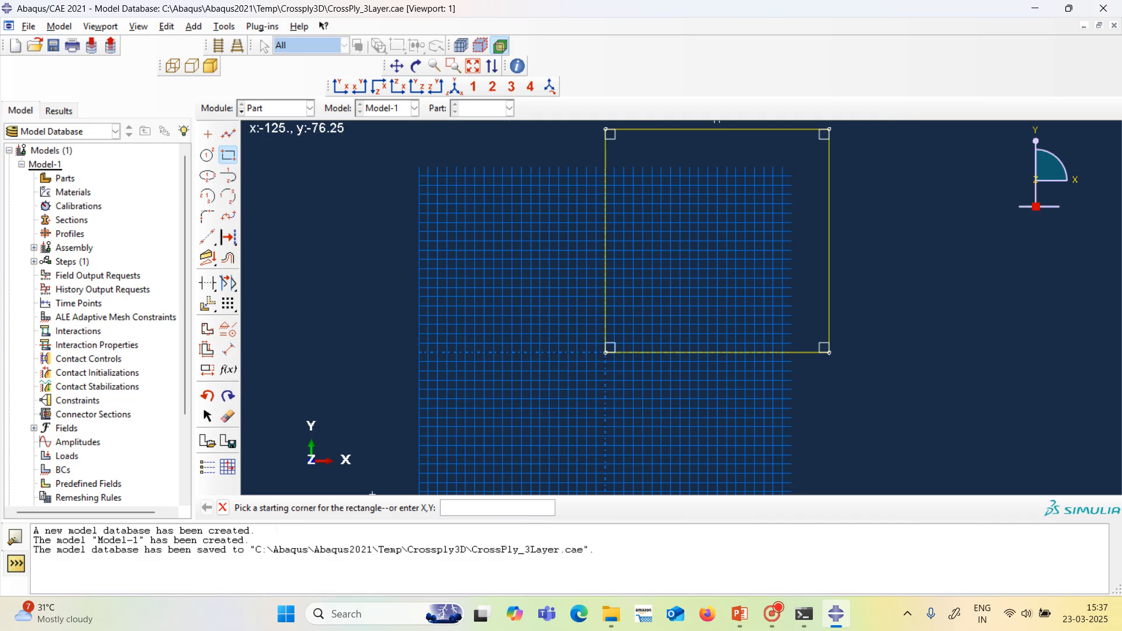
{"action": "left_click", "coordinate": [223, 507]}
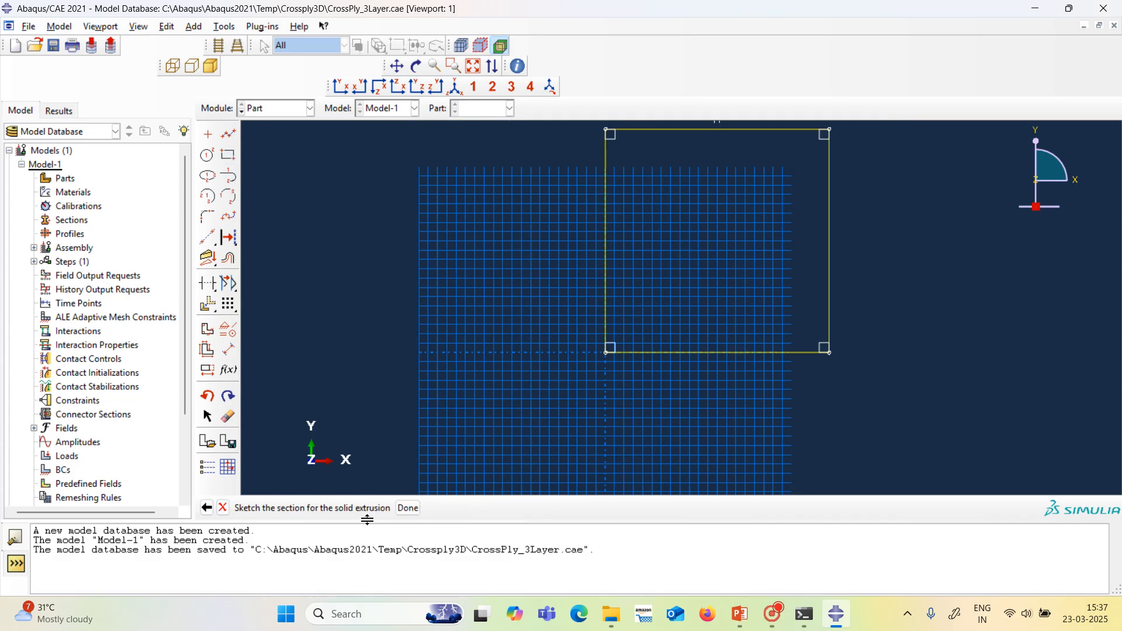
Finish the section sketch, check the plate thickness in the PowerPoint slide, and extrude the section to a depth of 30.
{"action": "left_click", "coordinate": [408, 508]}
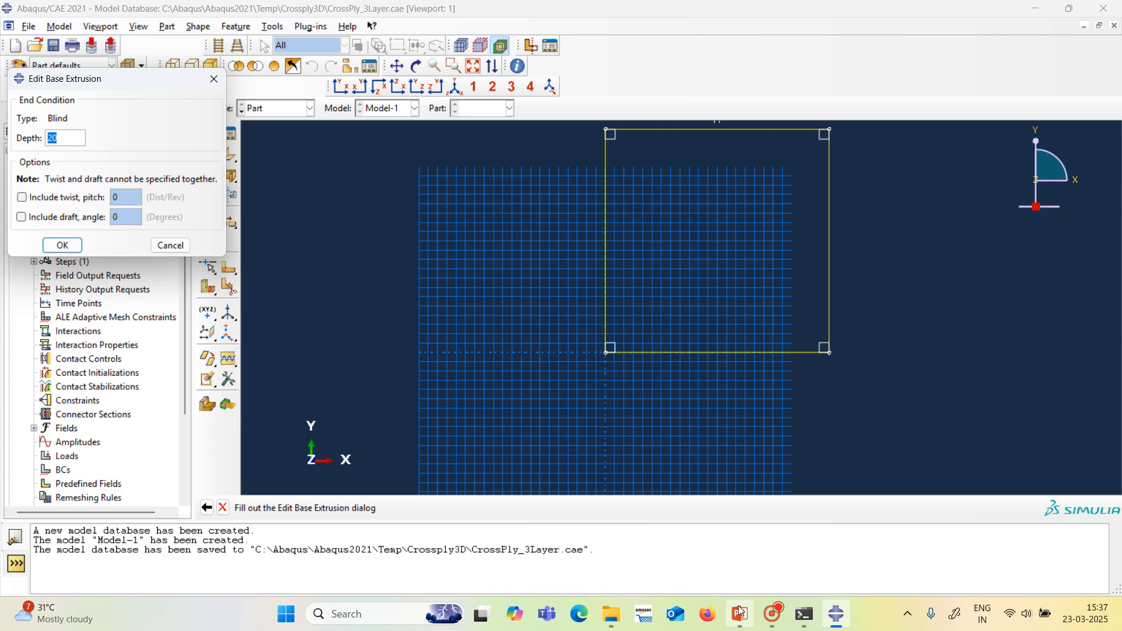
{"action": "mouse_move", "coordinate": [740, 612]}
{"action": "left_click", "coordinate": [730, 563]}
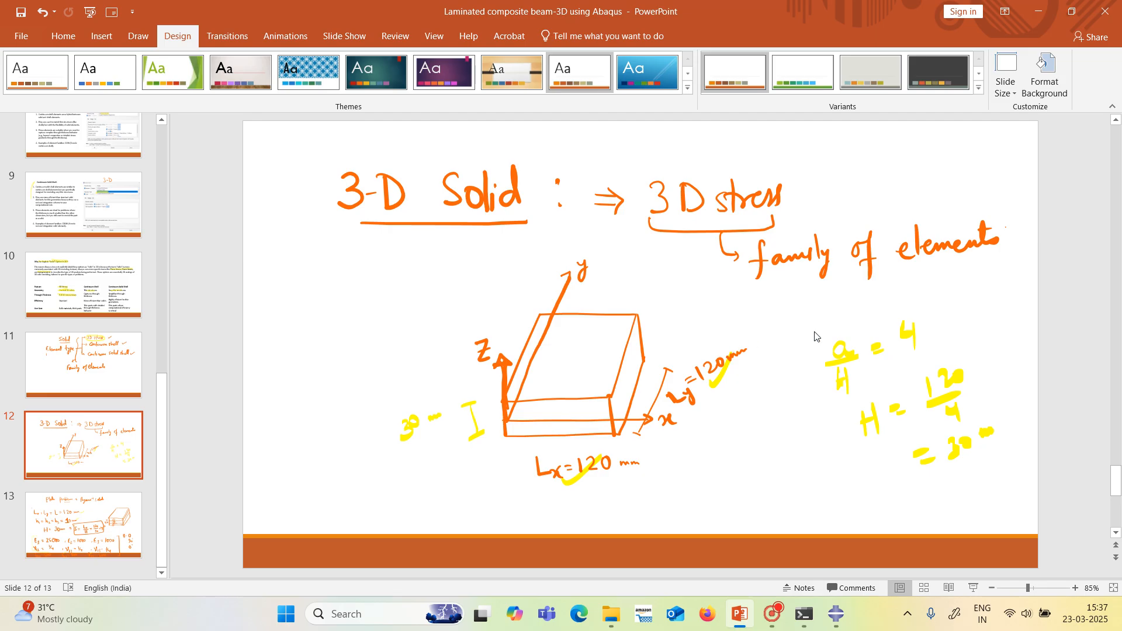
{"action": "left_click", "coordinate": [836, 614]}
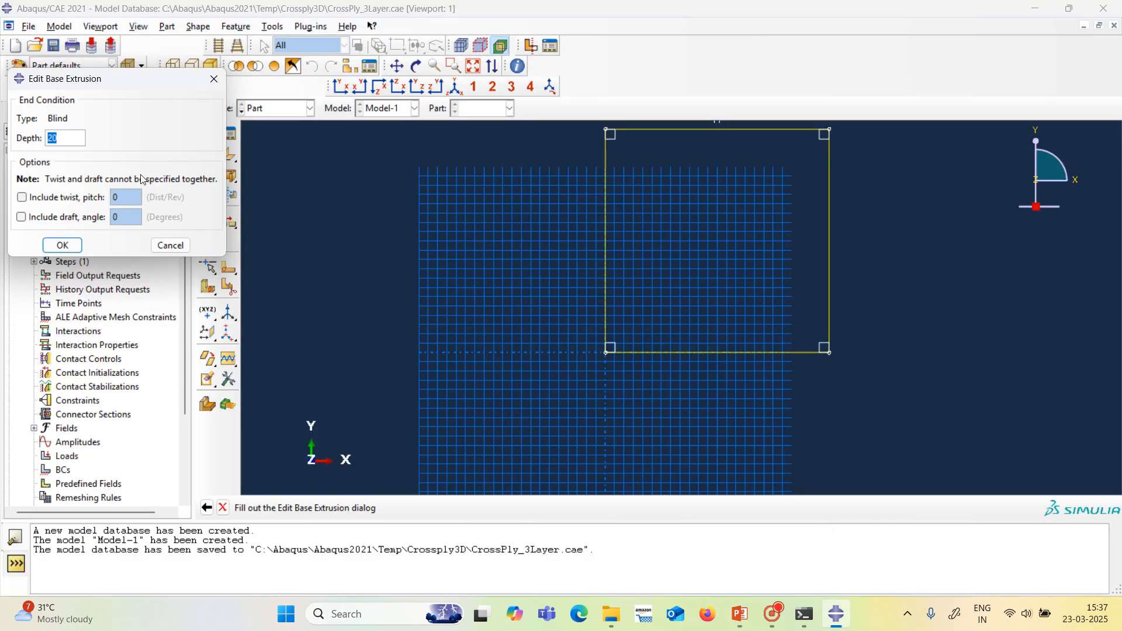
{"action": "type", "text": "30"}
{"action": "left_click", "coordinate": [62, 245]}
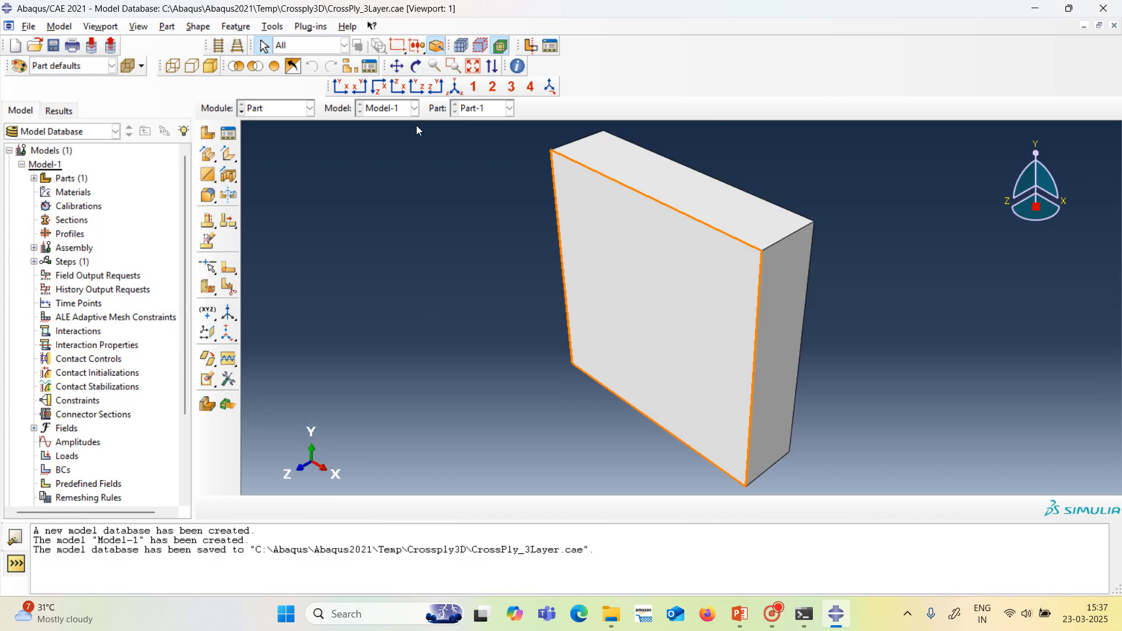
Create a datum plane offset 10 from the plate's top (+Z) face, with the offset direction flipped into the solid.
{"action": "left_click", "coordinate": [416, 66]}
{"action": "left_click_drag", "start_coordinate": [581, 300], "coordinate": [666, 181]}
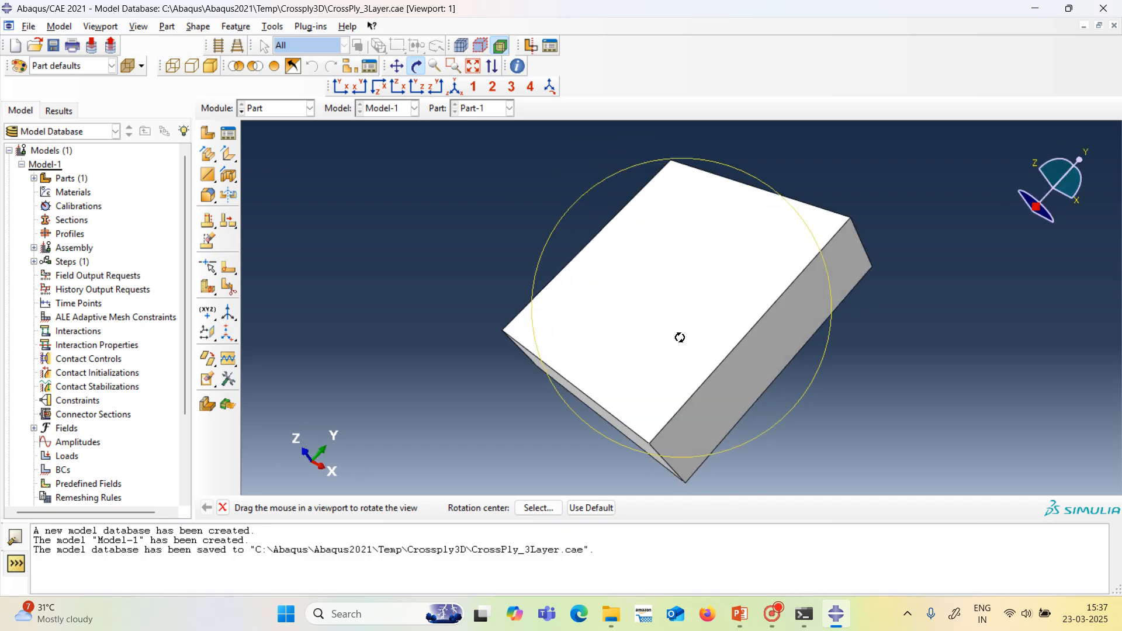
{"action": "left_click_drag", "start_coordinate": [672, 363], "coordinate": [727, 339]}
{"action": "left_click_drag", "start_coordinate": [592, 367], "coordinate": [596, 318]}
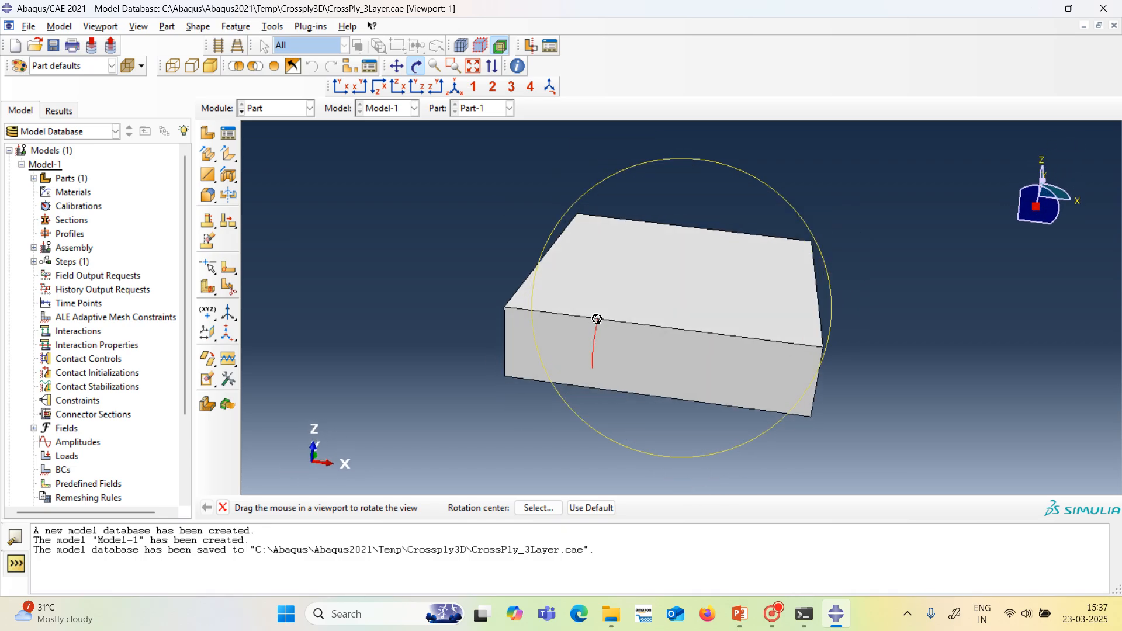
{"action": "left_click_drag", "start_coordinate": [694, 362], "coordinate": [711, 335]}
{"action": "left_click_drag", "start_coordinate": [567, 321], "coordinate": [541, 339]}
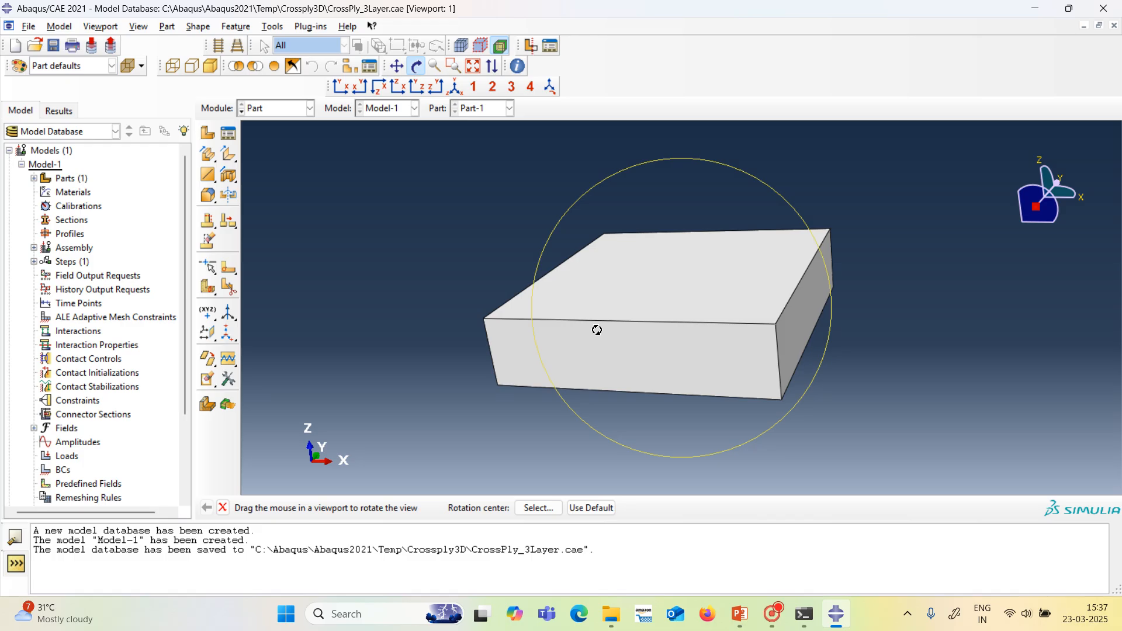
{"action": "left_click", "coordinate": [272, 27]}
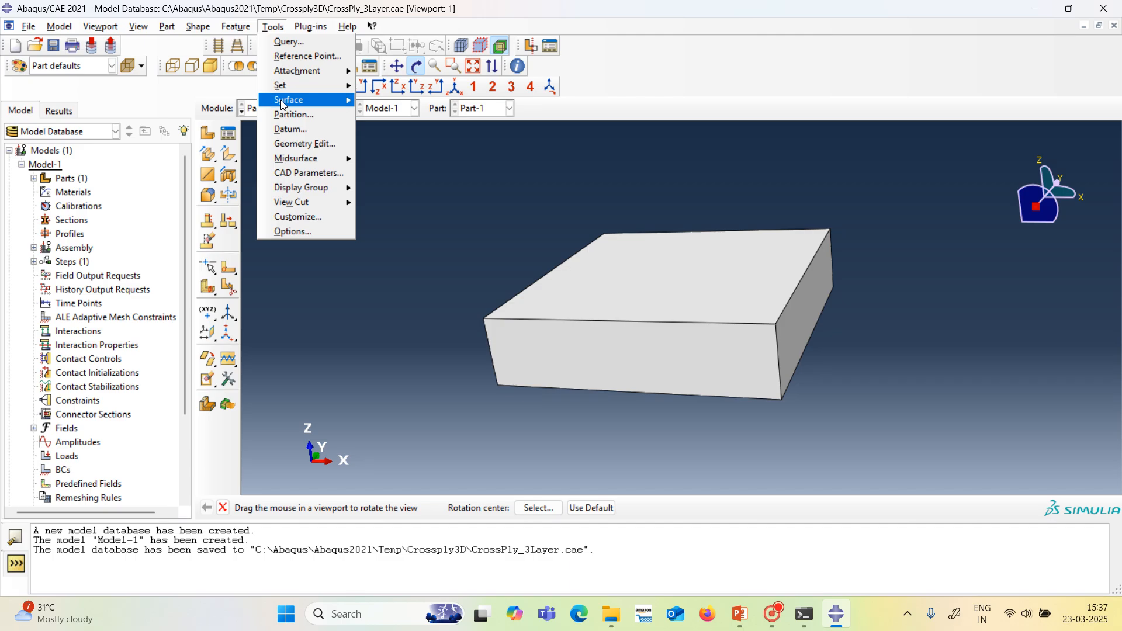
{"action": "left_click", "coordinate": [290, 129]}
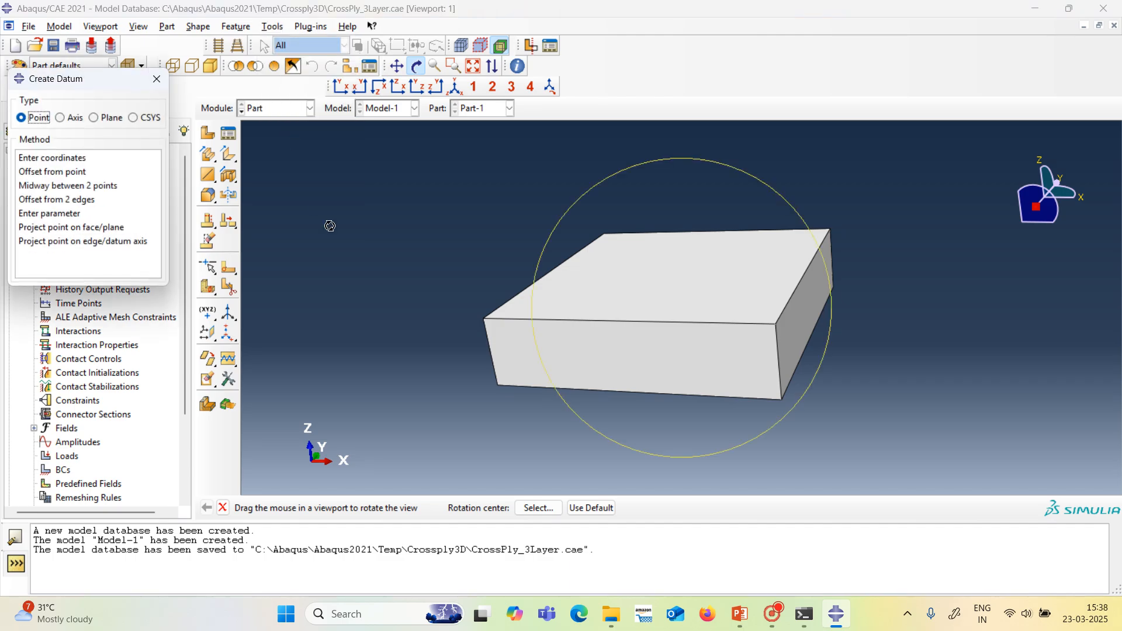
{"action": "left_click", "coordinate": [96, 118]}
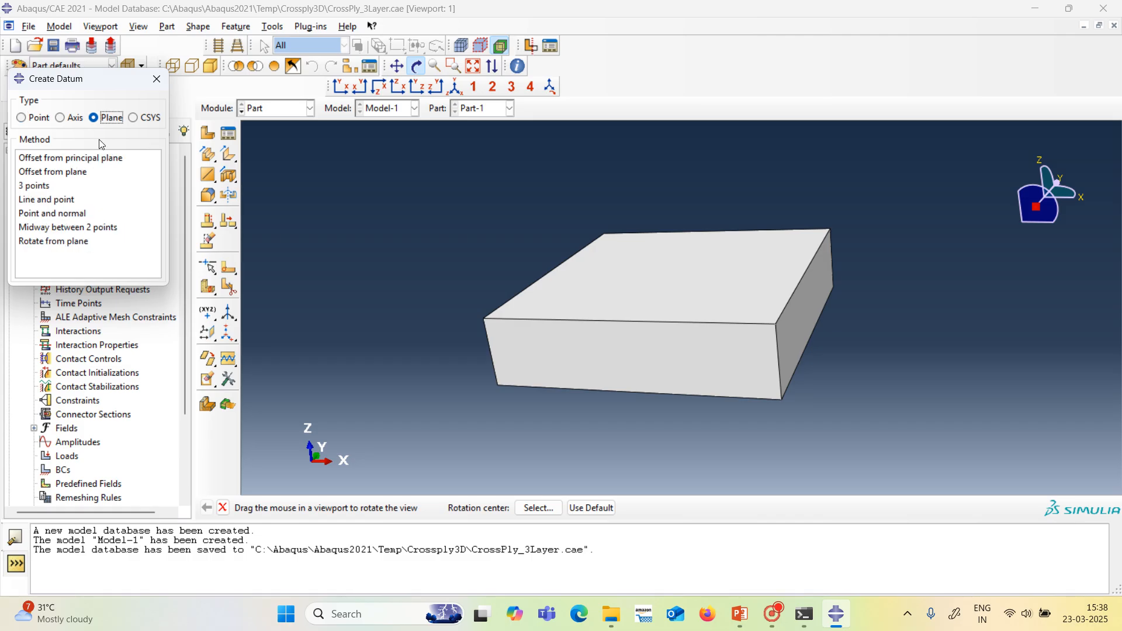
{"action": "left_click", "coordinate": [62, 173]}
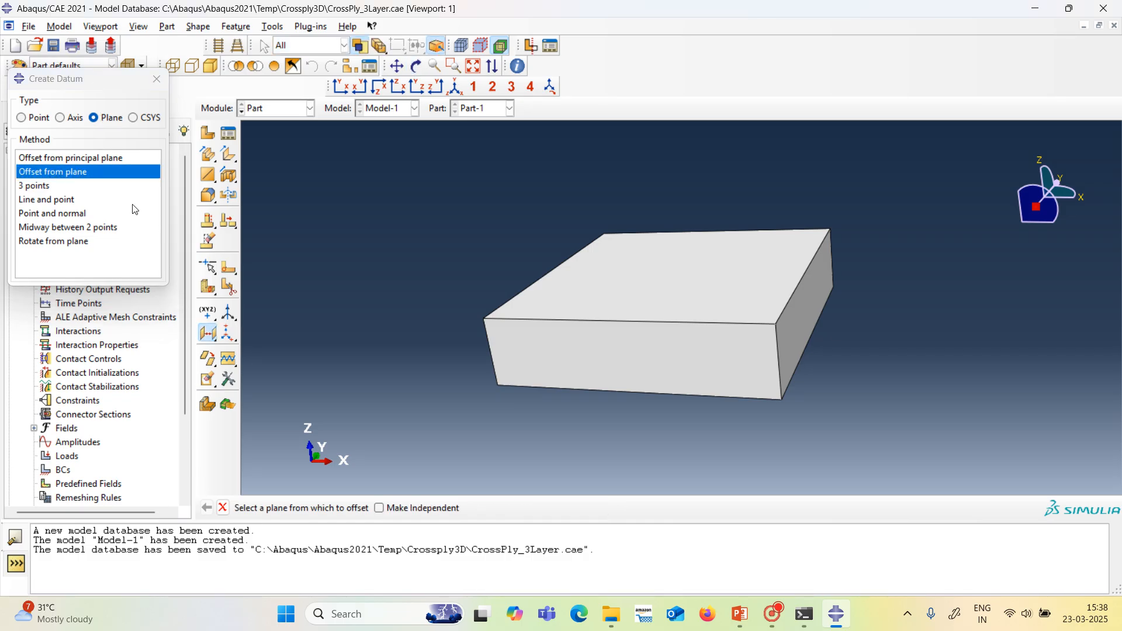
{"action": "left_click", "coordinate": [565, 309]}
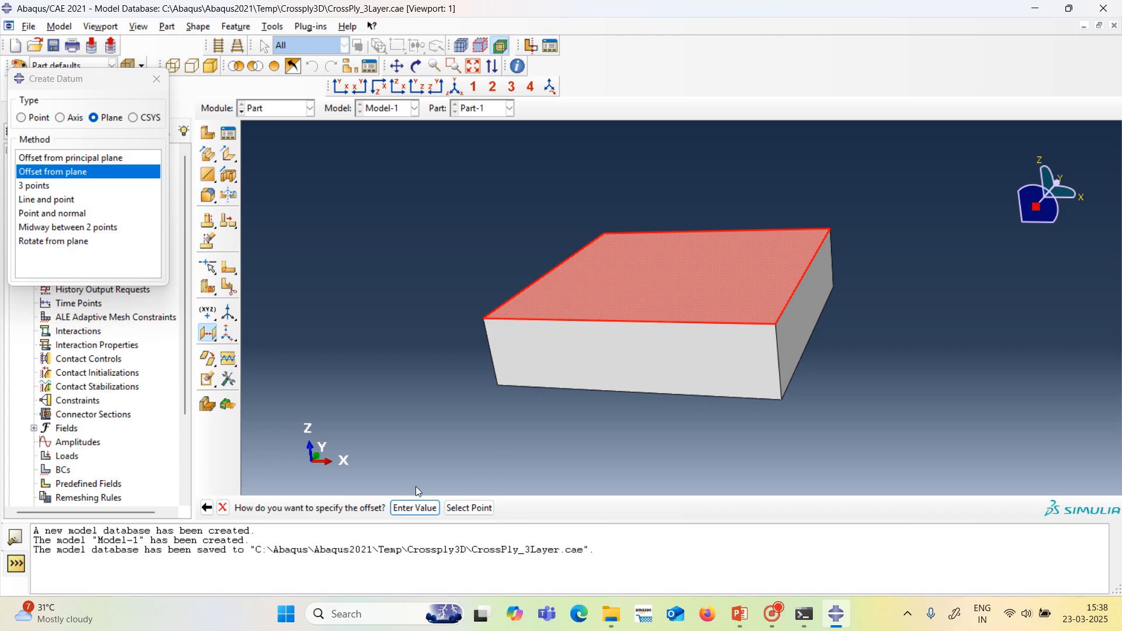
{"action": "left_click", "coordinate": [422, 508]}
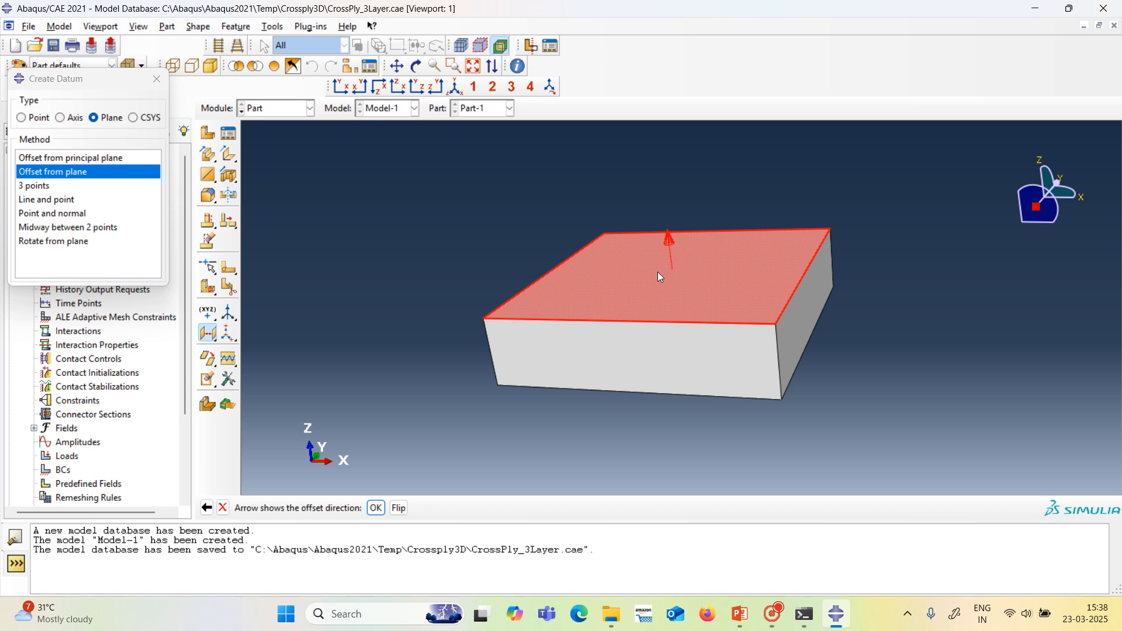
{"action": "left_click", "coordinate": [398, 508]}
{"action": "left_click", "coordinate": [376, 508]}
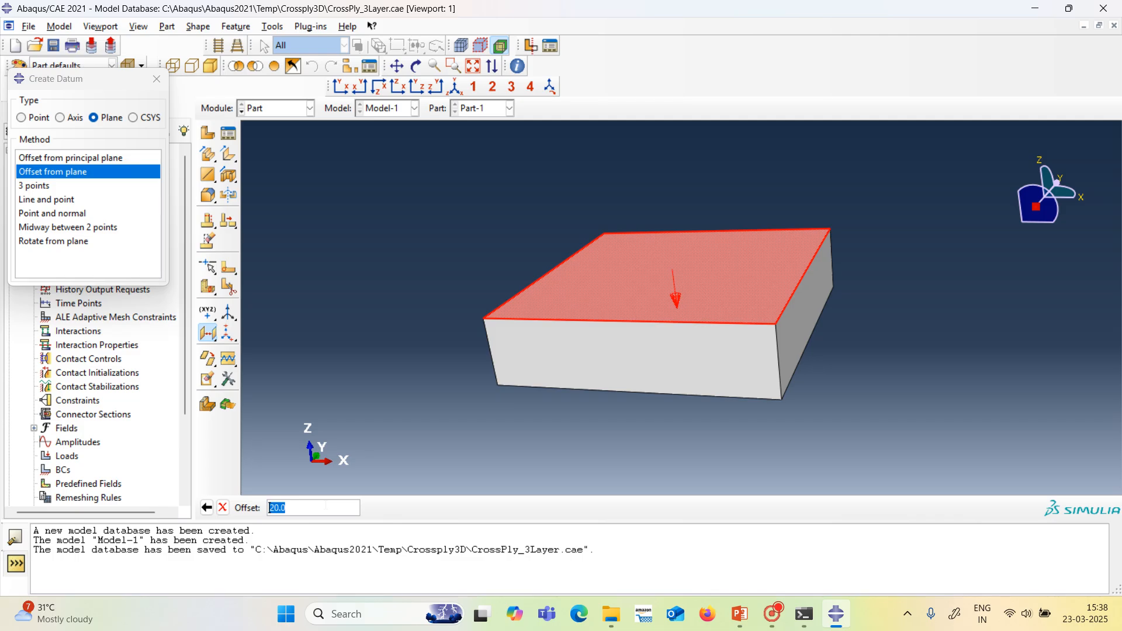
{"action": "type", "text": "10"}
{"action": "key", "text": "Return"}
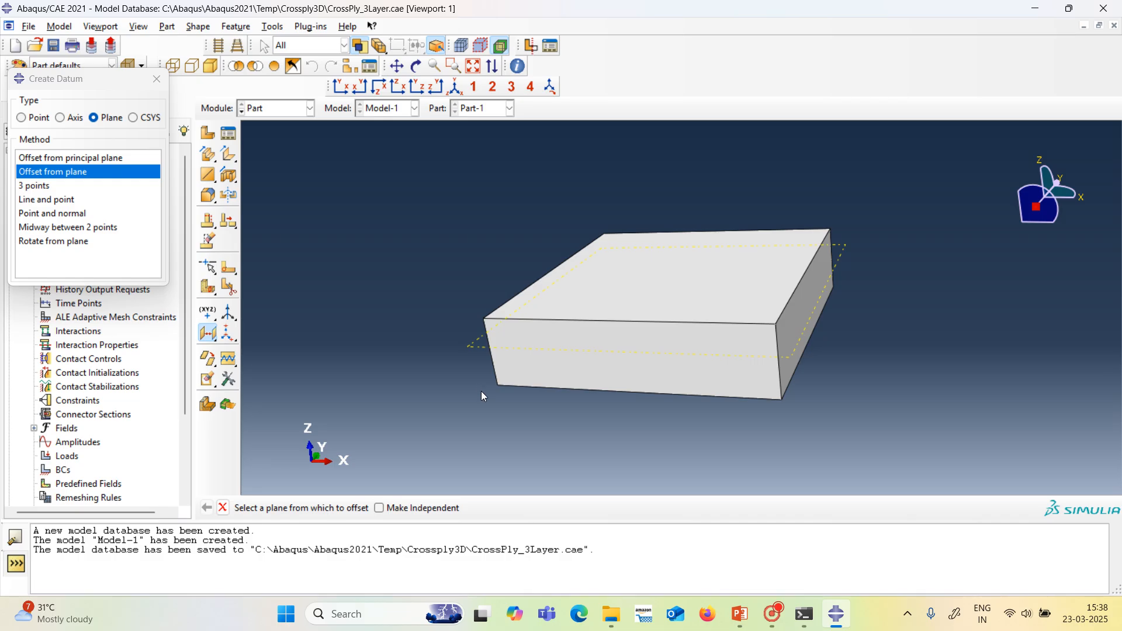
Create a second datum plane offset 20 into the plate from its top (+Z) face, and finish datum creation.
{"action": "left_click", "coordinate": [597, 314]}
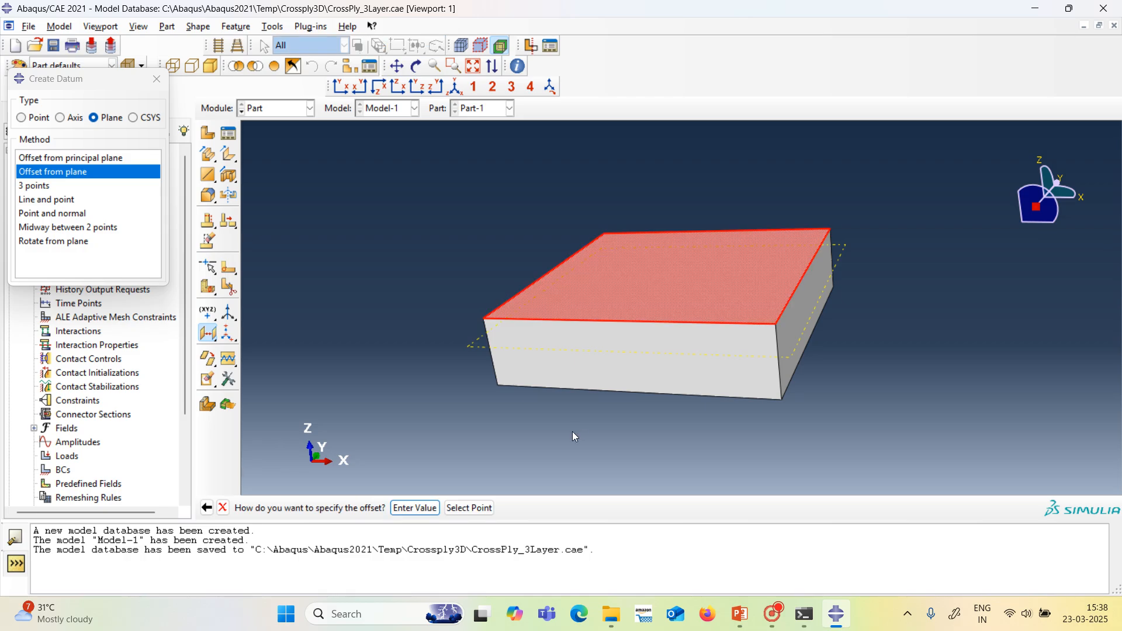
{"action": "left_click", "coordinate": [415, 508]}
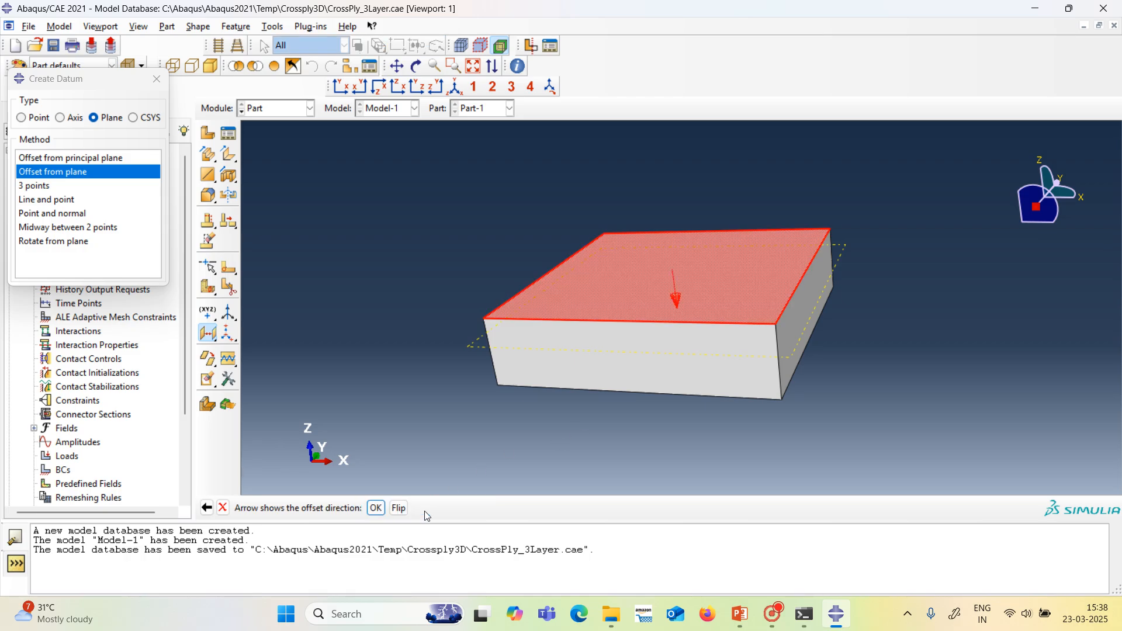
{"action": "left_click", "coordinate": [376, 508]}
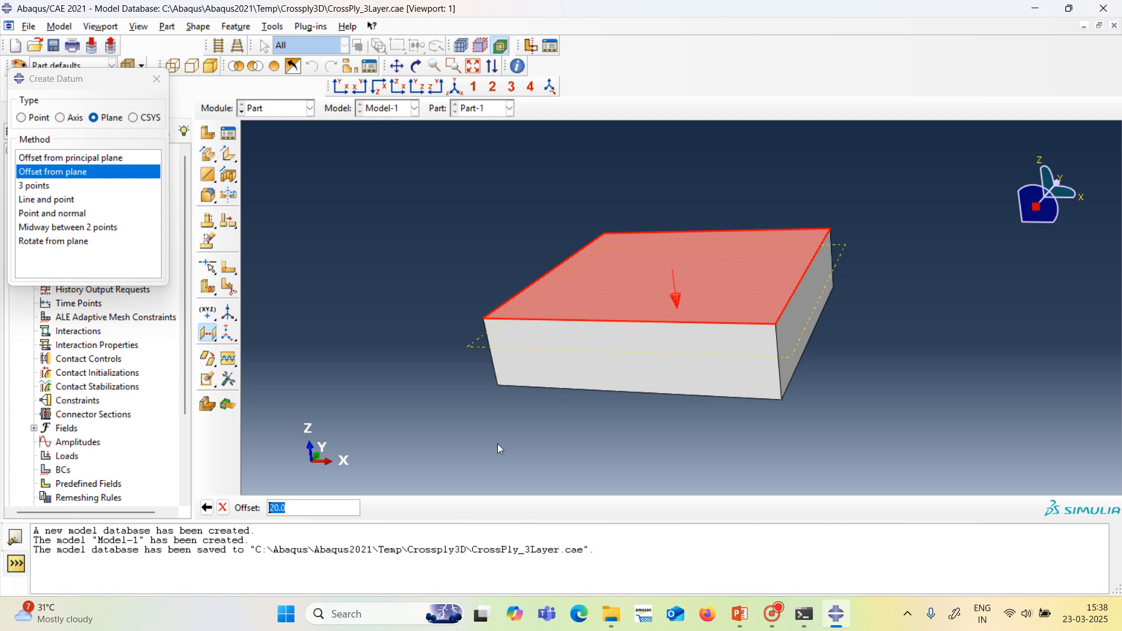
{"action": "left_click", "coordinate": [335, 508]}
{"action": "key", "text": "Return"}
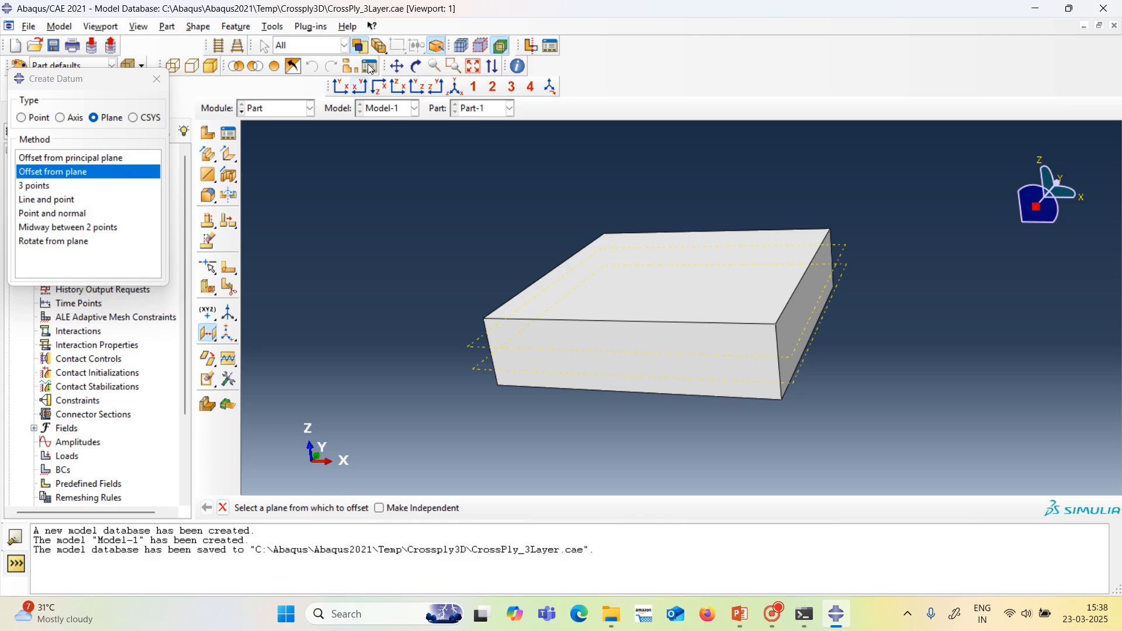
{"action": "left_click", "coordinate": [417, 66]}
{"action": "left_click_drag", "start_coordinate": [577, 333], "coordinate": [625, 316]}
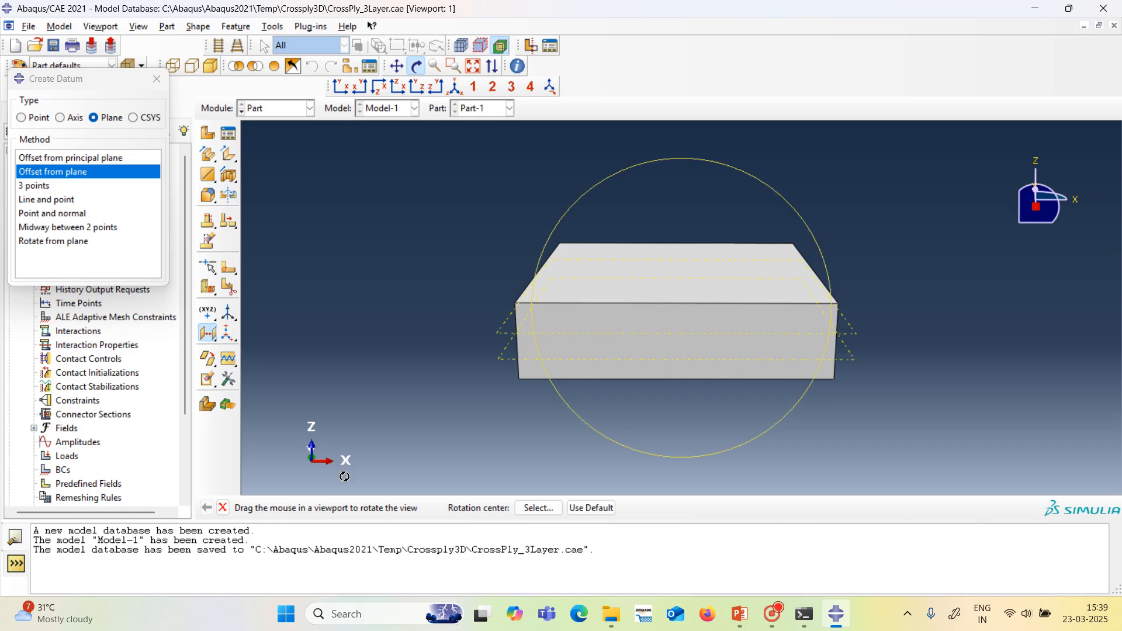
{"action": "left_click", "coordinate": [416, 66]}
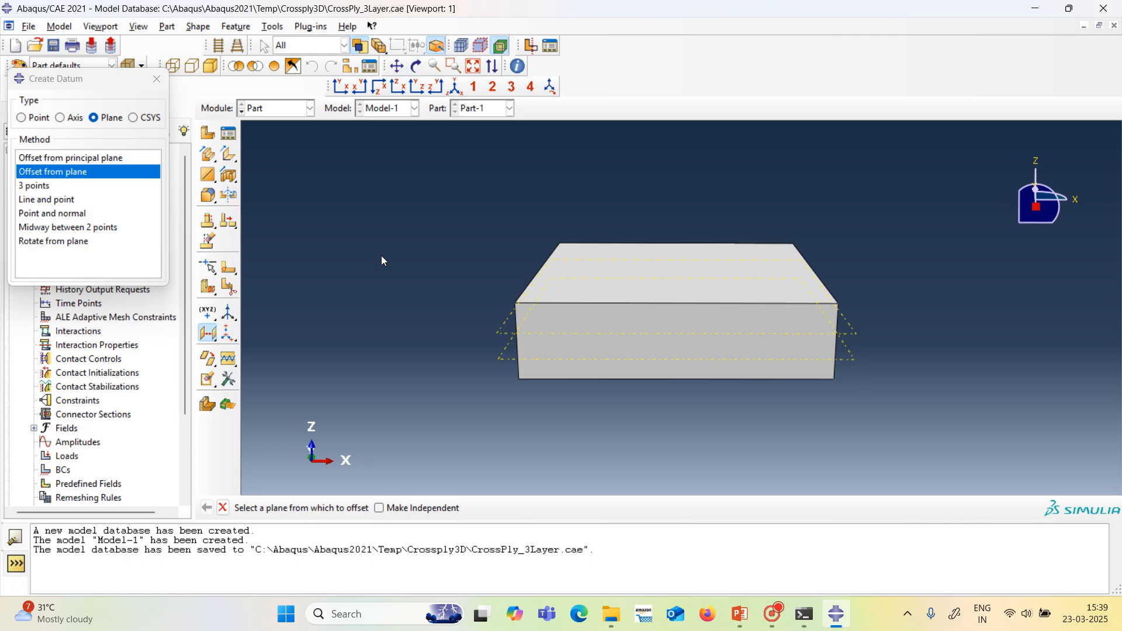
{"action": "left_click", "coordinate": [223, 508]}
{"action": "left_click", "coordinate": [156, 82]}
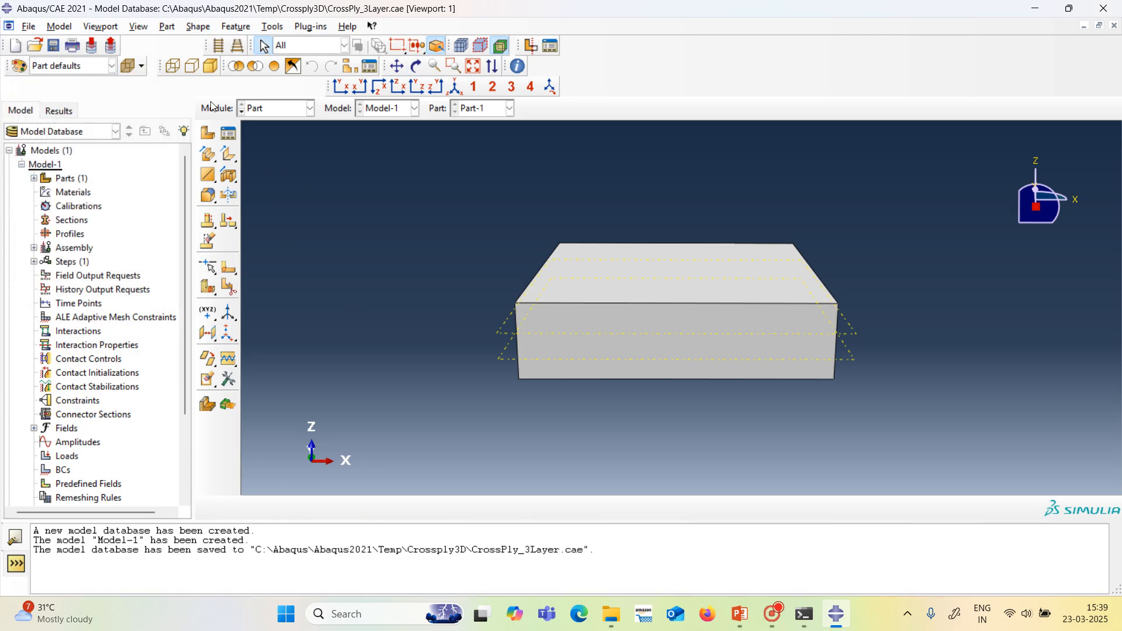
Partition the plate's cell using the upper datum plane.
{"action": "left_click", "coordinate": [273, 27]}
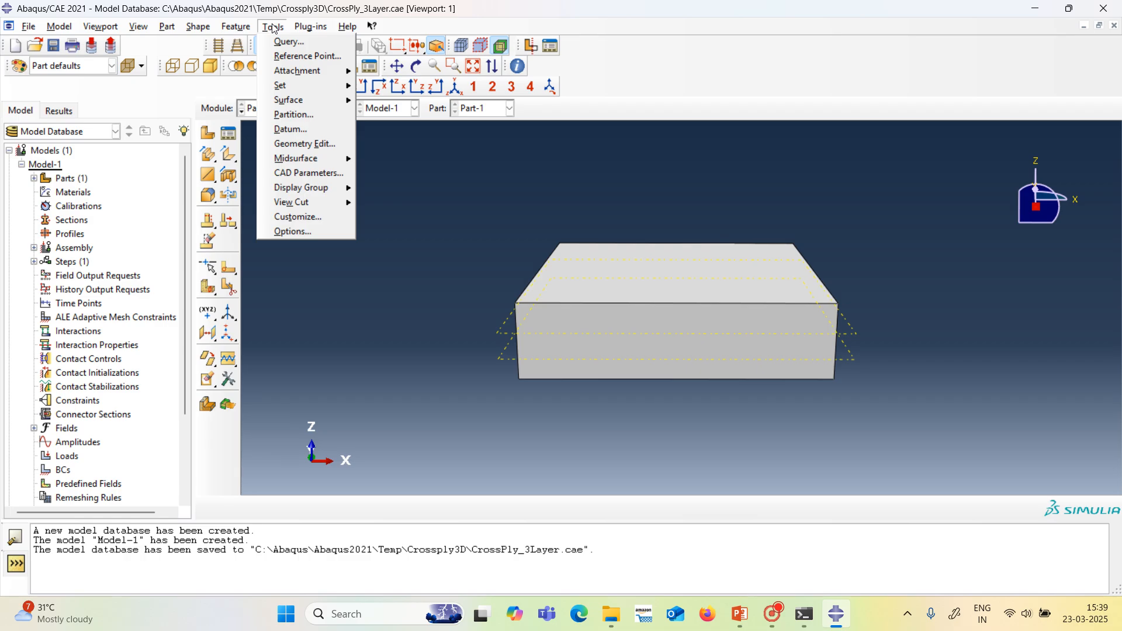
{"action": "left_click", "coordinate": [284, 118]}
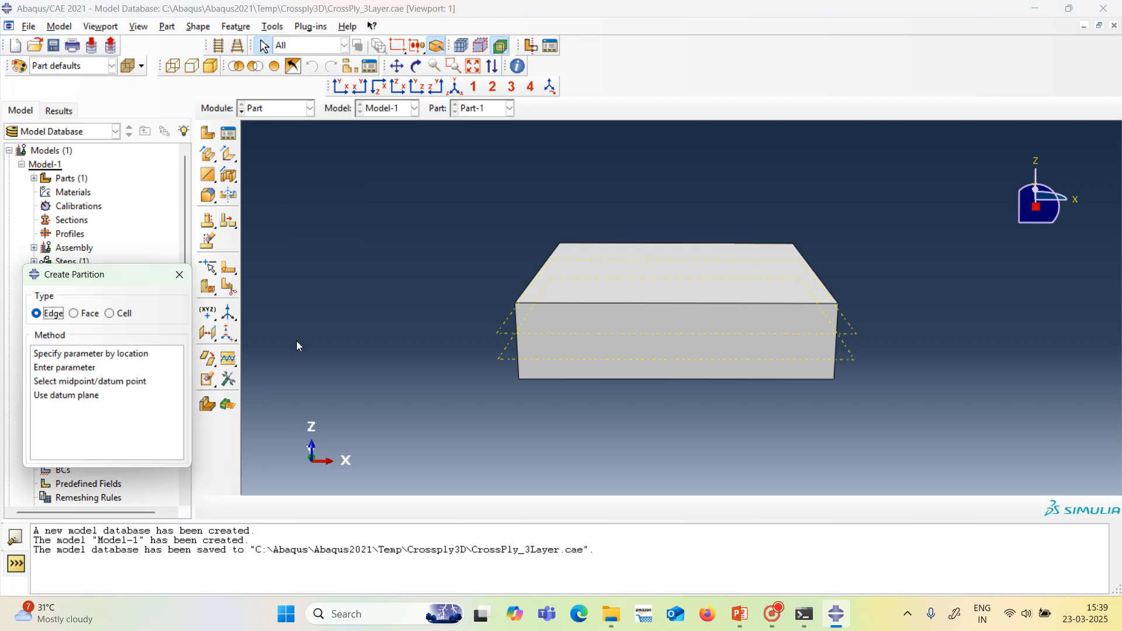
{"action": "left_click", "coordinate": [110, 314]}
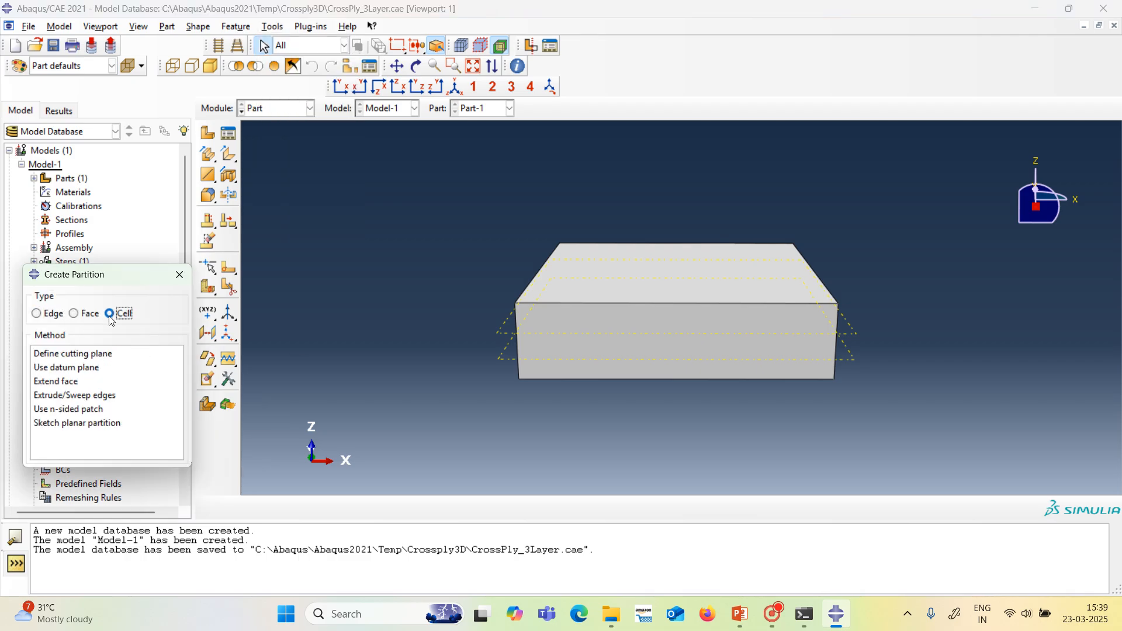
{"action": "left_click", "coordinate": [71, 368]}
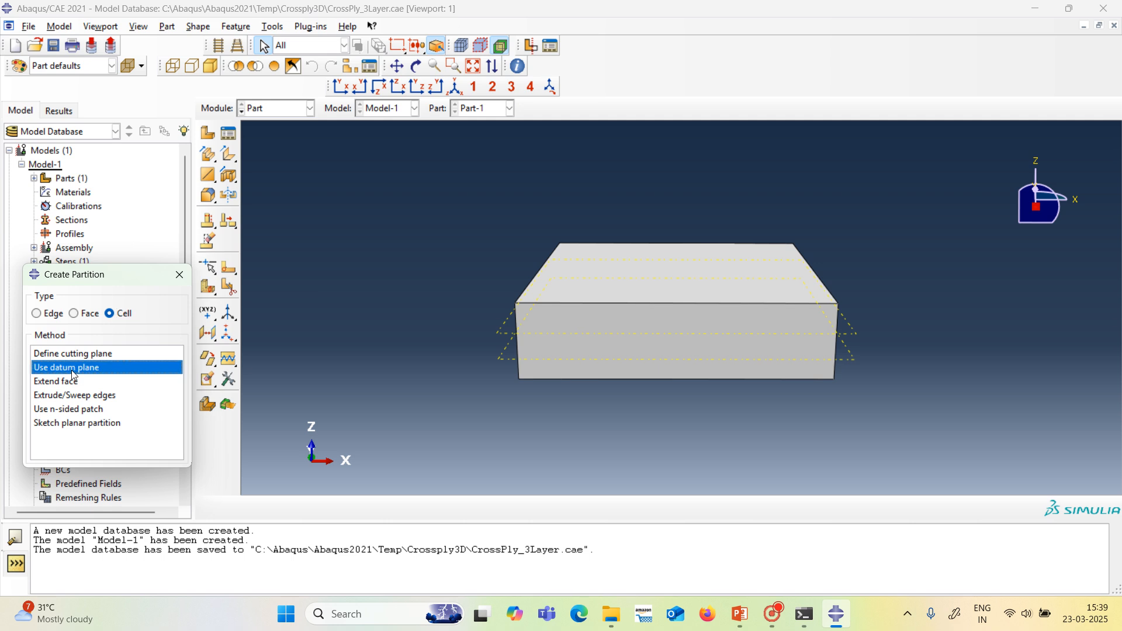
{"action": "left_click", "coordinate": [504, 338]}
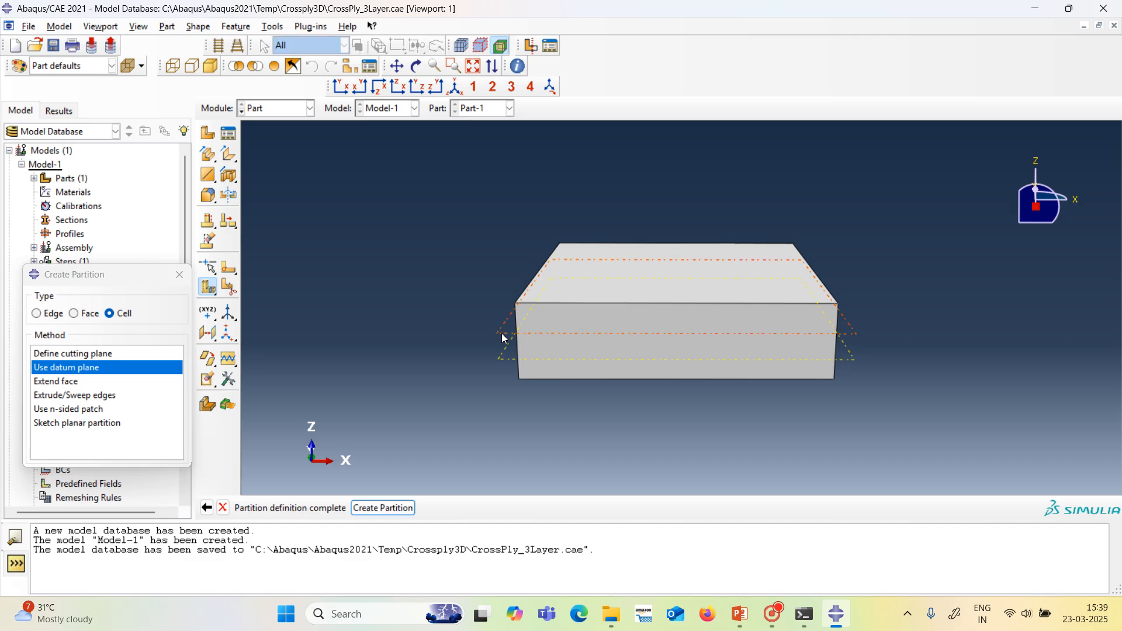
{"action": "left_click", "coordinate": [376, 506]}
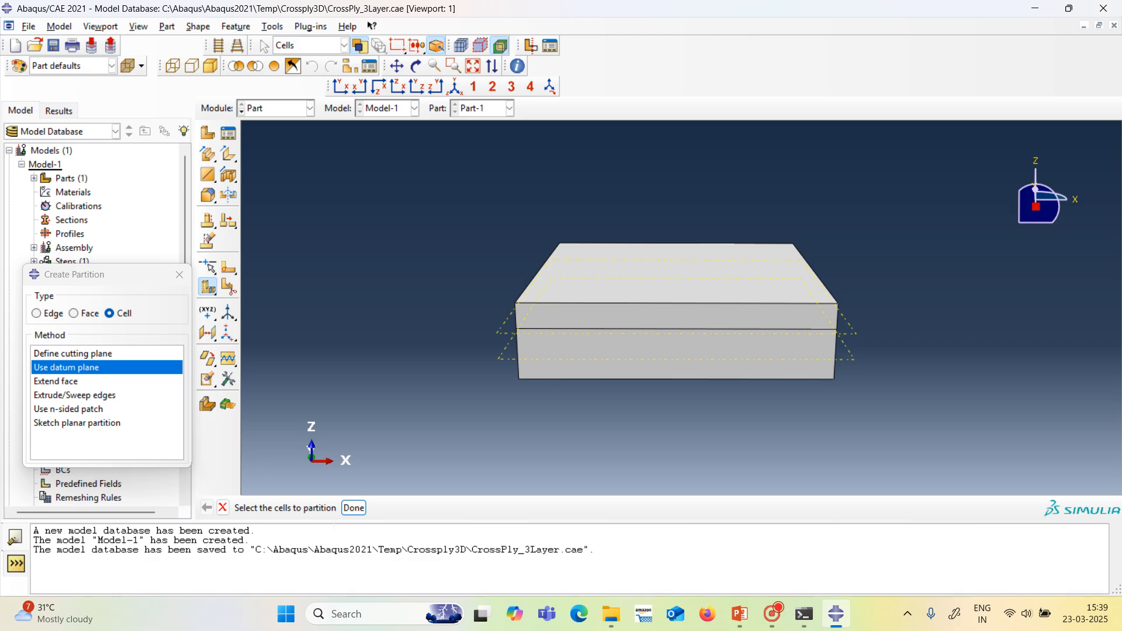
Partition the lower, thicker cell using the second datum plane to separate the middle and bottom layers.
{"action": "left_click", "coordinate": [570, 354]}
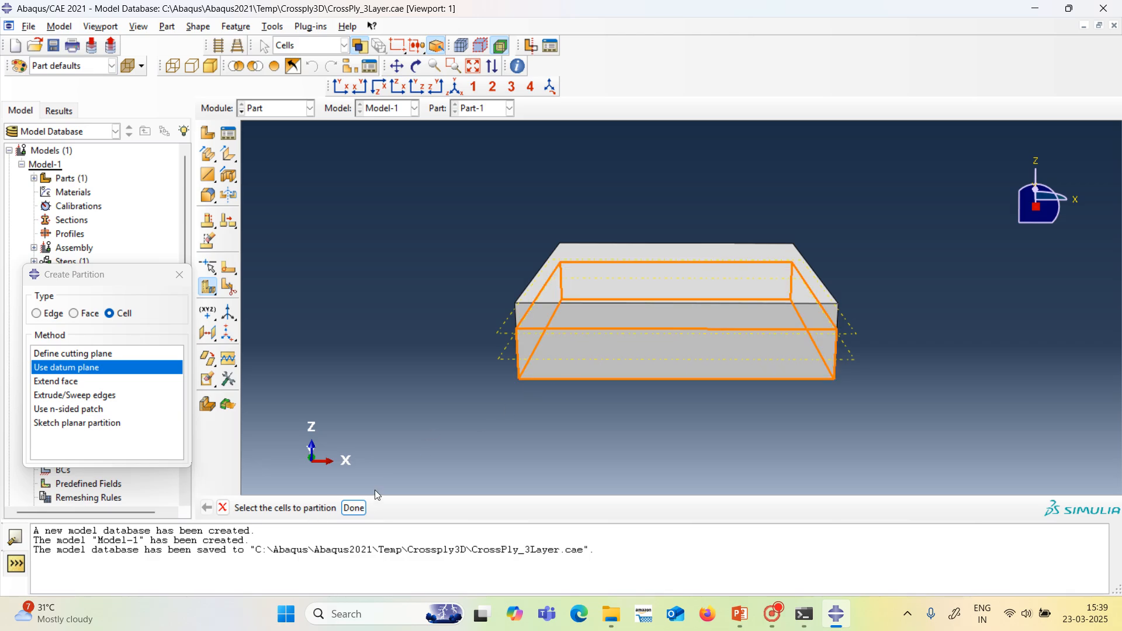
{"action": "left_click", "coordinate": [355, 508]}
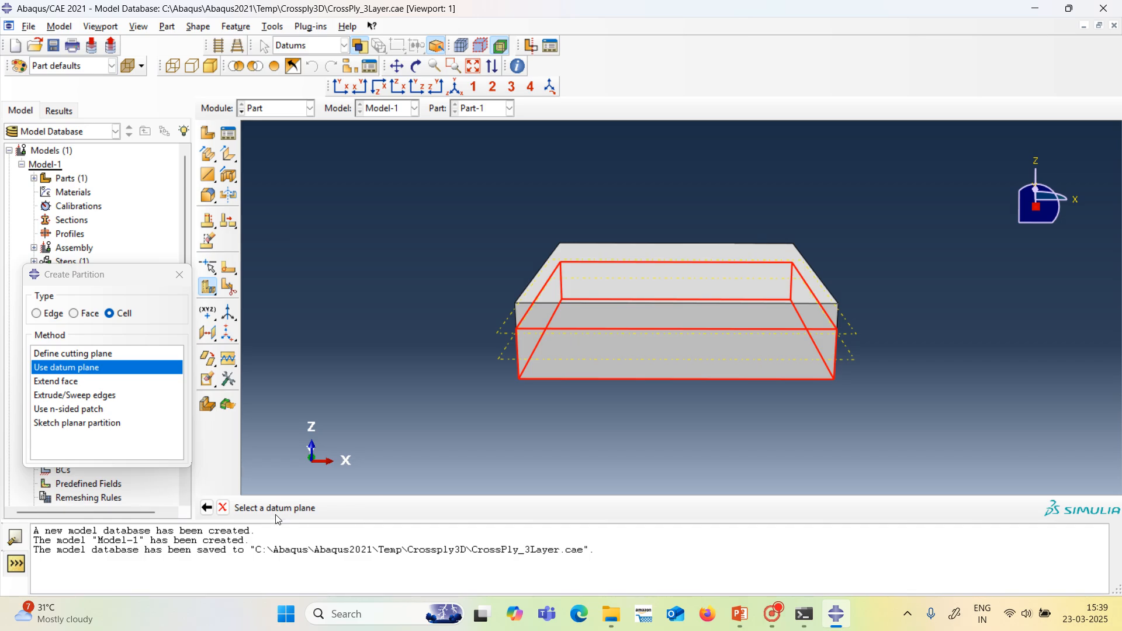
{"action": "left_click", "coordinate": [509, 367]}
{"action": "left_click", "coordinate": [396, 506]}
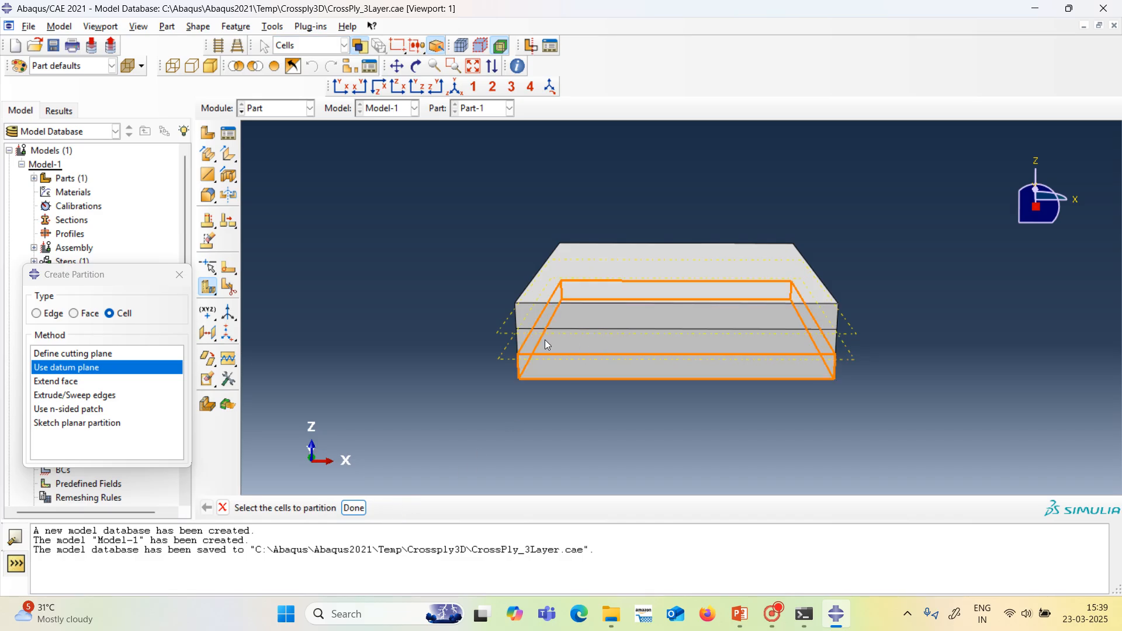
{"action": "left_click", "coordinate": [418, 66]}
{"action": "left_click_drag", "start_coordinate": [533, 282], "coordinate": [493, 268]}
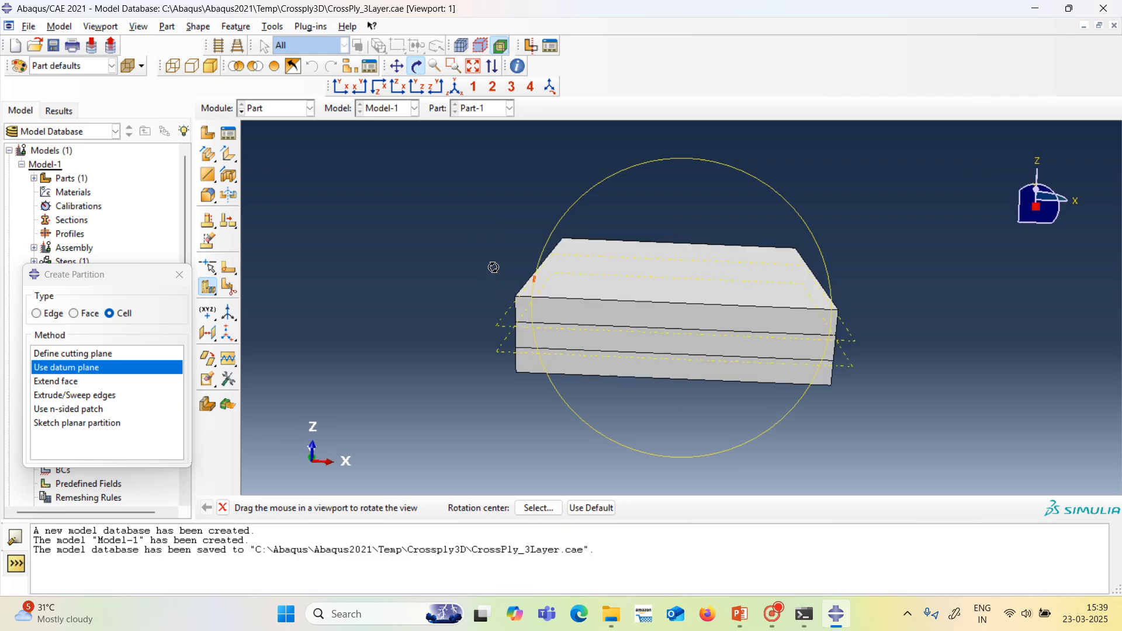
{"action": "left_click_drag", "start_coordinate": [596, 303], "coordinate": [583, 309]}
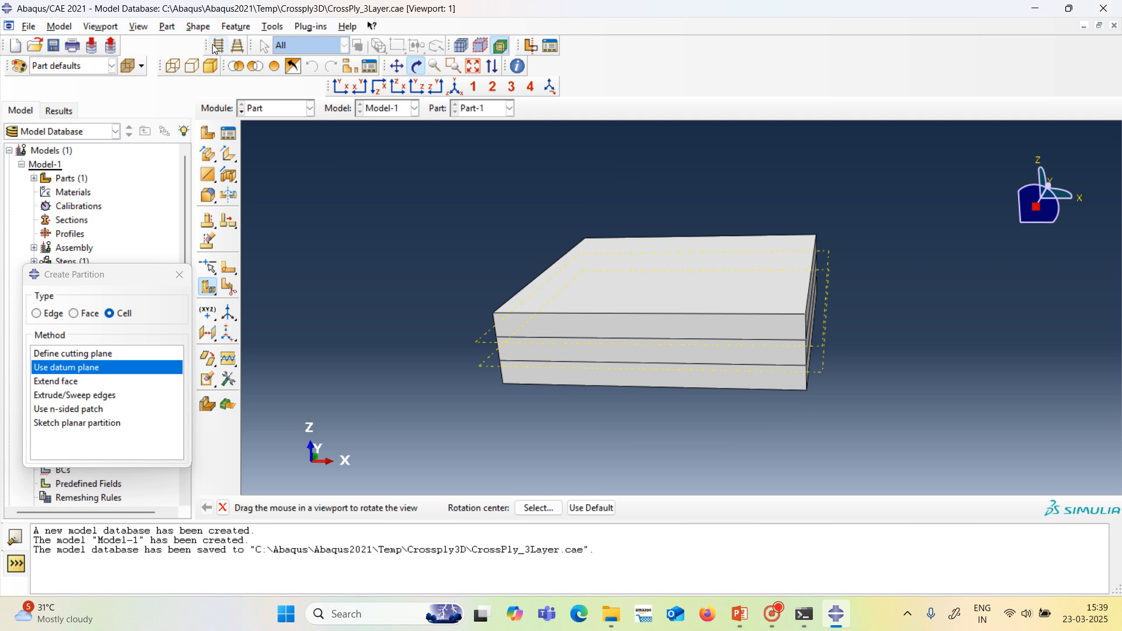
Close the partition dialog and create an independent instance of Part-1 in the assembly.
{"action": "left_click", "coordinate": [309, 109]}
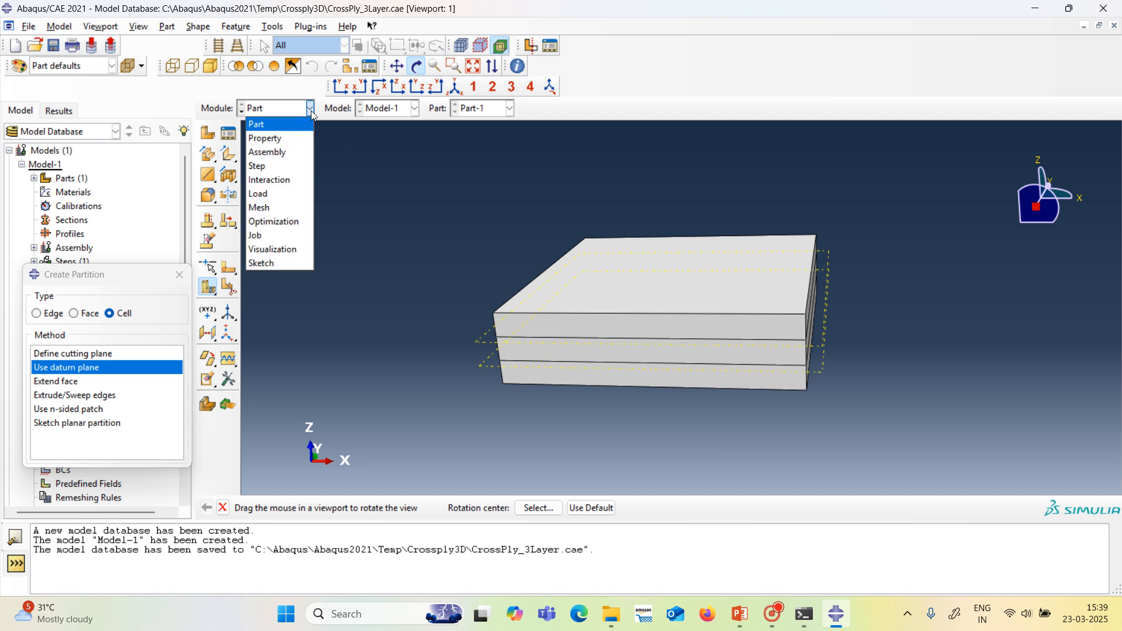
{"action": "left_click", "coordinate": [301, 145]}
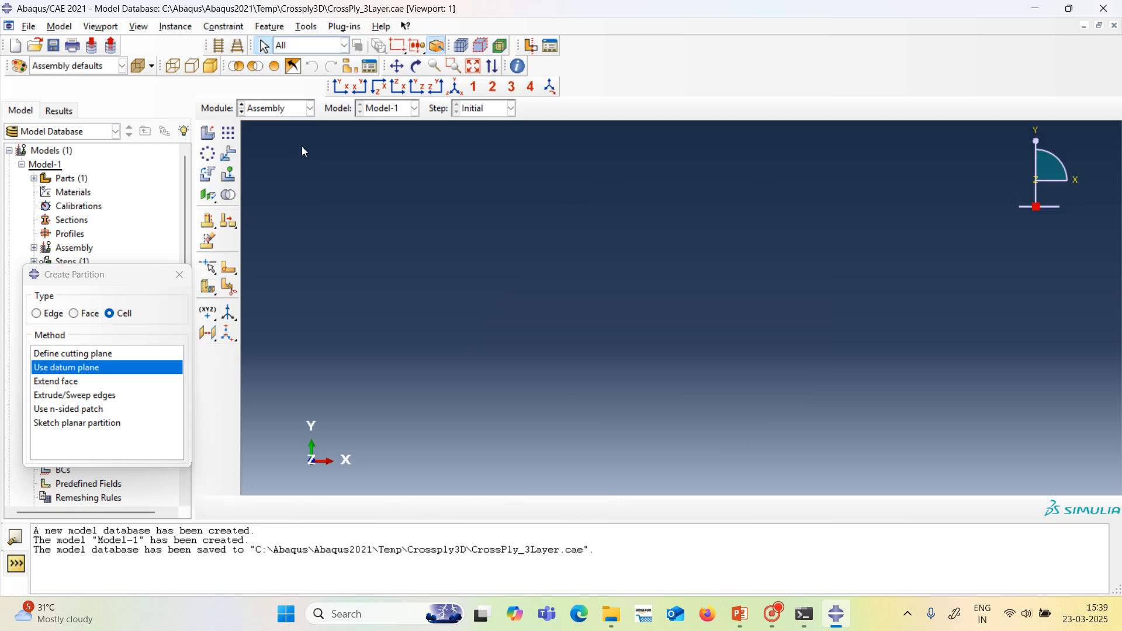
{"action": "left_click", "coordinate": [180, 274]}
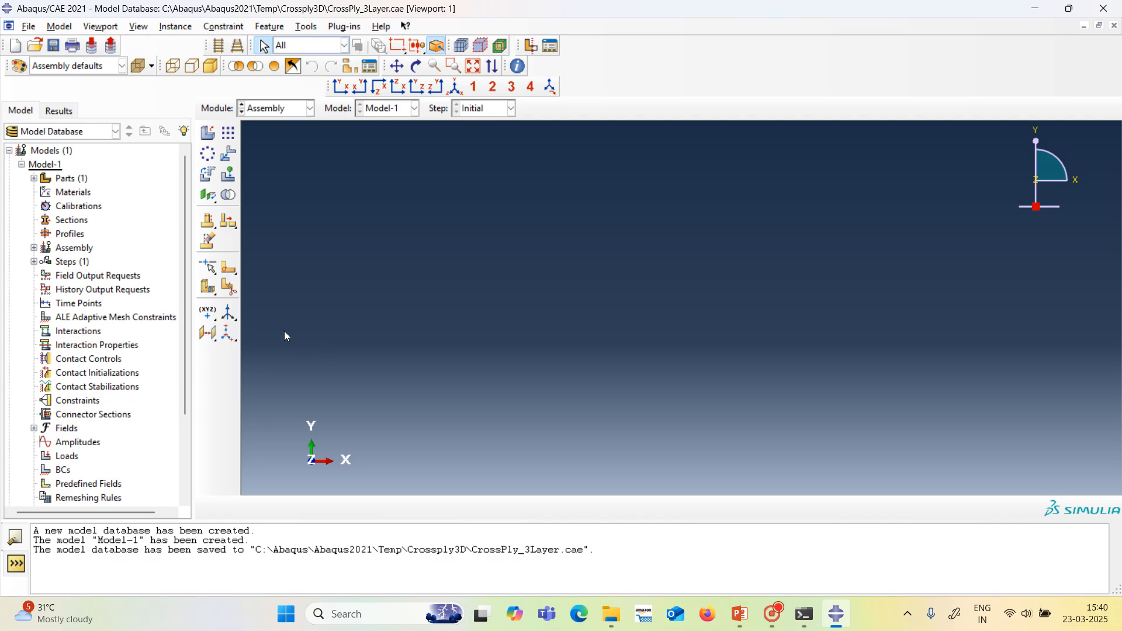
{"action": "left_click", "coordinate": [207, 132]}
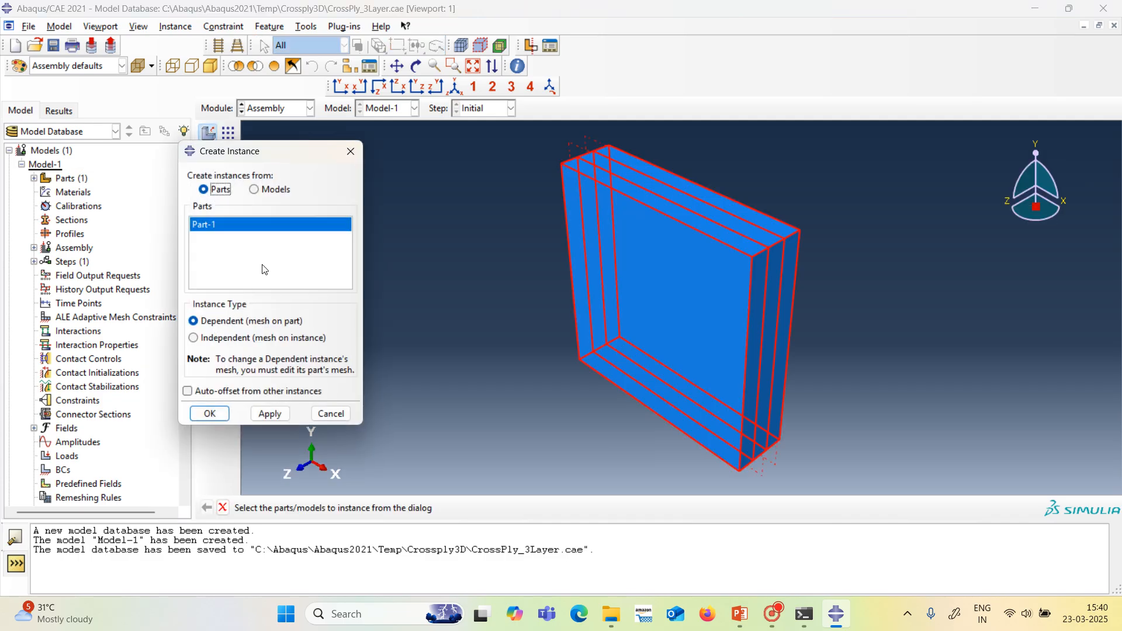
{"action": "left_click", "coordinate": [197, 339]}
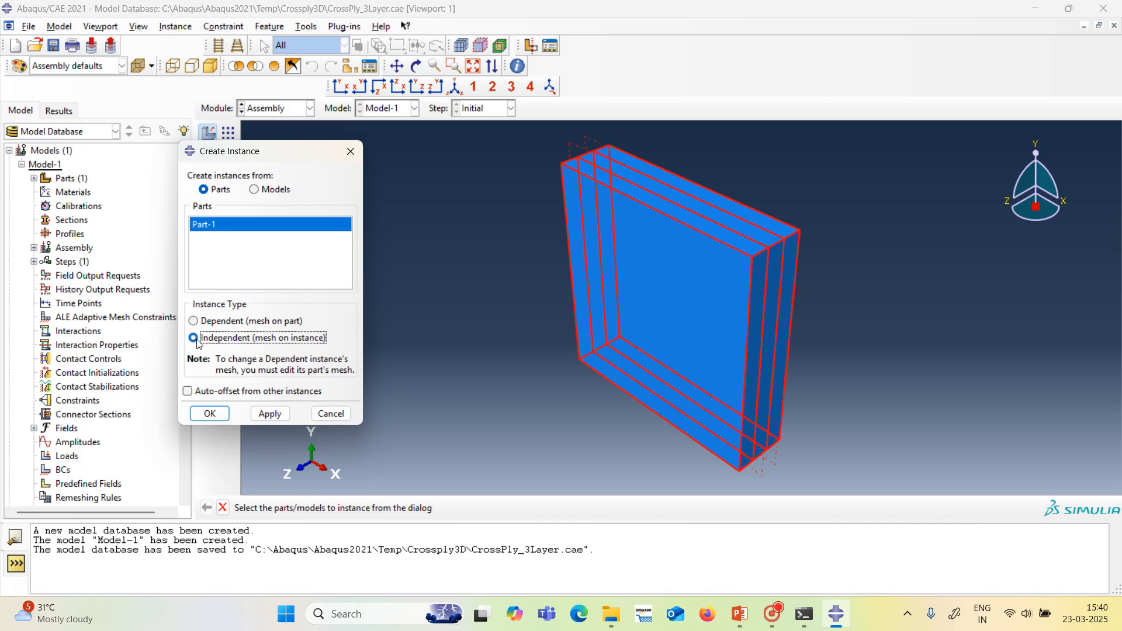
{"action": "left_click", "coordinate": [210, 414]}
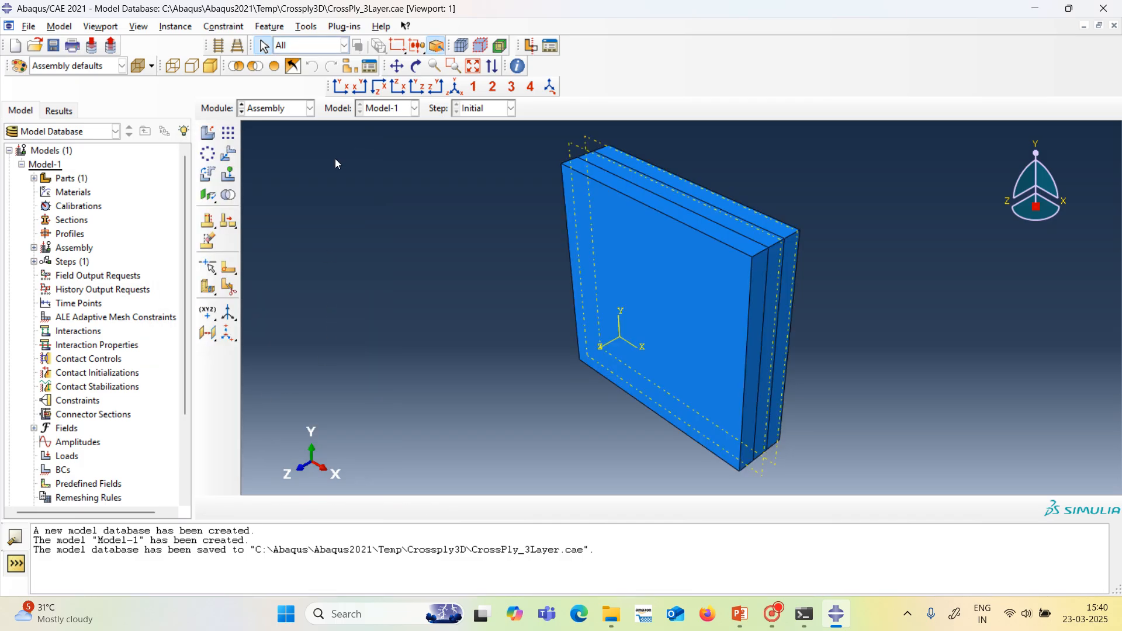
Create a new material for the plate with elastic behavior of type Engineering Constants.
{"action": "left_click", "coordinate": [305, 110]}
{"action": "left_click", "coordinate": [300, 138]}
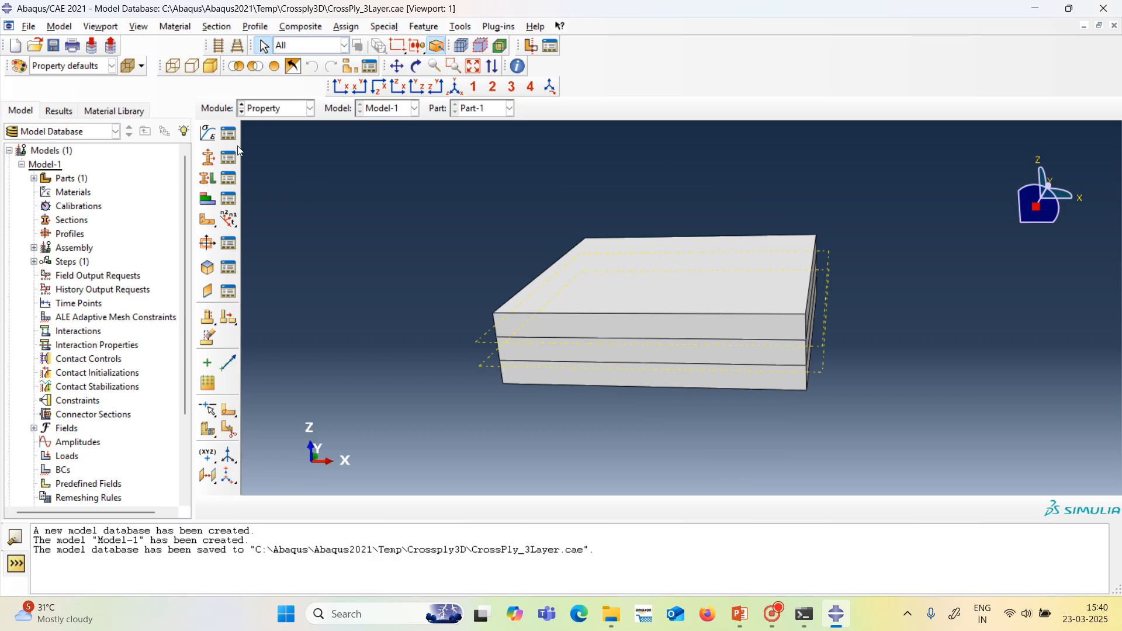
{"action": "left_click", "coordinate": [211, 137]}
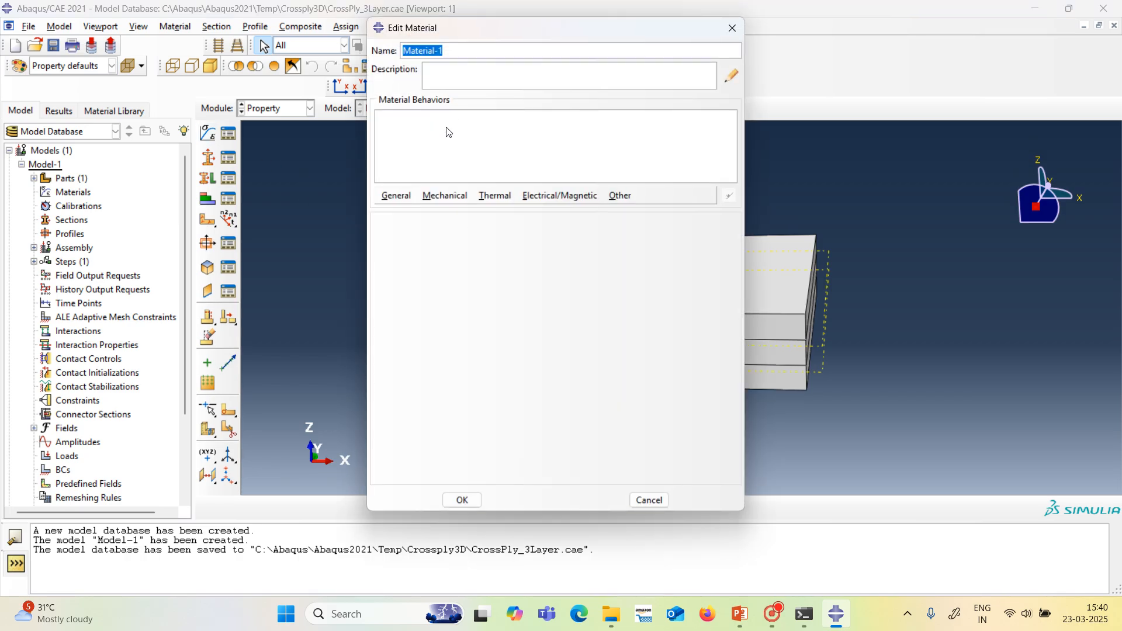
{"action": "left_click_drag", "start_coordinate": [475, 34], "coordinate": [506, 110]}
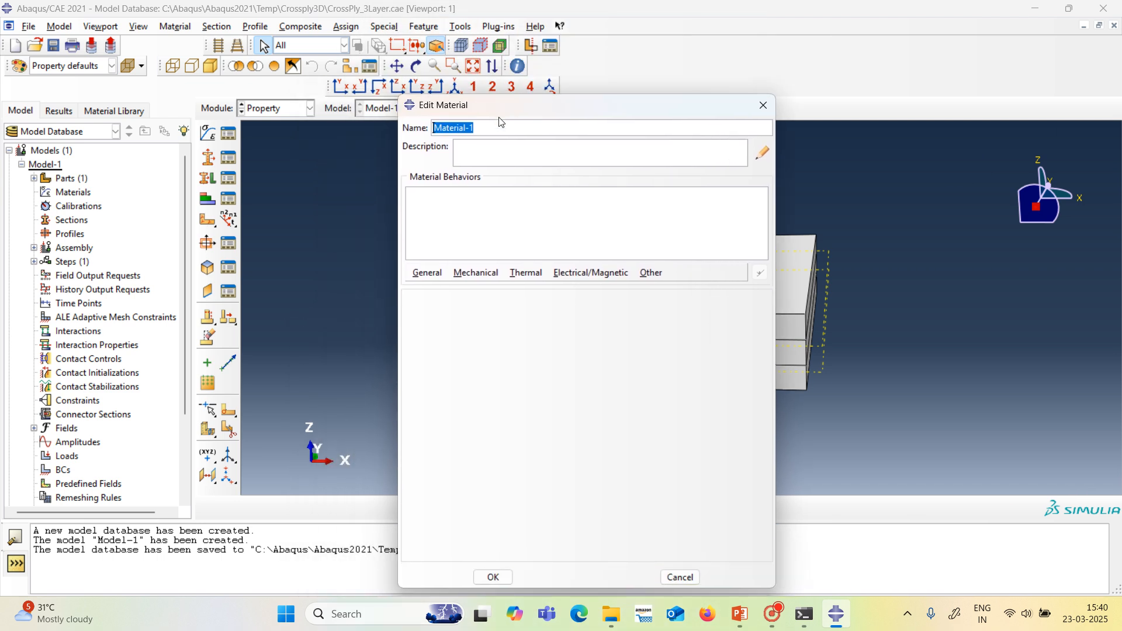
{"action": "left_click", "coordinate": [475, 273]}
{"action": "mouse_move", "coordinate": [479, 287]}
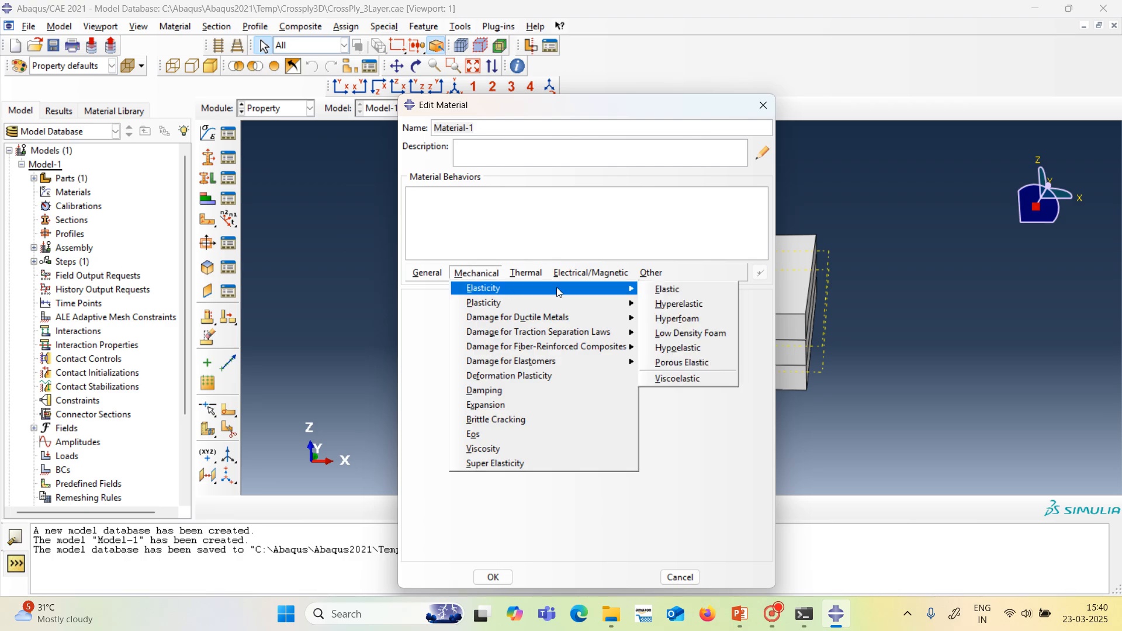
{"action": "left_click", "coordinate": [661, 292]}
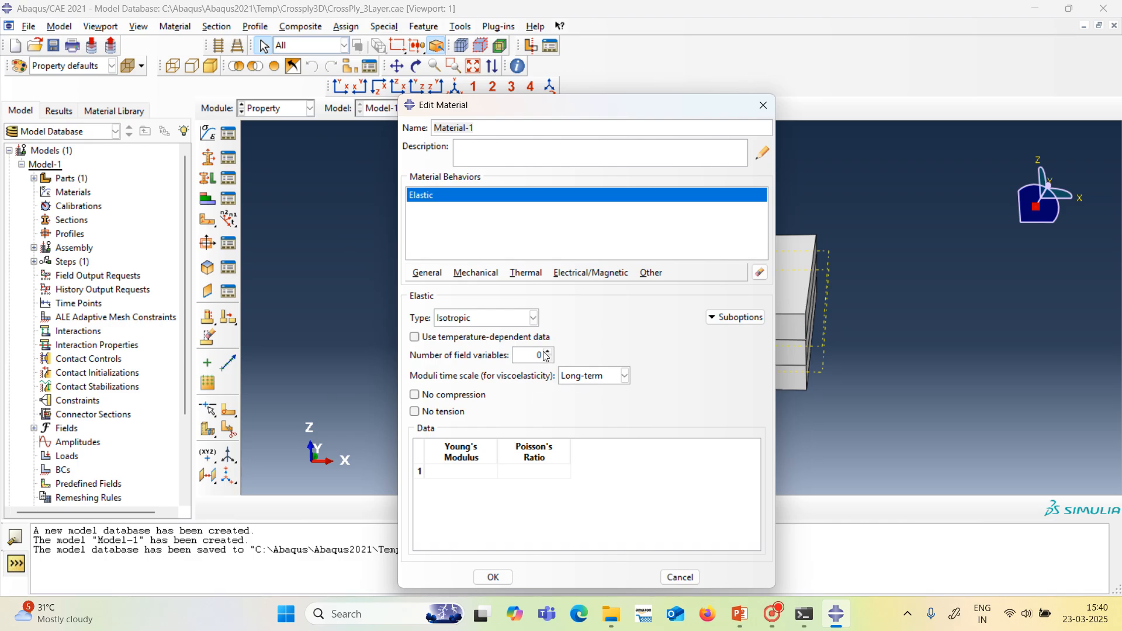
{"action": "left_click", "coordinate": [534, 319]}
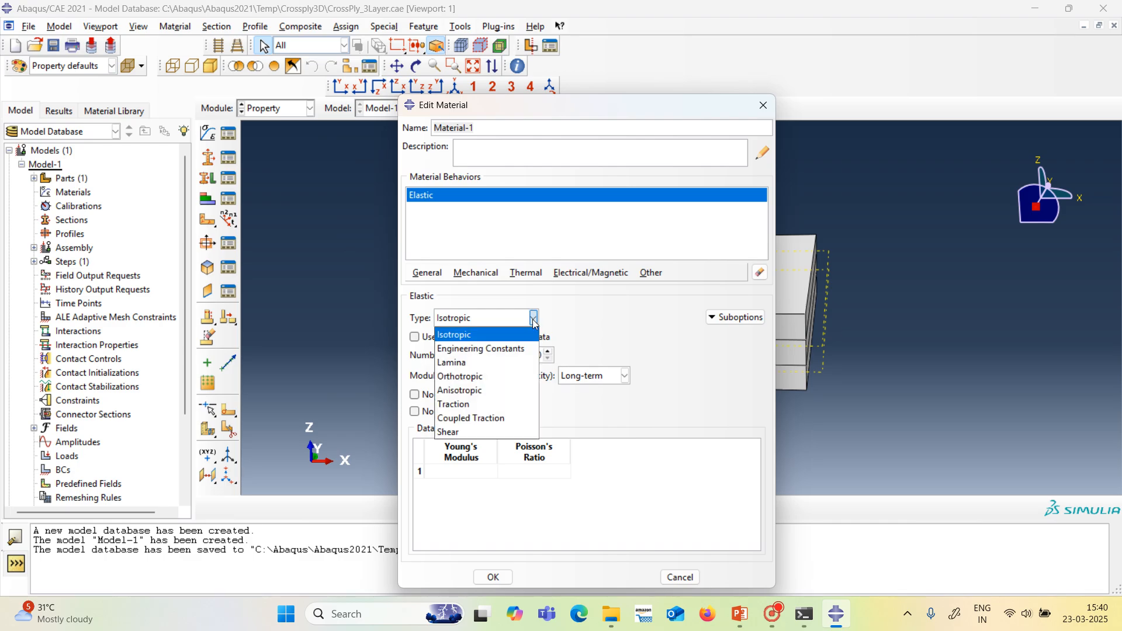
{"action": "left_click", "coordinate": [515, 356]}
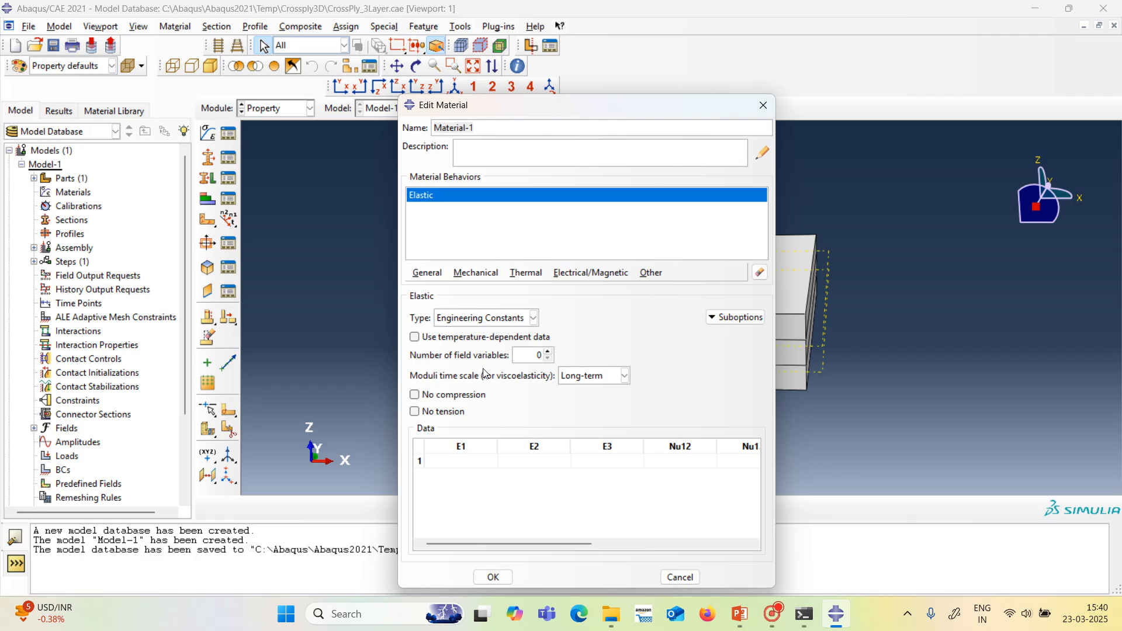
Consult the plate problem slide in PowerPoint and, back in Abaqus, set Young's moduli E1 to 25000, E2 to 1000 and E3 to 1000.
{"action": "left_click", "coordinate": [480, 463]}
{"action": "left_click", "coordinate": [750, 619]}
{"action": "left_click", "coordinate": [78, 529]}
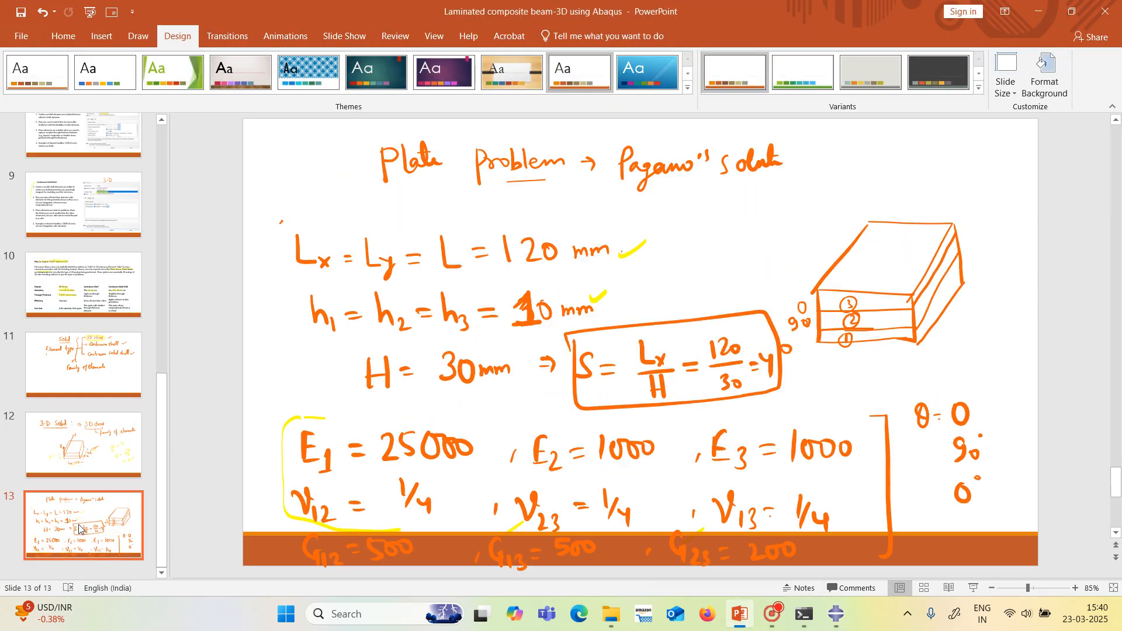
{"action": "mouse_move", "coordinate": [756, 605]}
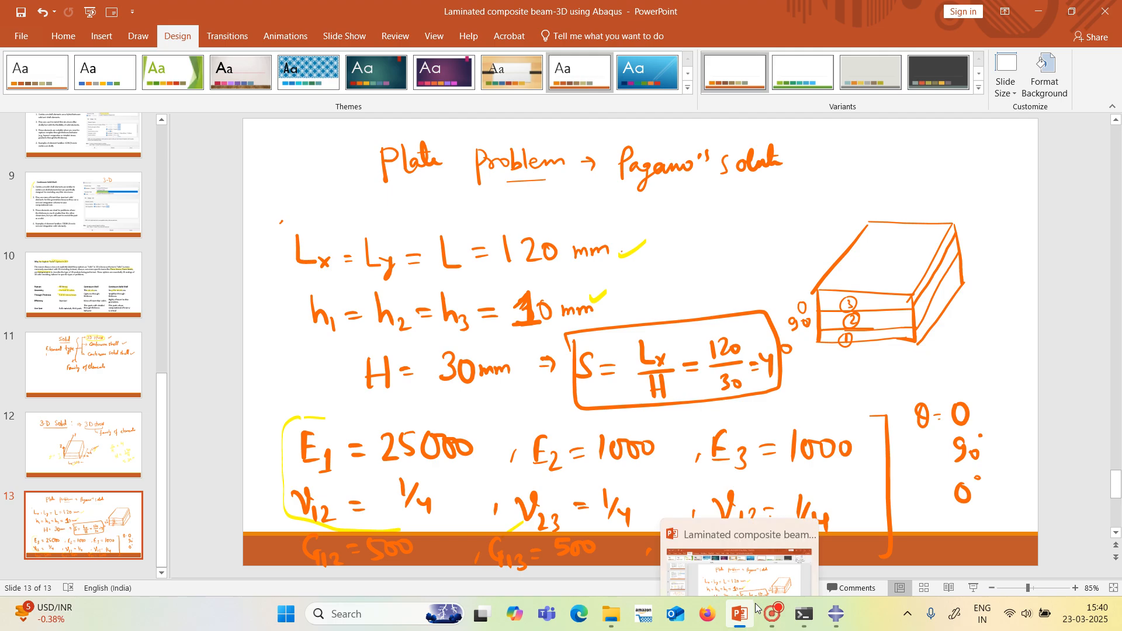
{"action": "left_click", "coordinate": [836, 613]}
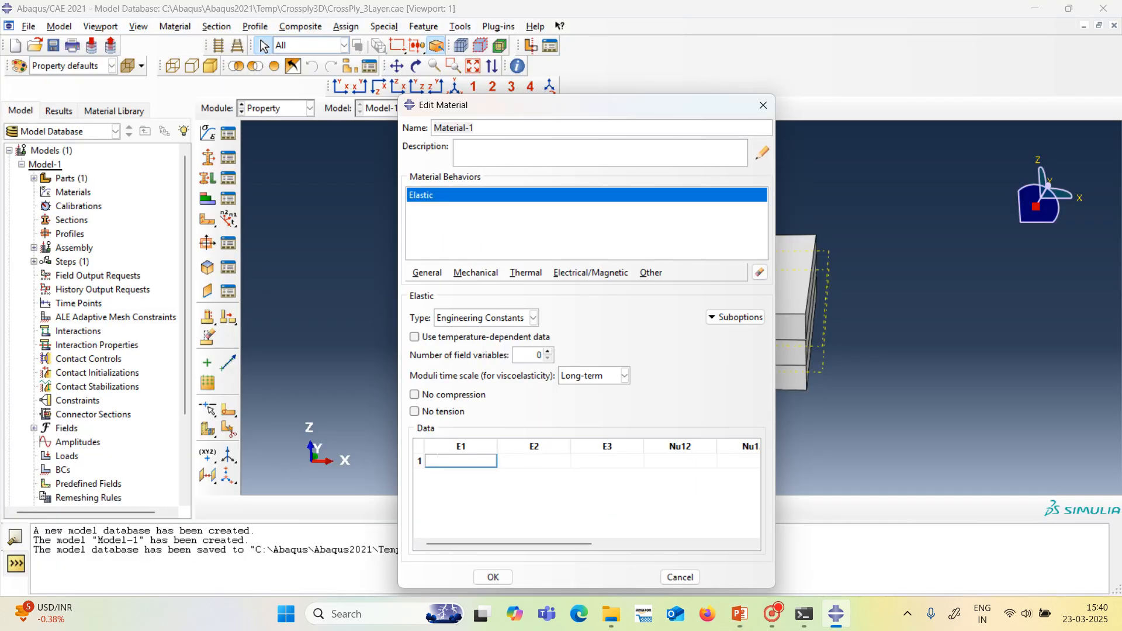
{"action": "type", "text": "25000"}
{"action": "left_click", "coordinate": [501, 461]}
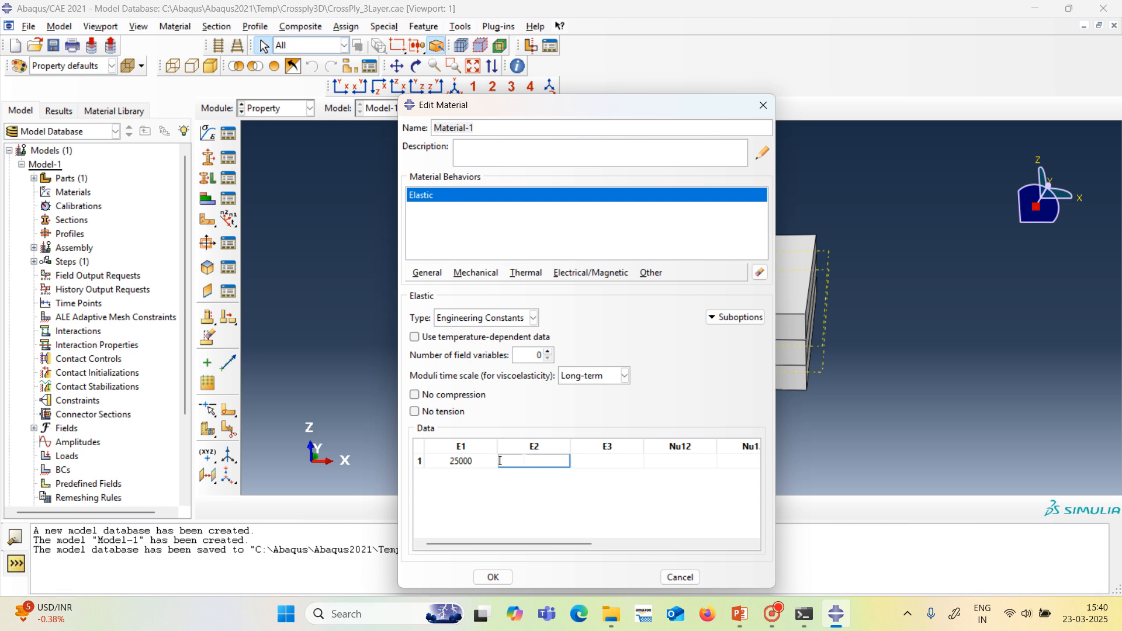
{"action": "type", "text": "1000"}
{"action": "left_click", "coordinate": [573, 461]}
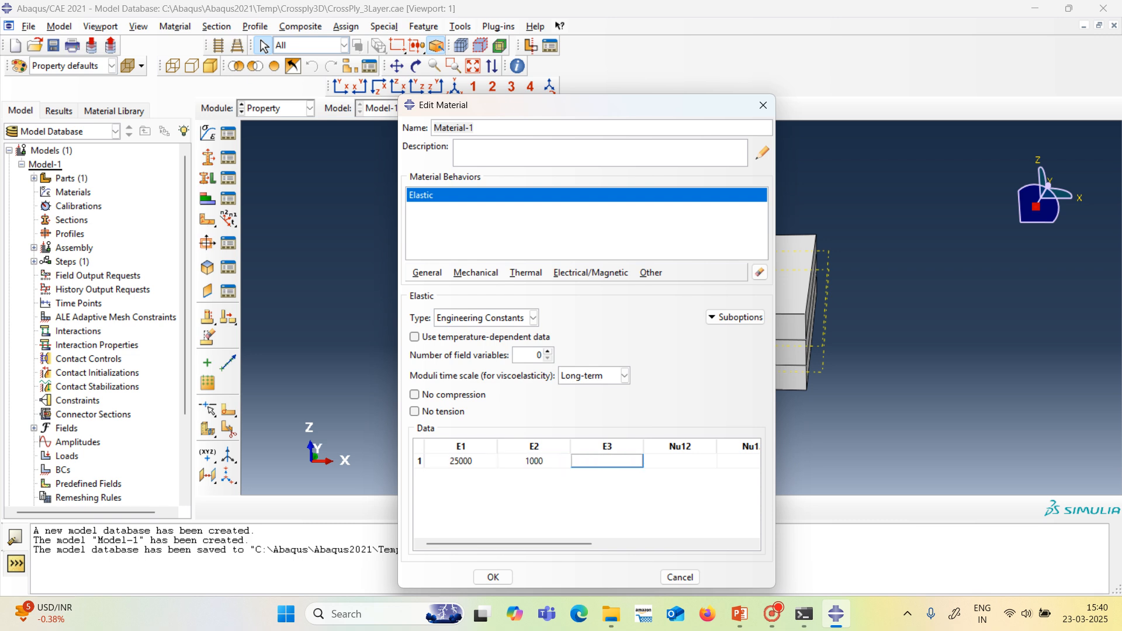
{"action": "type", "text": "1000"}
Set the material's Poisson's ratios Nu12, Nu13 and Nu23 to 0.25 each.
{"action": "left_click", "coordinate": [692, 461]}
{"action": "type", "text": "0.25"}
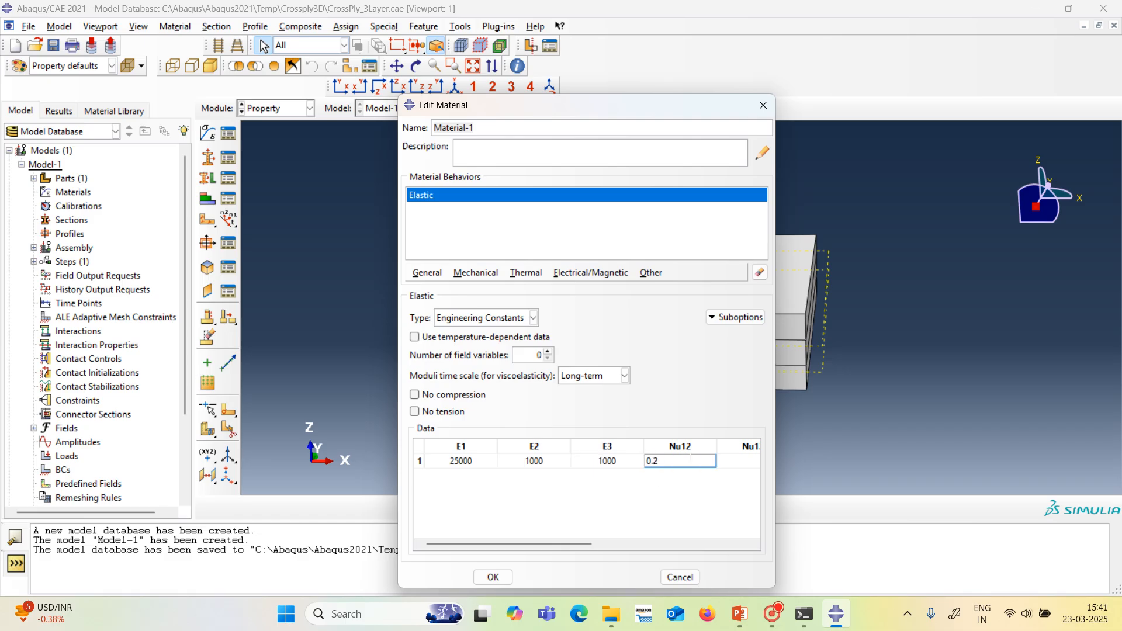
{"action": "left_click", "coordinate": [751, 464]}
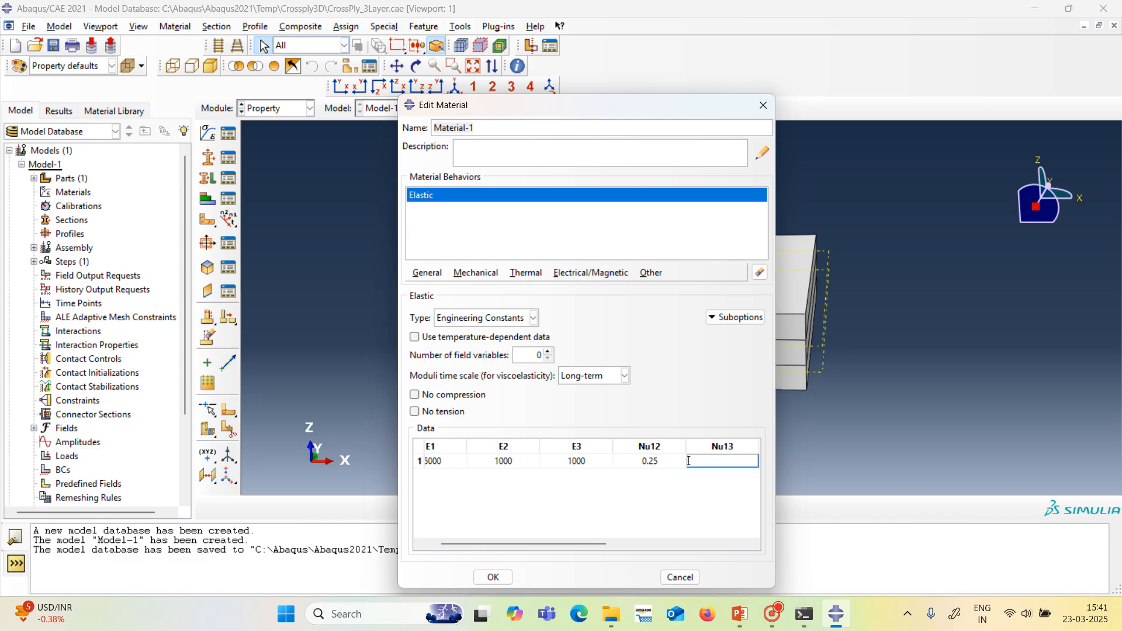
{"action": "type", "text": "0.25"}
{"action": "left_click_drag", "start_coordinate": [610, 545], "coordinate": [611, 543]}
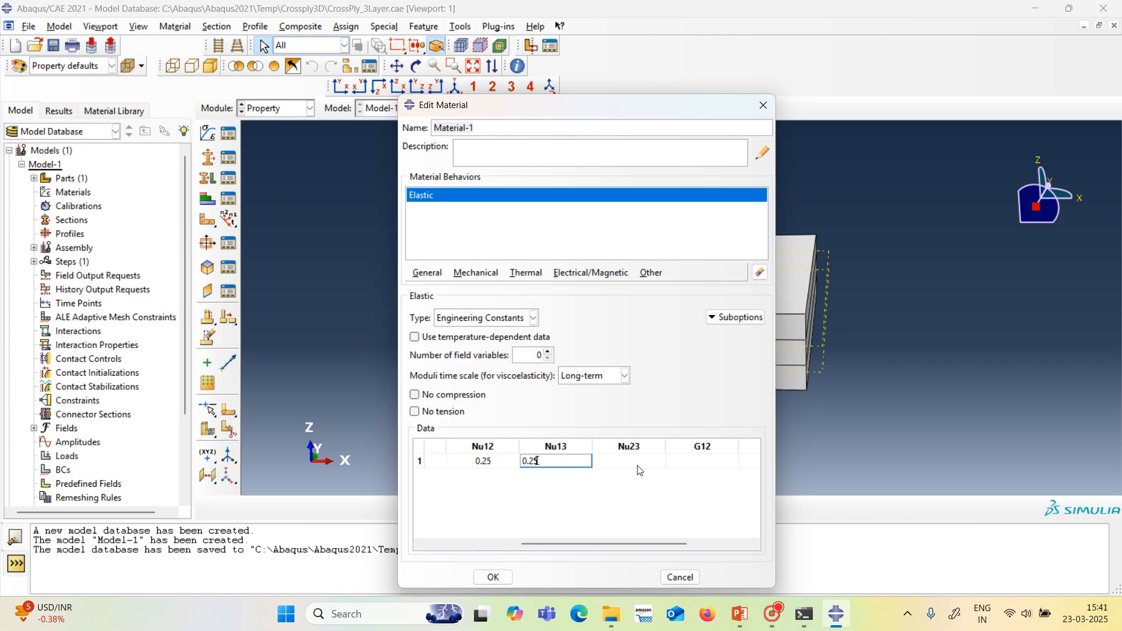
{"action": "left_click", "coordinate": [639, 466]}
{"action": "type", "text": "0.25"}
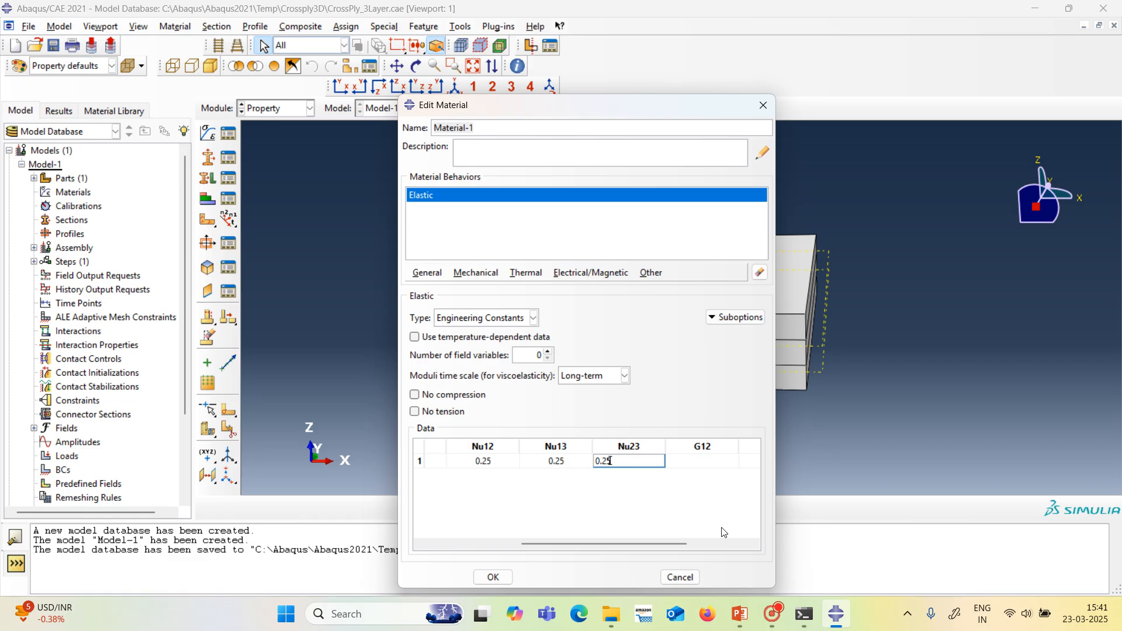
Set shear moduli G12 and G13 to 500 and G23 to 200, checking against the PowerPoint slide, and save the material.
{"action": "mouse_move", "coordinate": [750, 610]}
{"action": "mouse_move", "coordinate": [738, 558]}
{"action": "left_click", "coordinate": [668, 461]}
{"action": "type", "text": "500"}
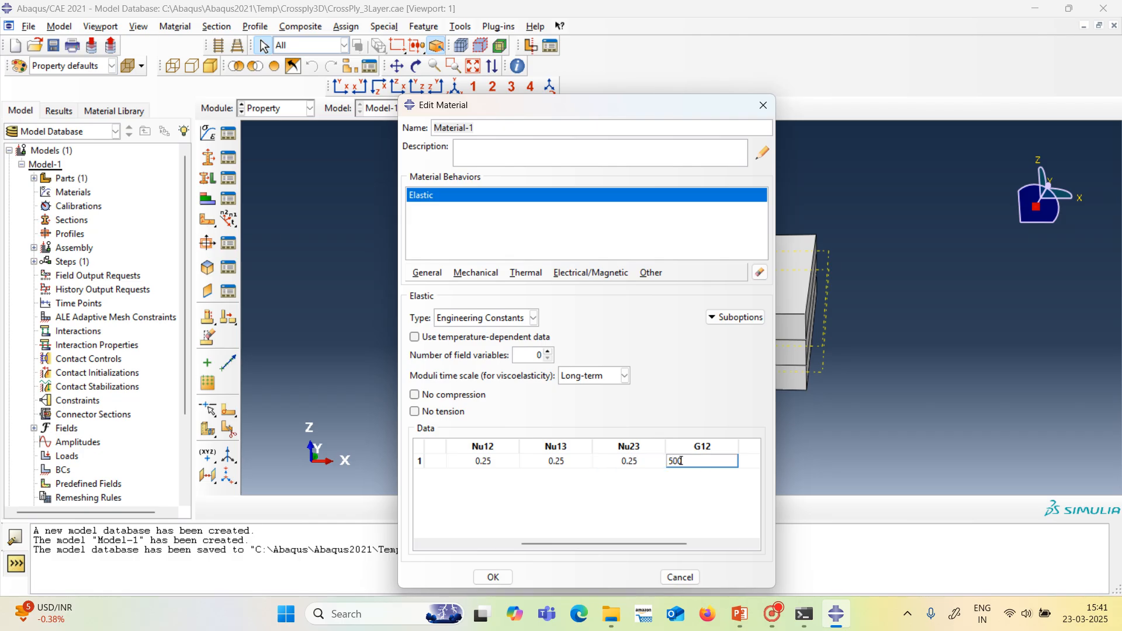
{"action": "left_click_drag", "start_coordinate": [672, 541], "coordinate": [735, 542]}
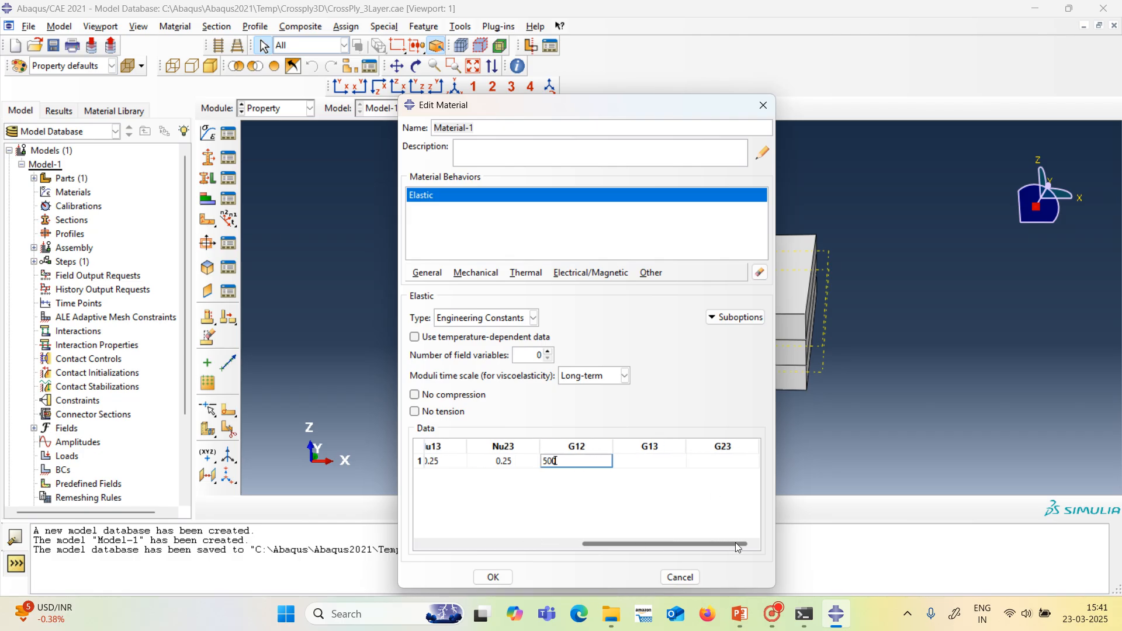
{"action": "left_click", "coordinate": [660, 464]}
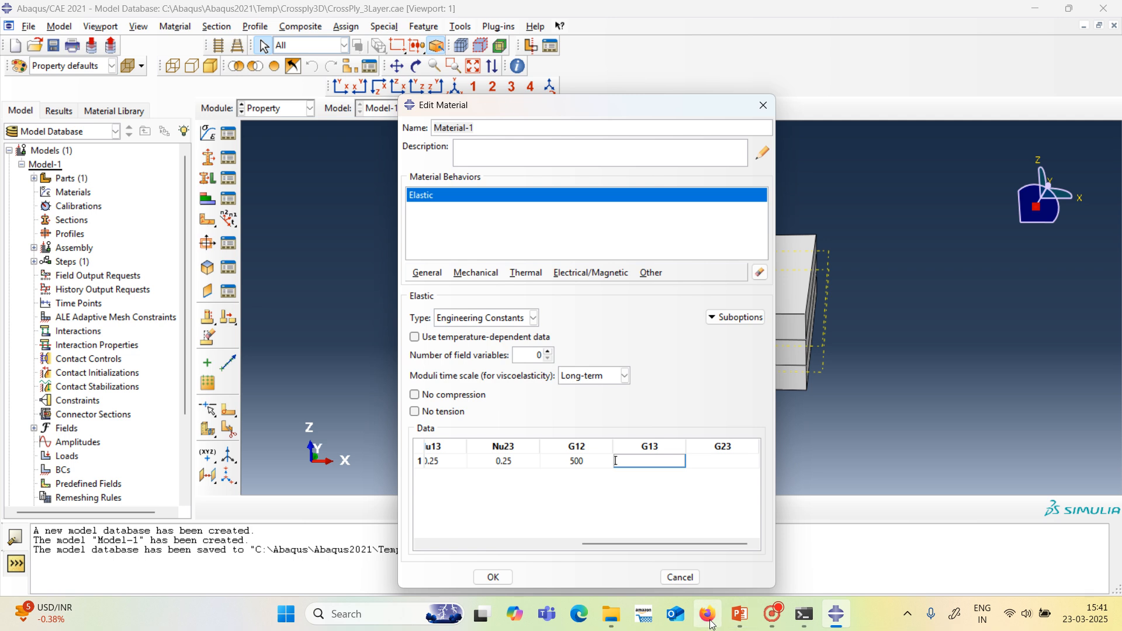
{"action": "mouse_move", "coordinate": [739, 621]}
{"action": "left_click", "coordinate": [744, 562]}
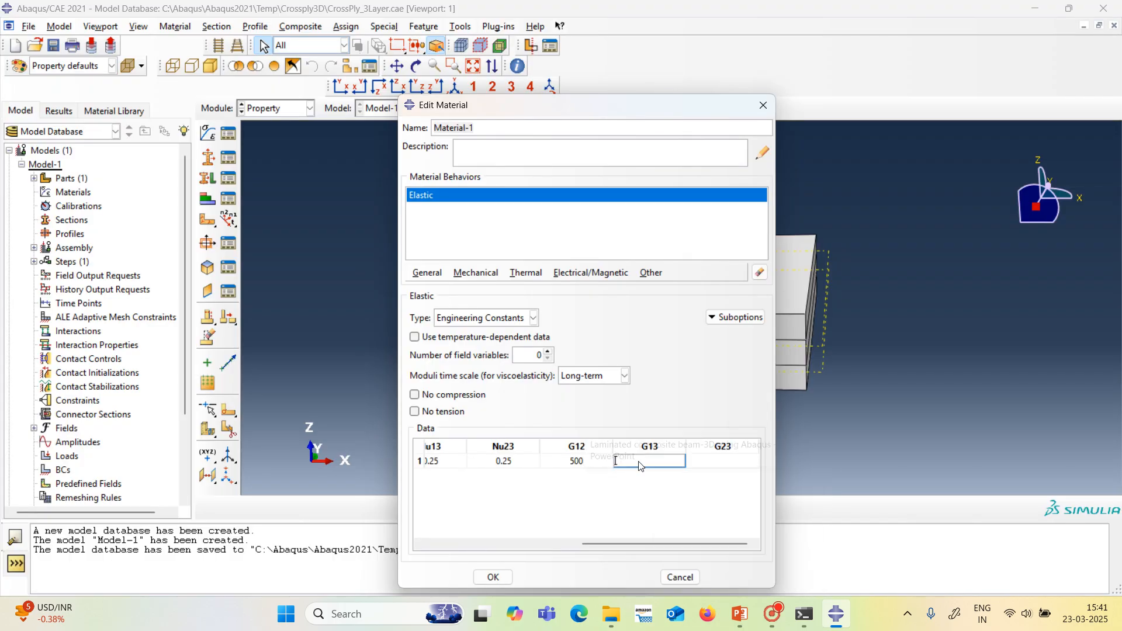
{"action": "type", "text": "500"}
{"action": "left_click", "coordinate": [725, 462]}
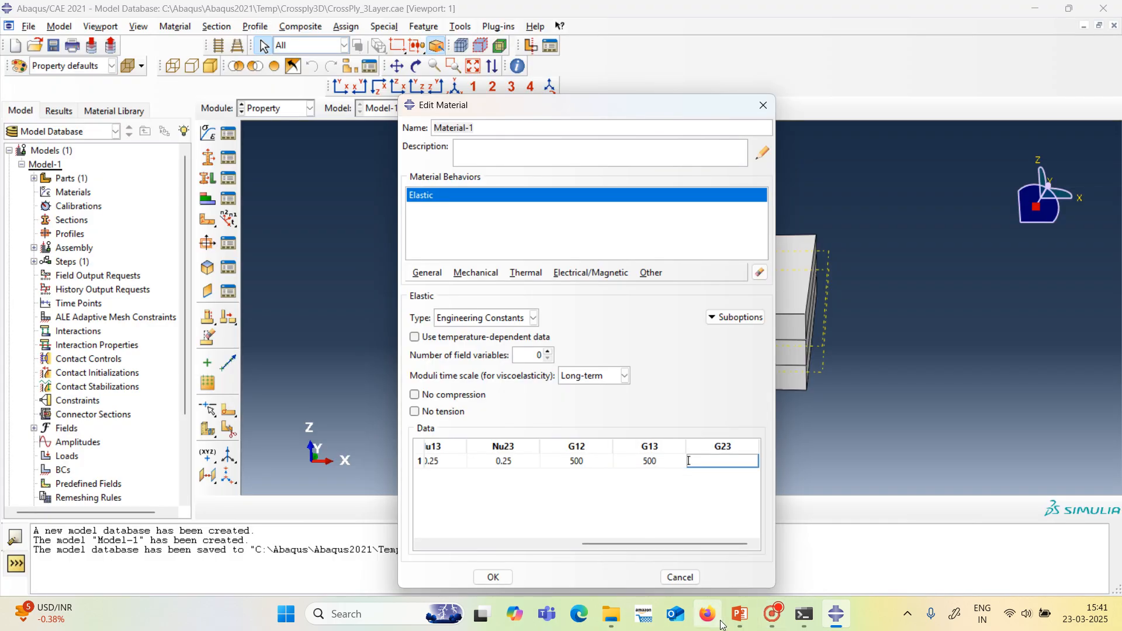
{"action": "mouse_move", "coordinate": [733, 624]}
{"action": "left_click", "coordinate": [745, 544]}
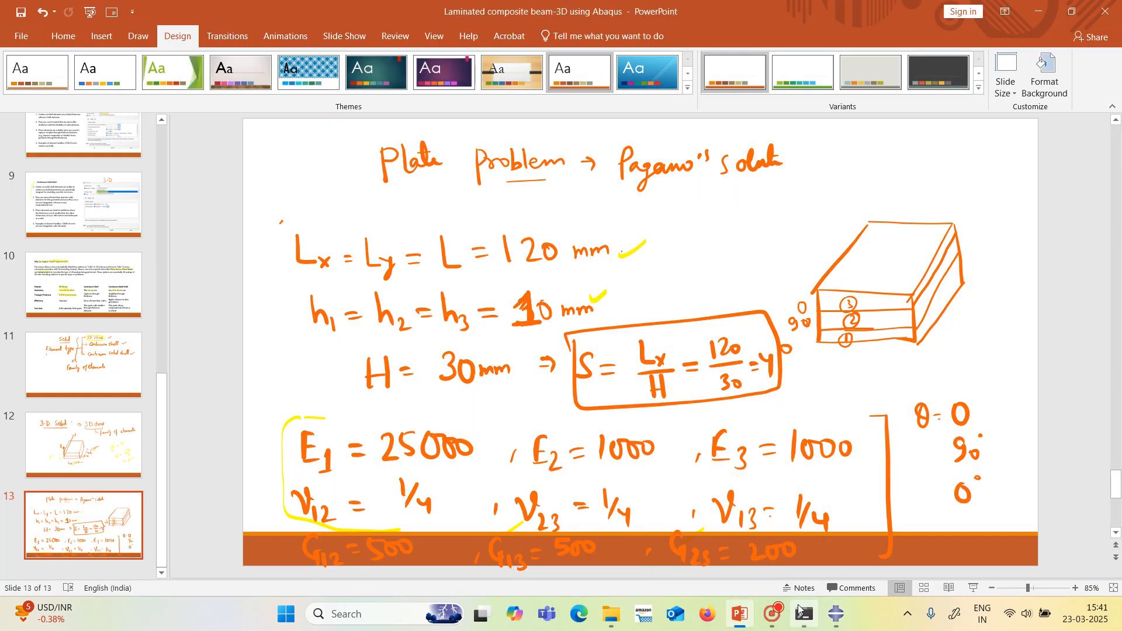
{"action": "left_click", "coordinate": [833, 616]}
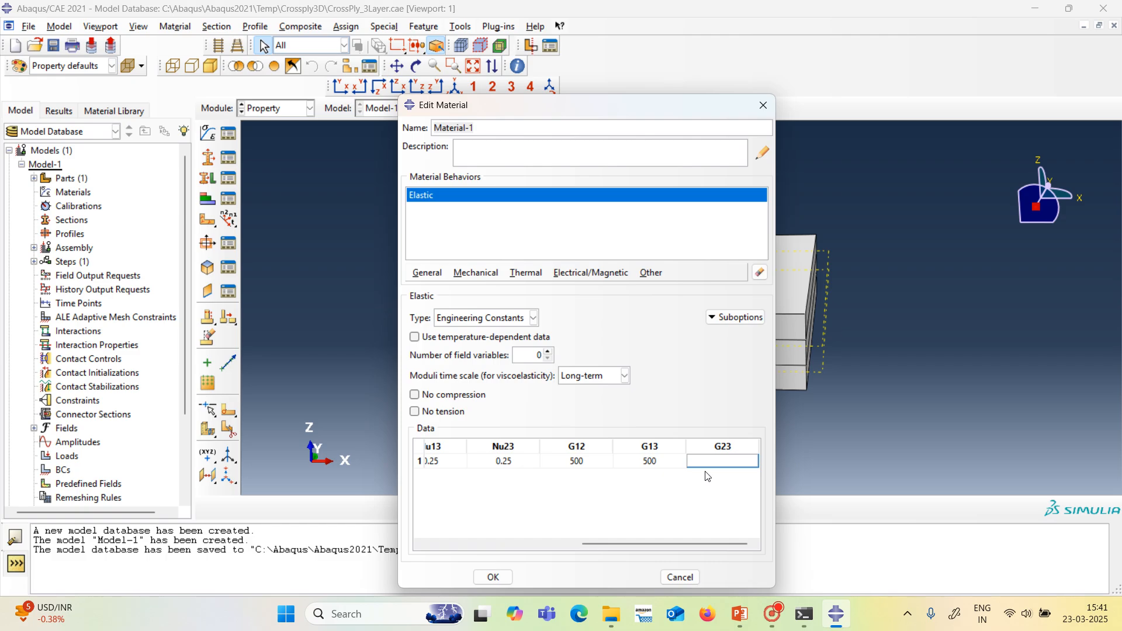
{"action": "type", "text": "200"}
{"action": "left_click", "coordinate": [493, 576]}
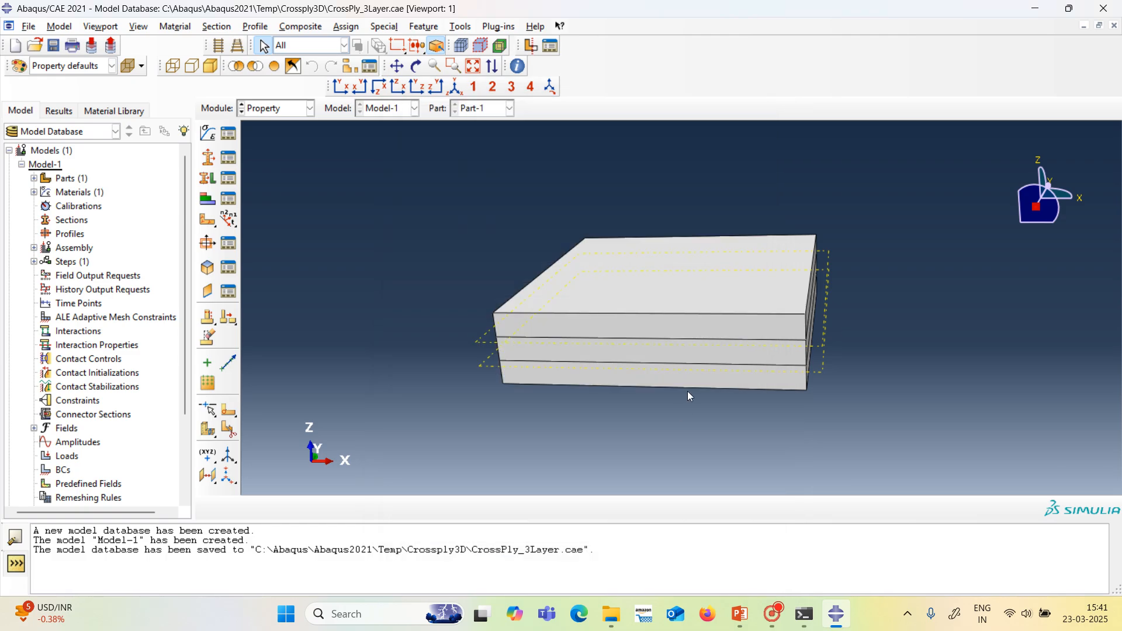
Create a solid homogeneous section that uses Material-1.
{"action": "left_click", "coordinate": [228, 162]}
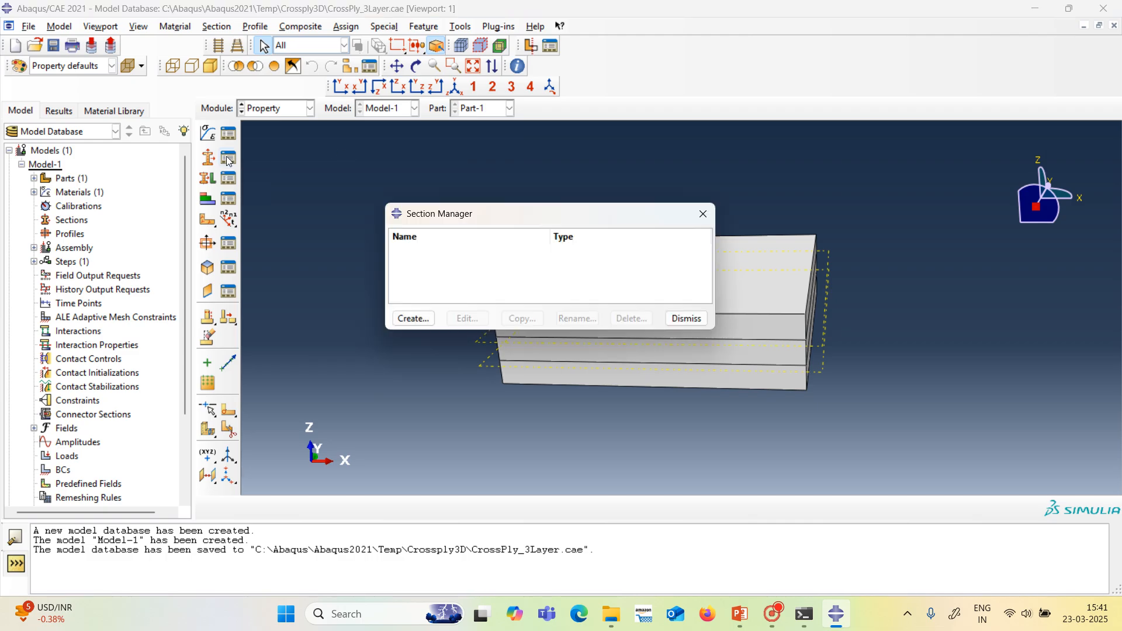
{"action": "left_click", "coordinate": [426, 318]}
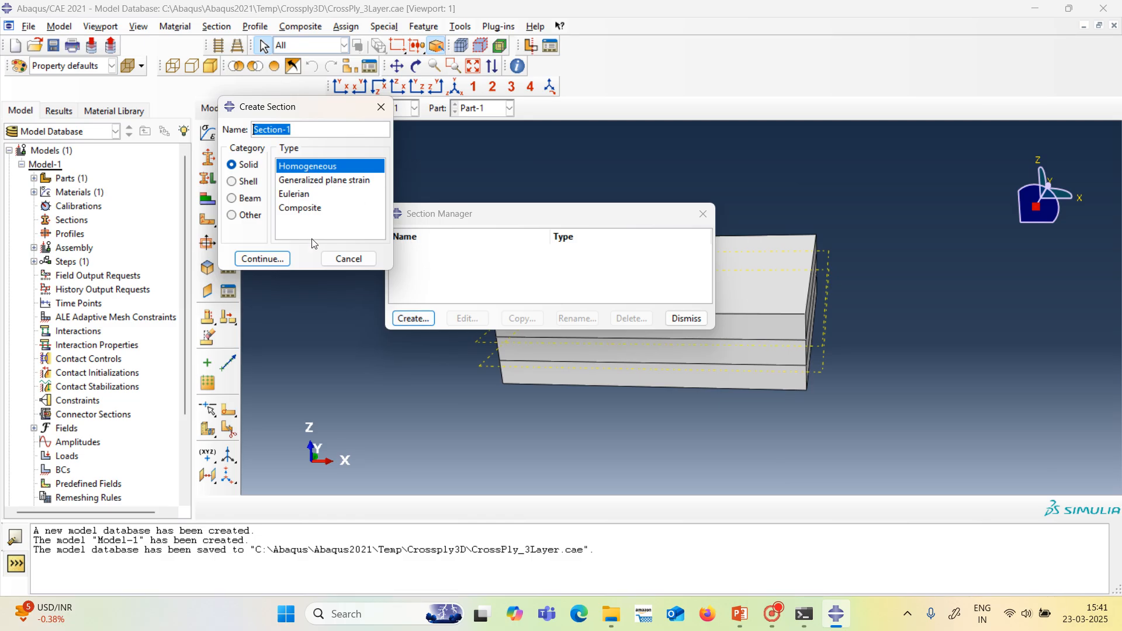
{"action": "left_click", "coordinate": [264, 261]}
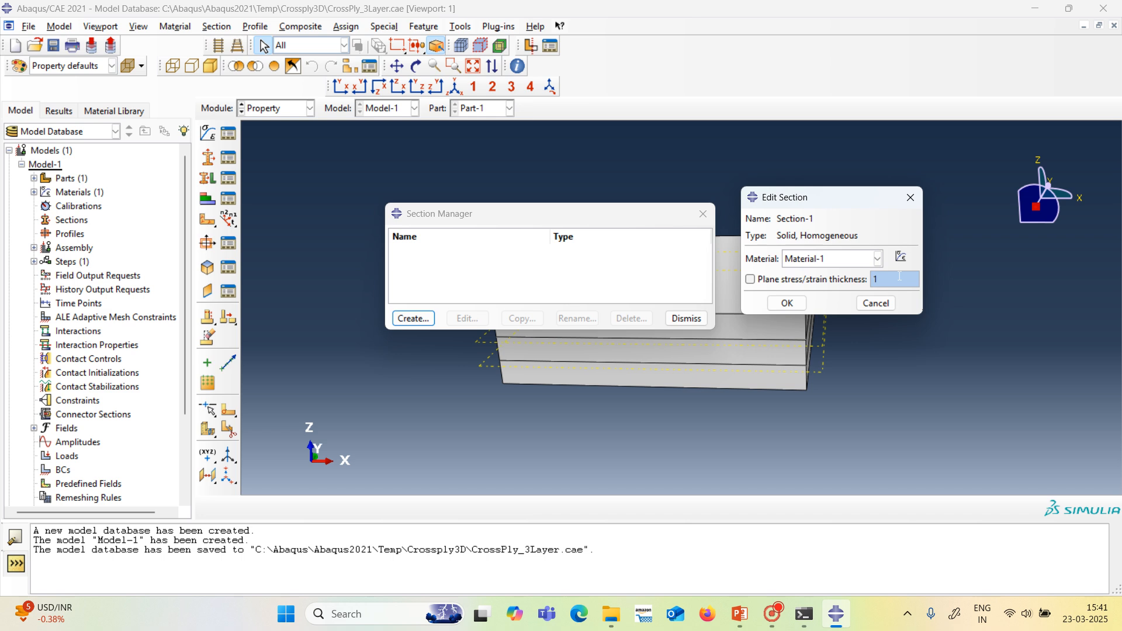
{"action": "left_click", "coordinate": [795, 303]}
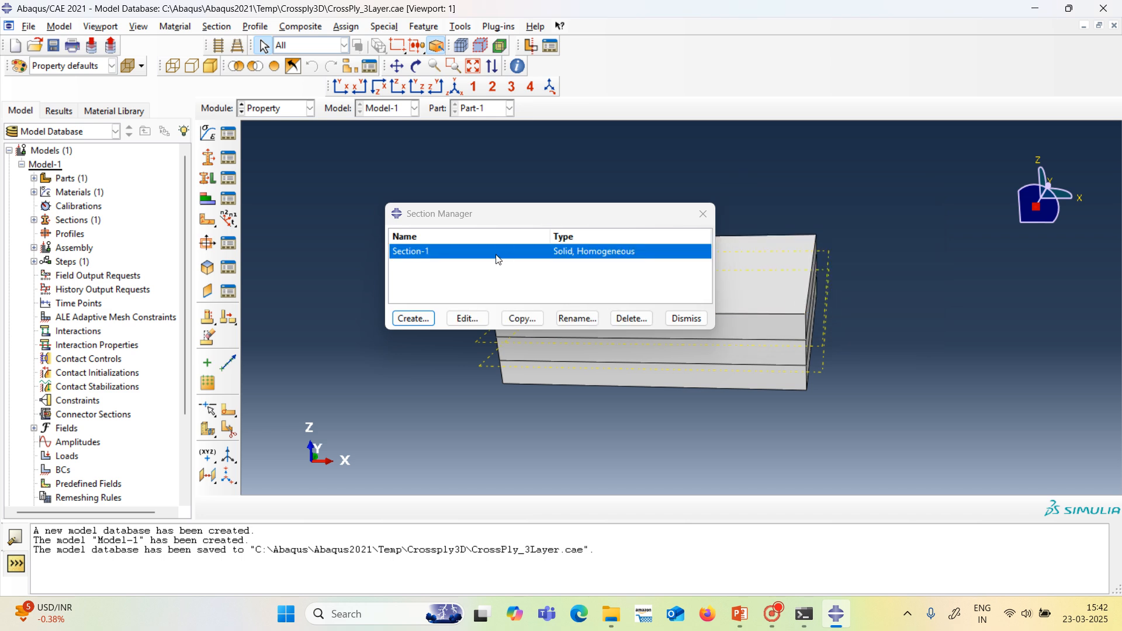
Assign Section-1 to the top layer of the plate, creating a set for its region.
{"action": "left_click", "coordinate": [686, 318]}
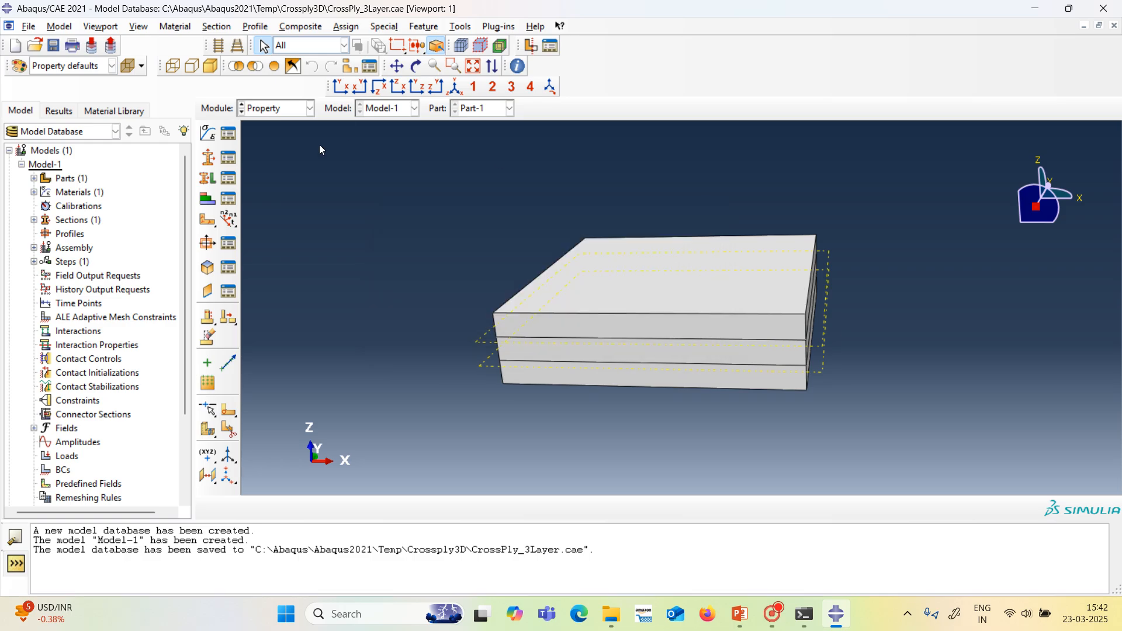
{"action": "left_click", "coordinate": [231, 181]}
{"action": "left_click", "coordinate": [135, 396]}
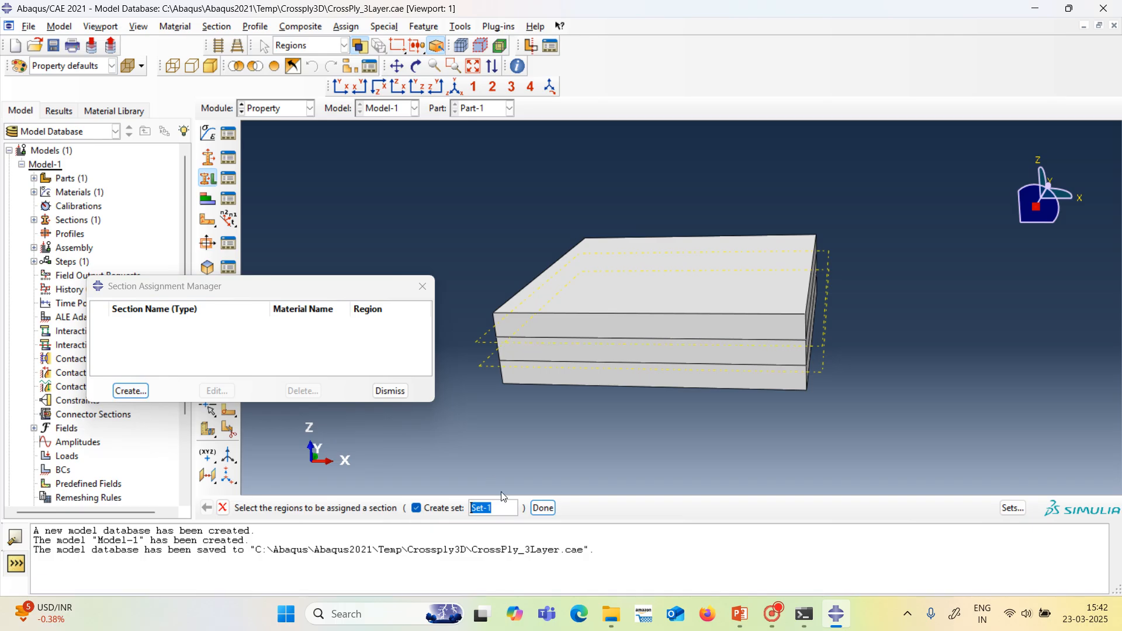
{"action": "left_click", "coordinate": [559, 330]}
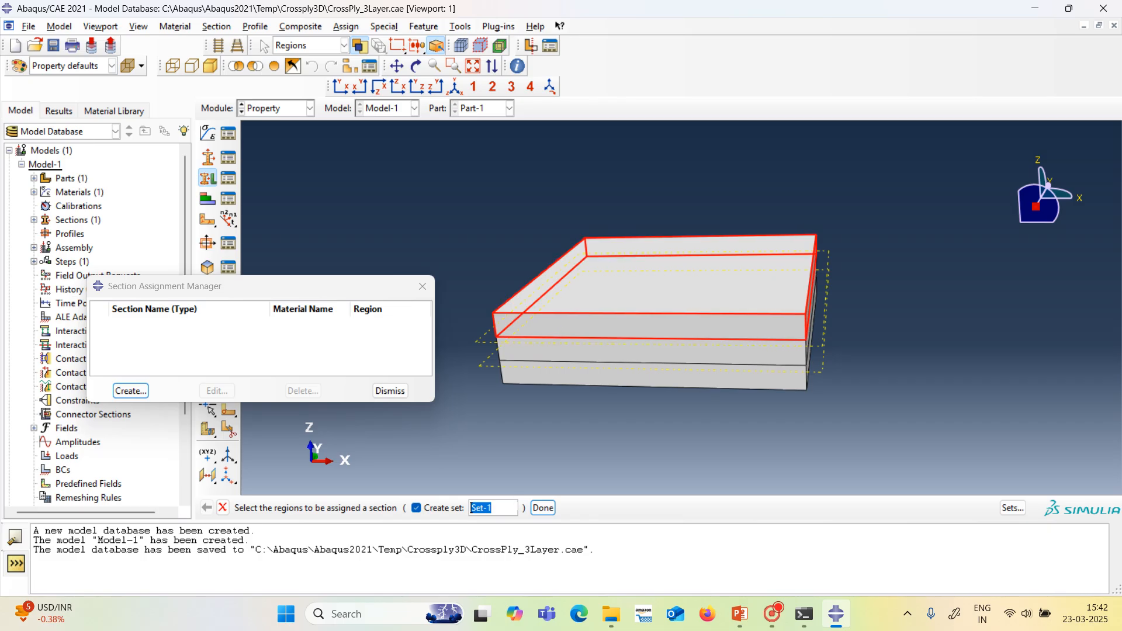
{"action": "left_click", "coordinate": [542, 508]}
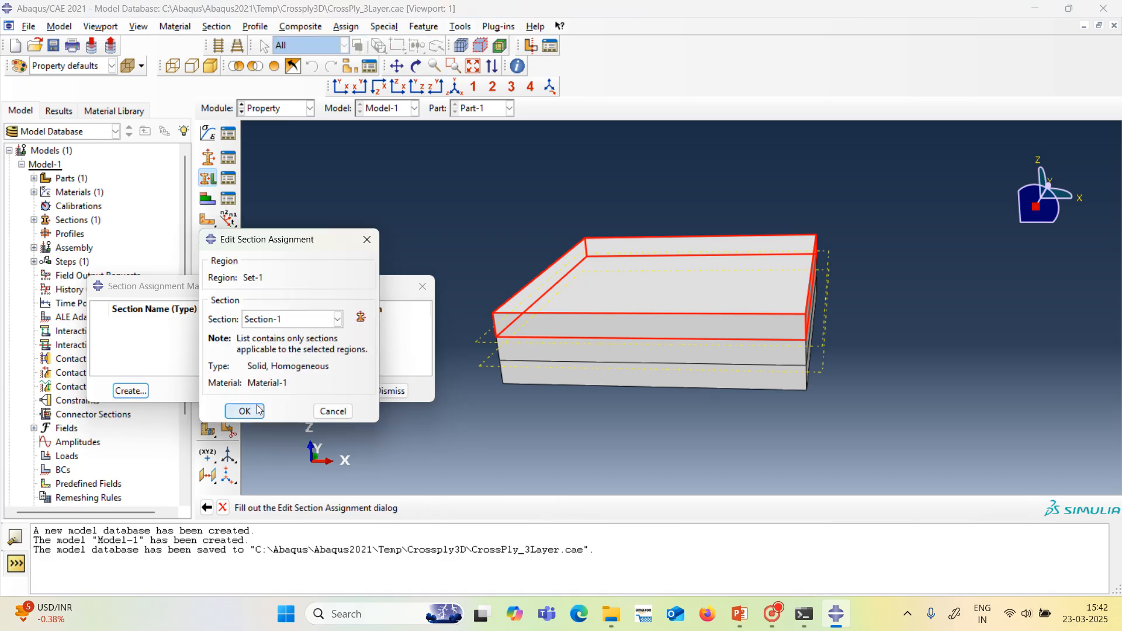
{"action": "left_click", "coordinate": [244, 411]}
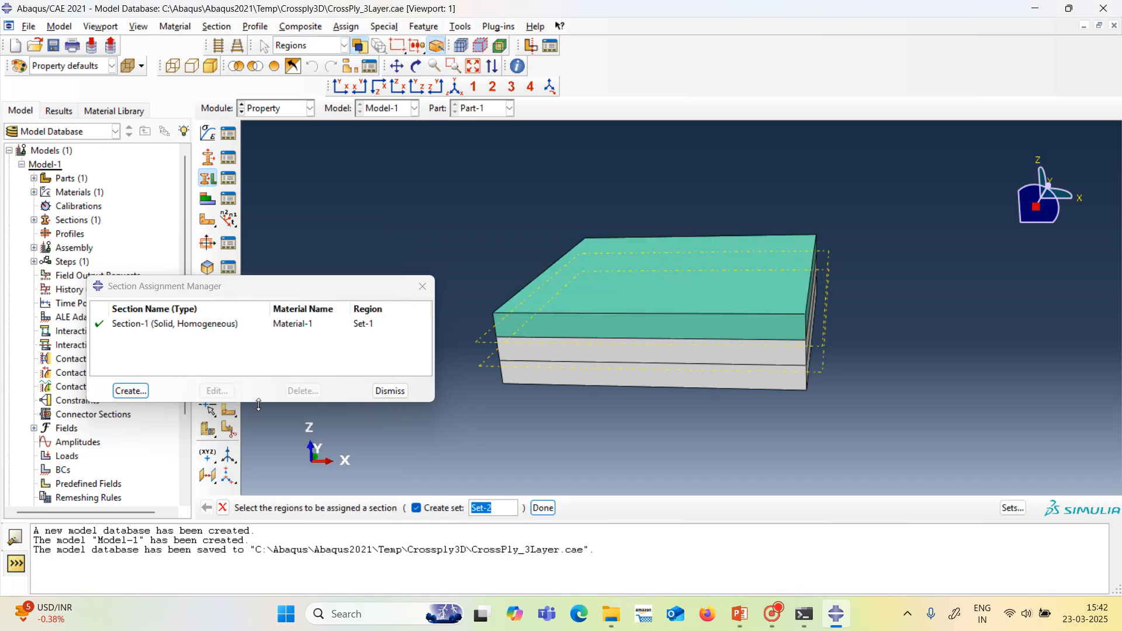
Assign Section-1 to the plate's middle and bottom layers, each with its own set, and finish the section assignments.
{"action": "left_click", "coordinate": [560, 352]}
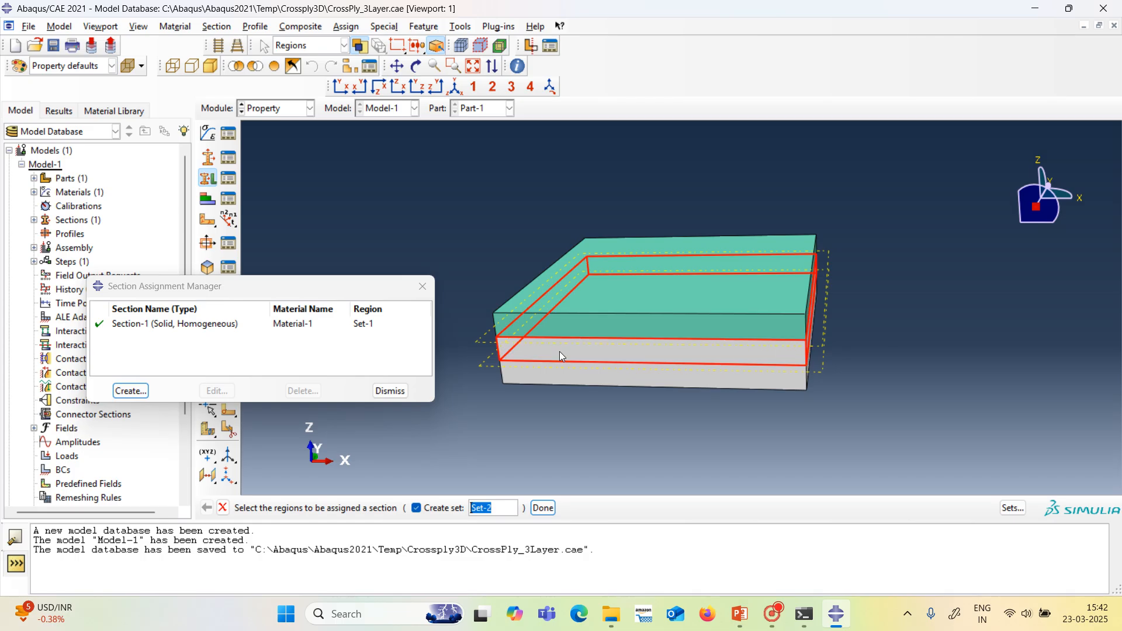
{"action": "left_click", "coordinate": [542, 509]}
{"action": "left_click", "coordinate": [246, 411]}
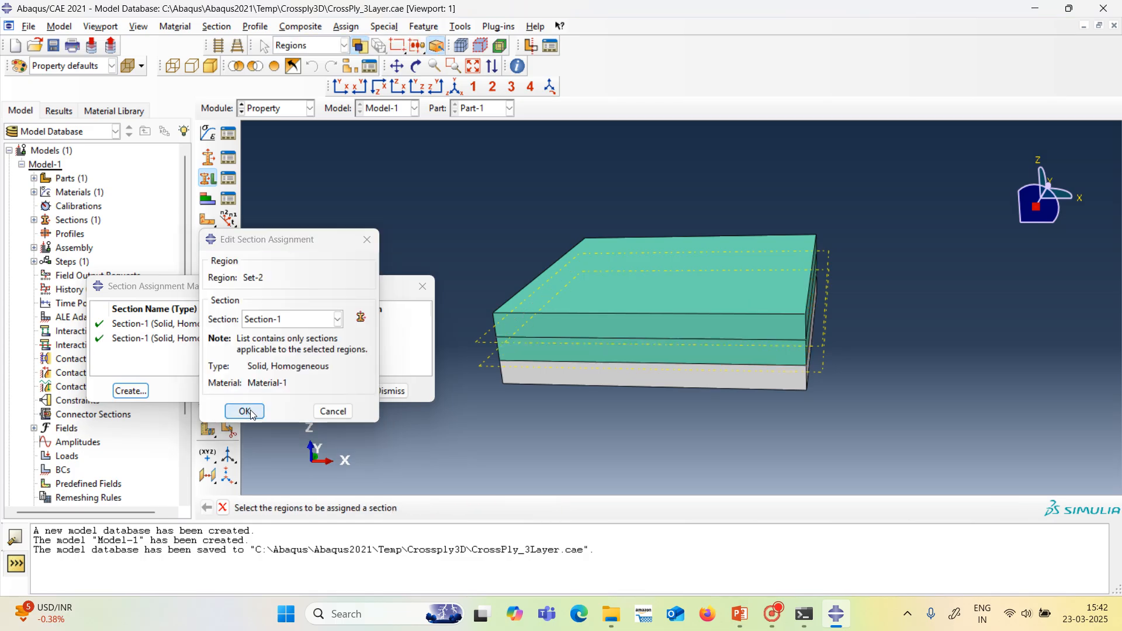
{"action": "left_click", "coordinate": [587, 376]}
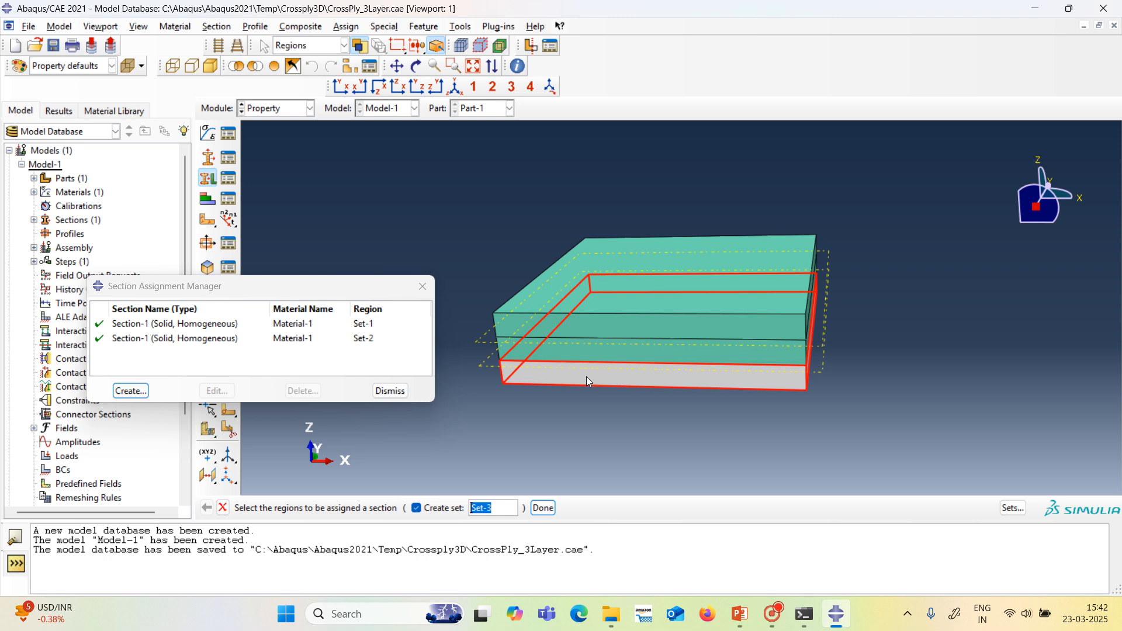
{"action": "left_click", "coordinate": [542, 509]}
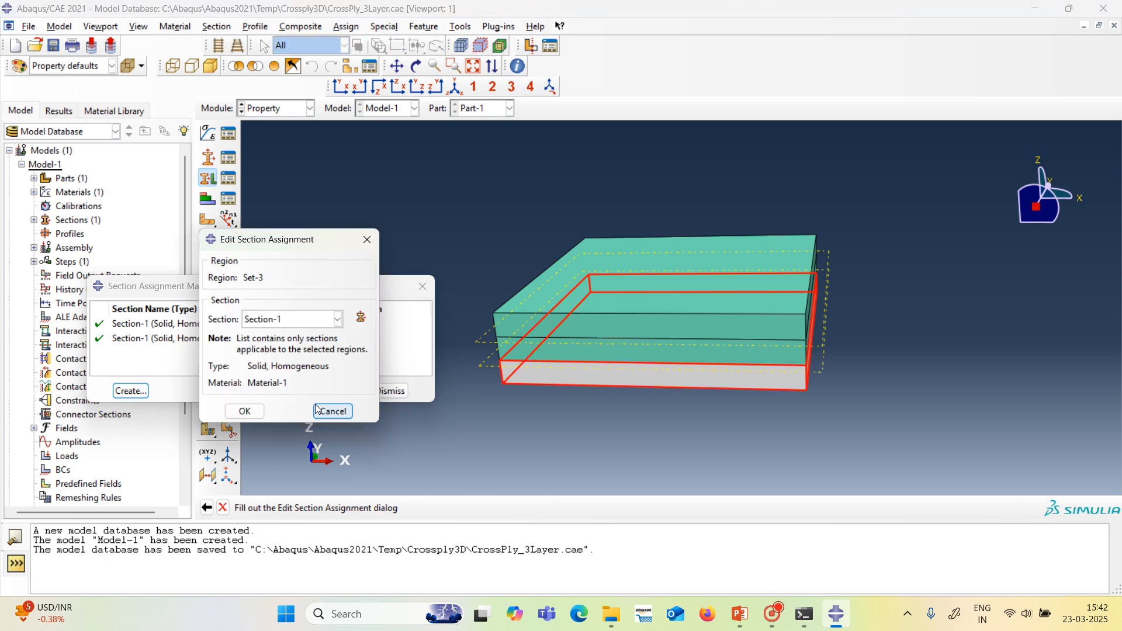
{"action": "left_click", "coordinate": [245, 412]}
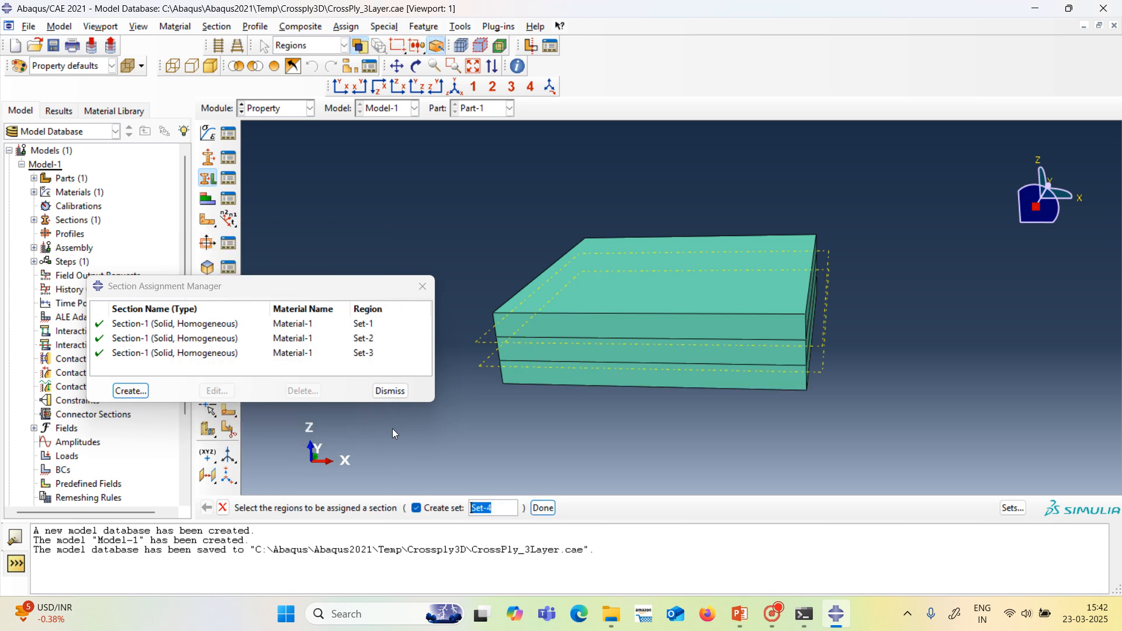
{"action": "left_click", "coordinate": [543, 509]}
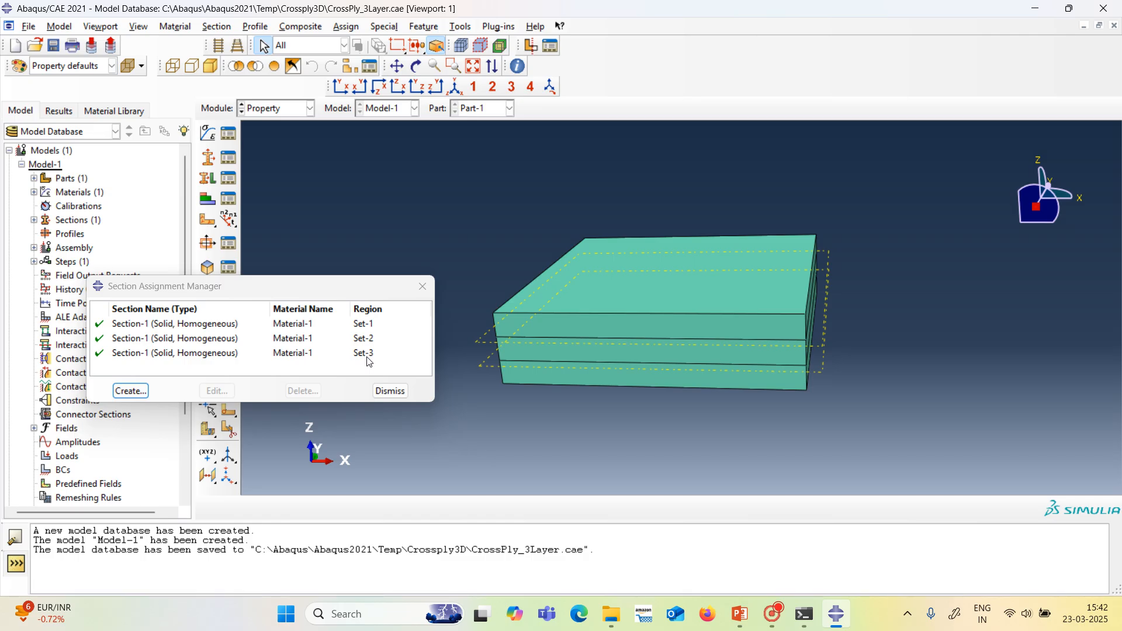
{"action": "left_click", "coordinate": [390, 391]}
Assign the top layer a material orientation using the global coordinate system, rotated about Axis 3 by an angle of 0.
{"action": "left_click", "coordinate": [346, 27]}
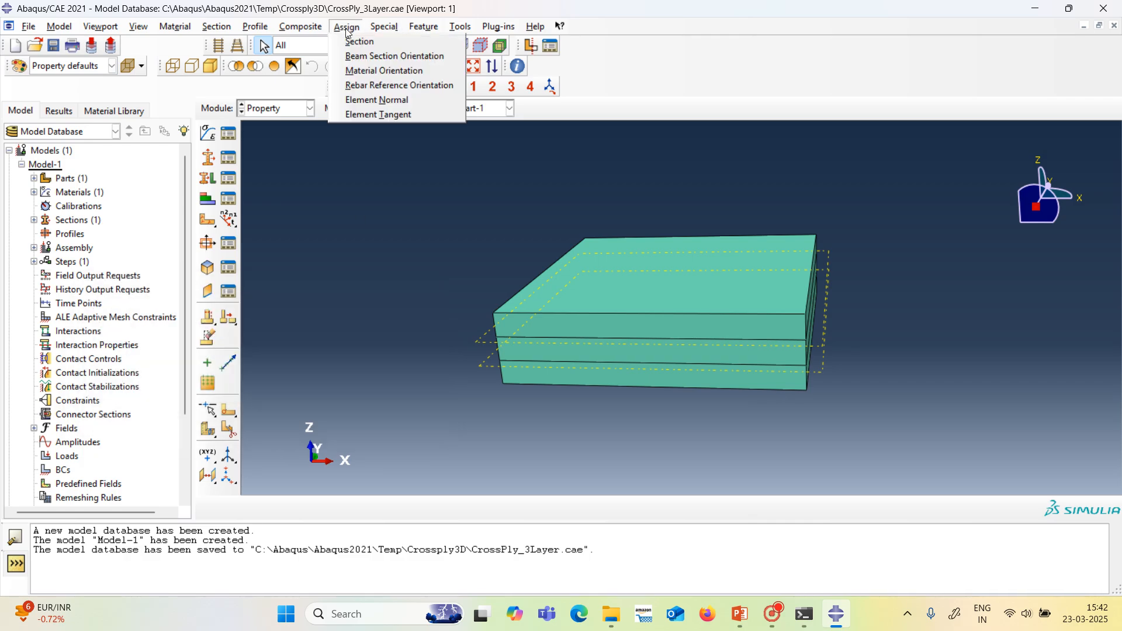
{"action": "left_click", "coordinate": [367, 71]}
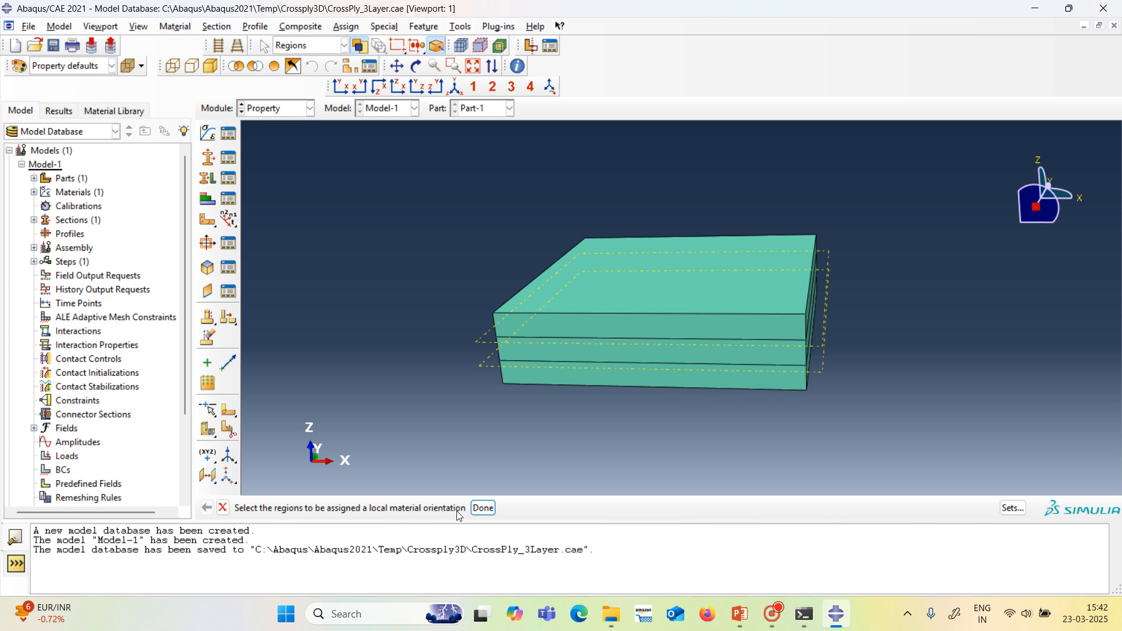
{"action": "left_click", "coordinate": [536, 336]}
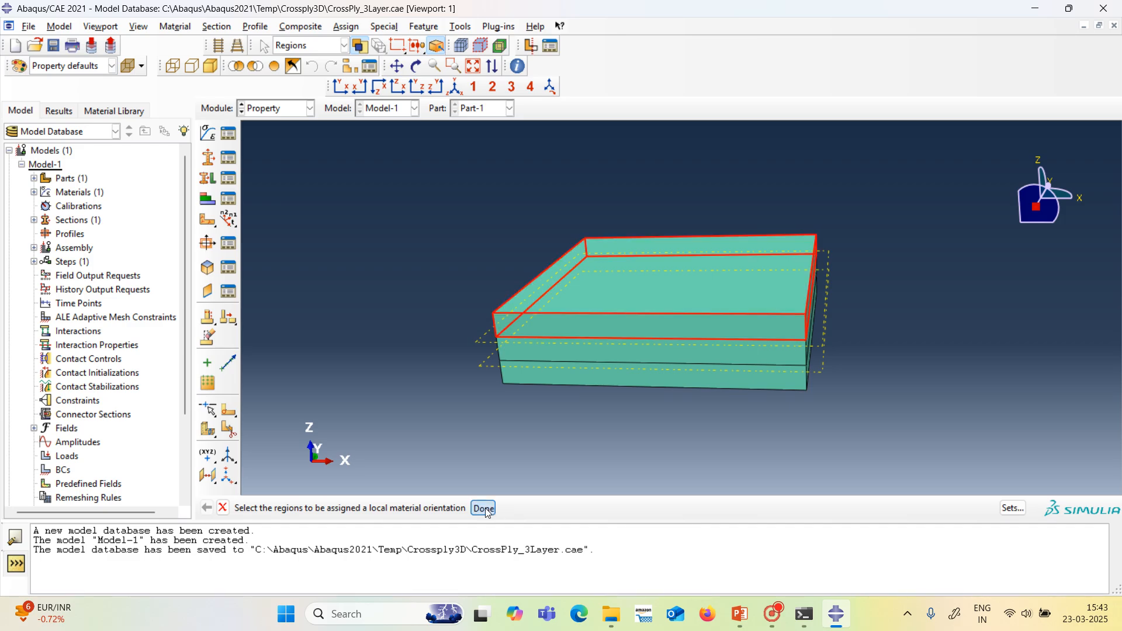
{"action": "left_click", "coordinate": [484, 508]}
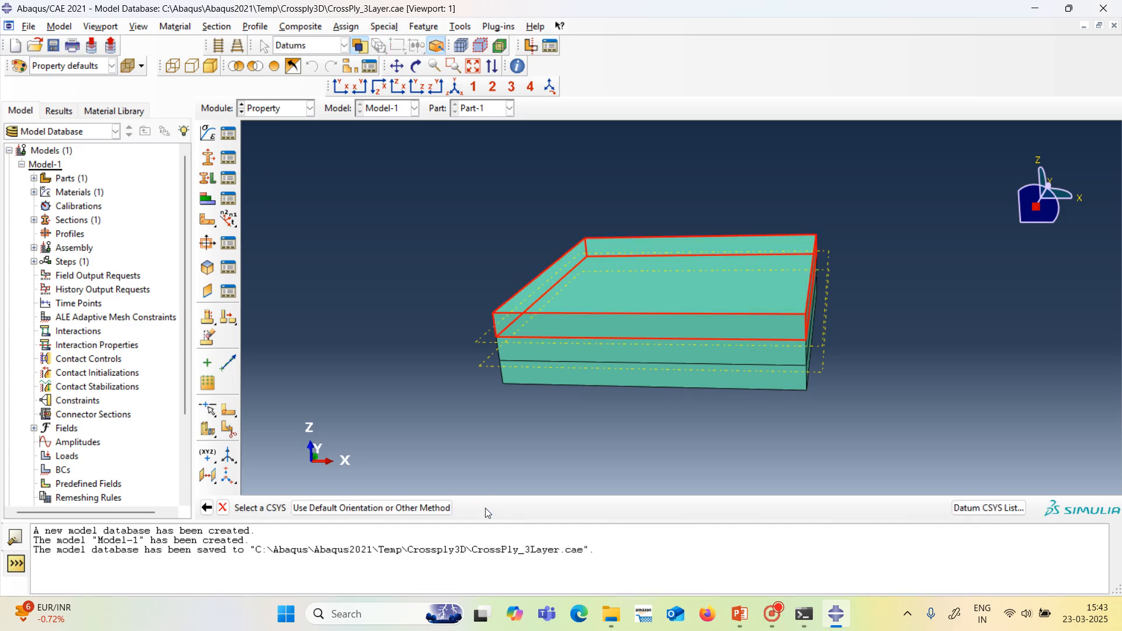
{"action": "left_click", "coordinate": [422, 508]}
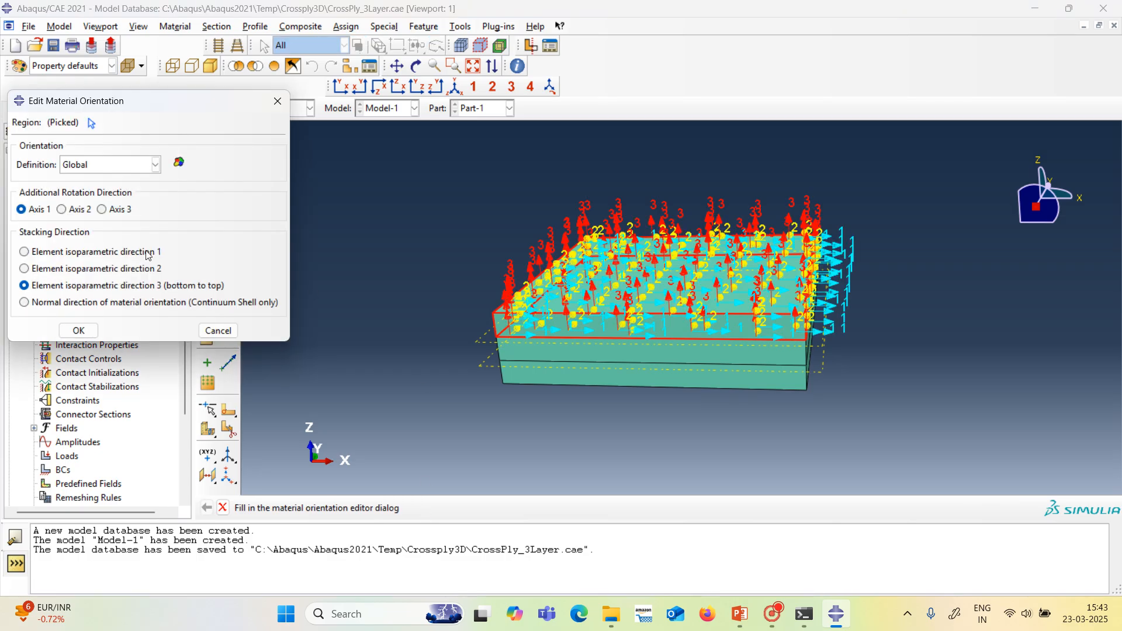
{"action": "left_click", "coordinate": [155, 164]}
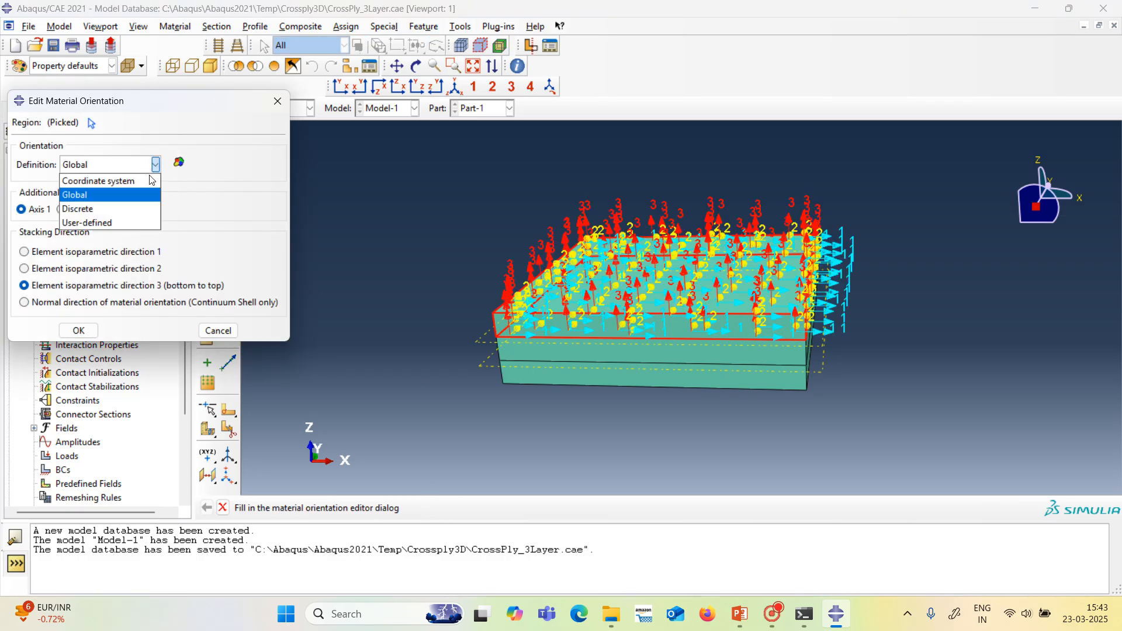
{"action": "left_click", "coordinate": [129, 183]}
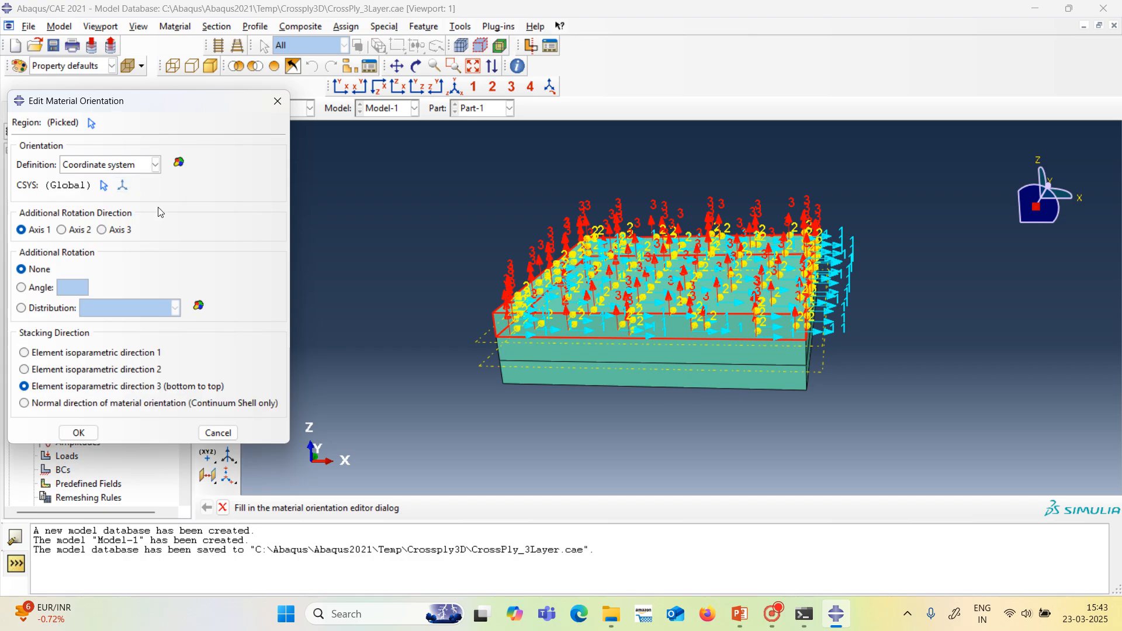
{"action": "left_click", "coordinate": [106, 232]}
{"action": "left_click", "coordinate": [35, 289]}
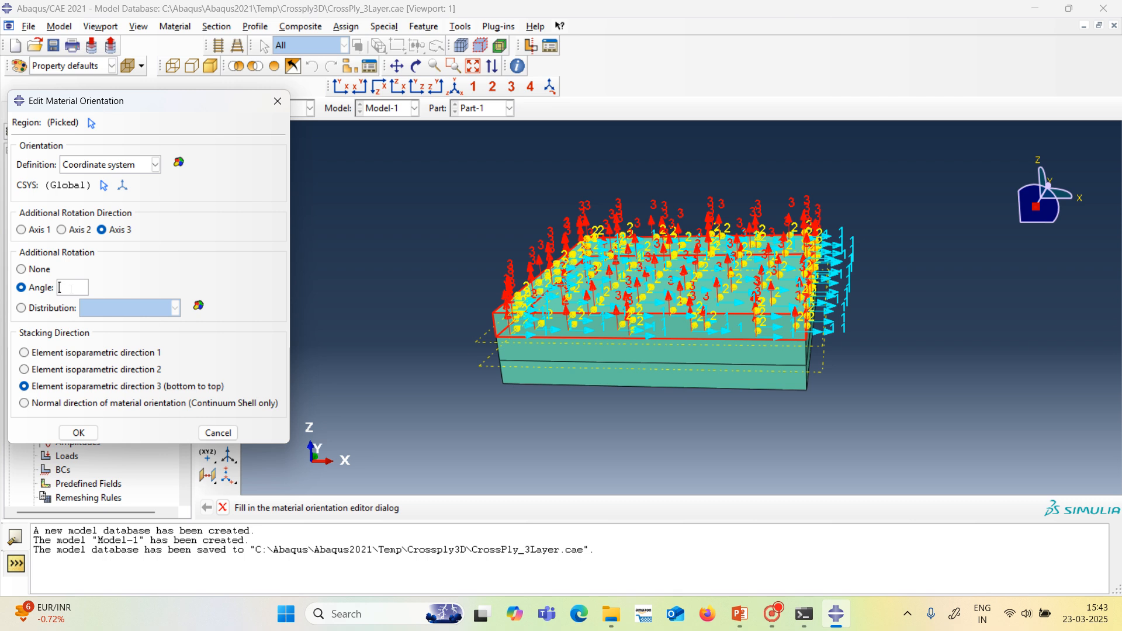
{"action": "type", "text": "0"}
{"action": "left_click", "coordinate": [94, 432]}
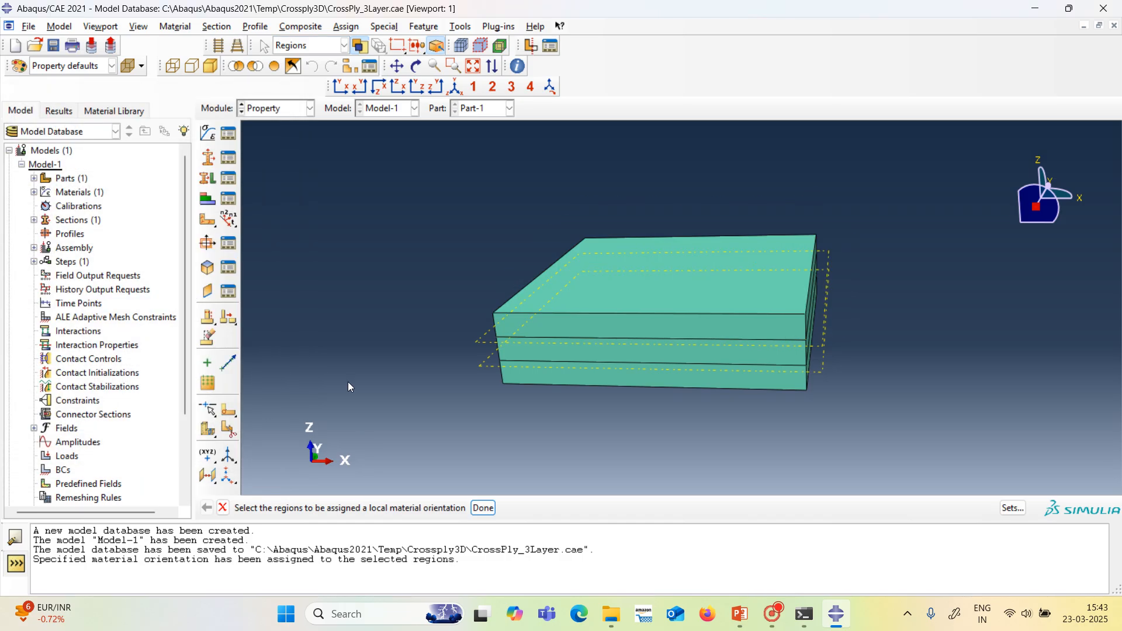
Assign the middle layer a coordinate-system material orientation with an additional rotation of 90 about Axis 3.
{"action": "left_click", "coordinate": [546, 355]}
{"action": "left_click", "coordinate": [483, 508]}
{"action": "left_click", "coordinate": [449, 505]}
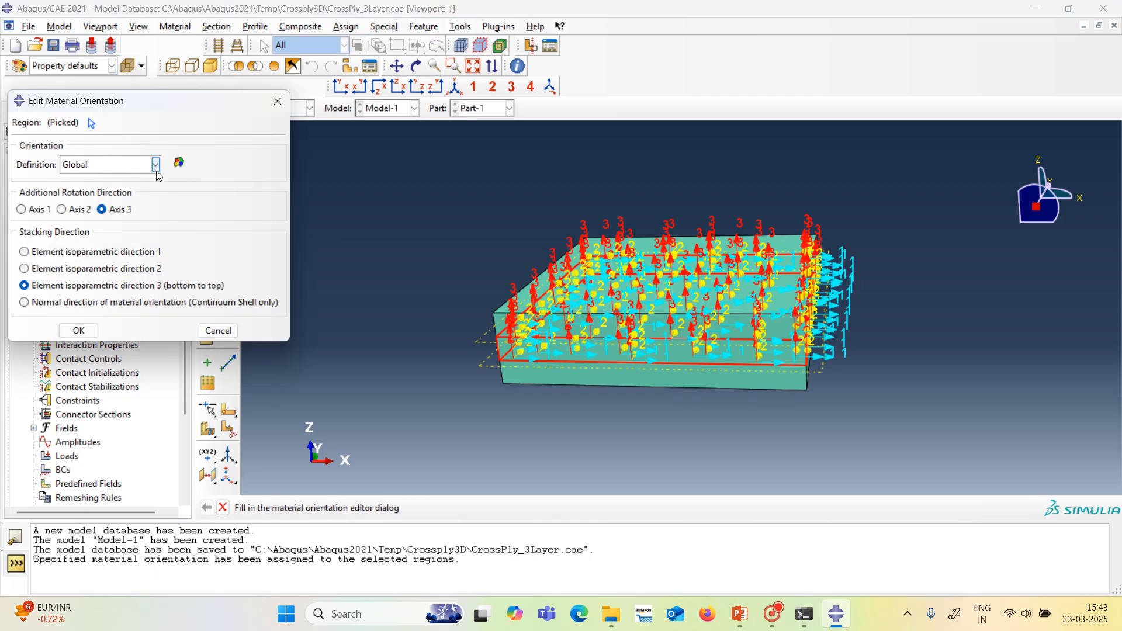
{"action": "left_click", "coordinate": [156, 165]}
{"action": "left_click", "coordinate": [141, 180]}
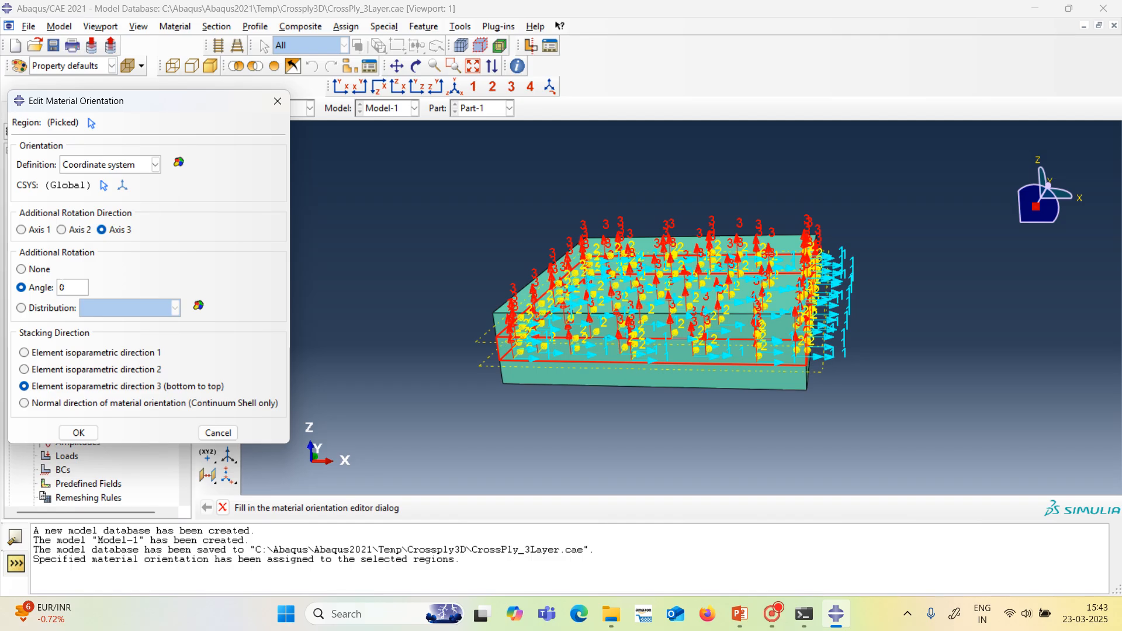
{"action": "type", "text": "9"}
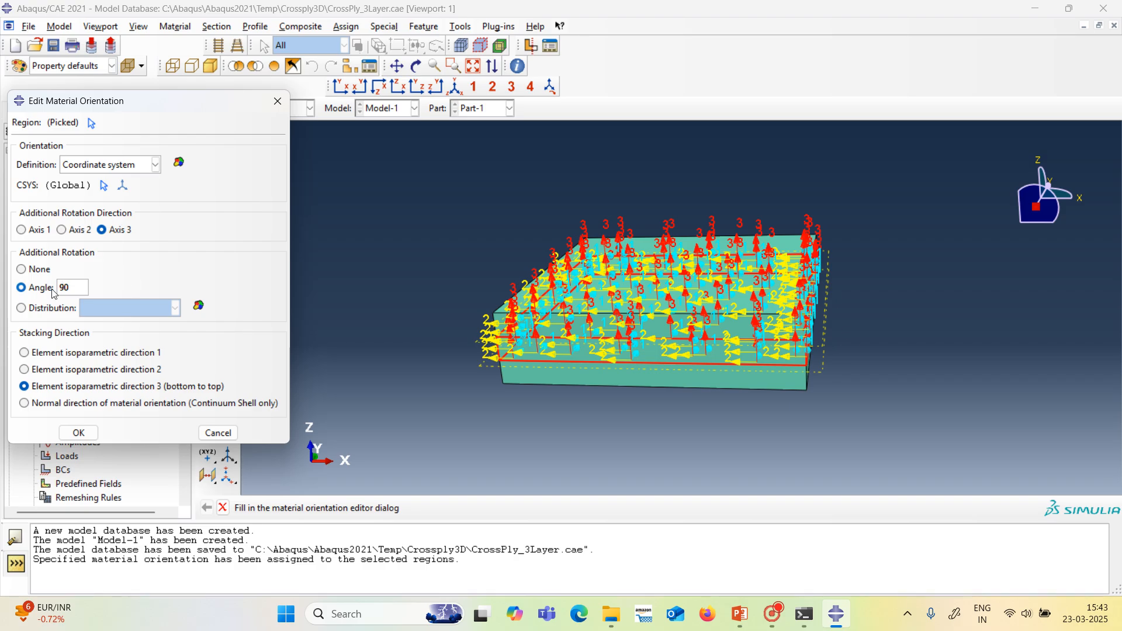
{"action": "left_click", "coordinate": [79, 433]}
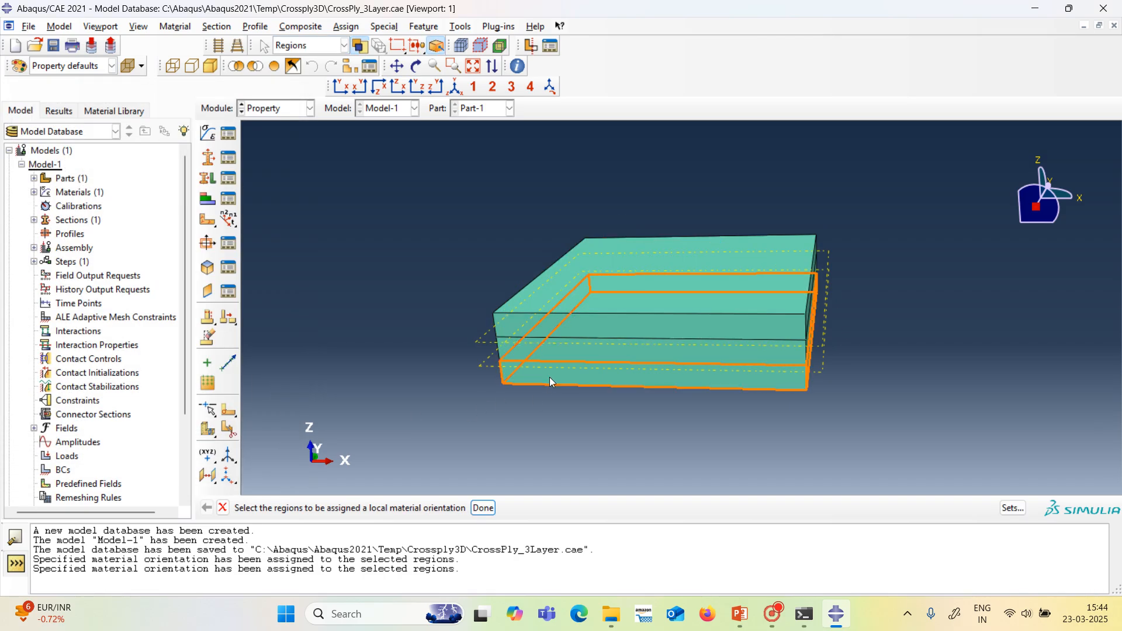
Assign the bottom layer a coordinate-system material orientation with a rotation angle of 0 about Axis 3, and end the orientation assignment.
{"action": "left_click", "coordinate": [549, 377]}
{"action": "left_click", "coordinate": [483, 508]}
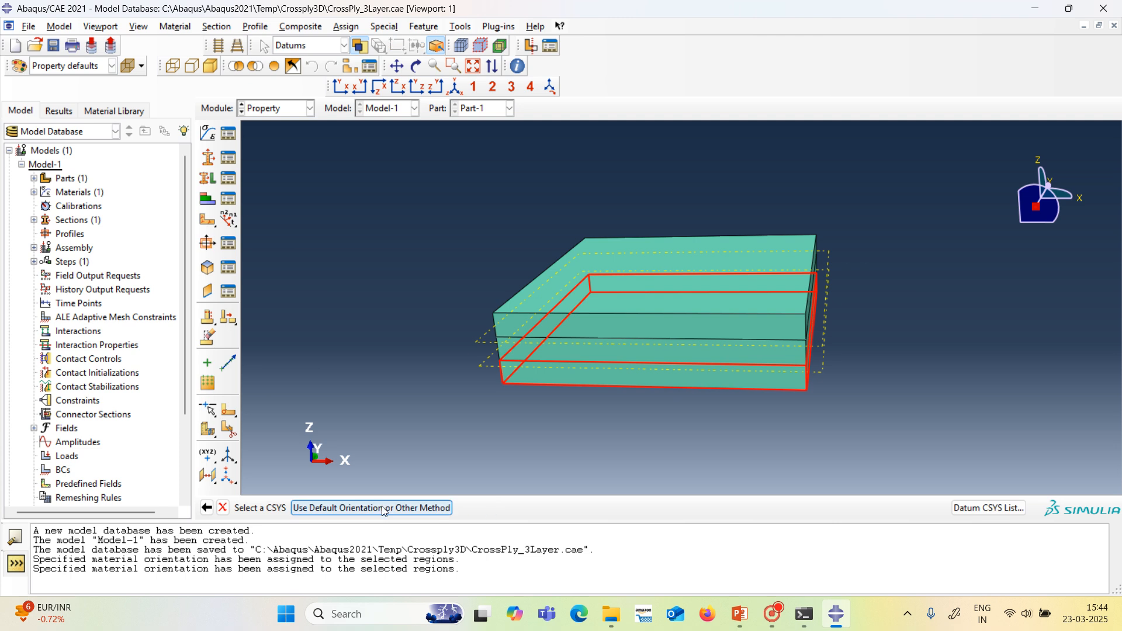
{"action": "left_click", "coordinate": [381, 506]}
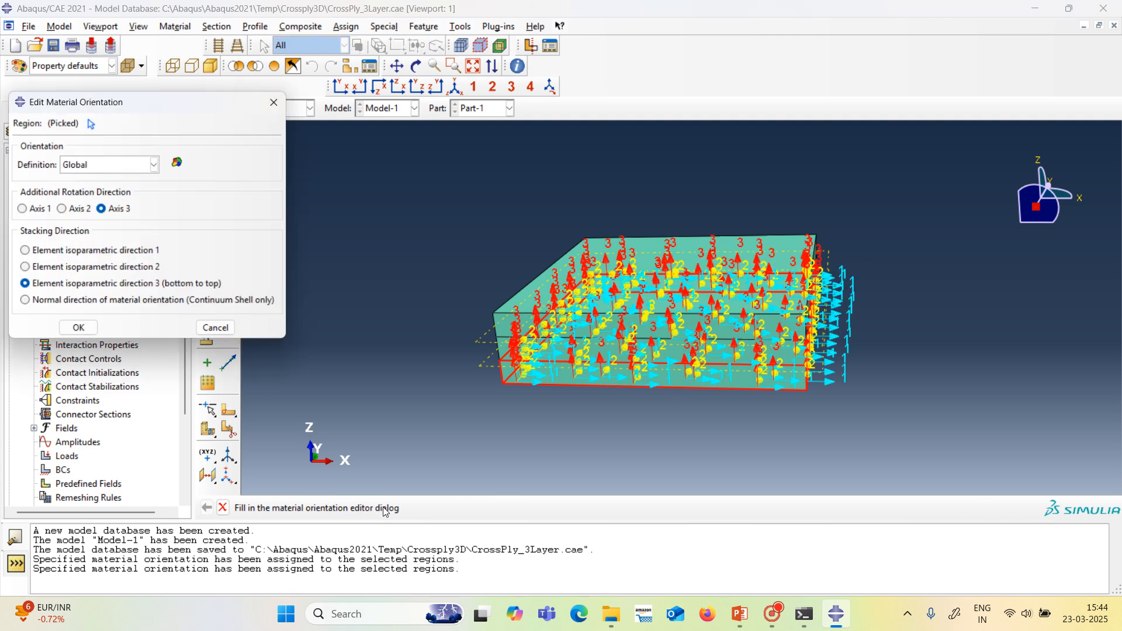
{"action": "left_click", "coordinate": [155, 165]}
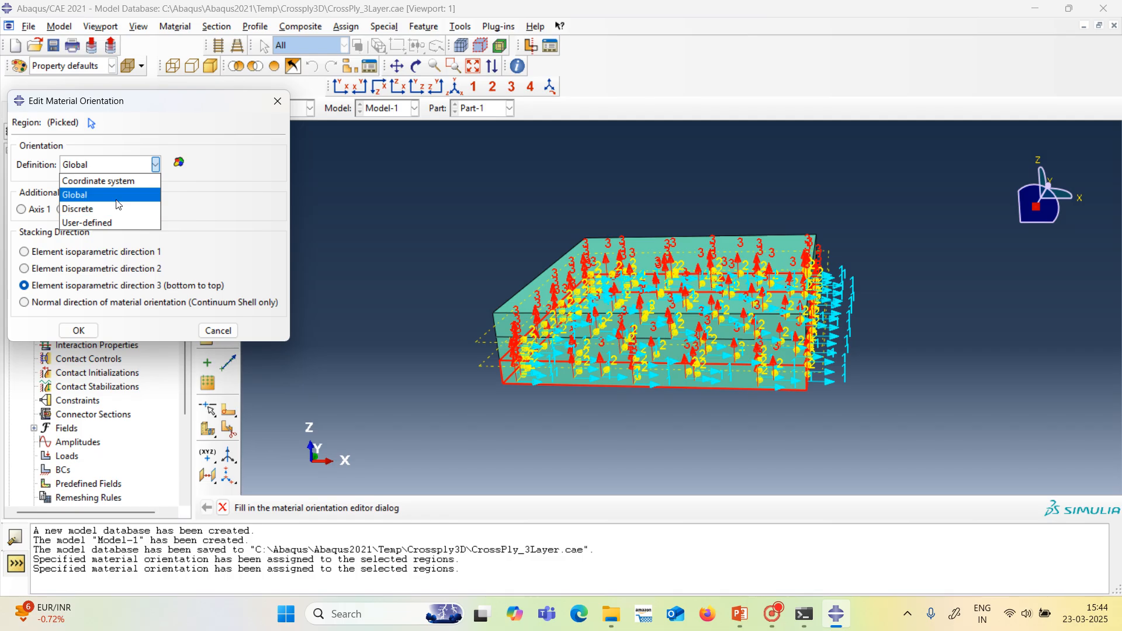
{"action": "left_click", "coordinate": [96, 181]}
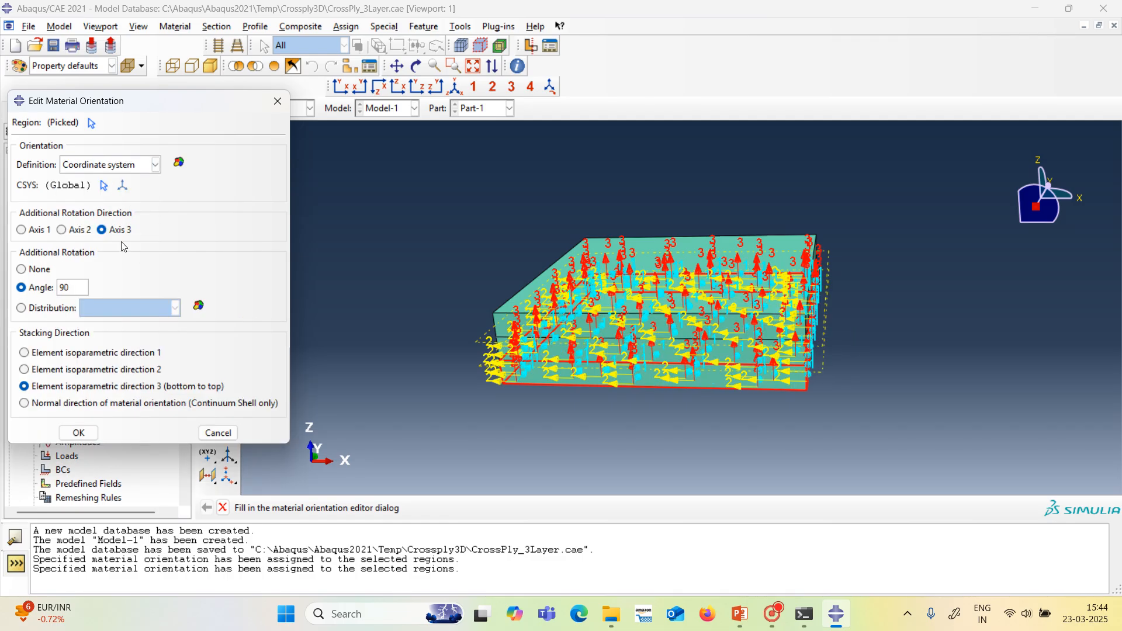
{"action": "left_click", "coordinate": [63, 288]}
{"action": "key", "text": "BackSpace"}
{"action": "left_click", "coordinate": [81, 433]}
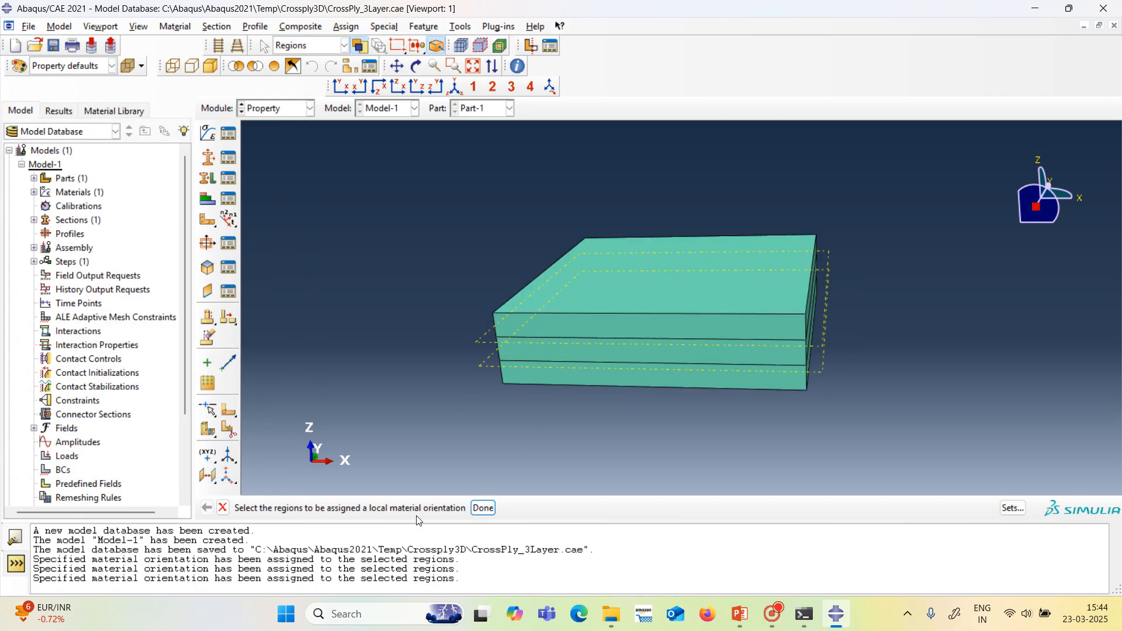
{"action": "left_click", "coordinate": [481, 508]}
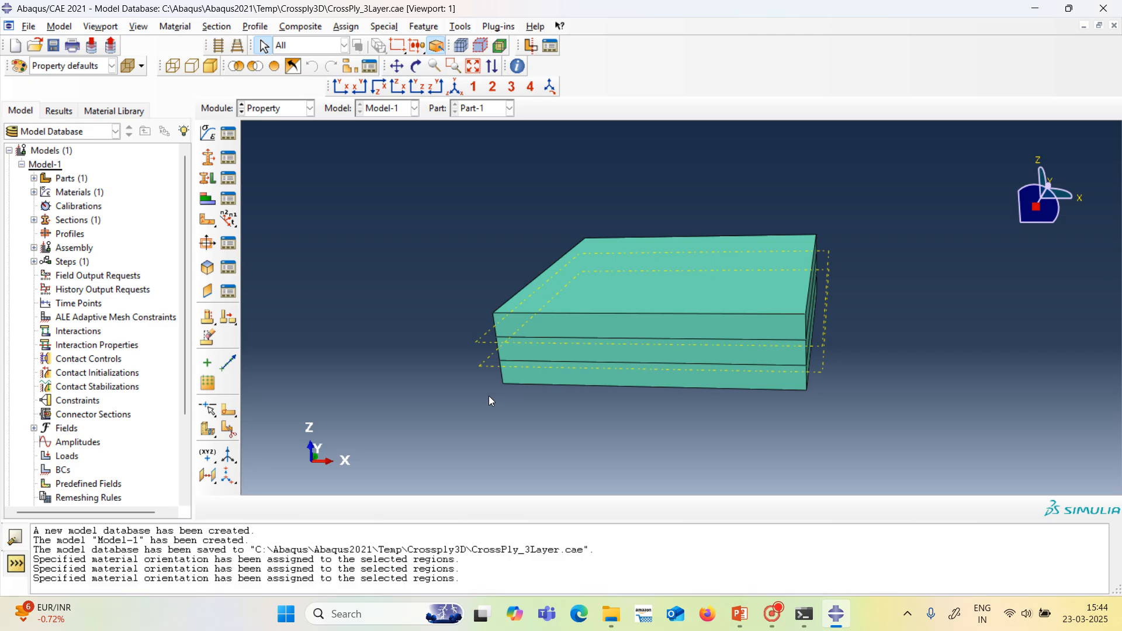
Create a Static, General step named Step-1 after the Initial step, keeping time period 1 and Nlgeom off.
{"action": "left_click", "coordinate": [309, 109]}
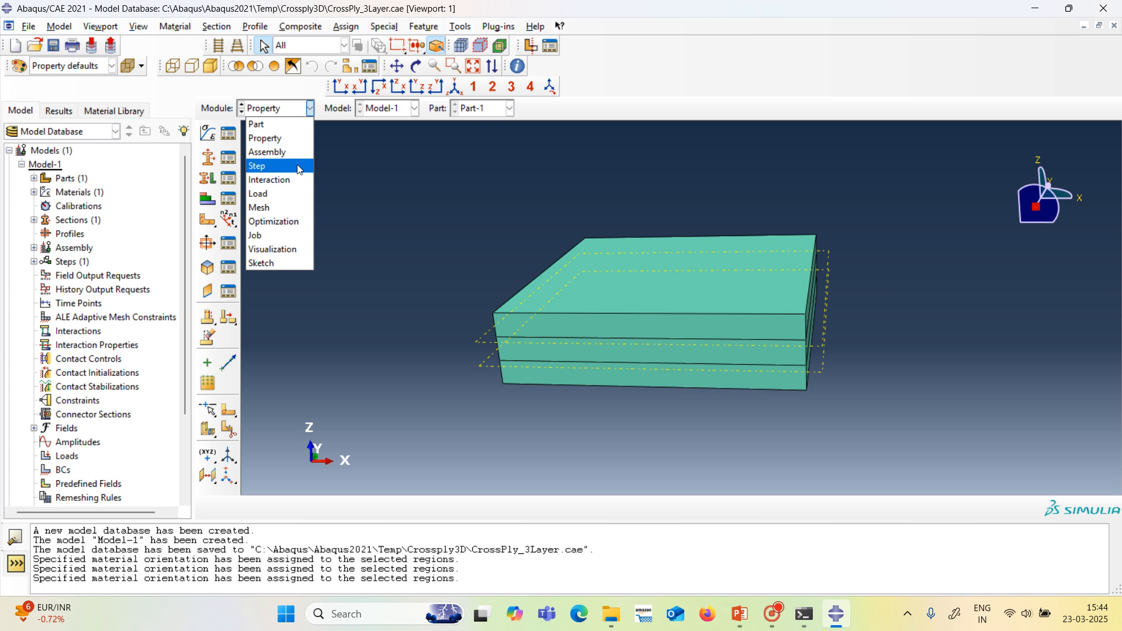
{"action": "left_click", "coordinate": [300, 168]}
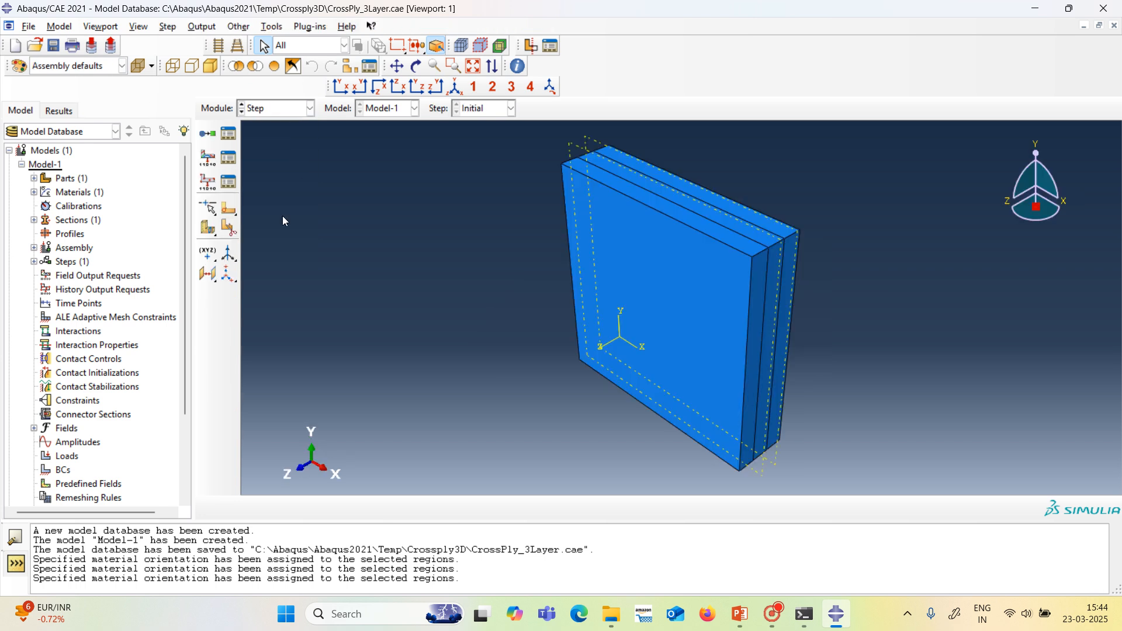
{"action": "left_click", "coordinate": [229, 140]}
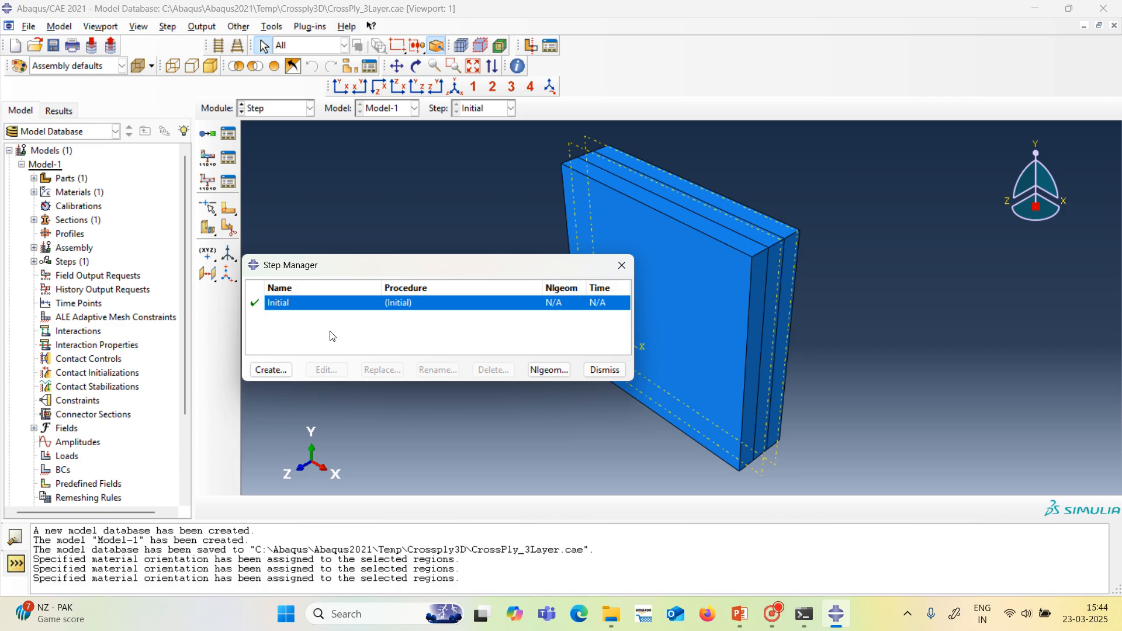
{"action": "left_click", "coordinate": [270, 369]}
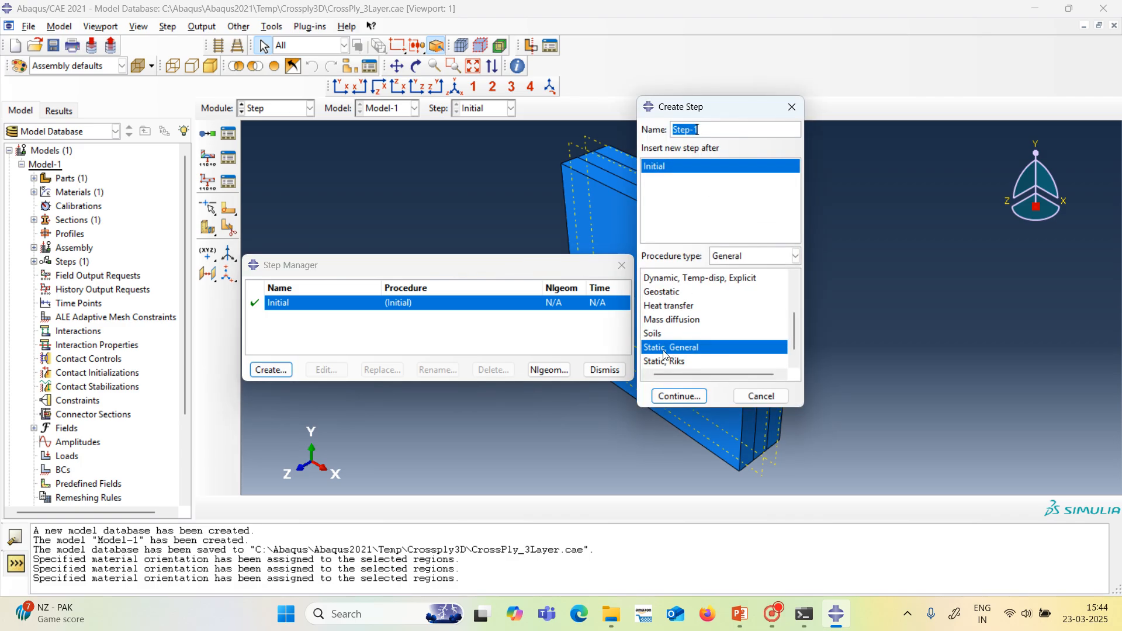
{"action": "left_click", "coordinate": [680, 396]}
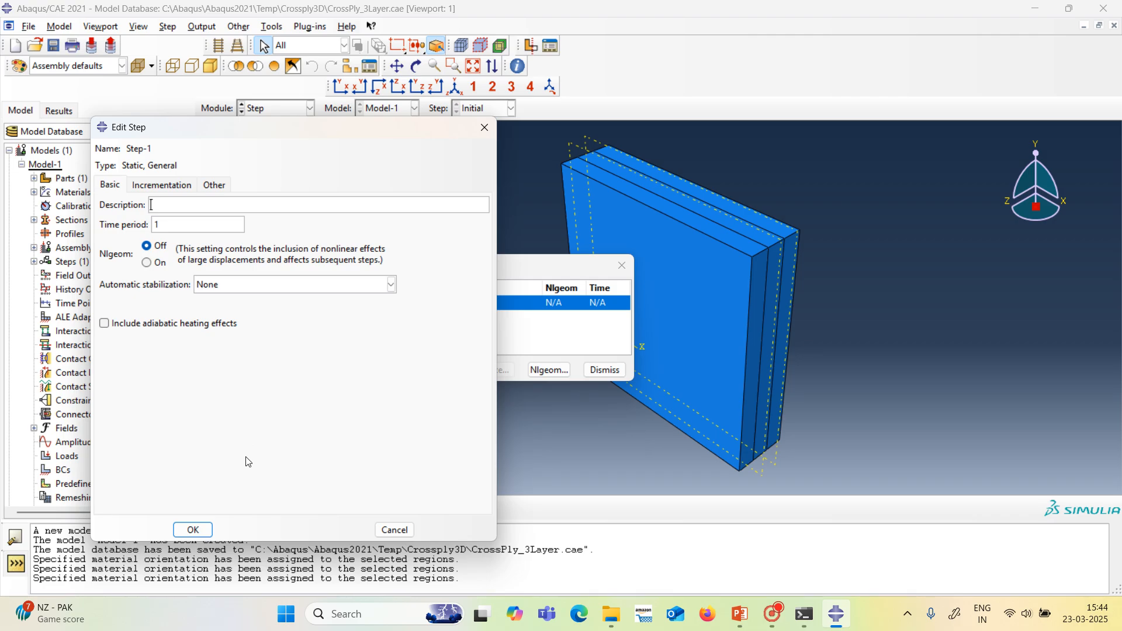
{"action": "left_click", "coordinate": [194, 532]}
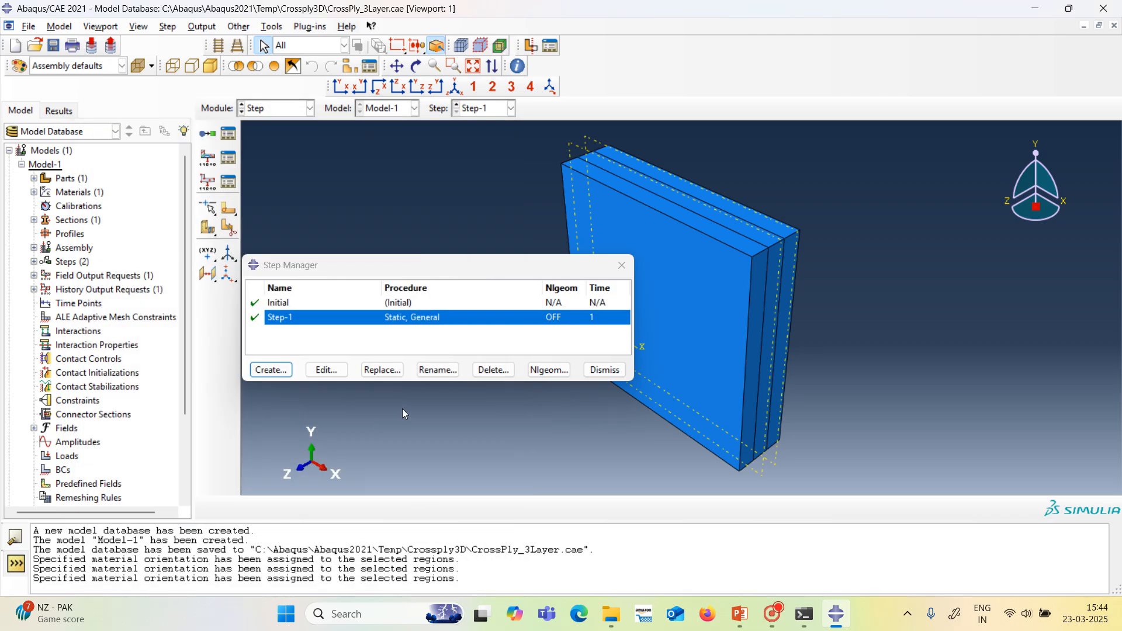
{"action": "left_click", "coordinate": [603, 371]}
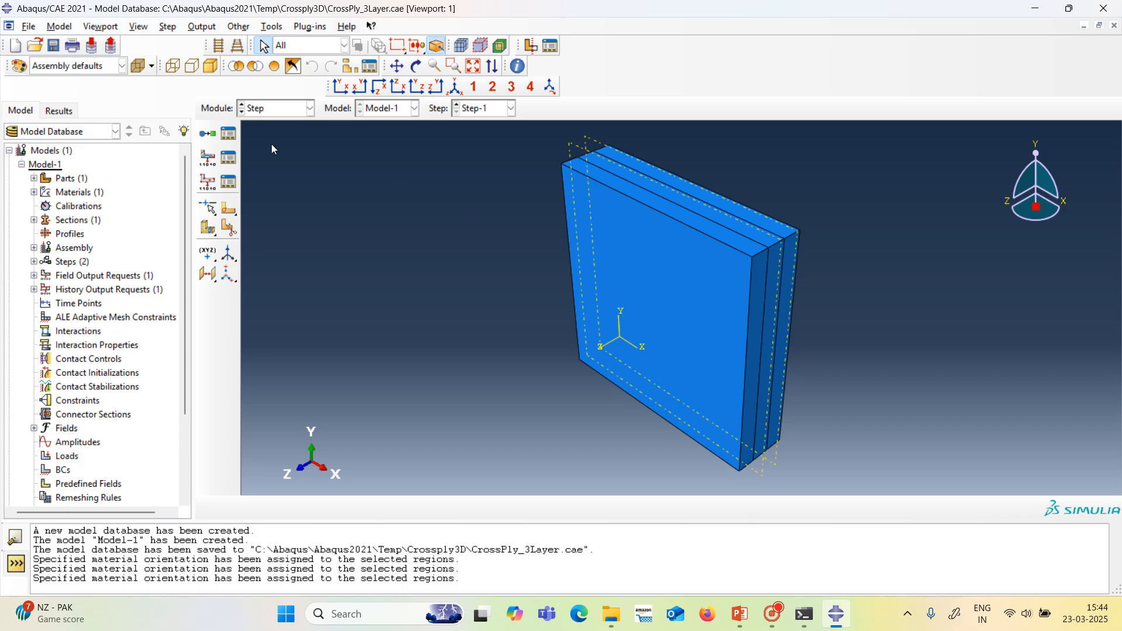
Open field output request F-Output-1 for editing and review its stress output variables.
{"action": "left_click", "coordinate": [229, 157]}
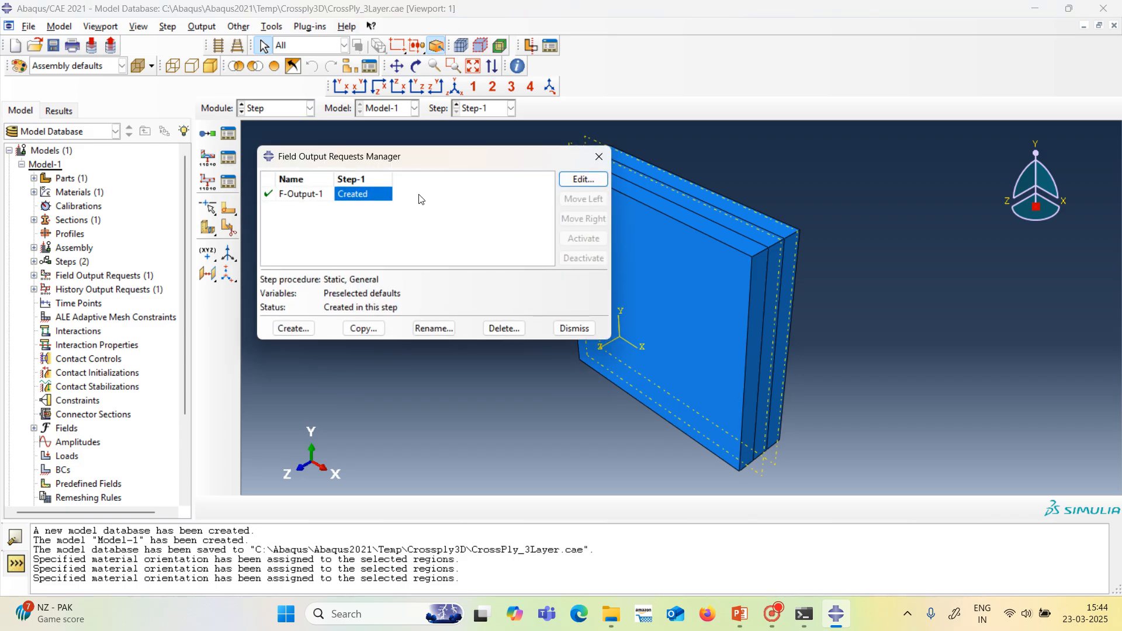
{"action": "left_click", "coordinate": [583, 180]}
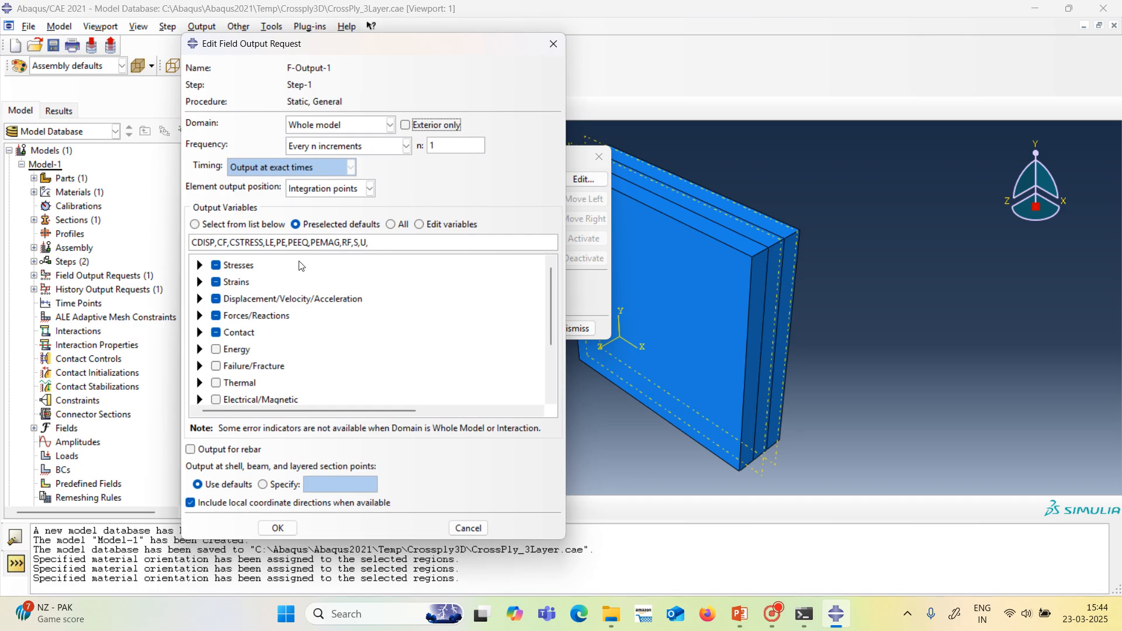
{"action": "left_click", "coordinate": [200, 266]}
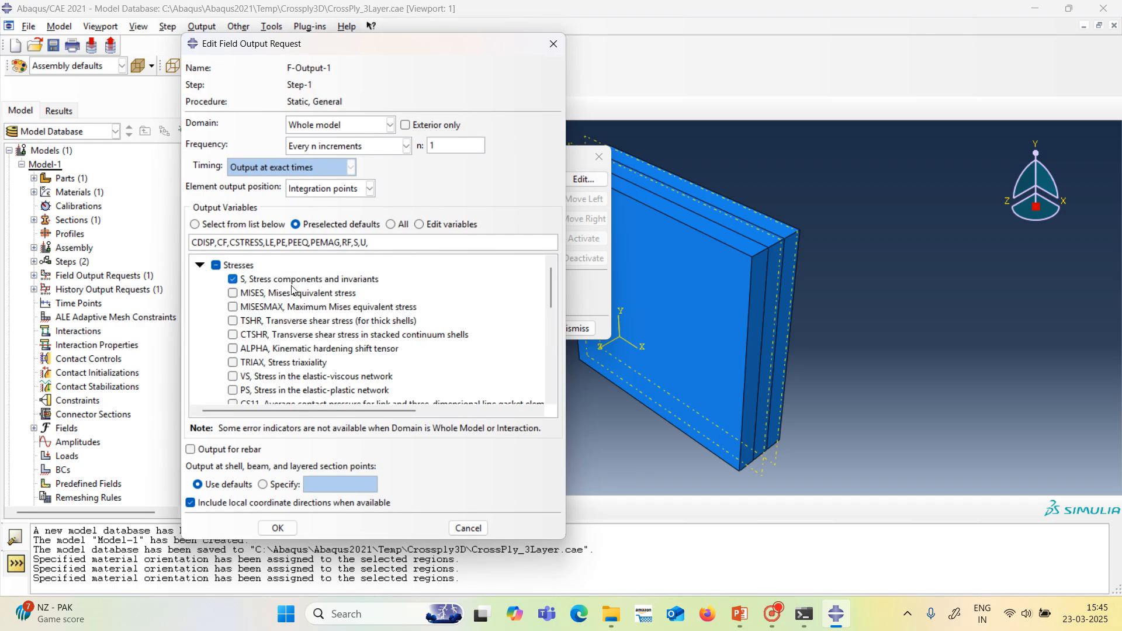
{"action": "scroll", "coordinate": [294, 289], "scroll_direction": "down", "scroll_amount": 3}
{"action": "scroll", "coordinate": [294, 288], "scroll_direction": "up", "scroll_amount": 2}
{"action": "scroll", "coordinate": [294, 288], "scroll_direction": "up", "scroll_amount": 1}
{"action": "left_click", "coordinate": [200, 266]}
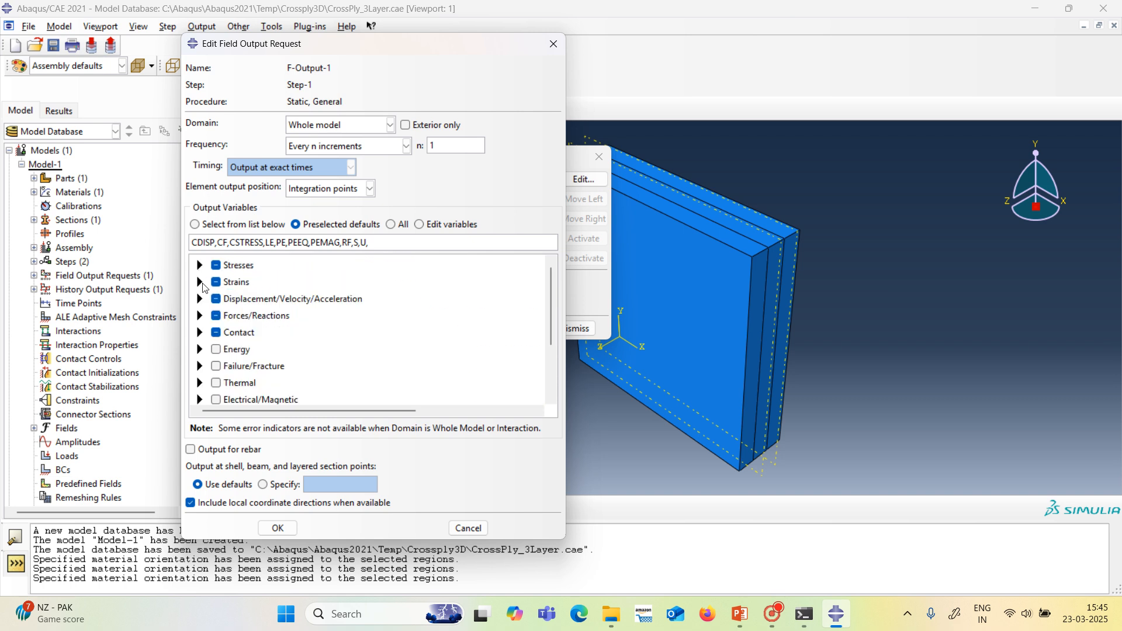
Limit the strain variables in the field output request to E, Total strain components.
{"action": "left_click", "coordinate": [199, 282]}
{"action": "left_click", "coordinate": [233, 296]}
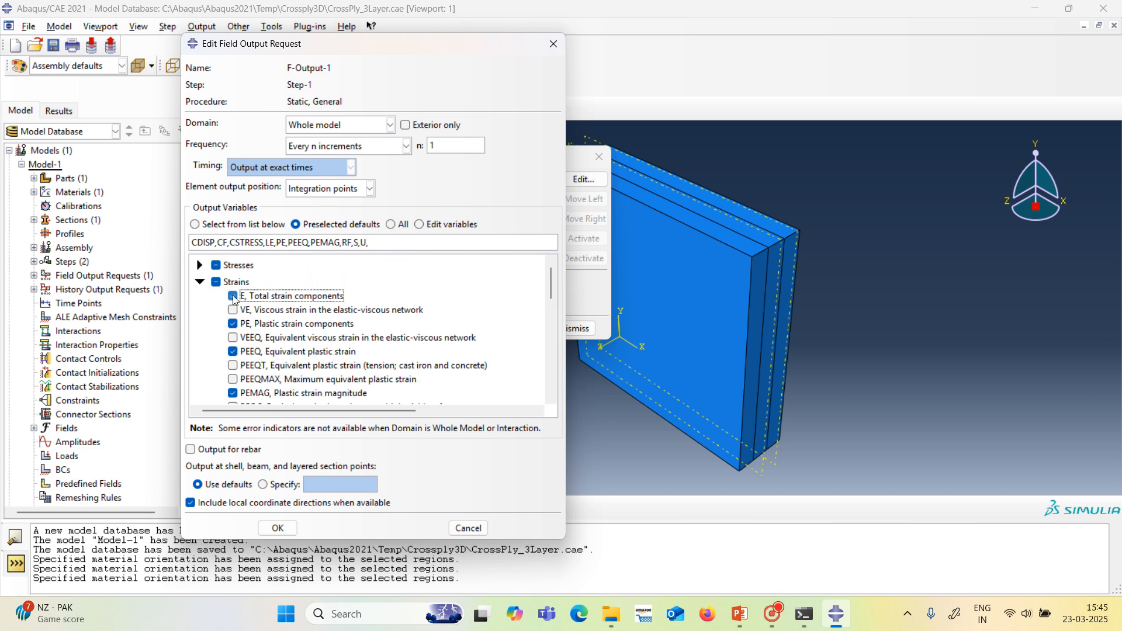
{"action": "left_click", "coordinate": [232, 324]}
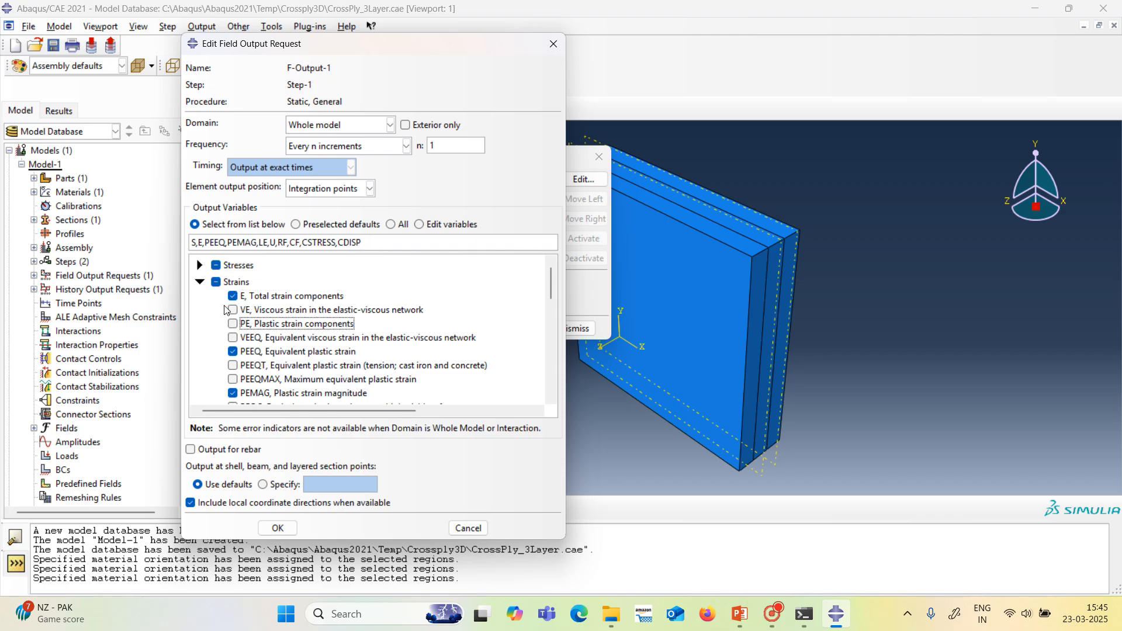
{"action": "left_click", "coordinate": [216, 284]}
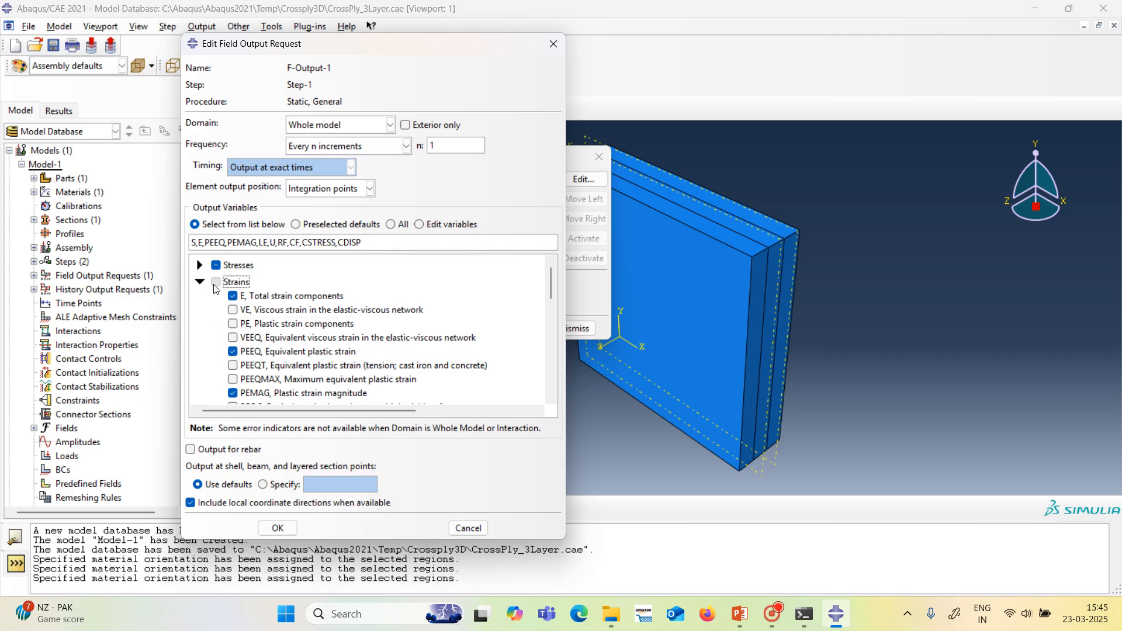
{"action": "left_click", "coordinate": [234, 297]}
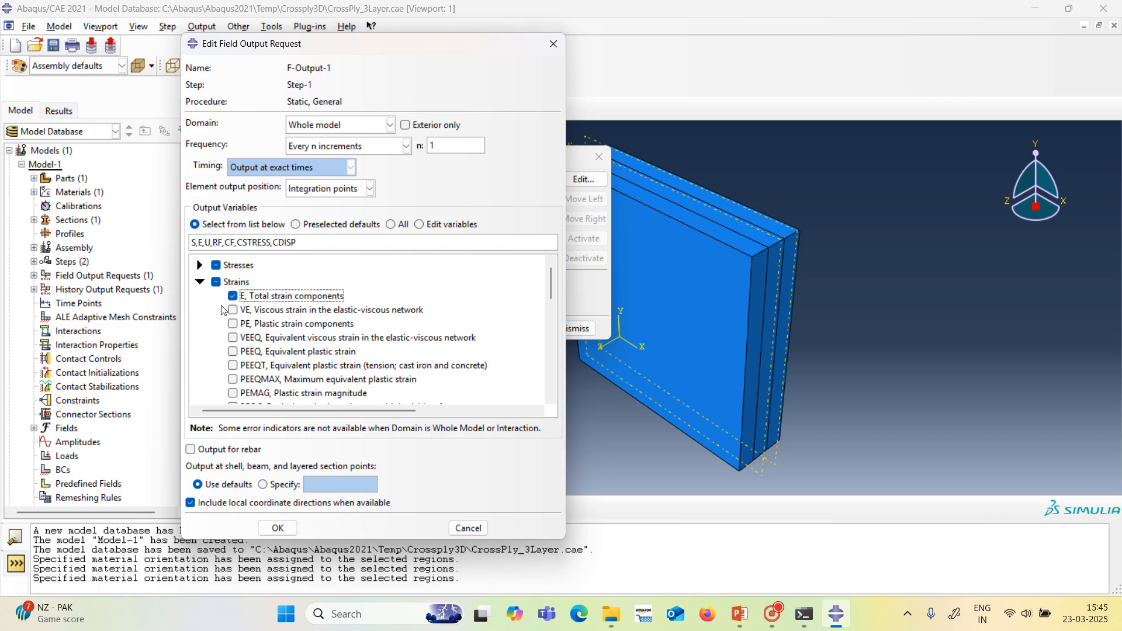
{"action": "left_click", "coordinate": [200, 282]}
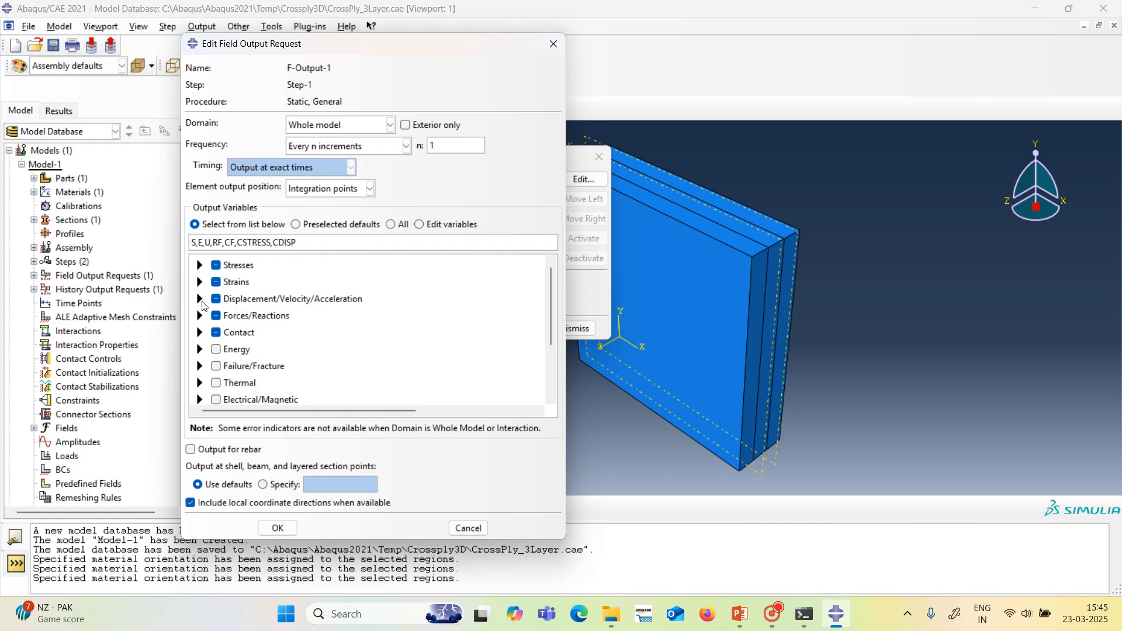
Review which displacement and force/reaction variables the field output request includes.
{"action": "left_click", "coordinate": [199, 300]}
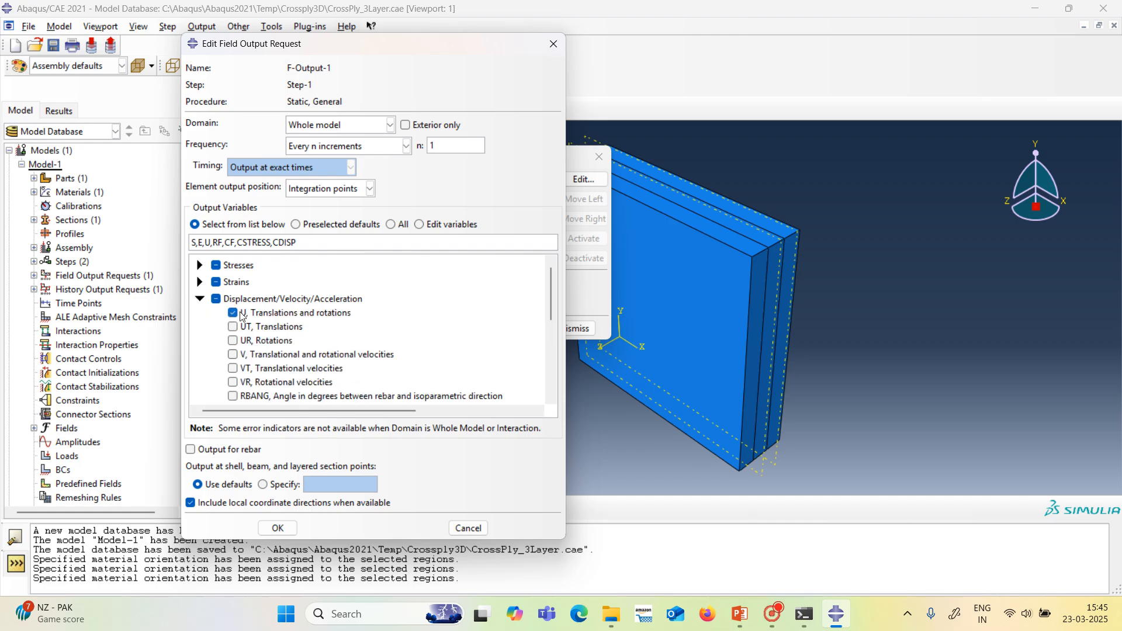
{"action": "scroll", "coordinate": [263, 310], "scroll_direction": "down", "scroll_amount": 2}
{"action": "scroll", "coordinate": [222, 292], "scroll_direction": "up", "scroll_amount": 1}
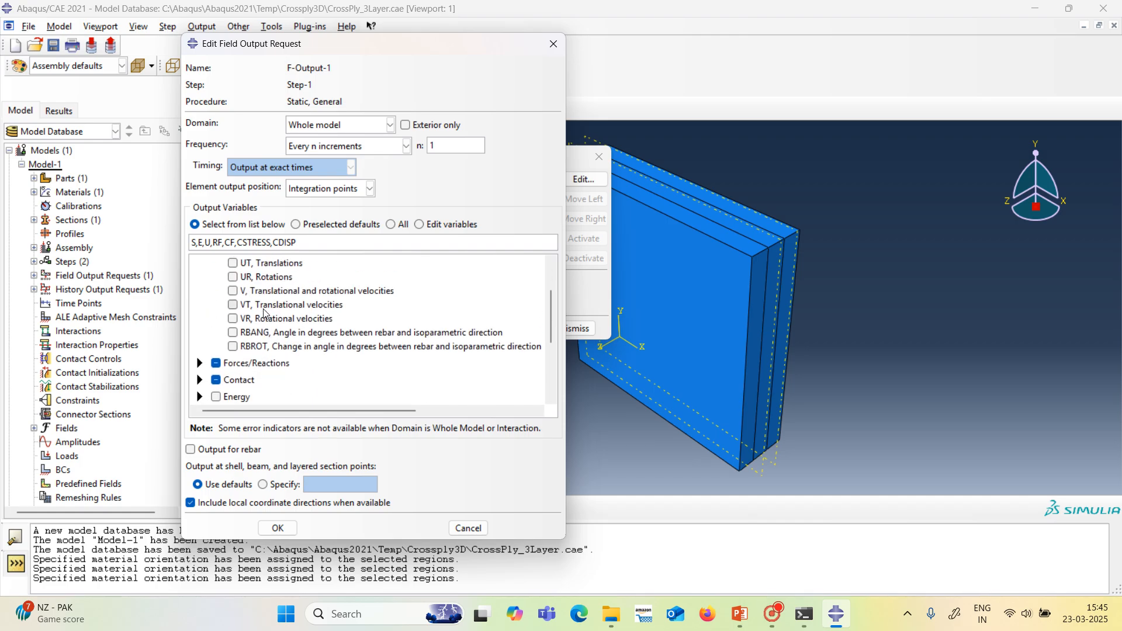
{"action": "scroll", "coordinate": [215, 290], "scroll_direction": "up", "scroll_amount": 2}
{"action": "left_click", "coordinate": [199, 300]}
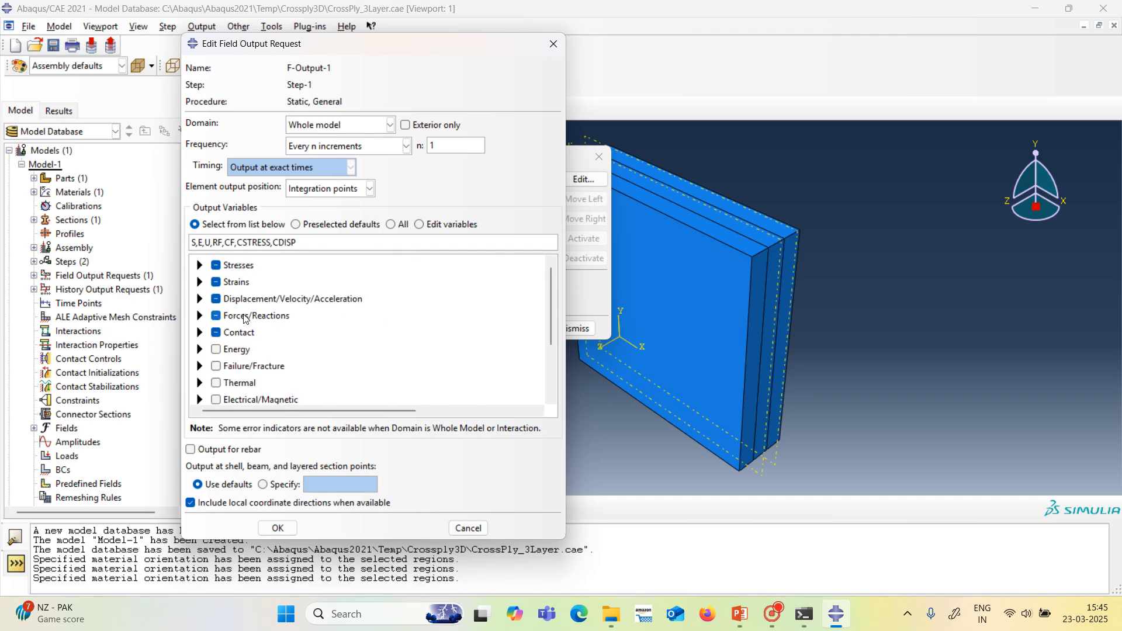
{"action": "left_click", "coordinate": [199, 316]}
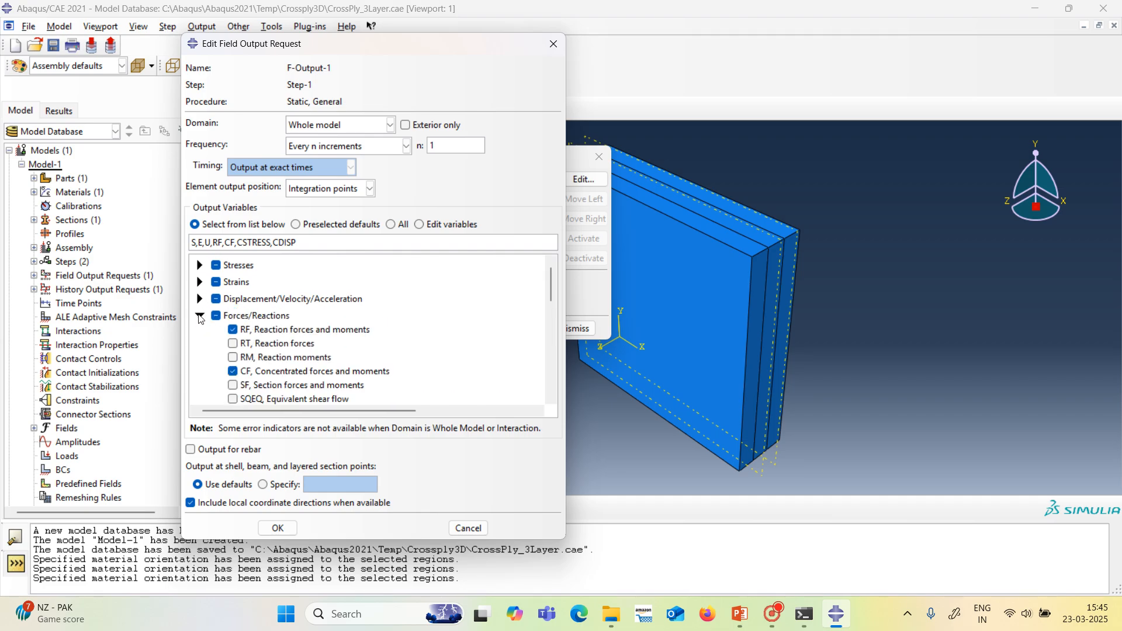
{"action": "left_click", "coordinate": [199, 316]}
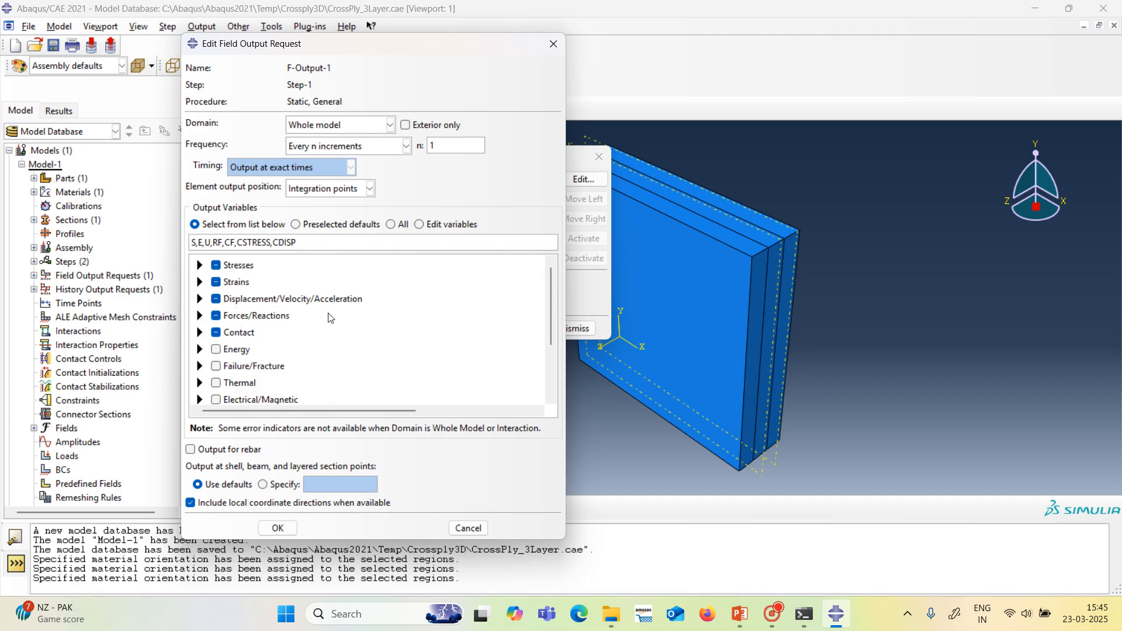
Specify section points 1,2 for the shell, beam and layered output of F-Output-1, and check the history output requests.
{"action": "left_click", "coordinate": [264, 485]}
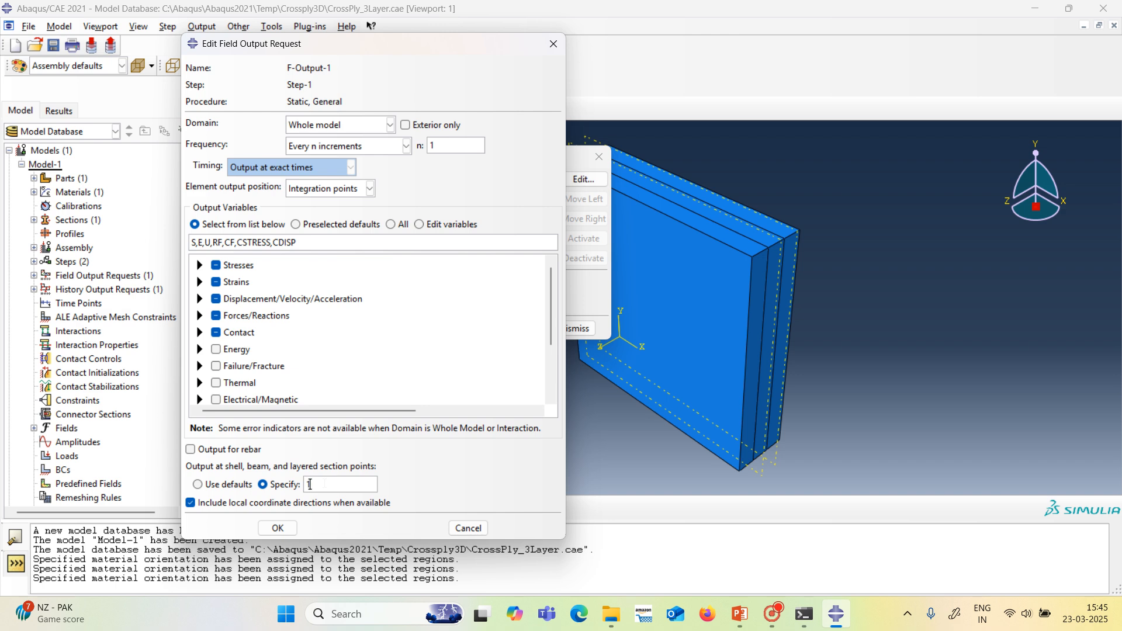
{"action": "type", "text": ",2,3,4,5,6,7,8,9"}
{"action": "left_click", "coordinate": [293, 529]}
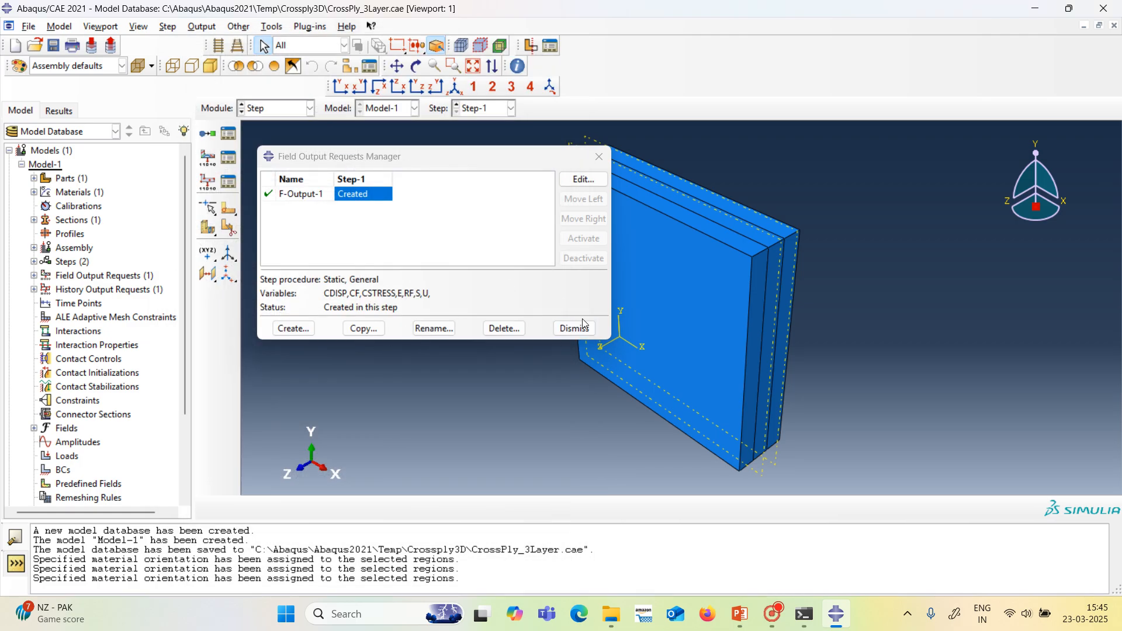
{"action": "left_click", "coordinate": [576, 329]}
{"action": "left_click", "coordinate": [229, 182]}
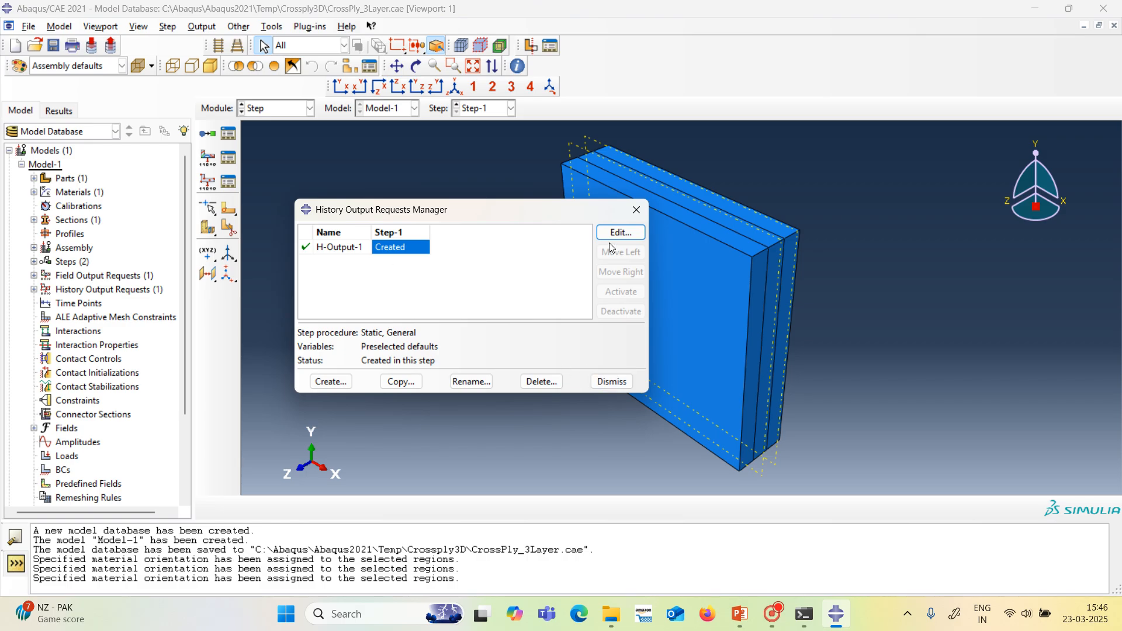
{"action": "left_click", "coordinate": [601, 376]}
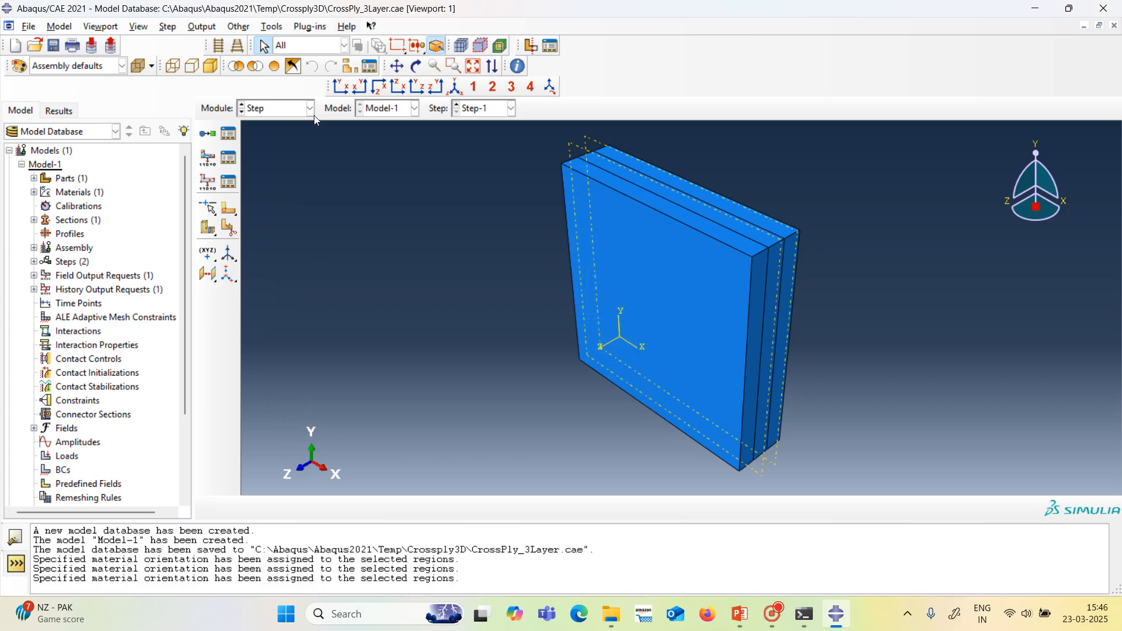
Start a mechanical Pressure load named Load-1 in Step-1.
{"action": "left_click", "coordinate": [312, 113]}
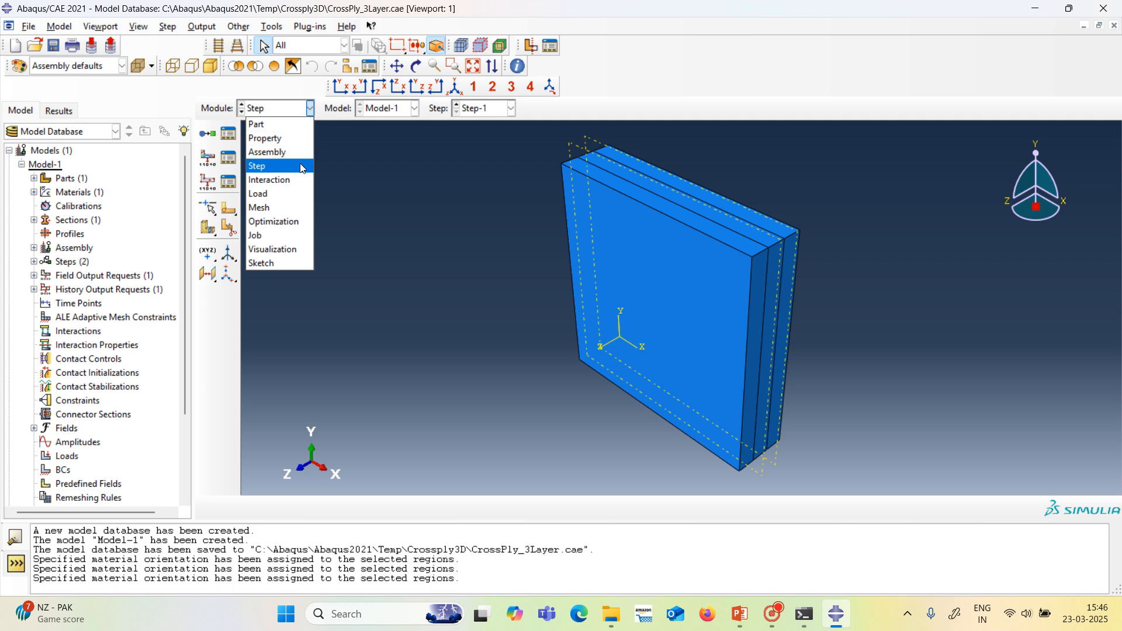
{"action": "left_click", "coordinate": [289, 201]}
{"action": "left_click", "coordinate": [229, 134]}
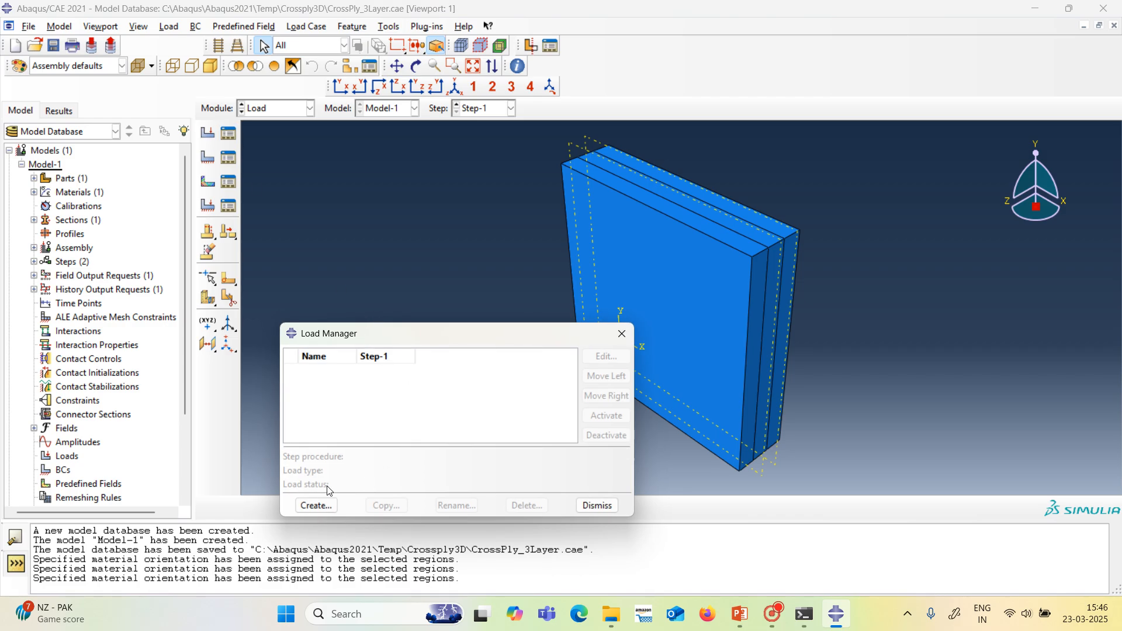
{"action": "left_click", "coordinate": [318, 506]}
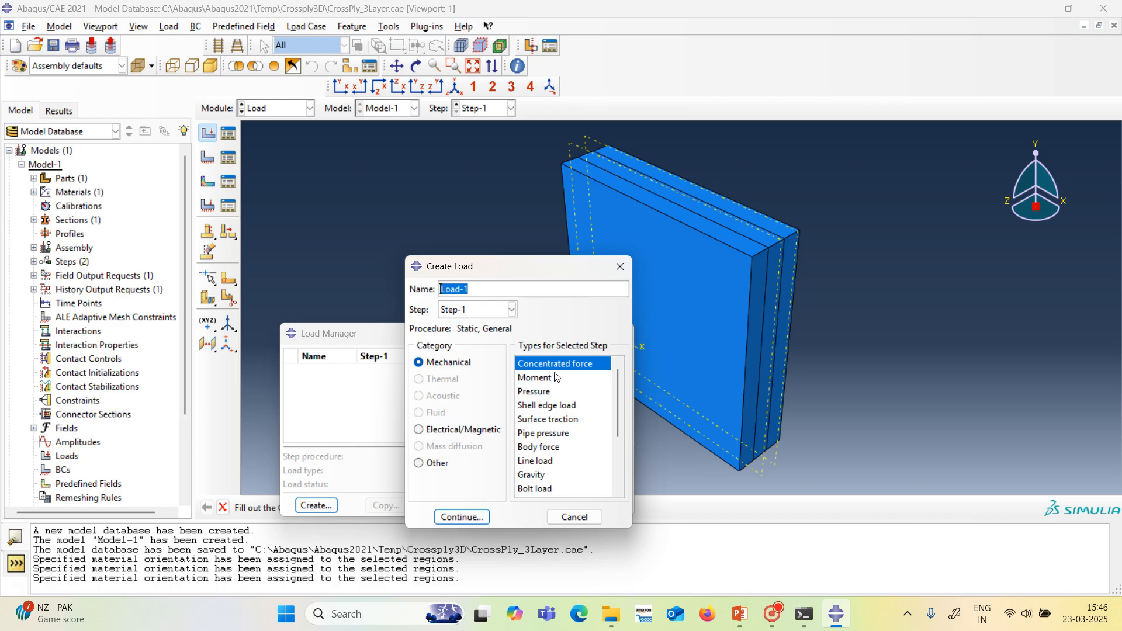
{"action": "left_click", "coordinate": [533, 392]}
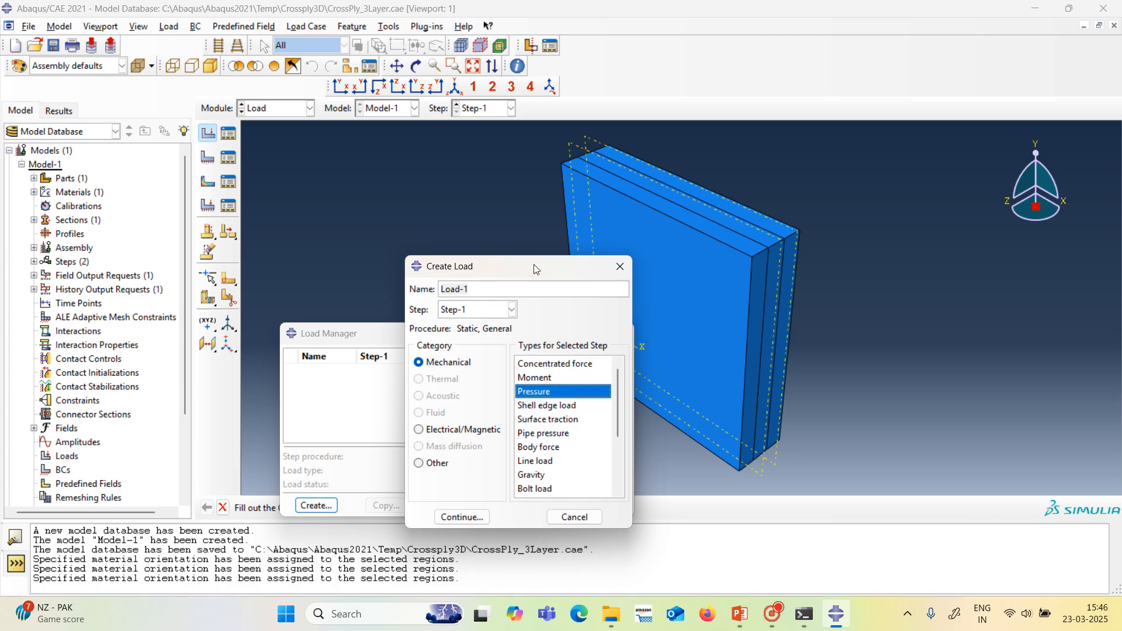
{"action": "left_click_drag", "start_coordinate": [537, 268], "coordinate": [506, 210]}
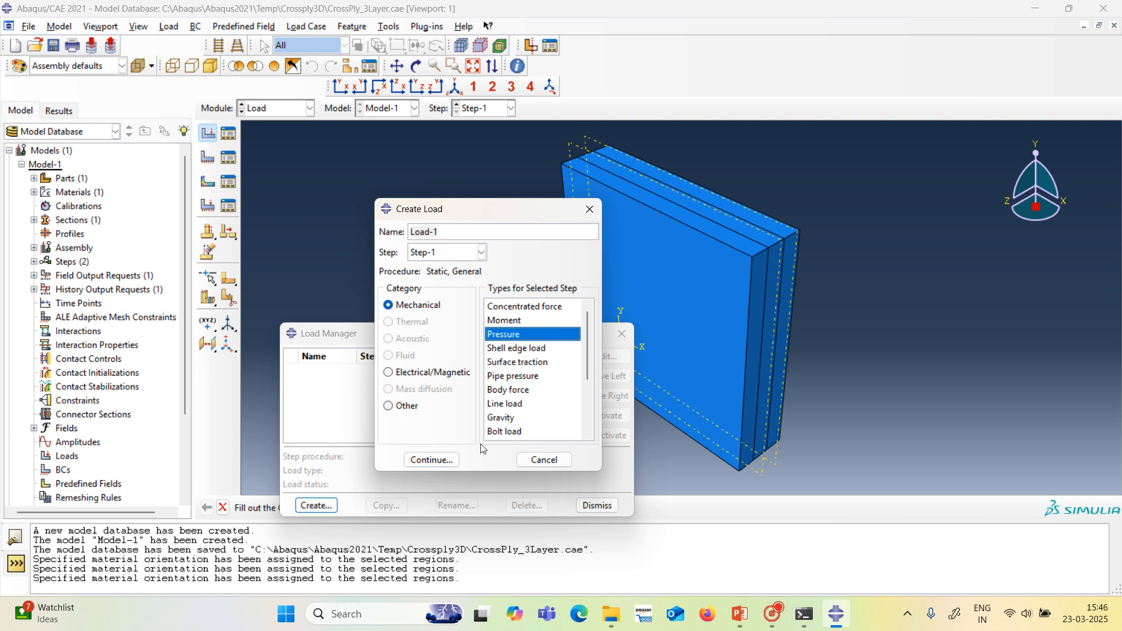
{"action": "left_click", "coordinate": [431, 460]}
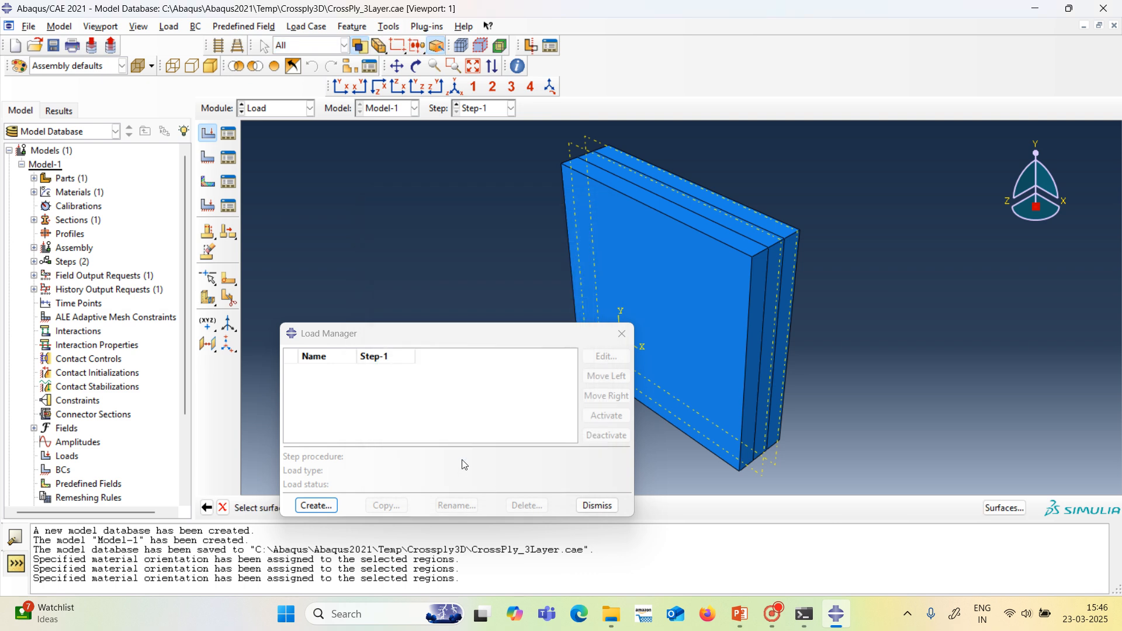
Select the plate's top face, normal to Z, as the surface for the pressure load.
{"action": "left_click_drag", "start_coordinate": [435, 337], "coordinate": [810, 468]}
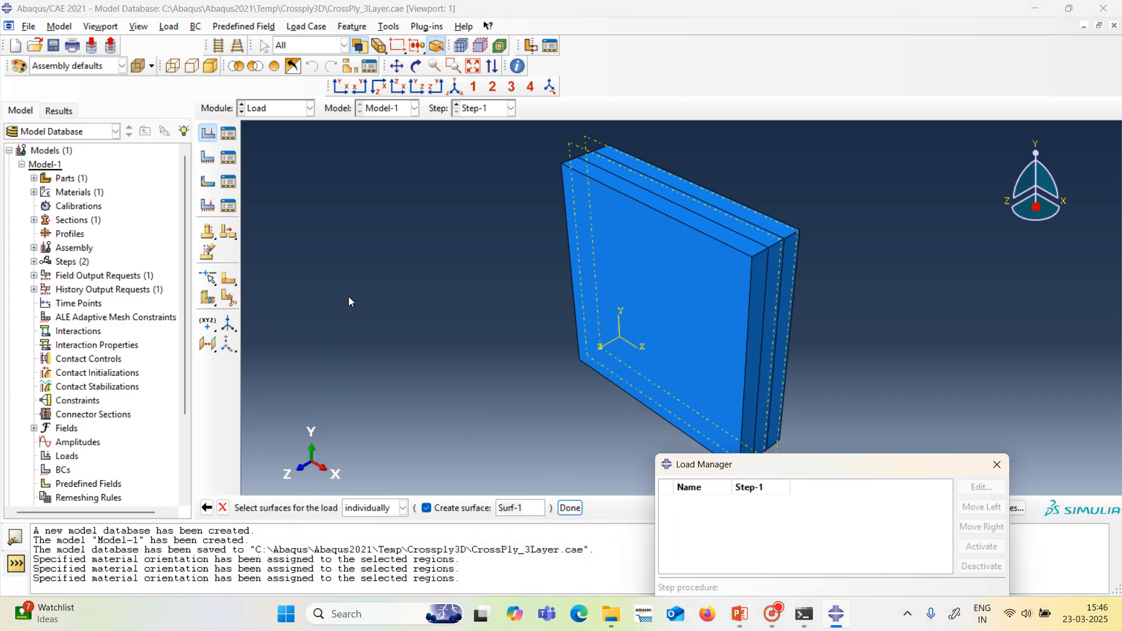
{"action": "left_click", "coordinate": [415, 68]}
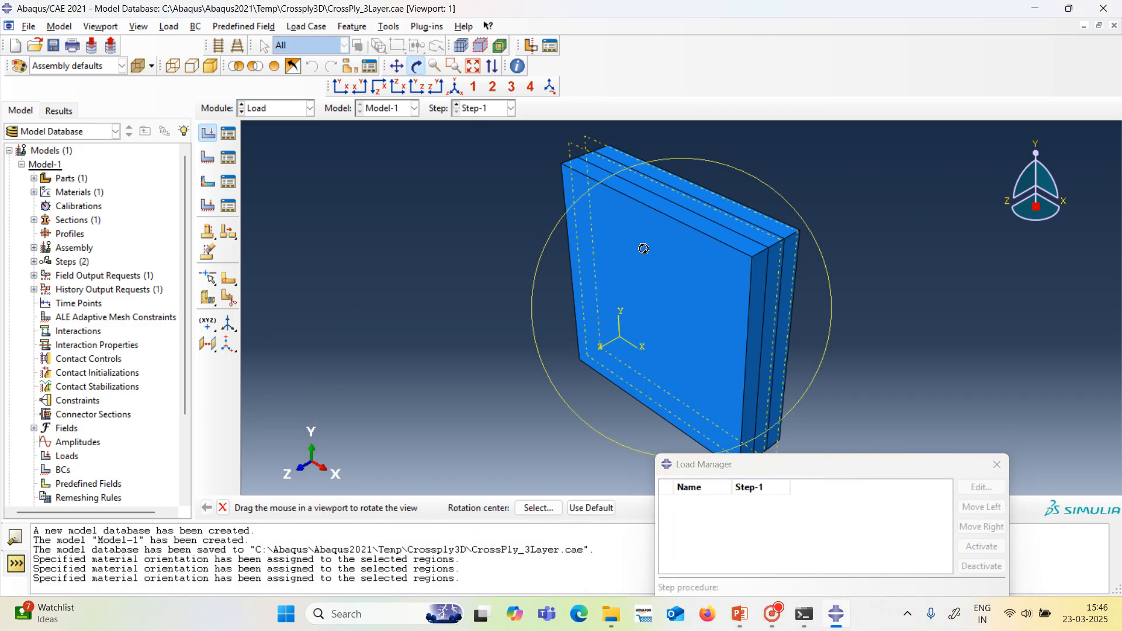
{"action": "left_click_drag", "start_coordinate": [644, 248], "coordinate": [678, 150]}
{"action": "left_click_drag", "start_coordinate": [643, 321], "coordinate": [692, 308]}
{"action": "left_click_drag", "start_coordinate": [567, 402], "coordinate": [533, 340]}
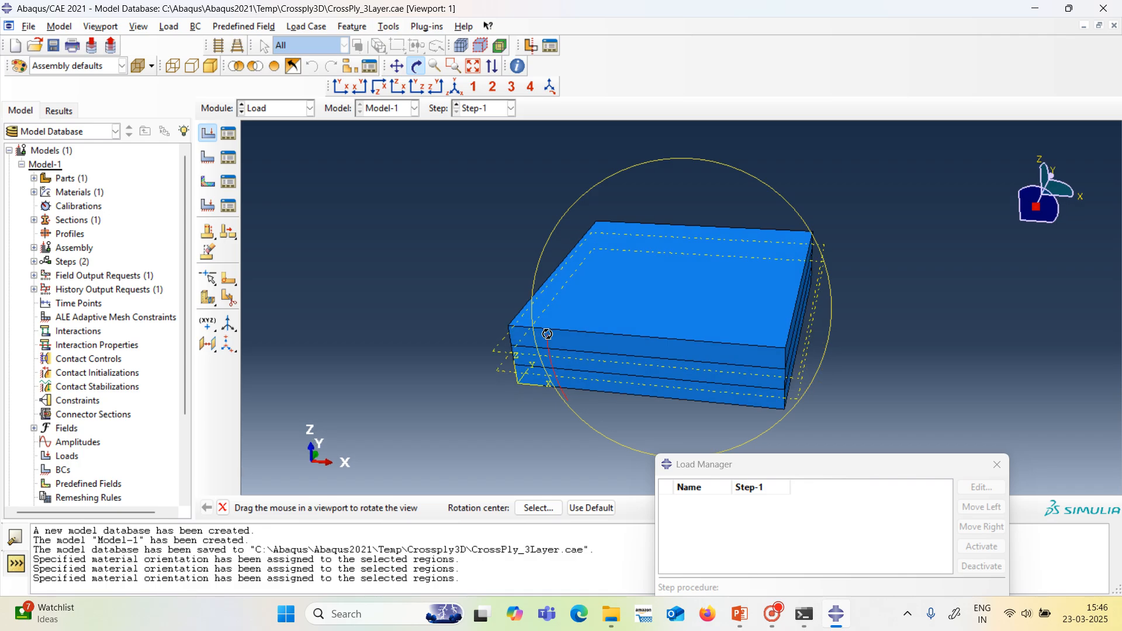
{"action": "left_click", "coordinate": [418, 67]}
{"action": "left_click", "coordinate": [600, 316]}
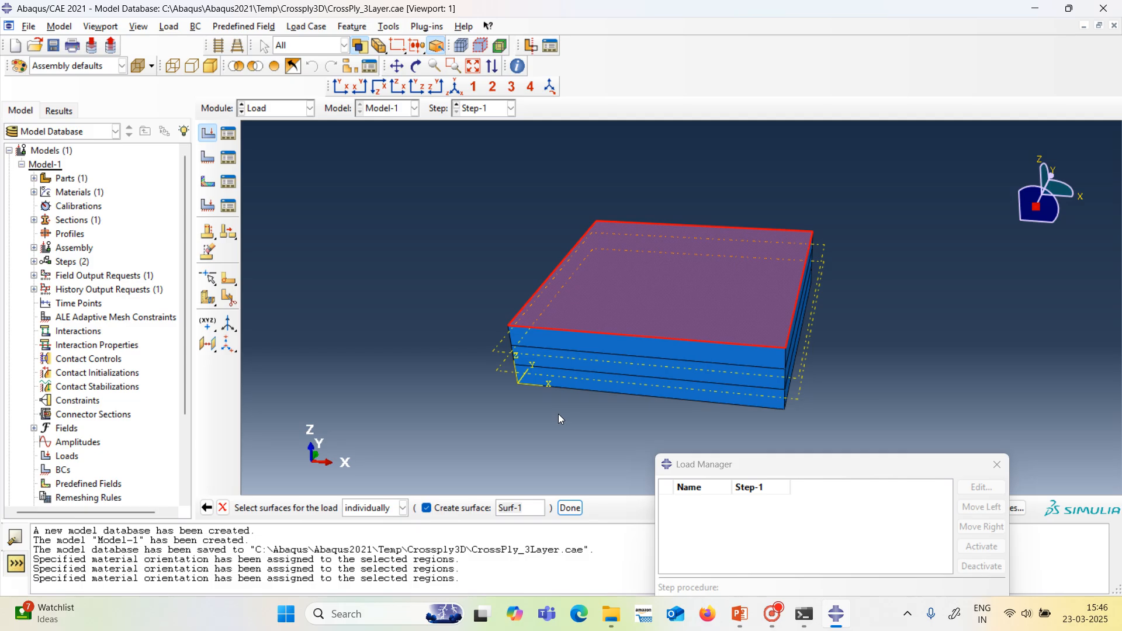
{"action": "left_click", "coordinate": [570, 508]}
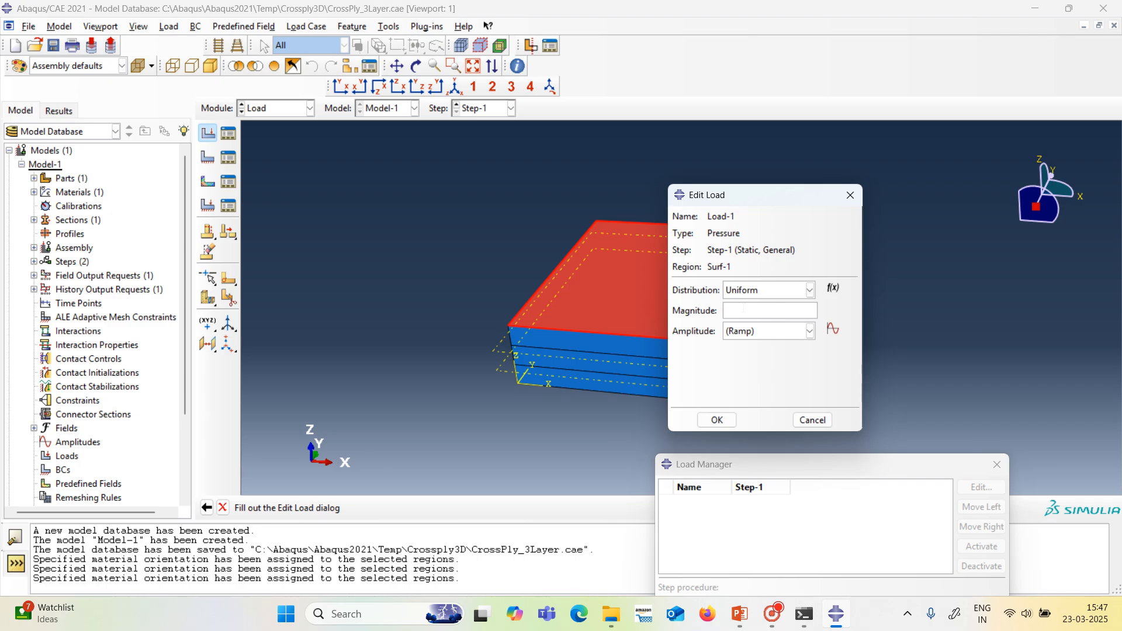
Apply the uniform pressure load with a magnitude of 1 and close the Load Manager.
{"action": "type", "text": "1"}
{"action": "left_click", "coordinate": [717, 420]}
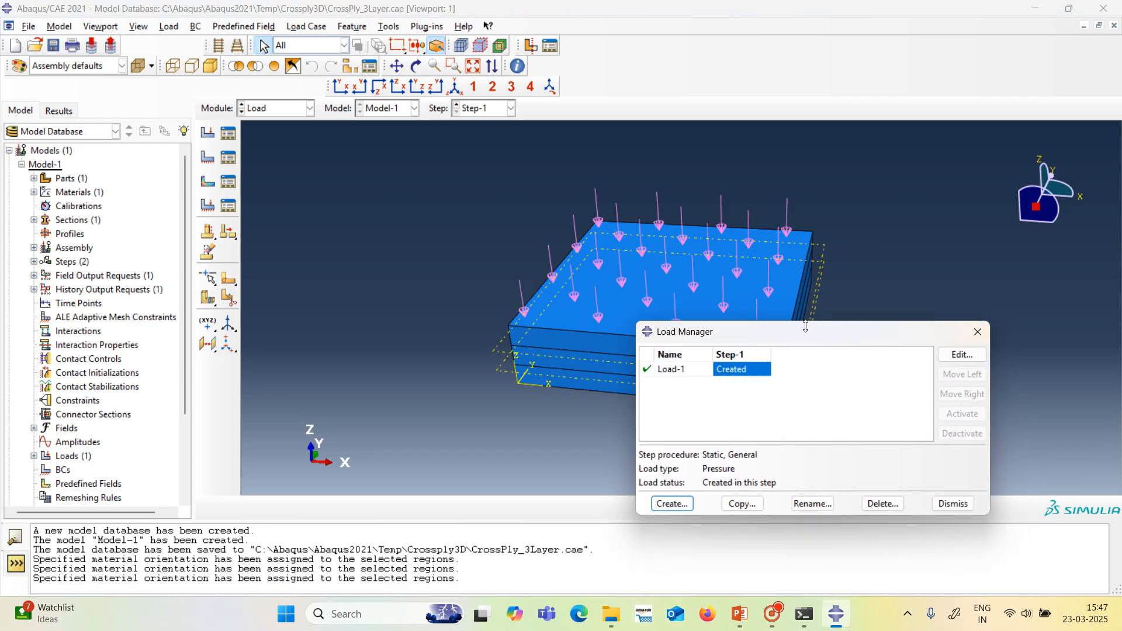
{"action": "left_click", "coordinate": [951, 505]}
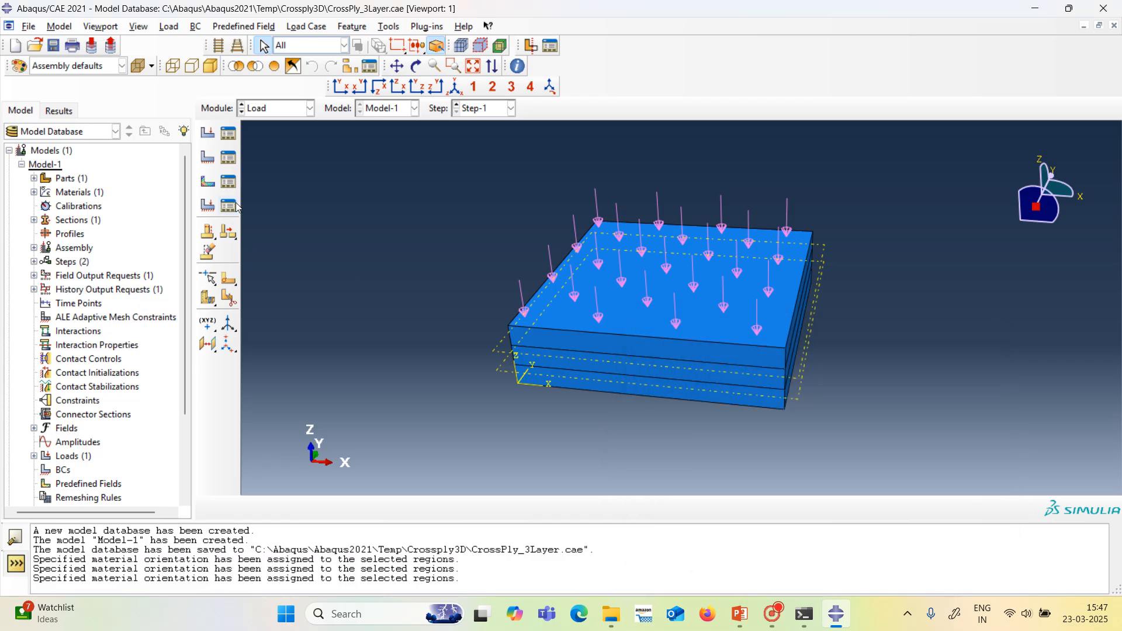
Start a mechanical Displacement/Rotation boundary condition in Step-1.
{"action": "left_click", "coordinate": [229, 157]}
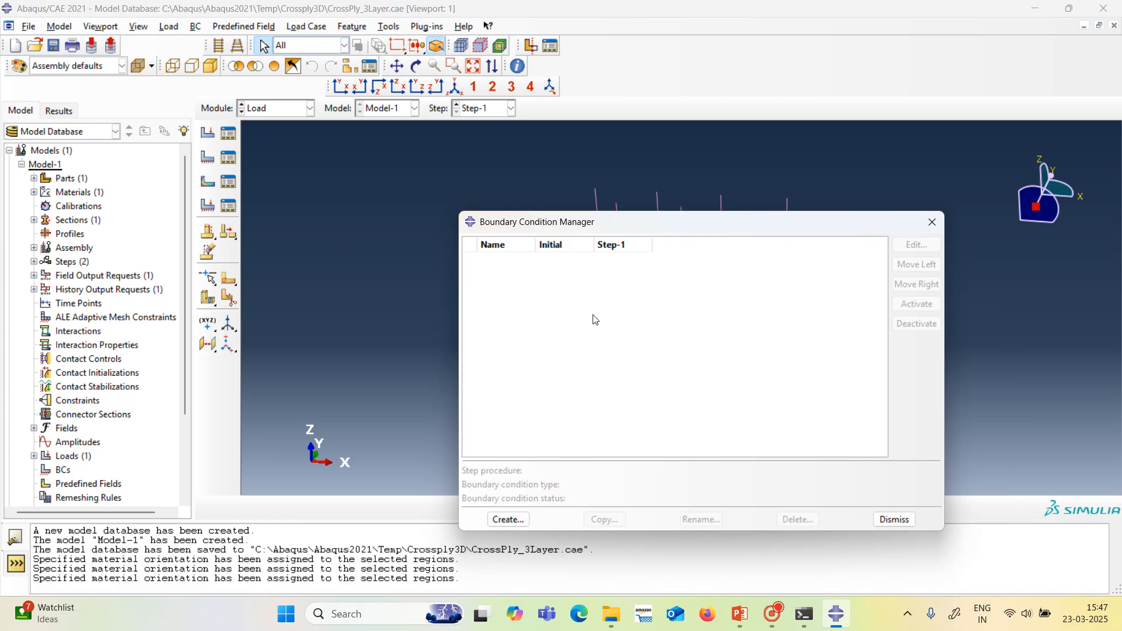
{"action": "left_click", "coordinate": [508, 520]}
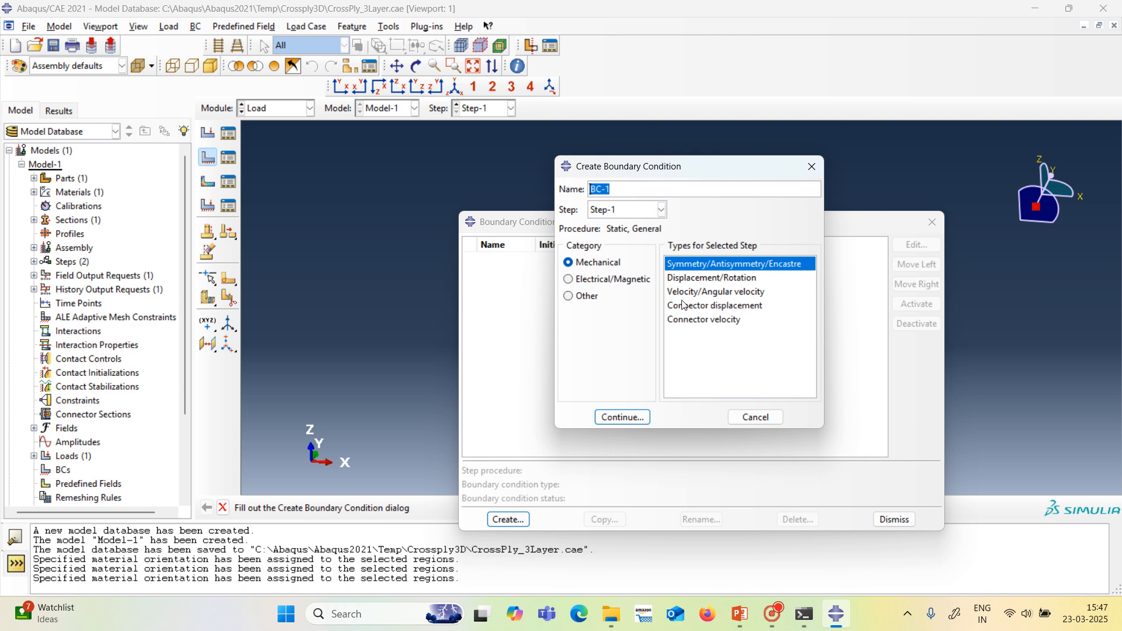
{"action": "left_click", "coordinate": [693, 279]}
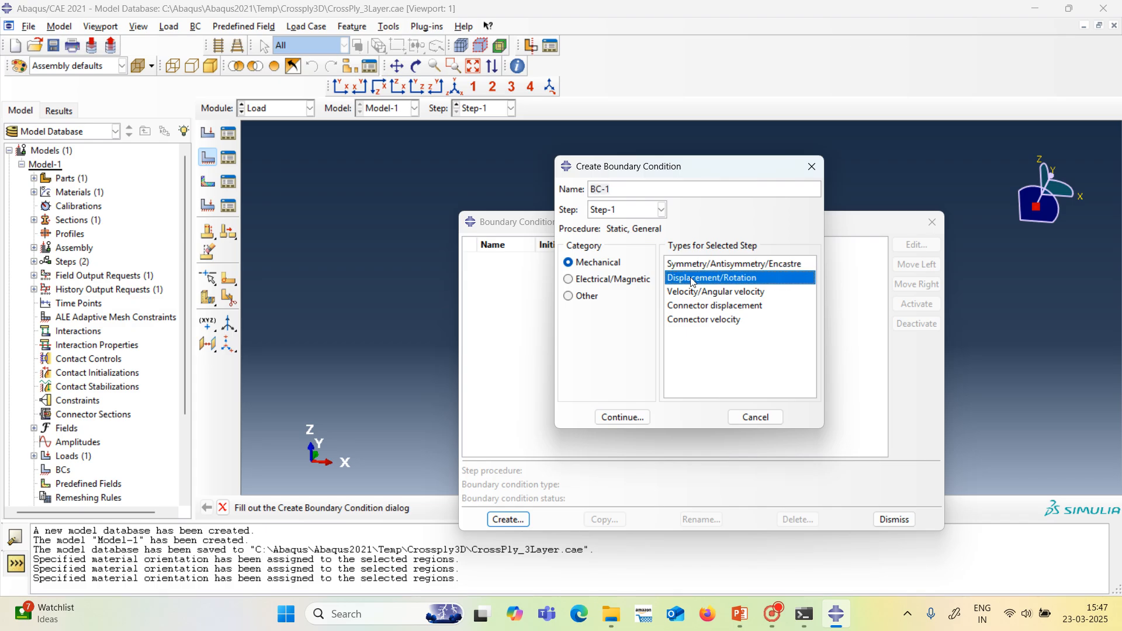
{"action": "left_click", "coordinate": [624, 419]}
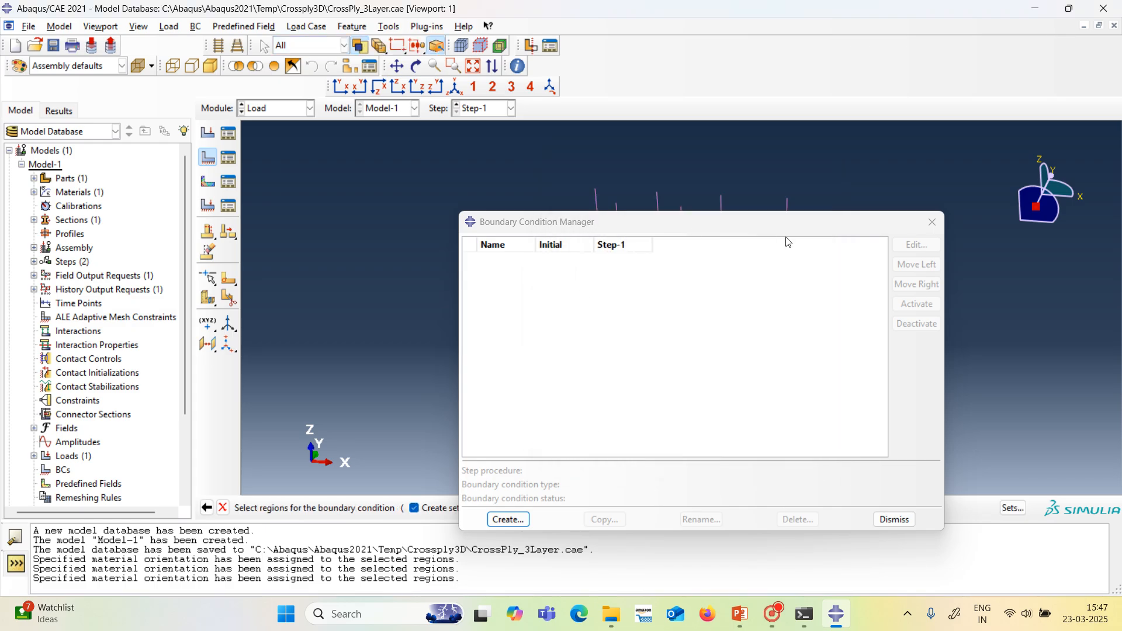
Assign the boundary condition to the three stacked layer faces on the plate's X-normal side at the origin.
{"action": "left_click_drag", "start_coordinate": [813, 225], "coordinate": [954, 383]}
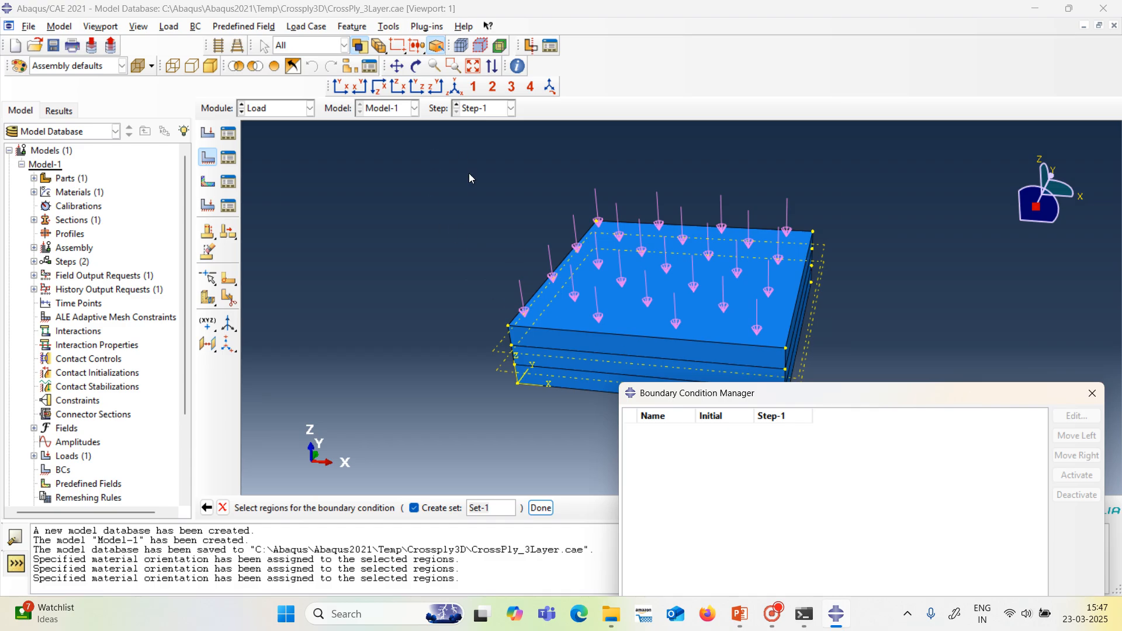
{"action": "left_click", "coordinate": [415, 66]}
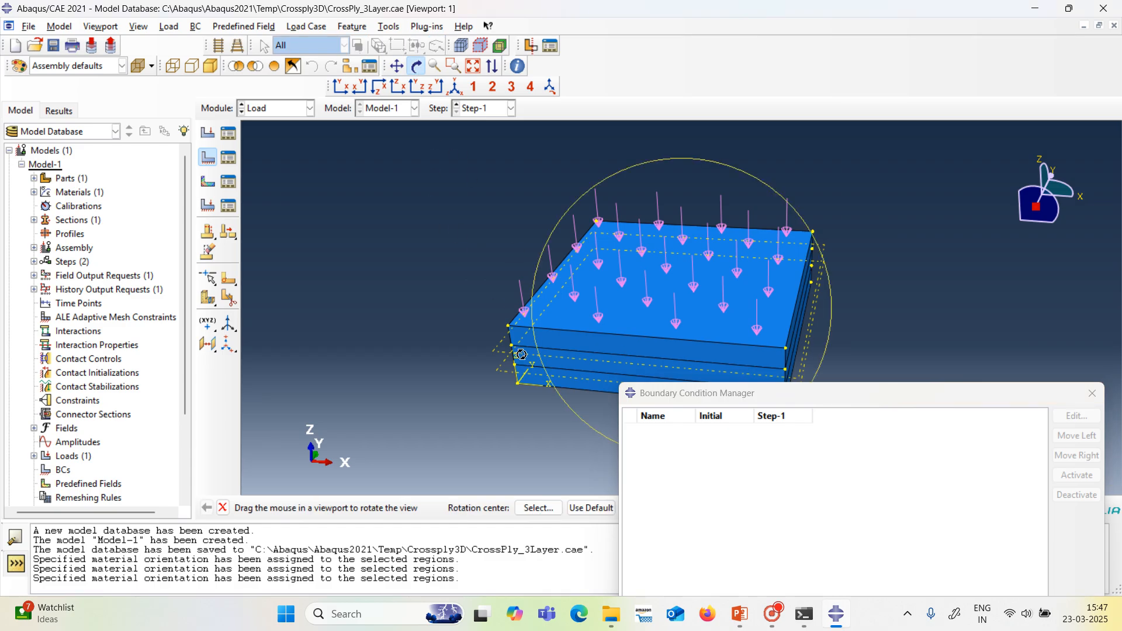
{"action": "left_click_drag", "start_coordinate": [522, 354], "coordinate": [565, 314]}
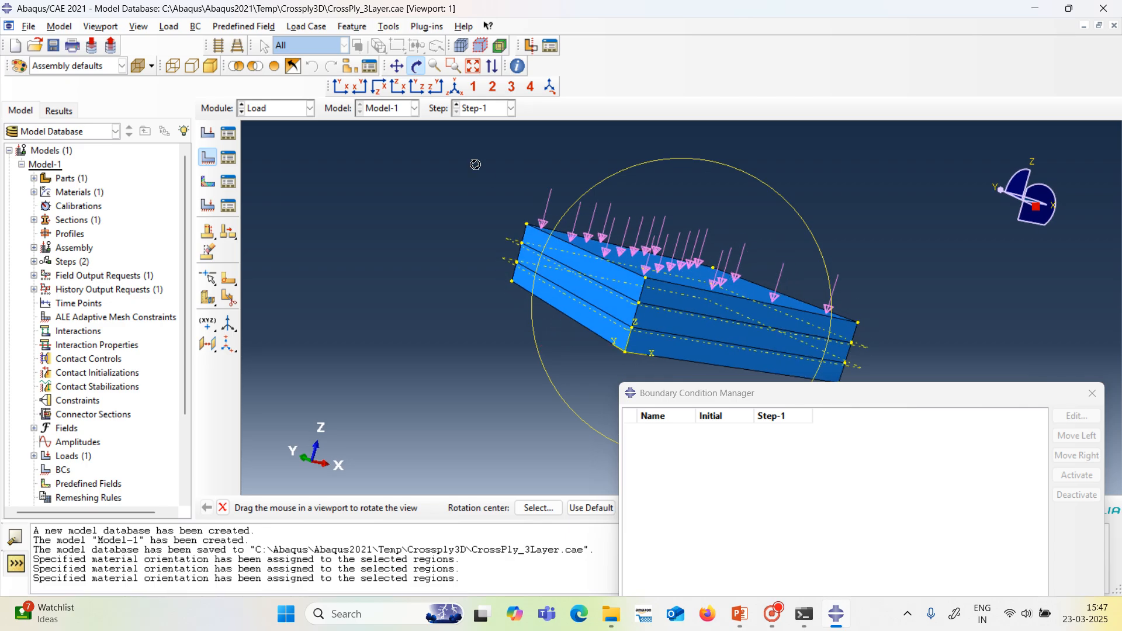
{"action": "left_click", "coordinate": [416, 67]}
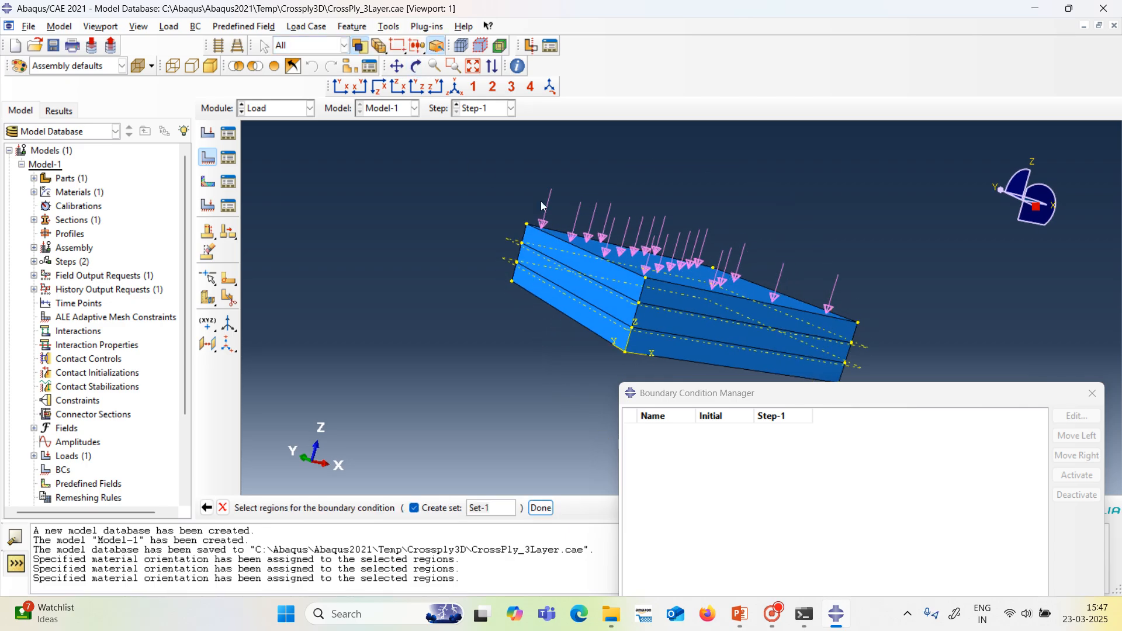
{"action": "left_click", "coordinate": [581, 266]}
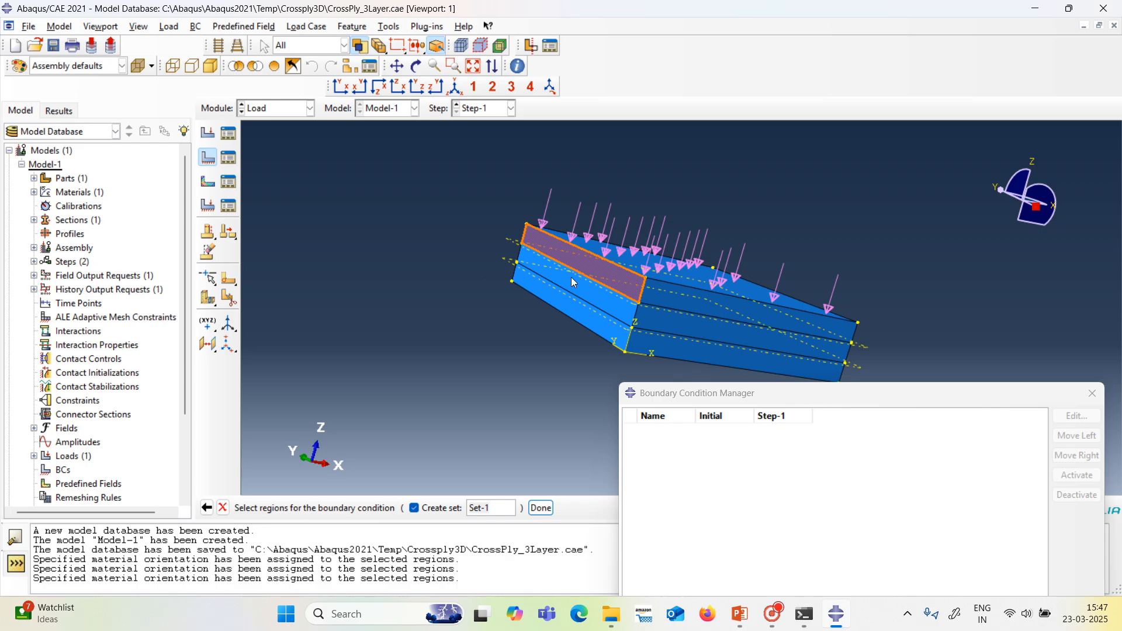
{"action": "left_click", "coordinate": [574, 286], "text": "shift"}
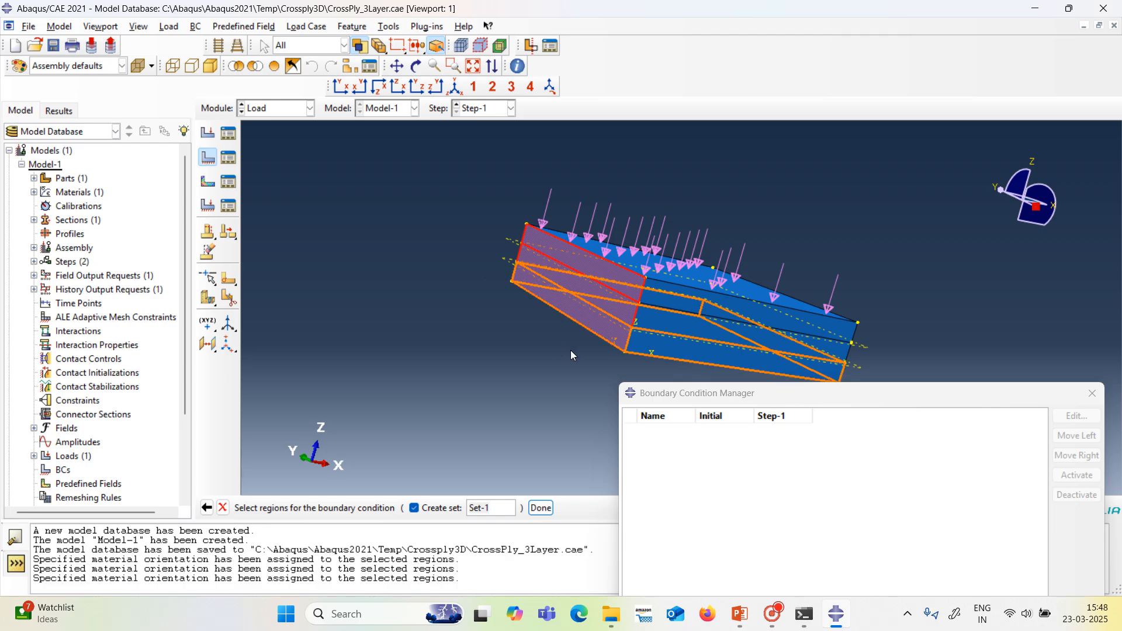
{"action": "left_click", "coordinate": [612, 360], "text": "shift"}
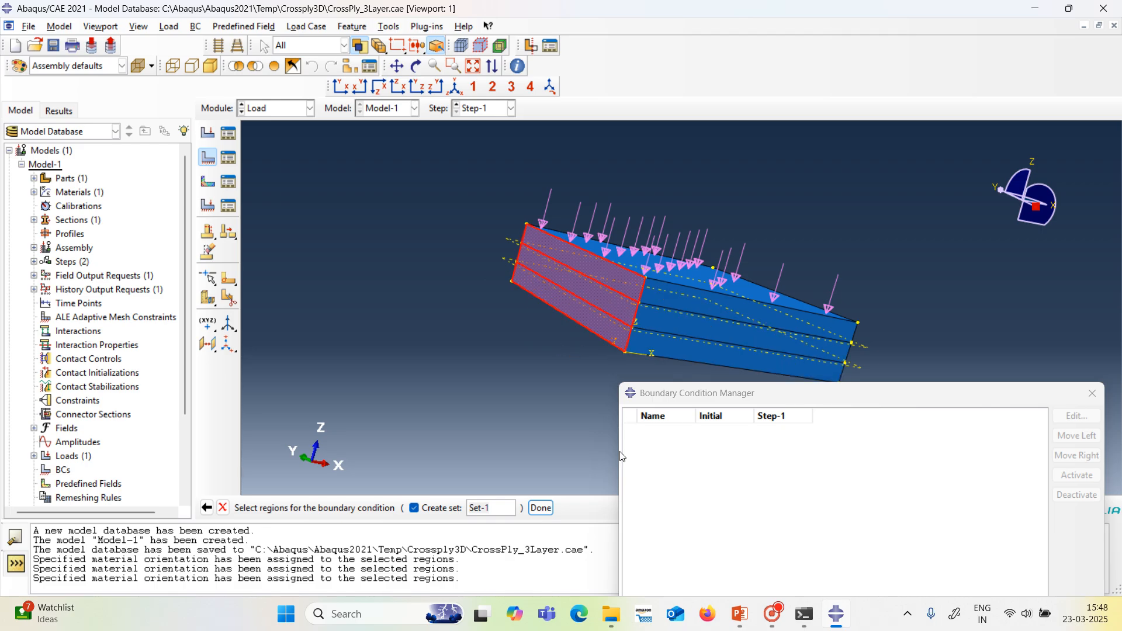
{"action": "left_click", "coordinate": [541, 508]}
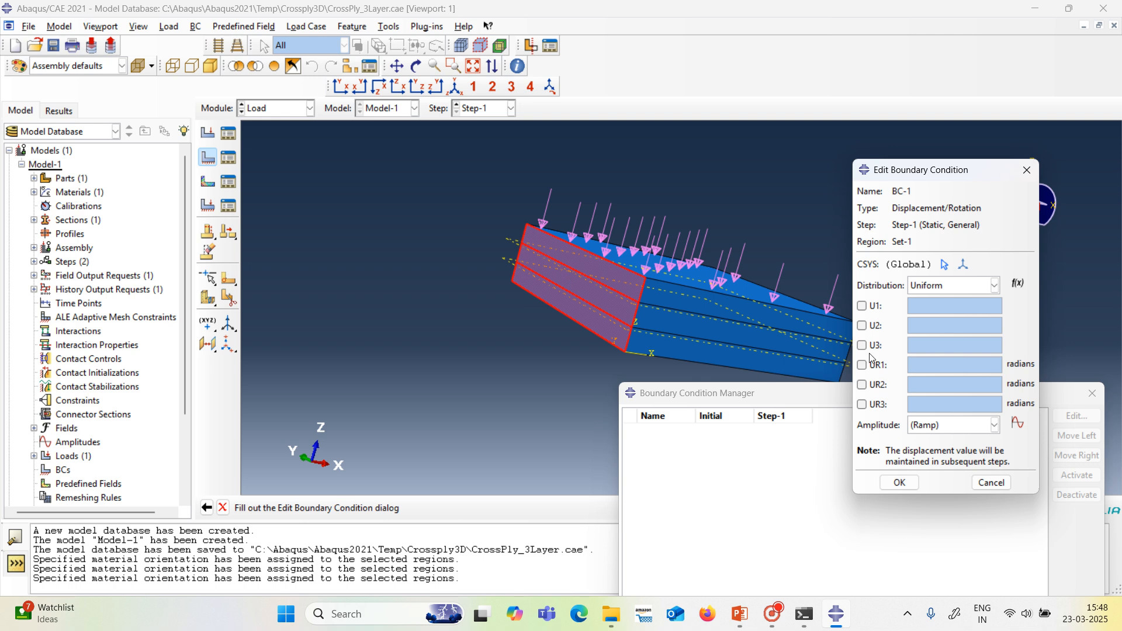
Constrain U2 and U3 to 0 on that side and leave the other degrees of freedom free.
{"action": "left_click", "coordinate": [866, 327]}
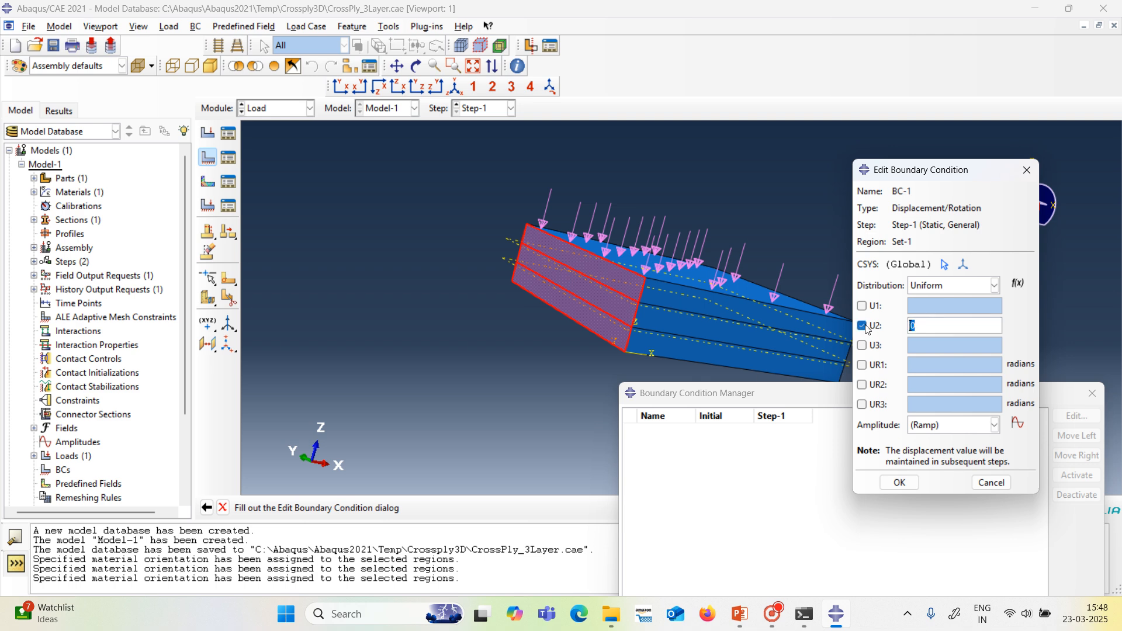
{"action": "left_click", "coordinate": [863, 347]}
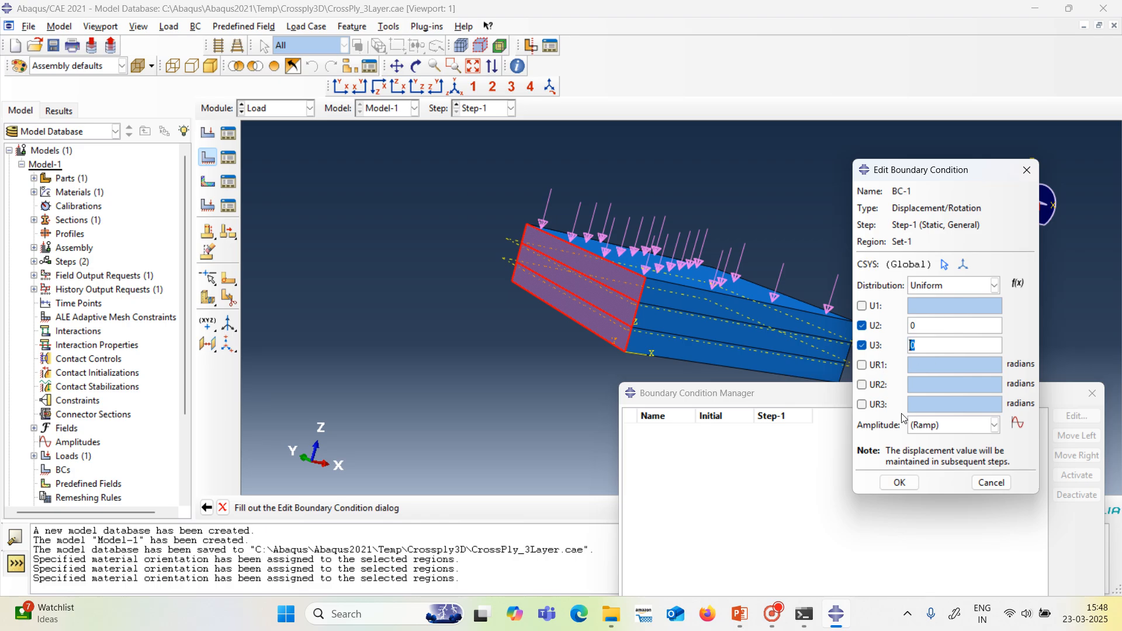
{"action": "left_click", "coordinate": [899, 483]}
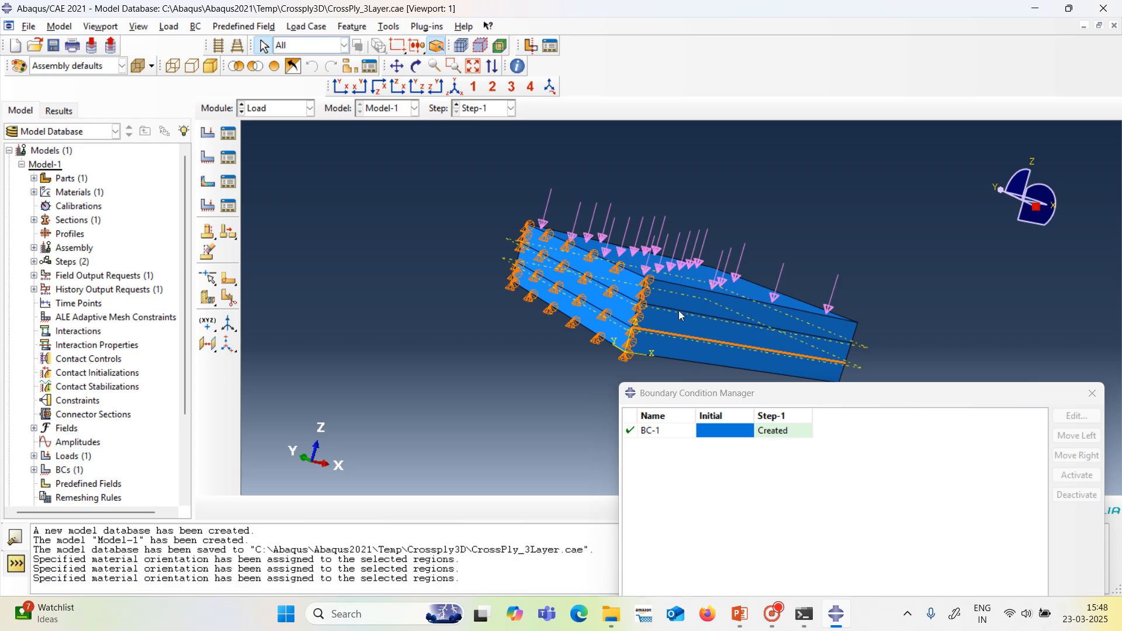
Create a second Displacement/Rotation boundary condition in Step-1 on the three layer faces of the opposite X-normal side.
{"action": "left_click", "coordinate": [416, 66]}
{"action": "left_click_drag", "start_coordinate": [697, 305], "coordinate": [676, 277]}
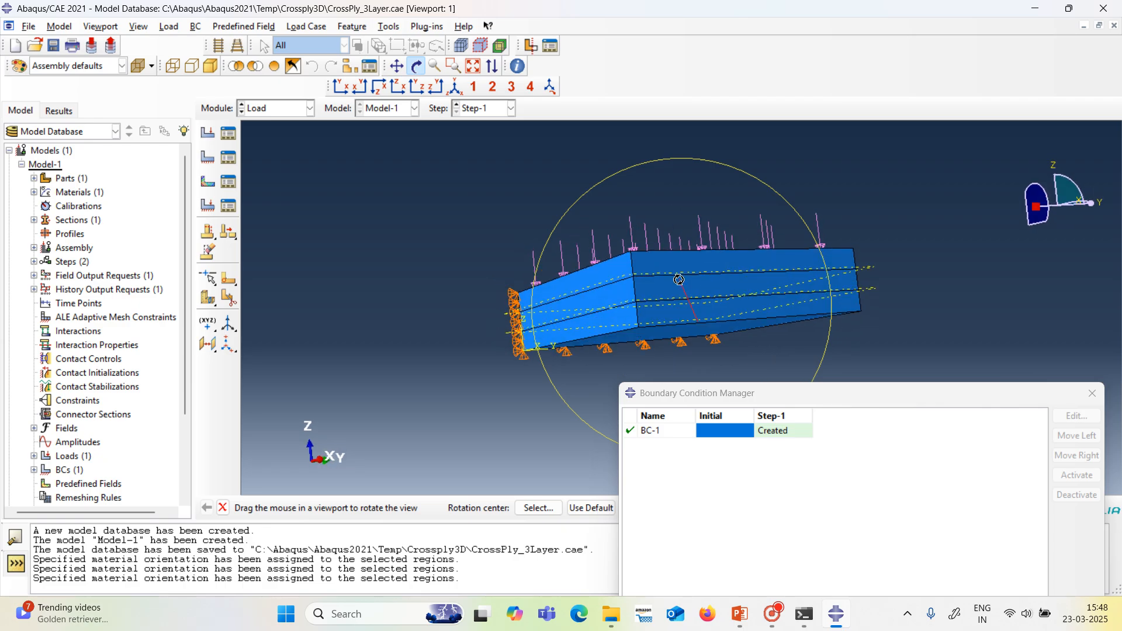
{"action": "left_click", "coordinate": [416, 67]}
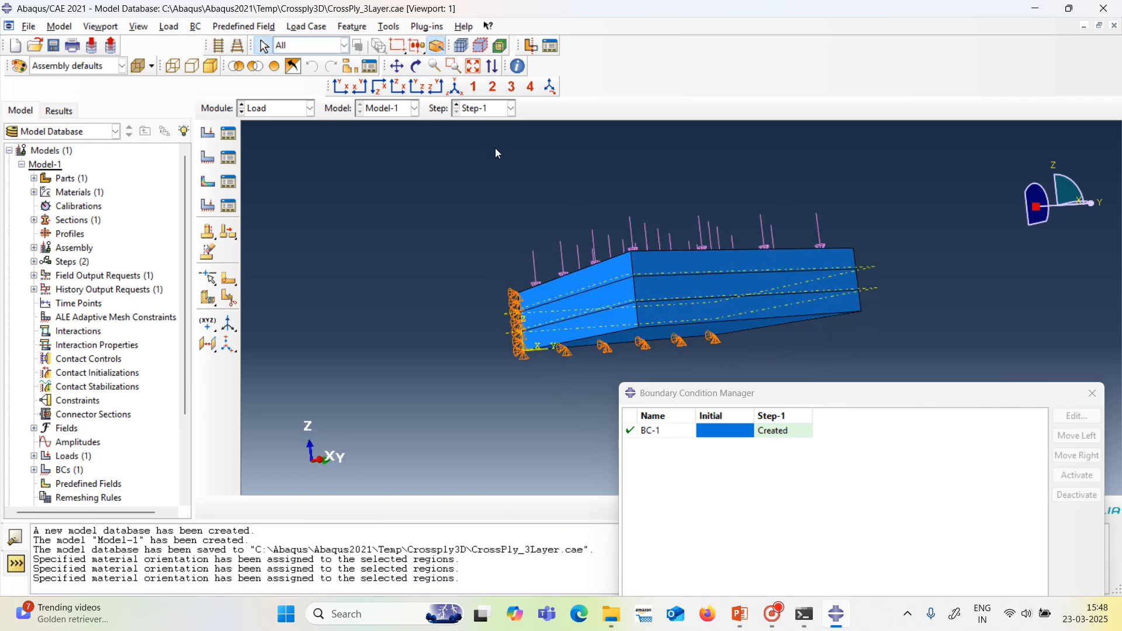
{"action": "left_click", "coordinate": [666, 269]}
{"action": "left_click", "coordinate": [672, 292], "text": "shift"}
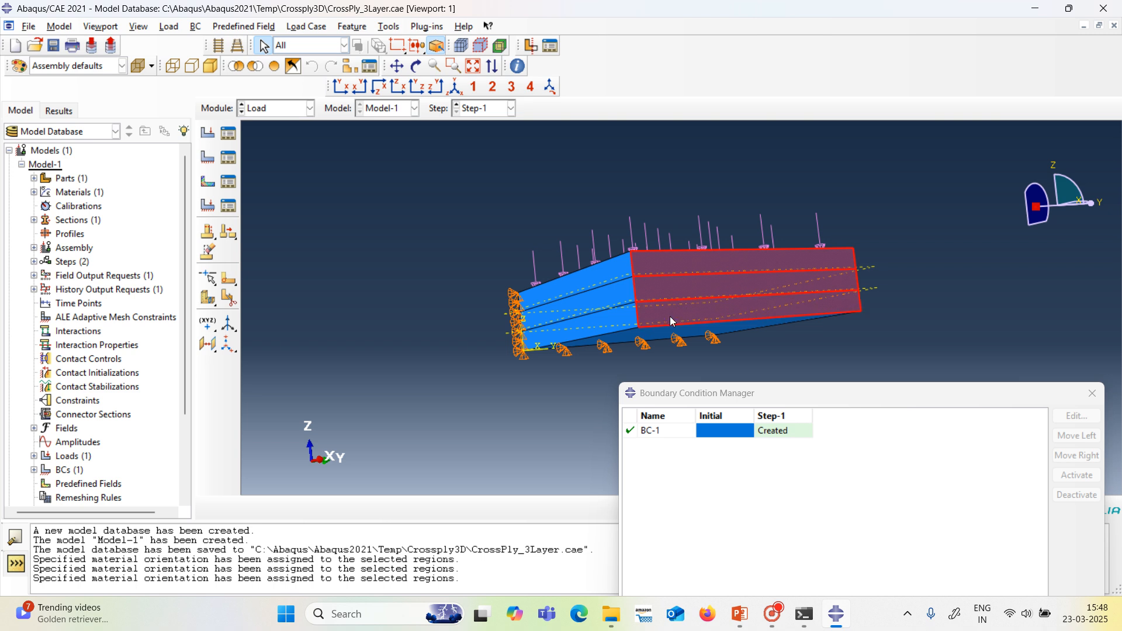
{"action": "left_click", "coordinate": [743, 321], "text": "shift"}
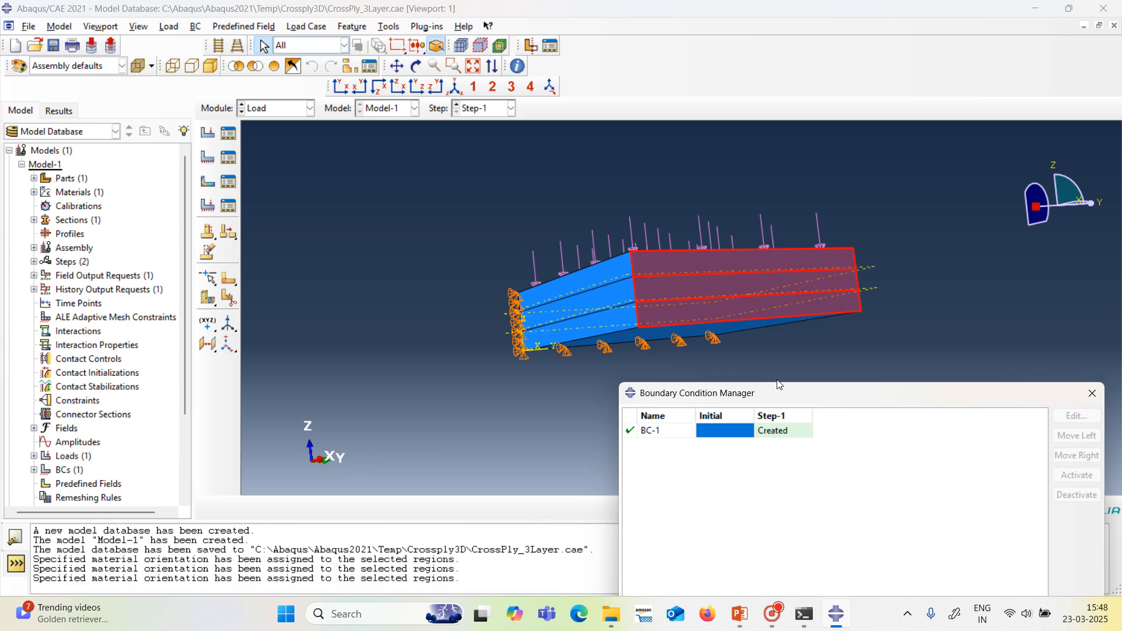
{"action": "left_click_drag", "start_coordinate": [777, 395], "coordinate": [683, 262]}
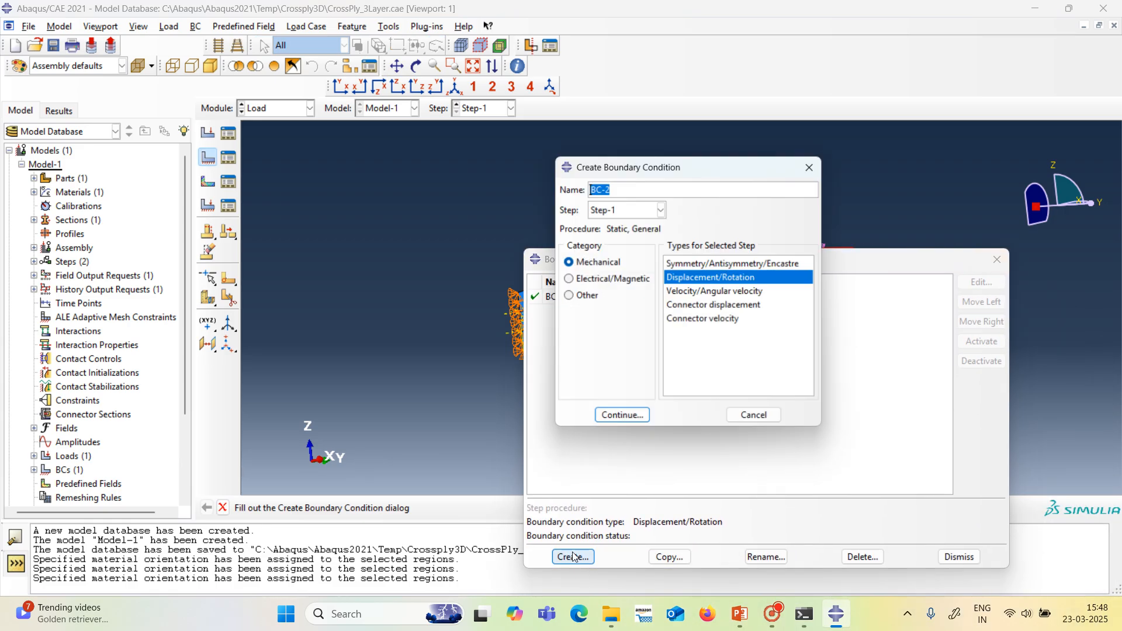
{"action": "left_click", "coordinate": [571, 556]}
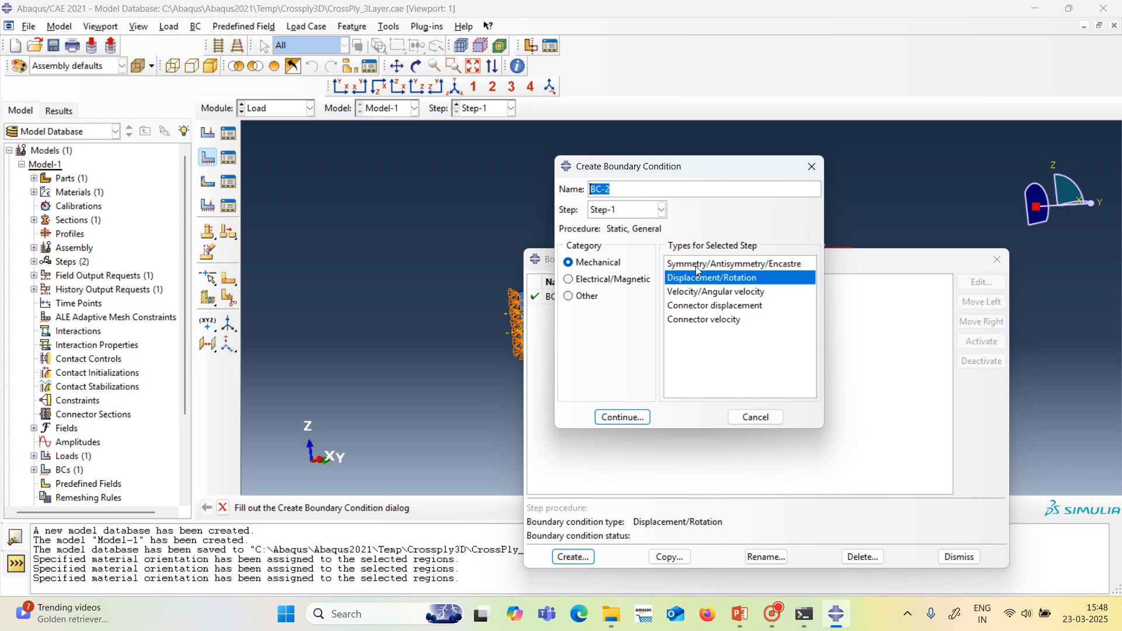
{"action": "left_click", "coordinate": [635, 417]}
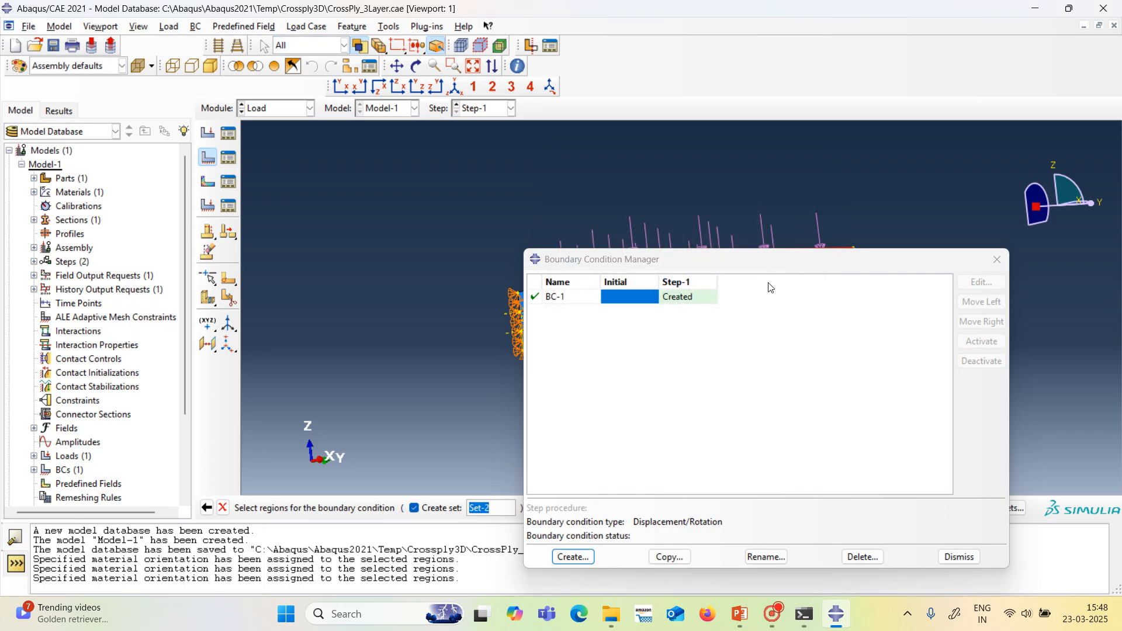
{"action": "left_click_drag", "start_coordinate": [769, 269], "coordinate": [822, 442]}
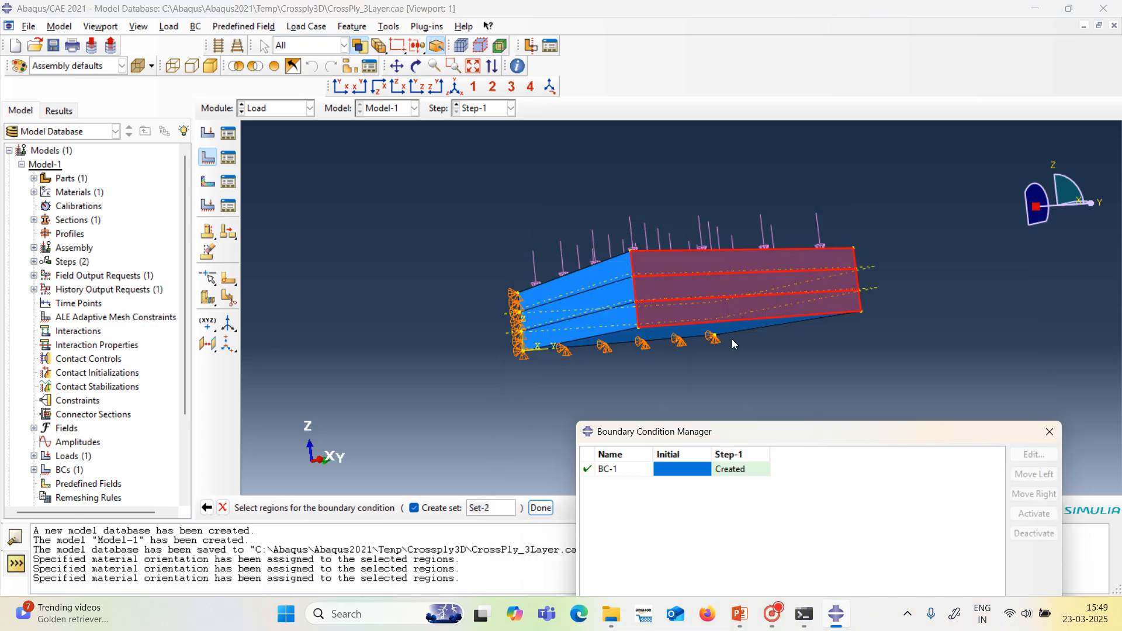
{"action": "left_click", "coordinate": [541, 507]}
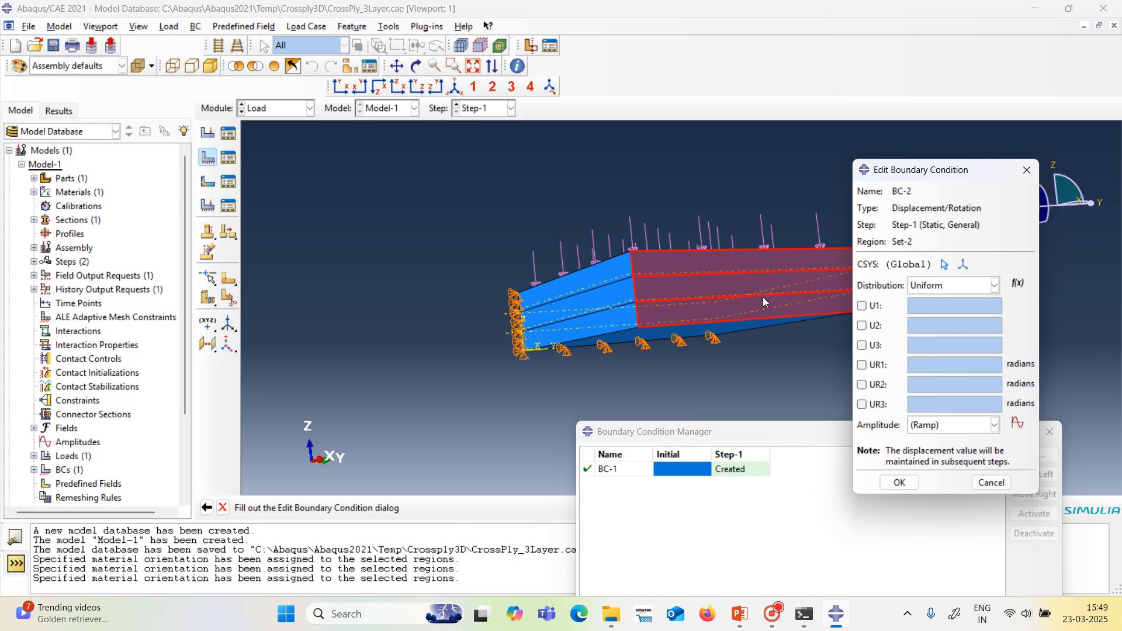
Constrain U2 and U3 to 0 for the second boundary condition on the far X-normal side.
{"action": "left_click", "coordinate": [861, 325]}
{"action": "left_click", "coordinate": [862, 346]}
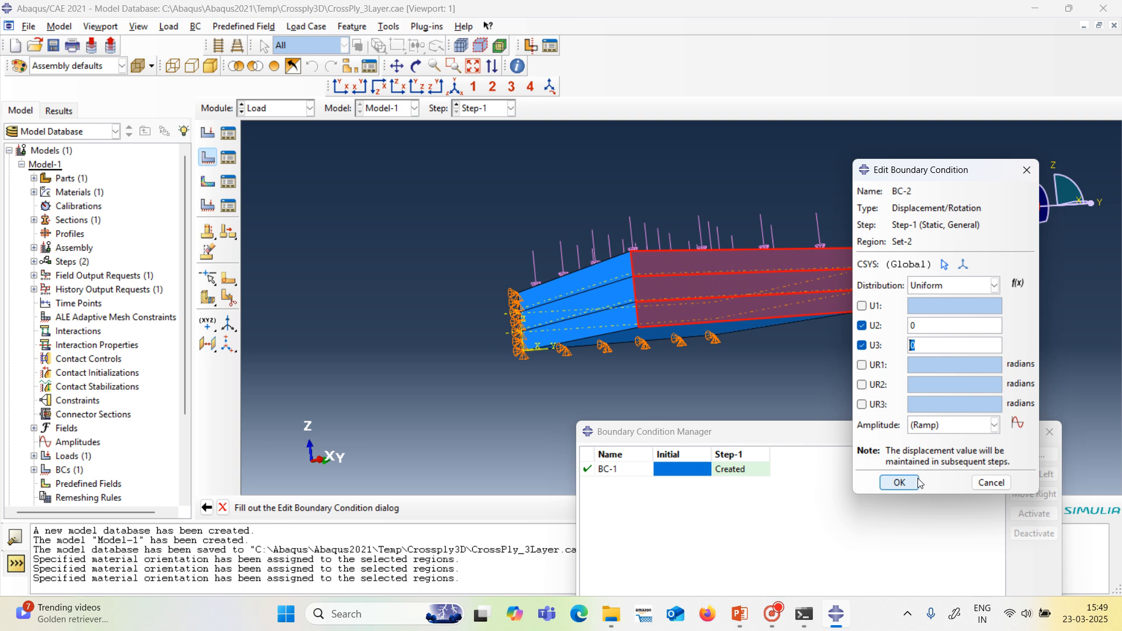
{"action": "left_click", "coordinate": [900, 483]}
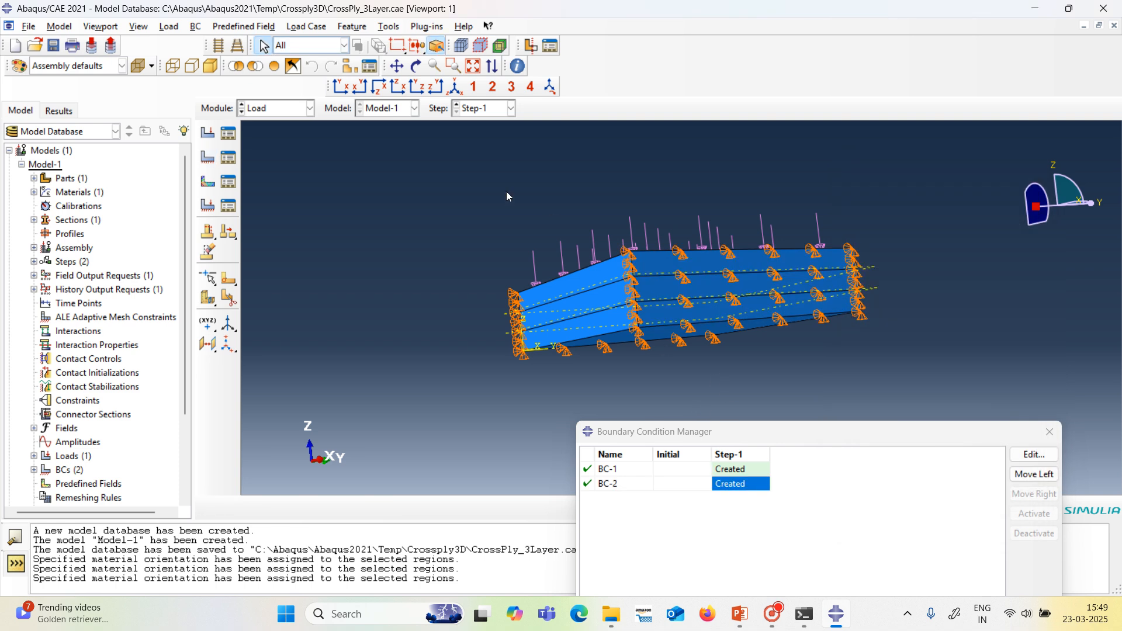
{"action": "left_click", "coordinate": [416, 66]}
{"action": "mouse_move", "coordinate": [606, 307]}
{"action": "left_mouse_down"}
{"action": "mouse_move", "coordinate": [606, 337]}
{"action": "mouse_move", "coordinate": [609, 310]}
{"action": "left_mouse_up"}
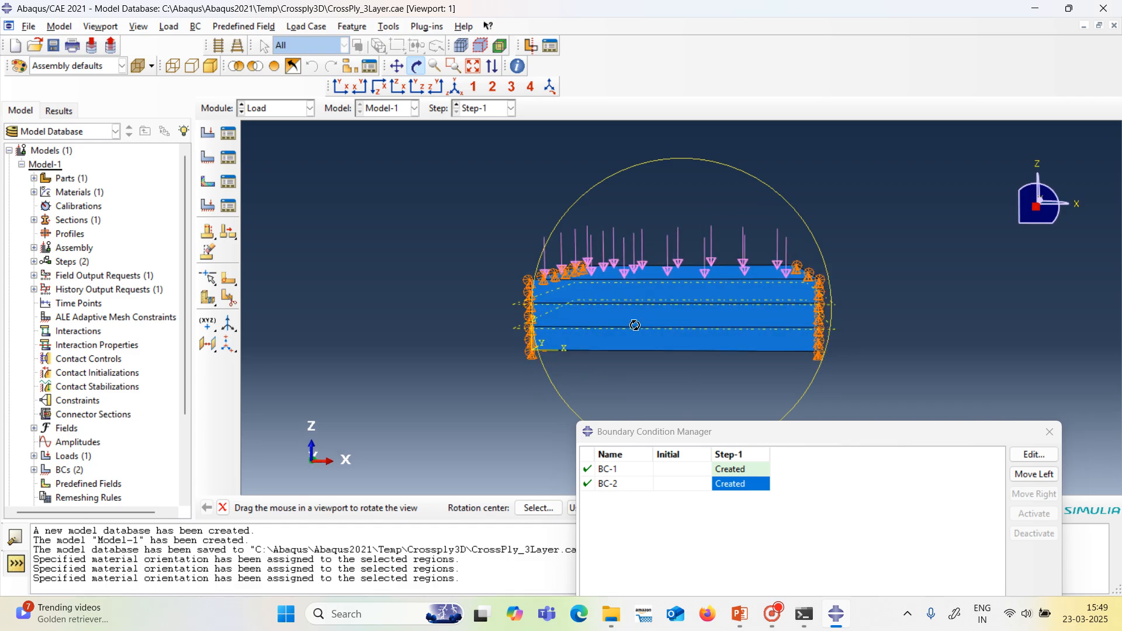
{"action": "key", "text": "Escape"}
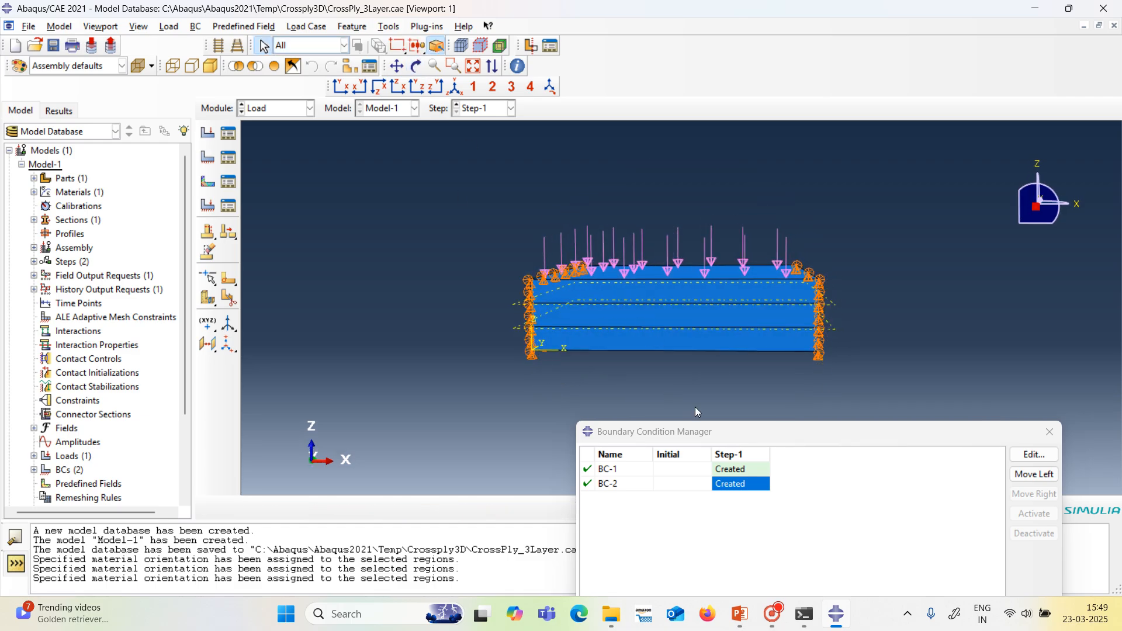
Create a third Displacement/Rotation boundary condition in Step-1 on the three stacked layer faces of the plate's Y-normal side at the origin.
{"action": "left_click_drag", "start_coordinate": [717, 436], "coordinate": [690, 168]}
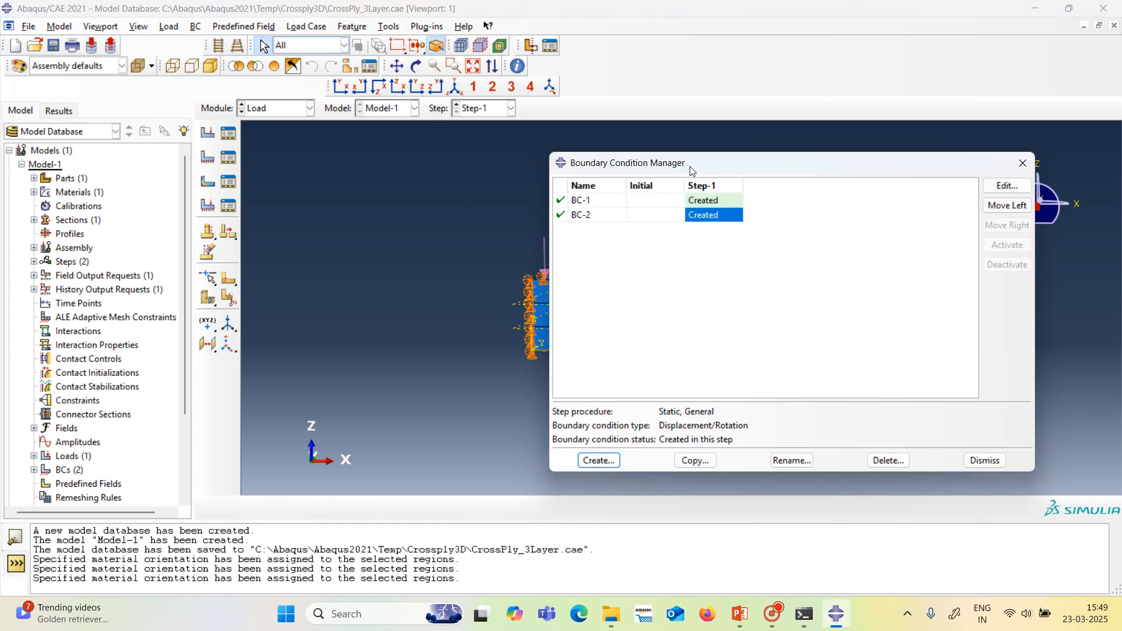
{"action": "left_click", "coordinate": [598, 460]}
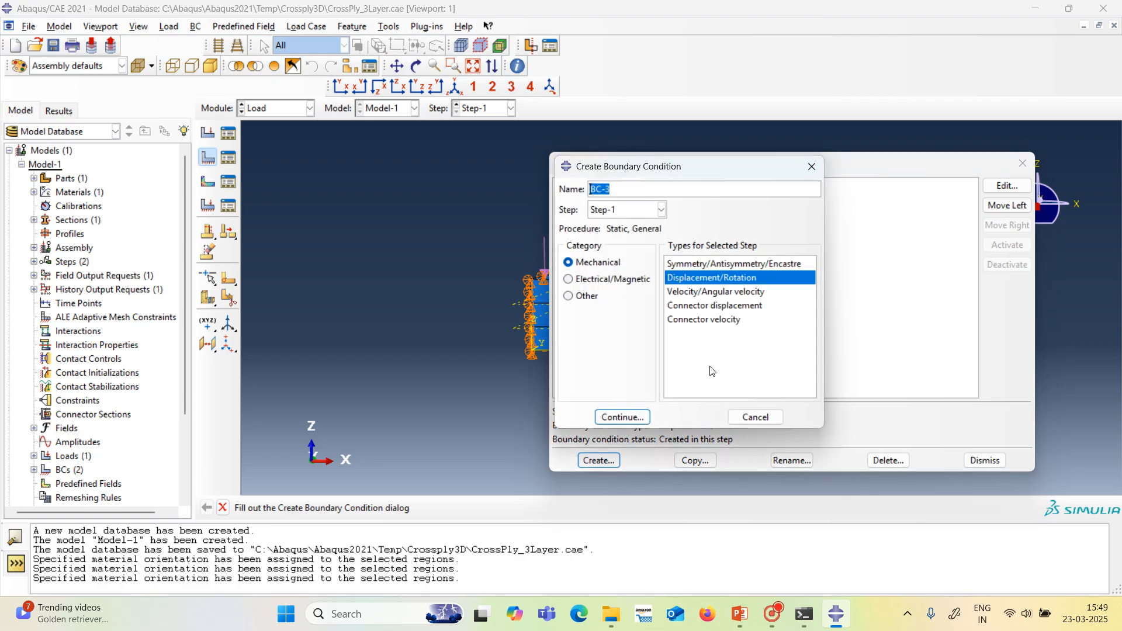
{"action": "left_click", "coordinate": [623, 417]}
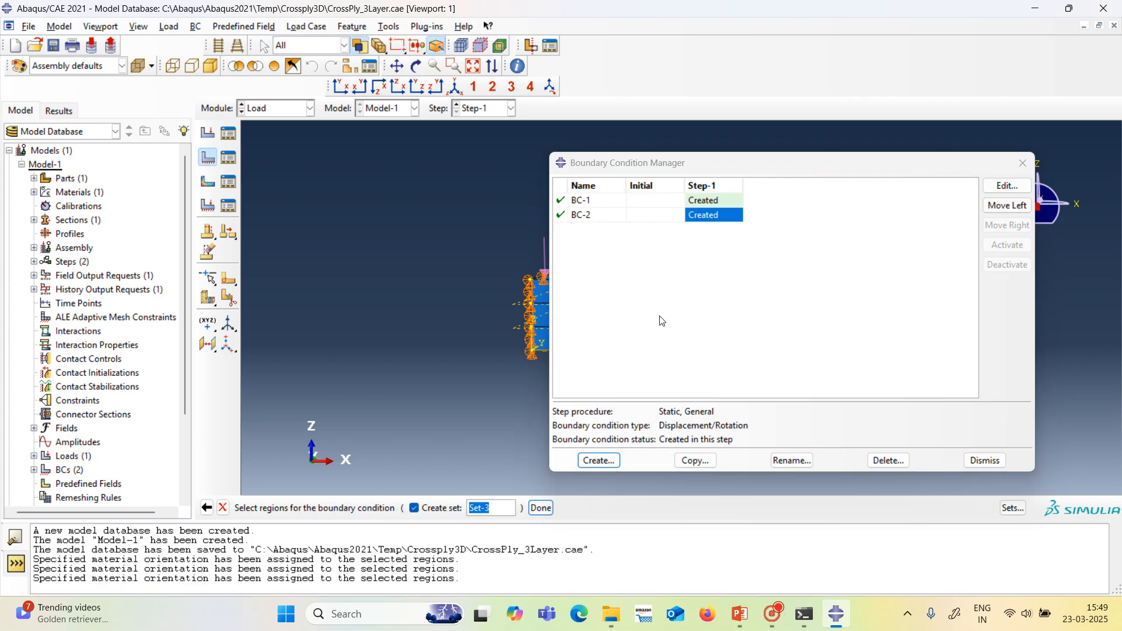
{"action": "left_click_drag", "start_coordinate": [785, 164], "coordinate": [834, 412]}
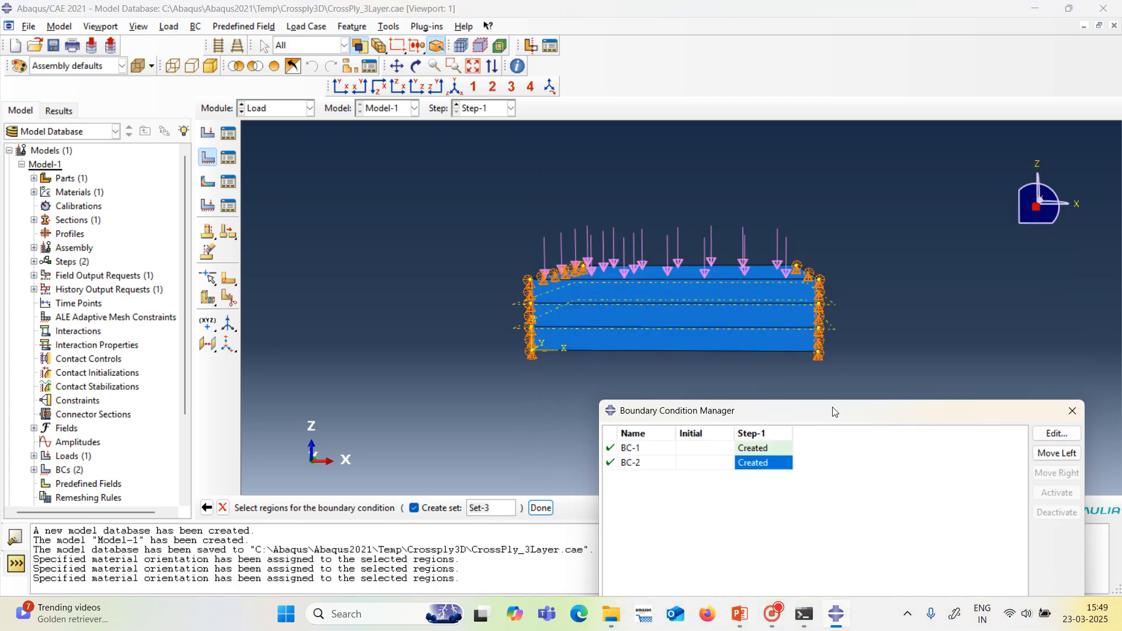
{"action": "left_click", "coordinate": [633, 299]}
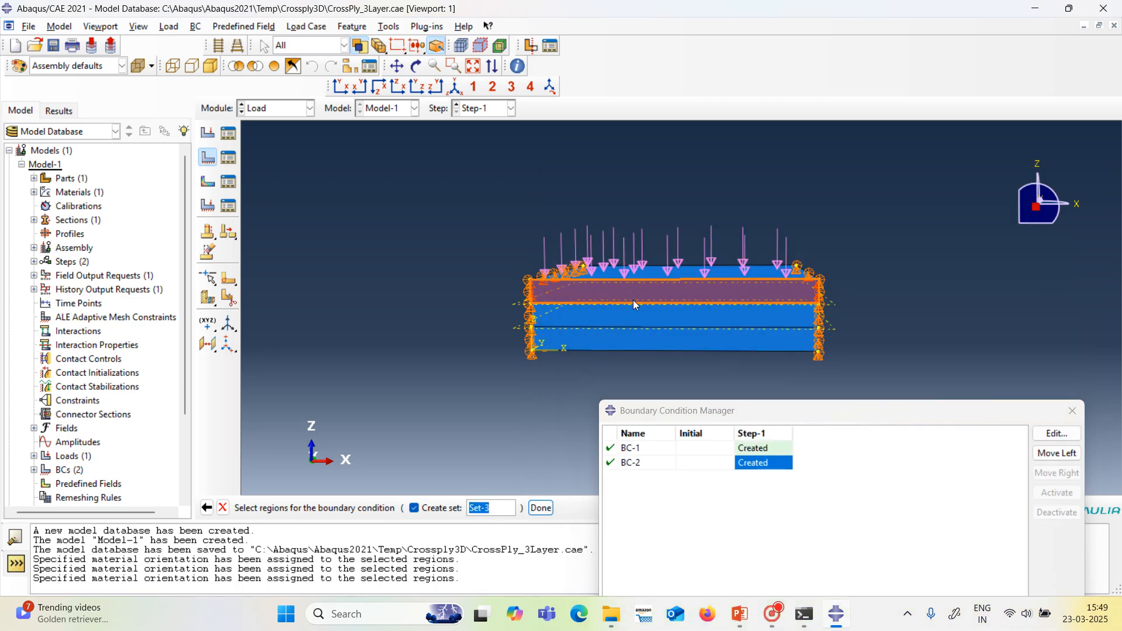
{"action": "left_click", "coordinate": [637, 312], "text": "shift"}
{"action": "left_click", "coordinate": [637, 339], "text": "shift"}
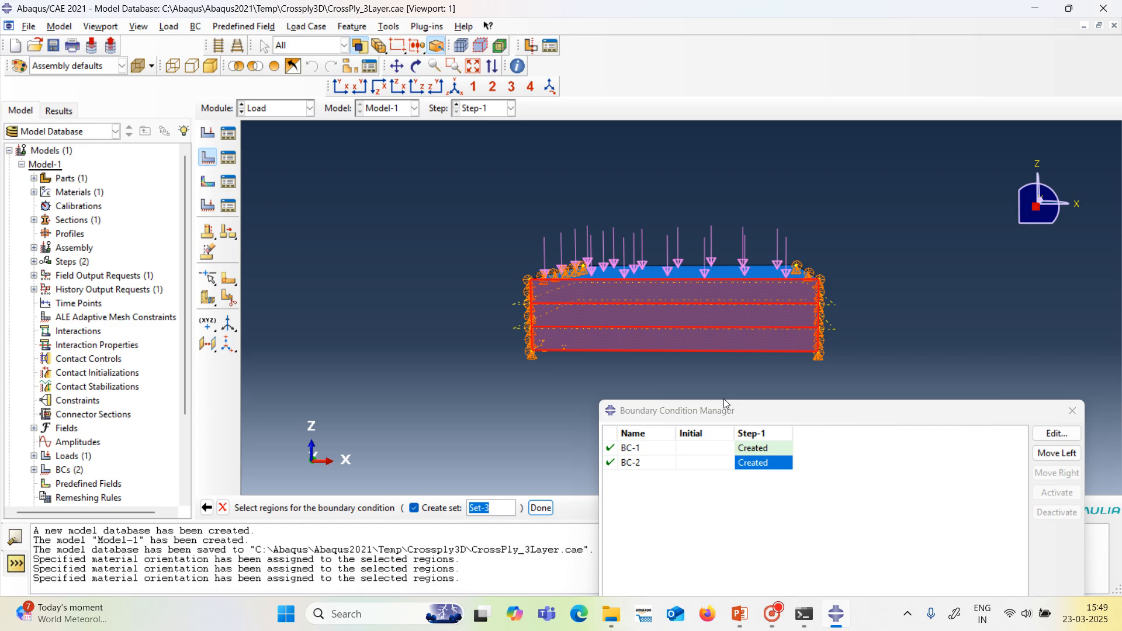
{"action": "left_click", "coordinate": [540, 508]}
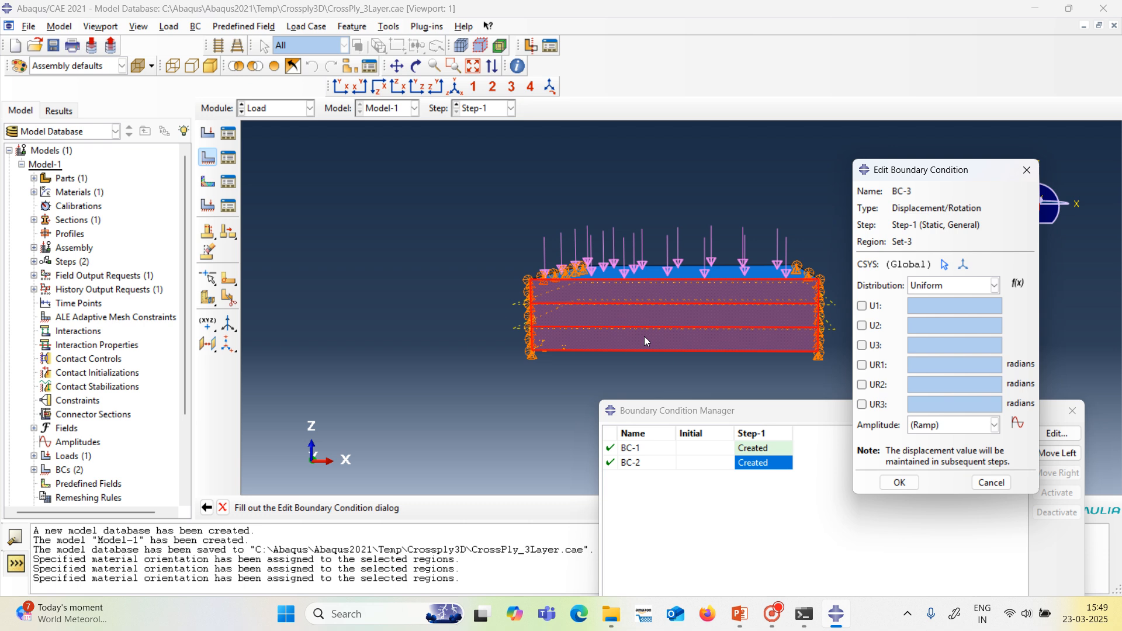
Constrain U1 and U3 to 0 for the boundary condition on the Y-normal side at the origin.
{"action": "left_click", "coordinate": [862, 306]}
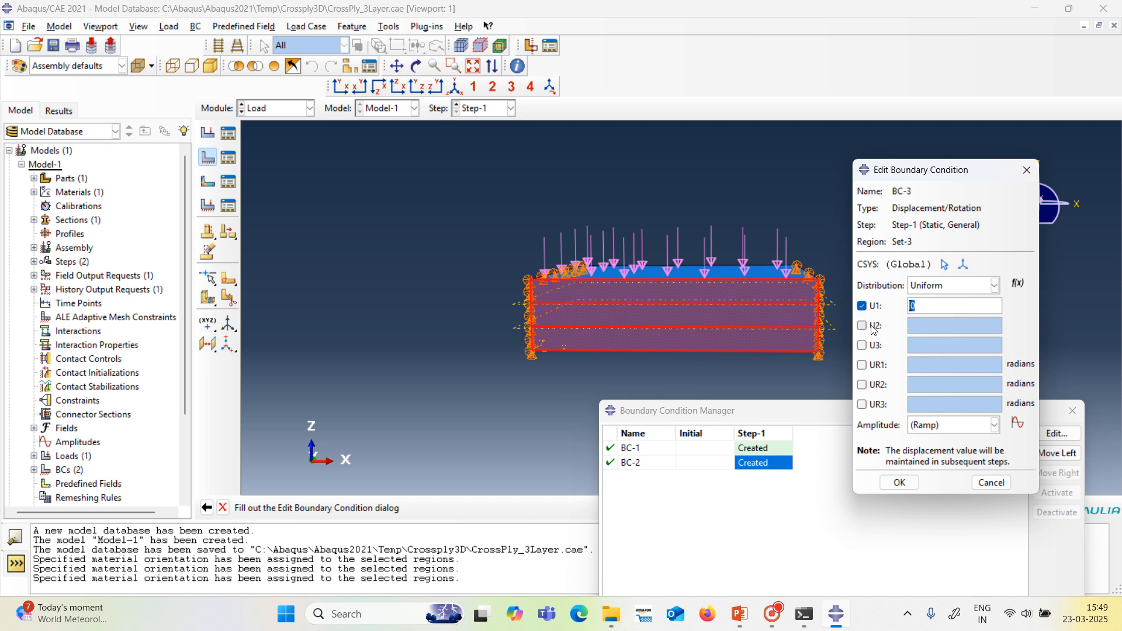
{"action": "left_click", "coordinate": [861, 345]}
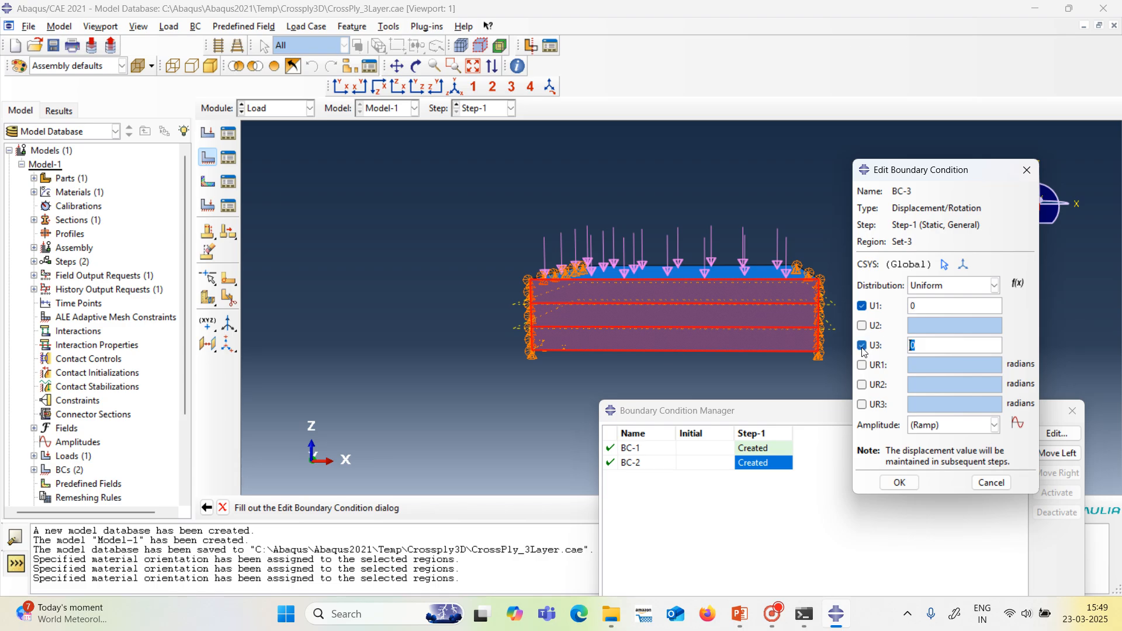
{"action": "left_click", "coordinate": [899, 483]}
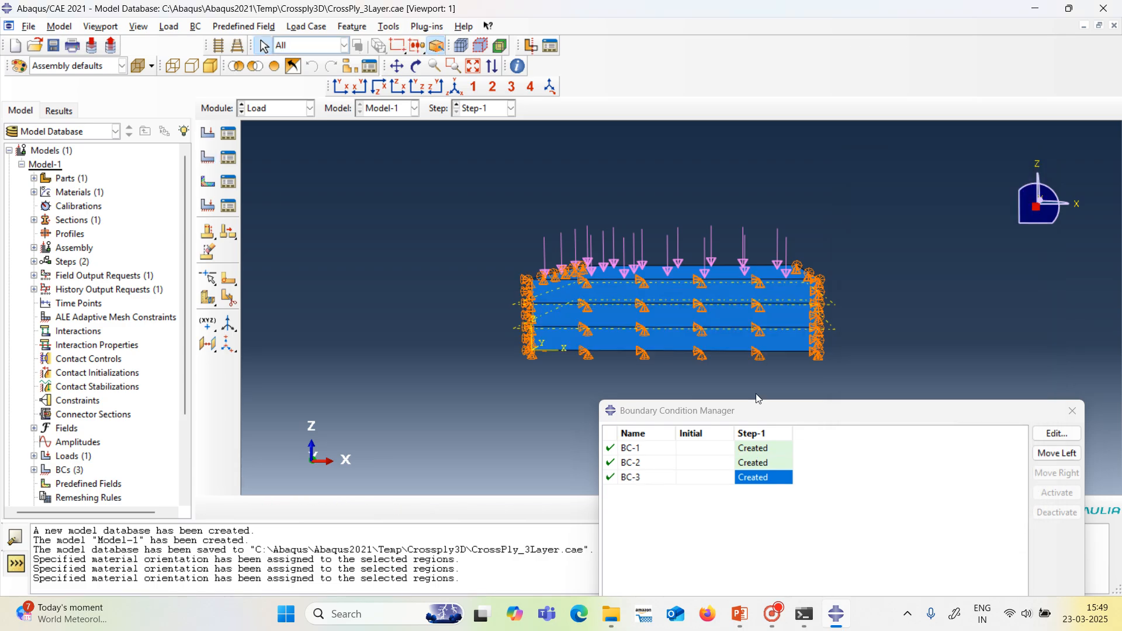
Create a fourth Displacement/Rotation boundary condition in Step-1 on the three layer faces of the opposite Y-normal side.
{"action": "left_click", "coordinate": [415, 67]}
{"action": "left_click_drag", "start_coordinate": [737, 256], "coordinate": [619, 335]}
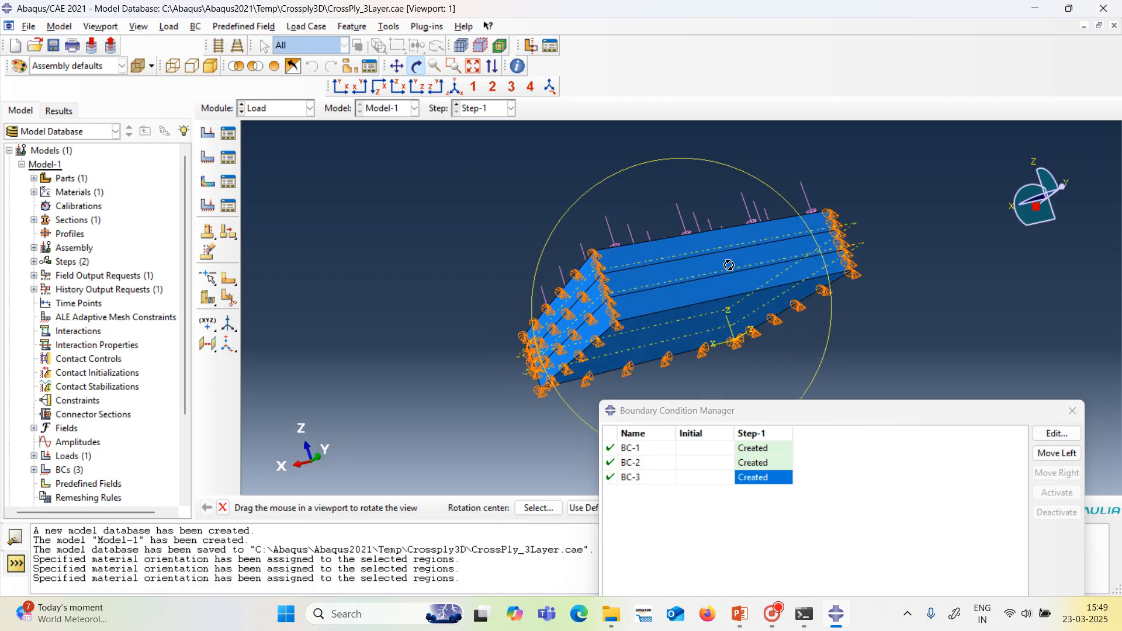
{"action": "left_click", "coordinate": [420, 68]}
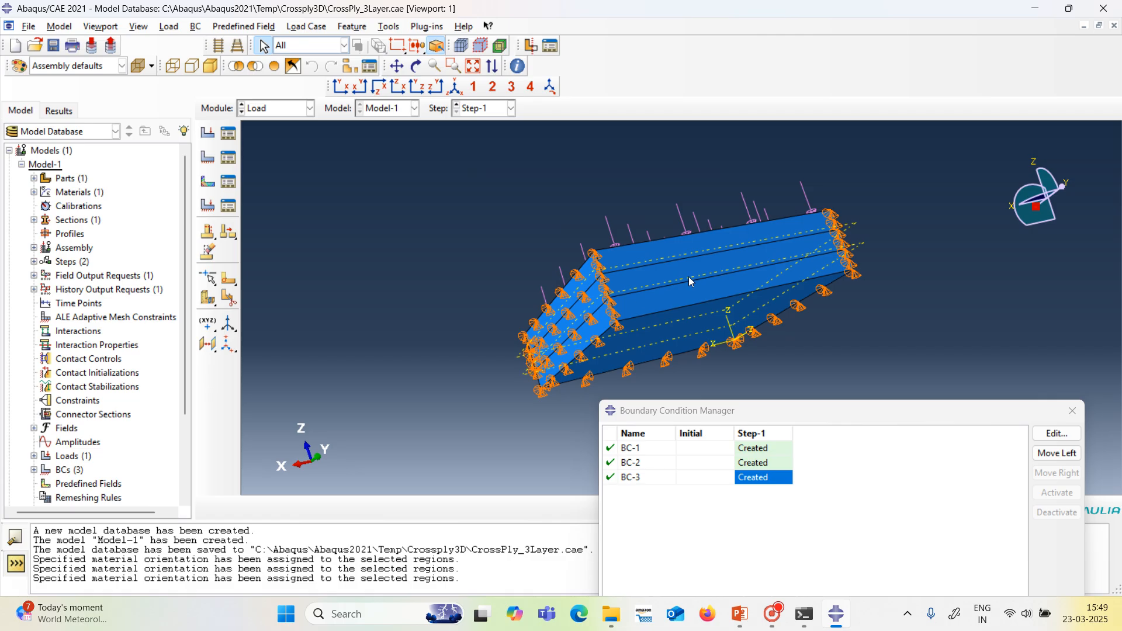
{"action": "left_click", "coordinate": [673, 252]}
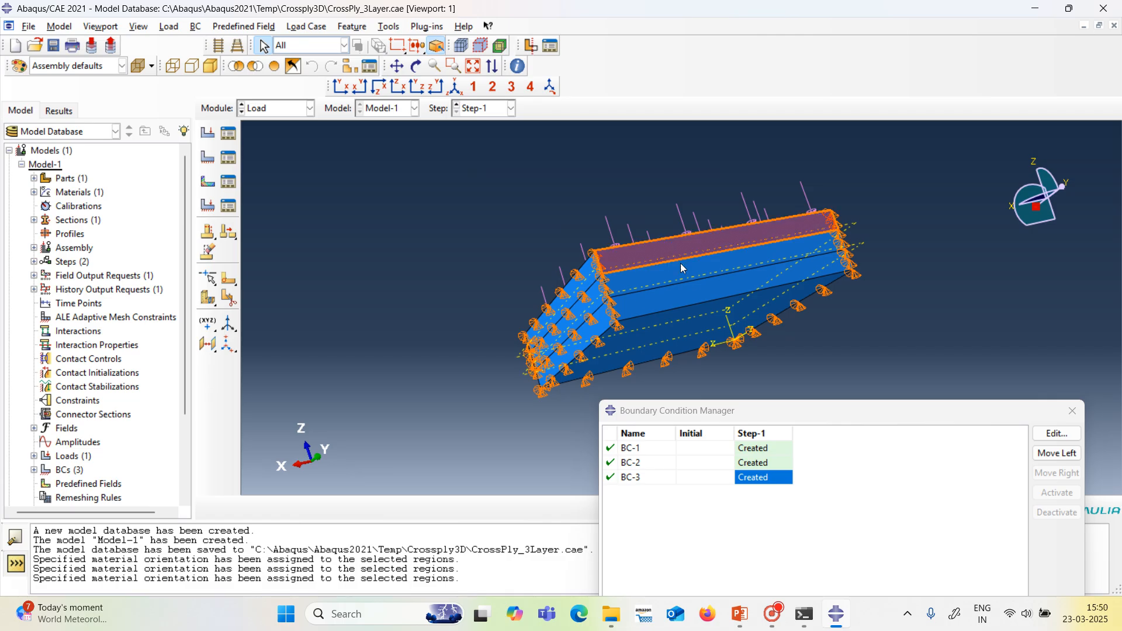
{"action": "left_click", "coordinate": [681, 277], "text": "shift"}
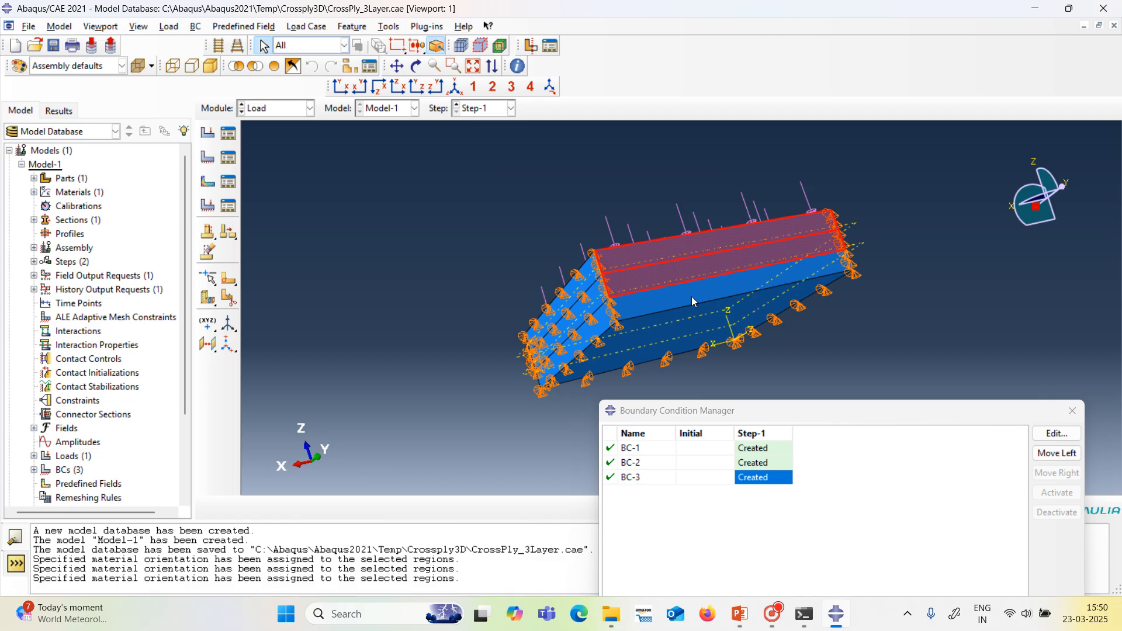
{"action": "left_click", "coordinate": [692, 296], "text": "shift"}
{"action": "left_click_drag", "start_coordinate": [757, 414], "coordinate": [798, 294]}
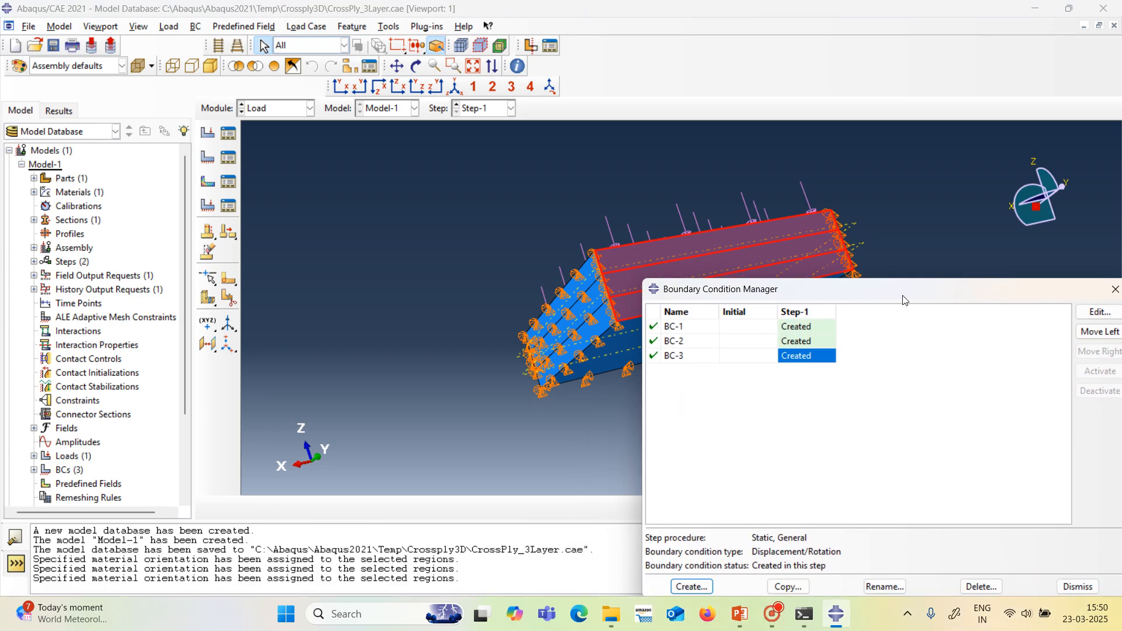
{"action": "left_click_drag", "start_coordinate": [903, 297], "coordinate": [856, 260]}
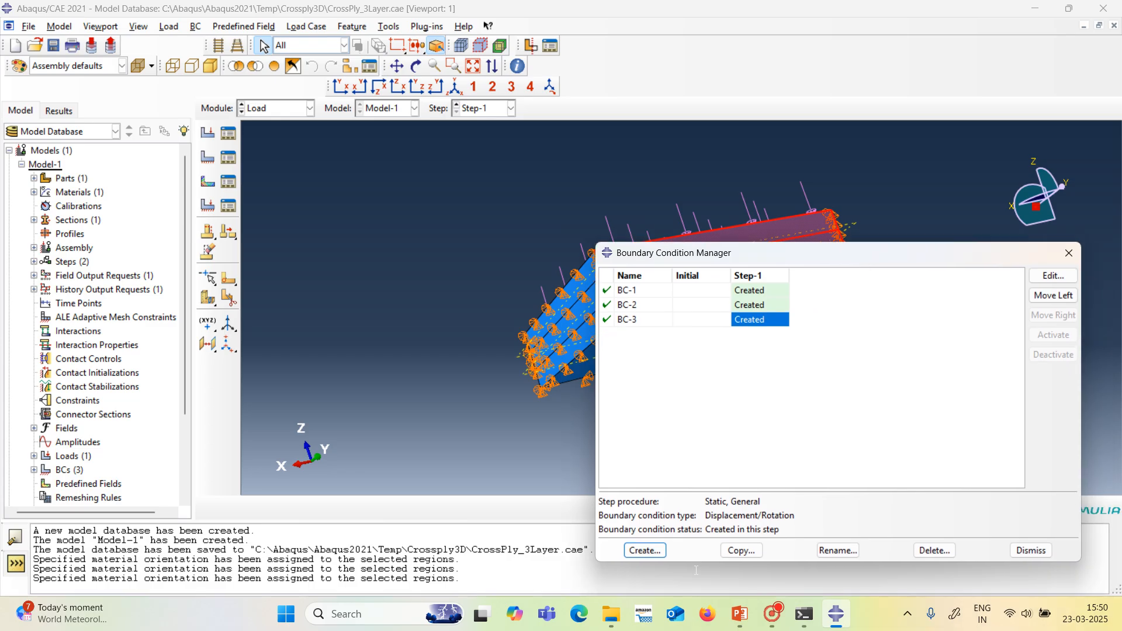
{"action": "left_click", "coordinate": [641, 551]}
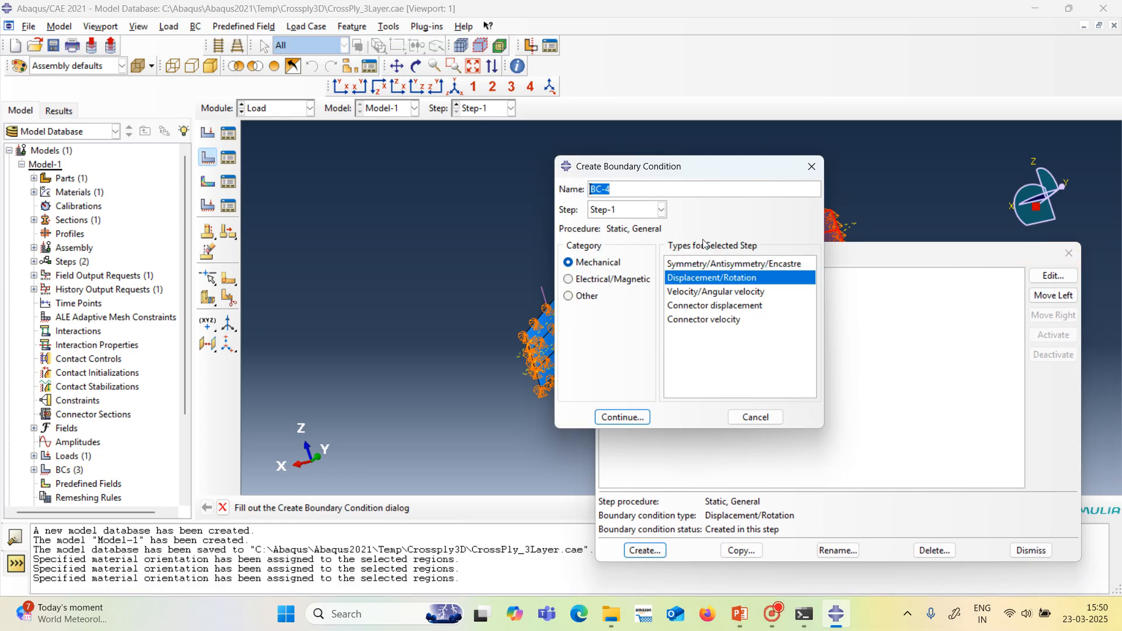
{"action": "left_click", "coordinate": [622, 417]}
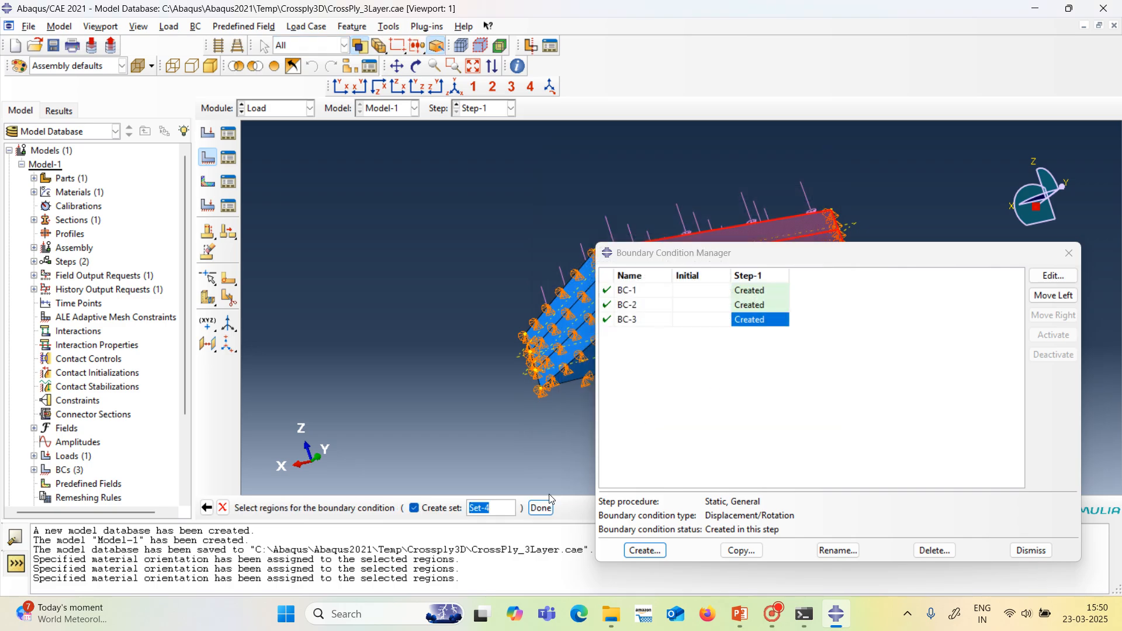
{"action": "left_click", "coordinate": [539, 514]}
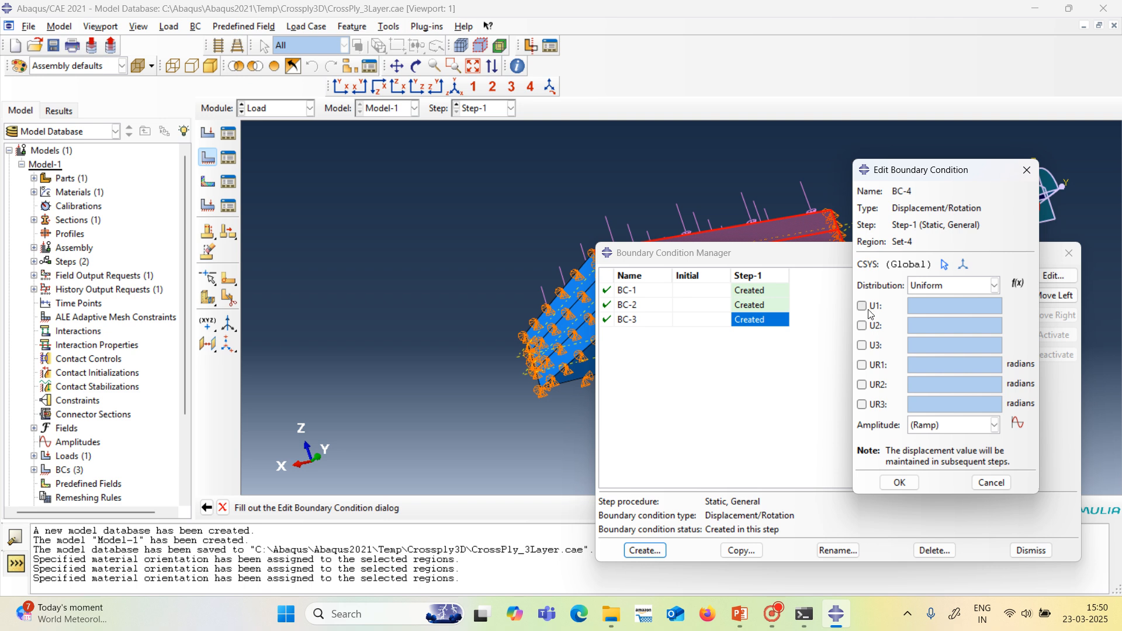
Constrain U1 and U3 to 0 for the boundary condition on the far Y-normal side and close the boundary condition manager.
{"action": "left_click", "coordinate": [863, 306]}
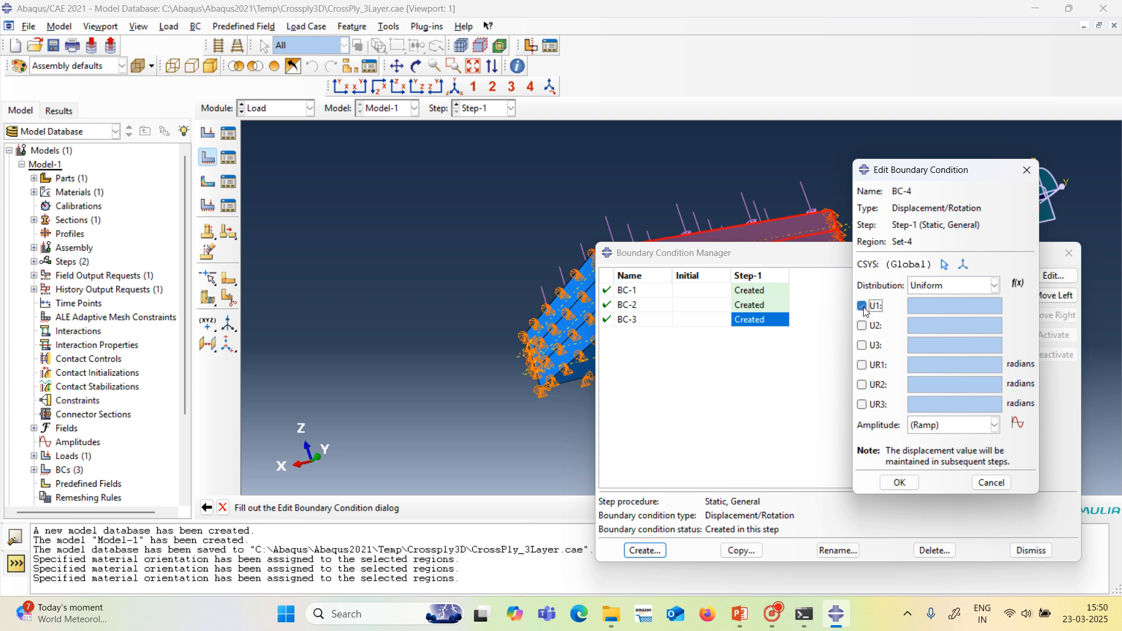
{"action": "left_click", "coordinate": [864, 347]}
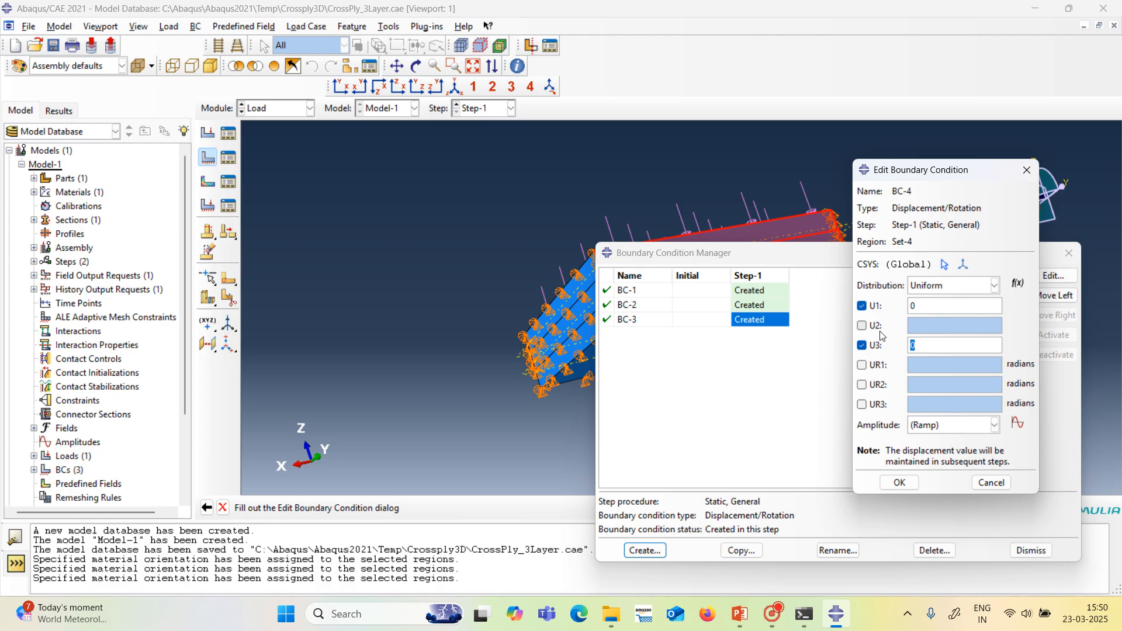
{"action": "left_click", "coordinate": [899, 483]}
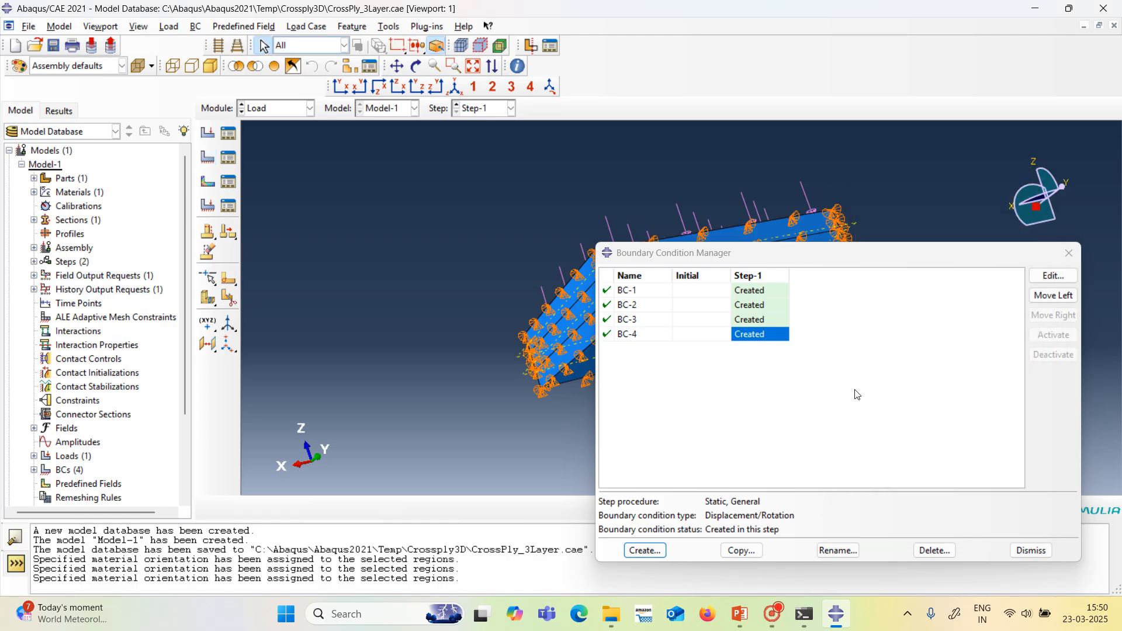
{"action": "left_click", "coordinate": [1030, 551]}
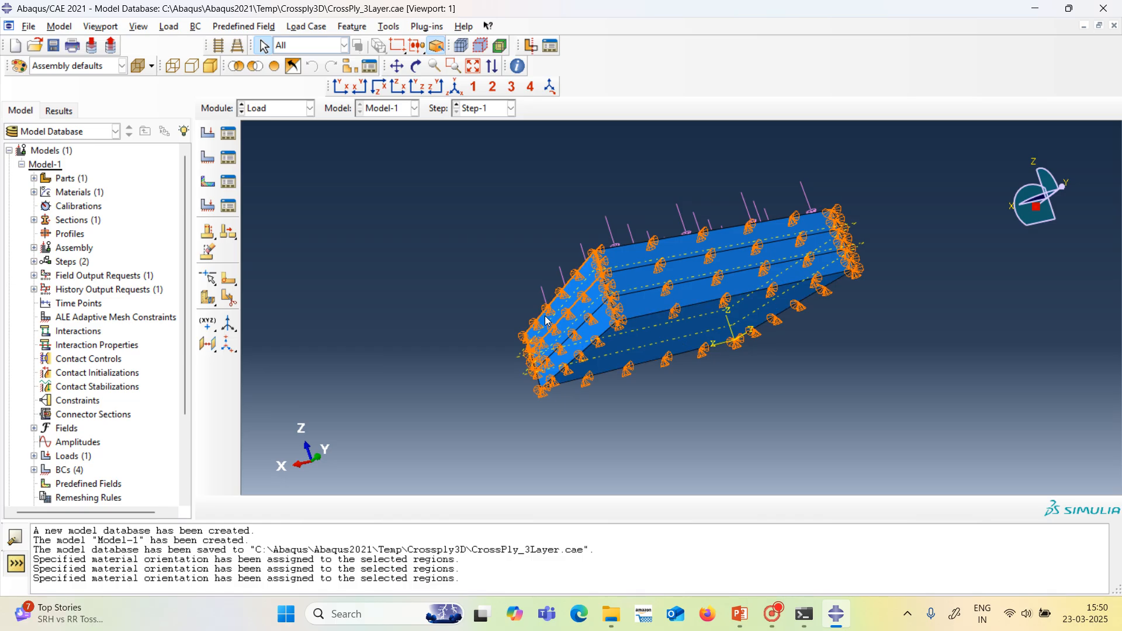
Switch to the Mesh module and choose all three layers of the plate for element type assignment.
{"action": "left_click", "coordinate": [309, 109]}
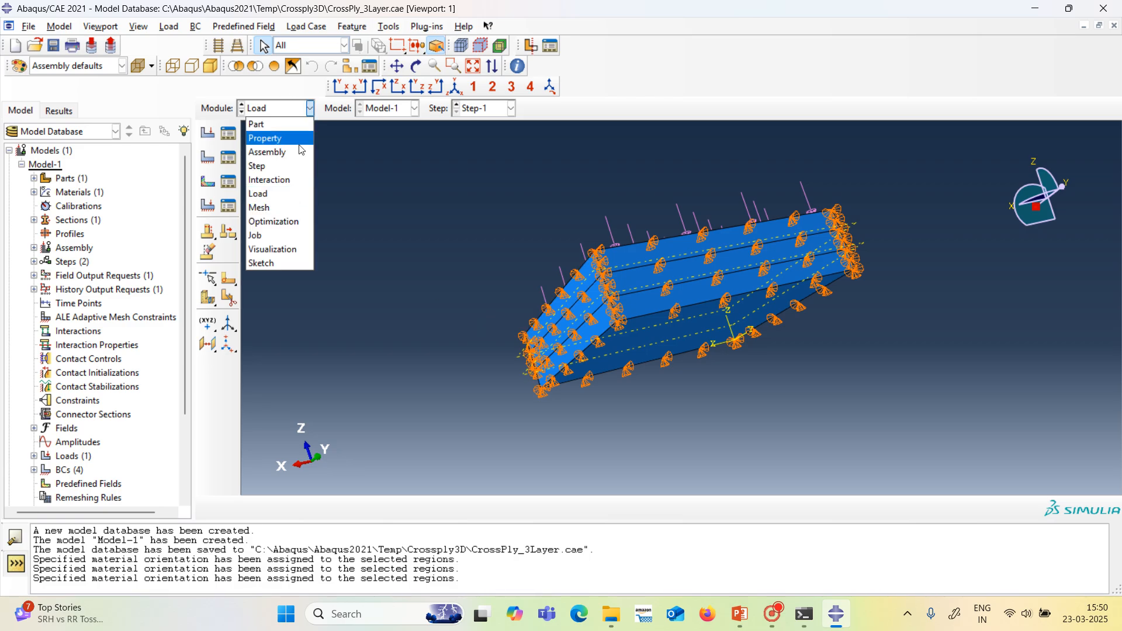
{"action": "left_click", "coordinate": [293, 208]}
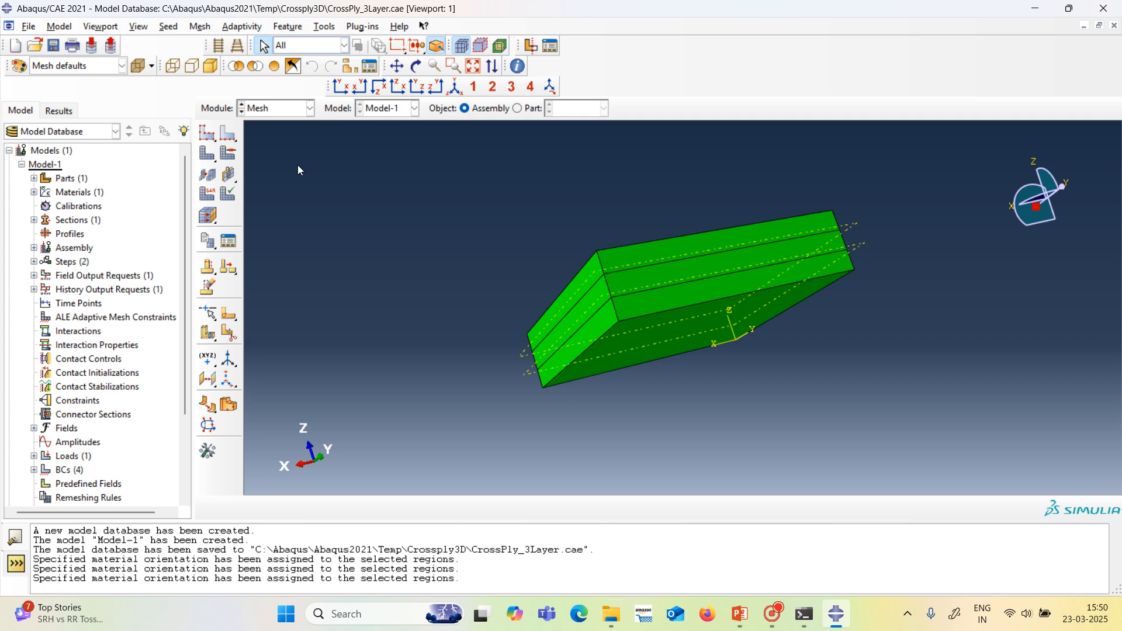
{"action": "left_click", "coordinate": [204, 27]}
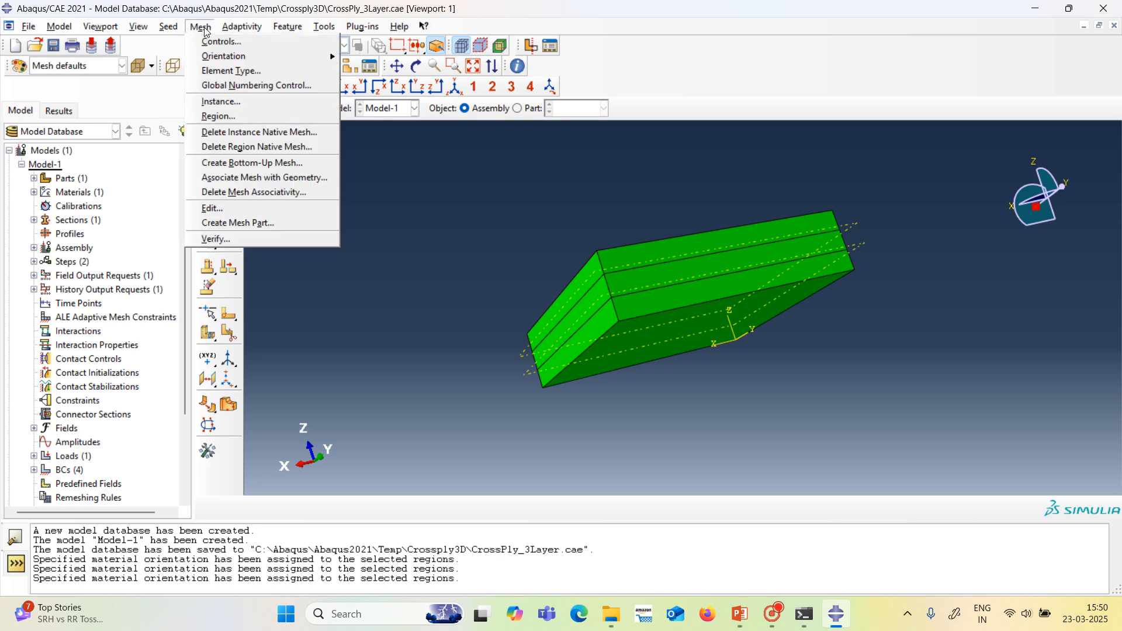
{"action": "left_click", "coordinate": [228, 71]}
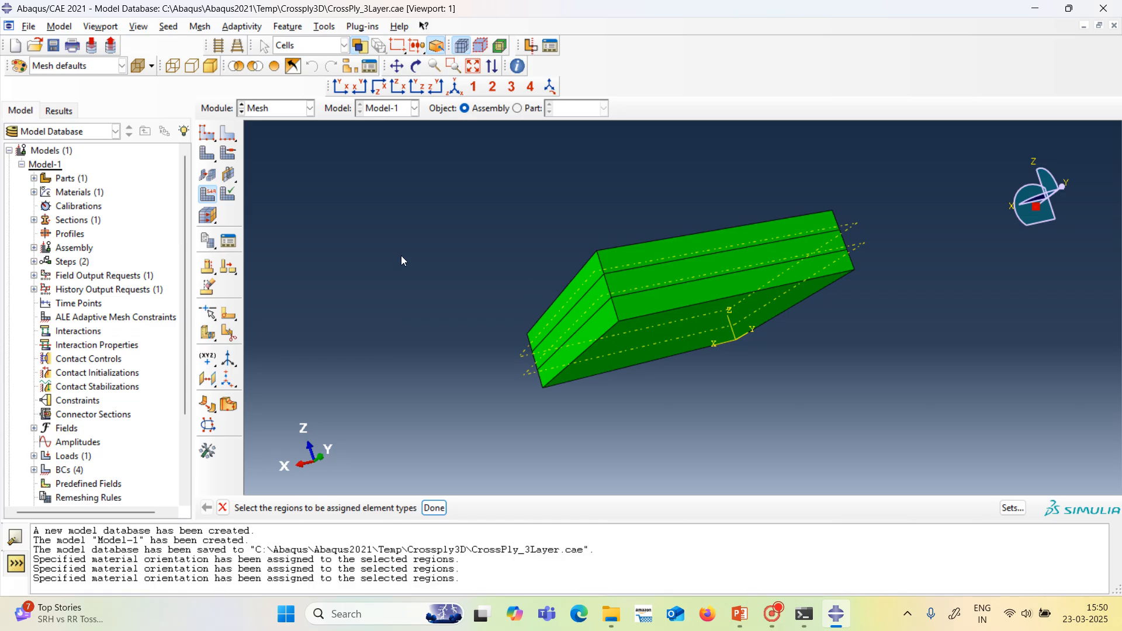
{"action": "left_click_drag", "start_coordinate": [419, 233], "coordinate": [902, 418]}
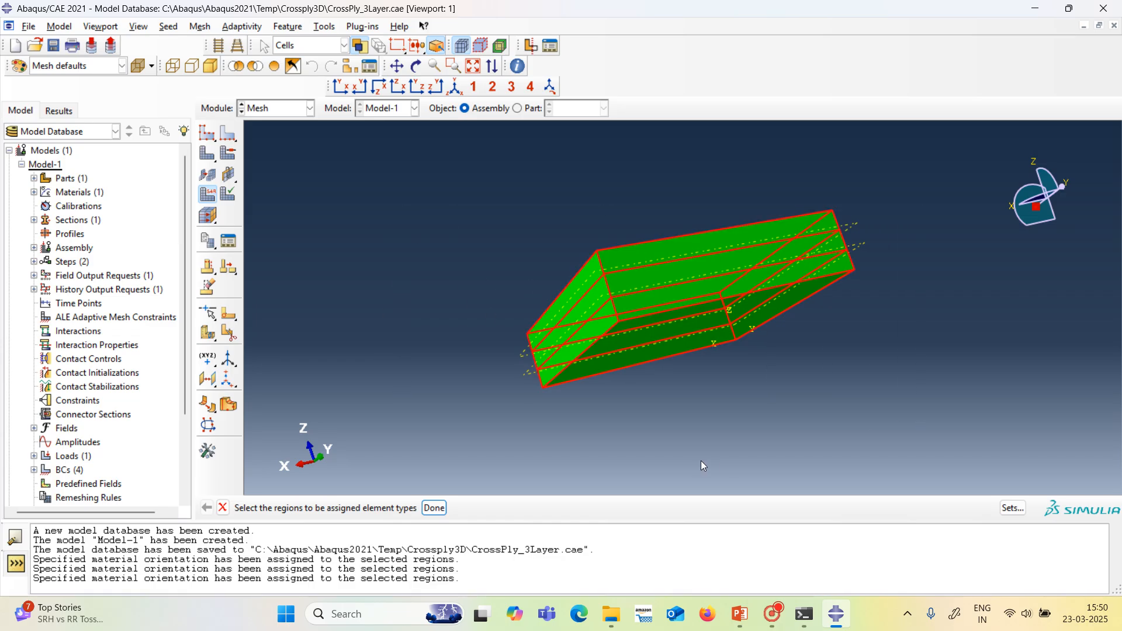
{"action": "left_click", "coordinate": [434, 507]}
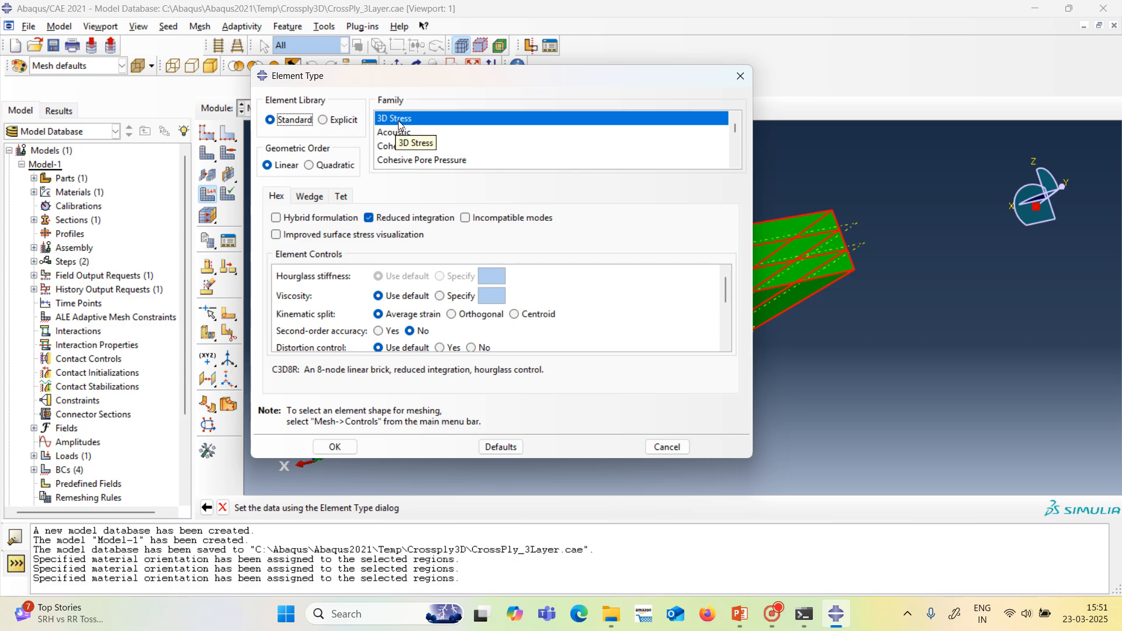
Assign Standard 3D Stress quadratic hex elements with reduced integration (C3D20R) to the chosen layers.
{"action": "left_click", "coordinate": [368, 217]}
{"action": "left_click", "coordinate": [311, 167]}
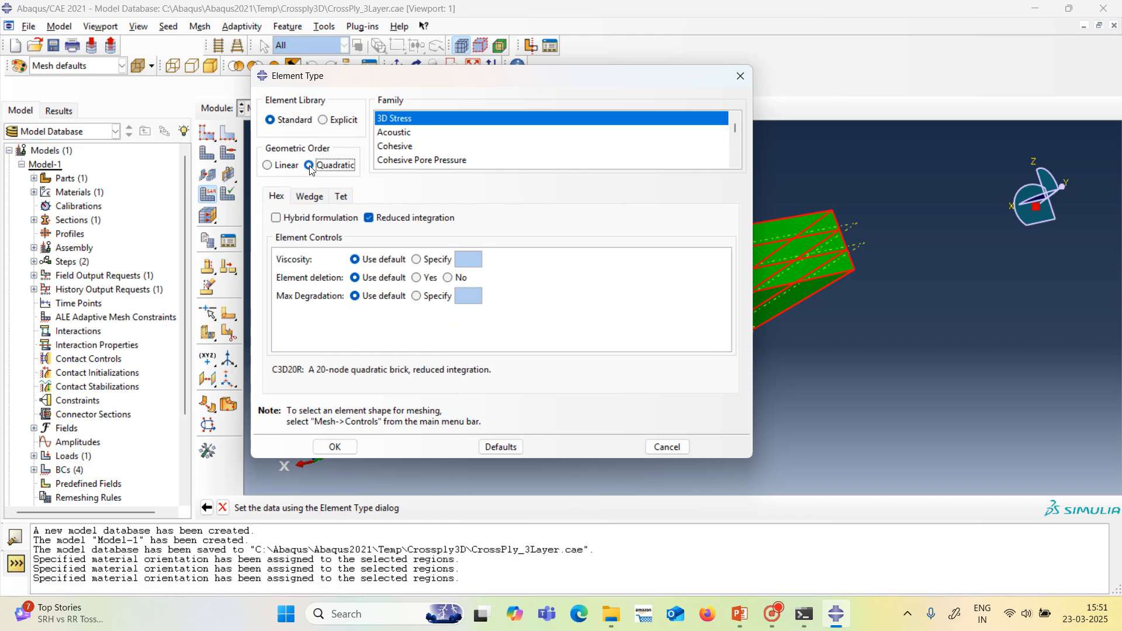
{"action": "left_click", "coordinate": [269, 166]}
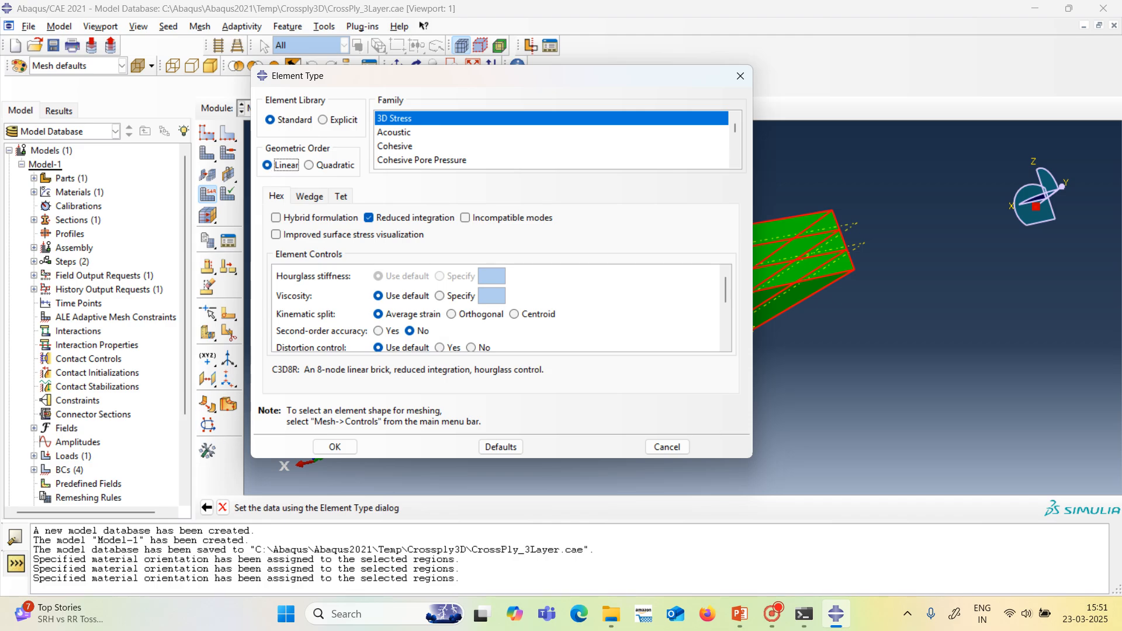
{"action": "double_click", "coordinate": [284, 370]}
{"action": "left_click", "coordinate": [309, 165]}
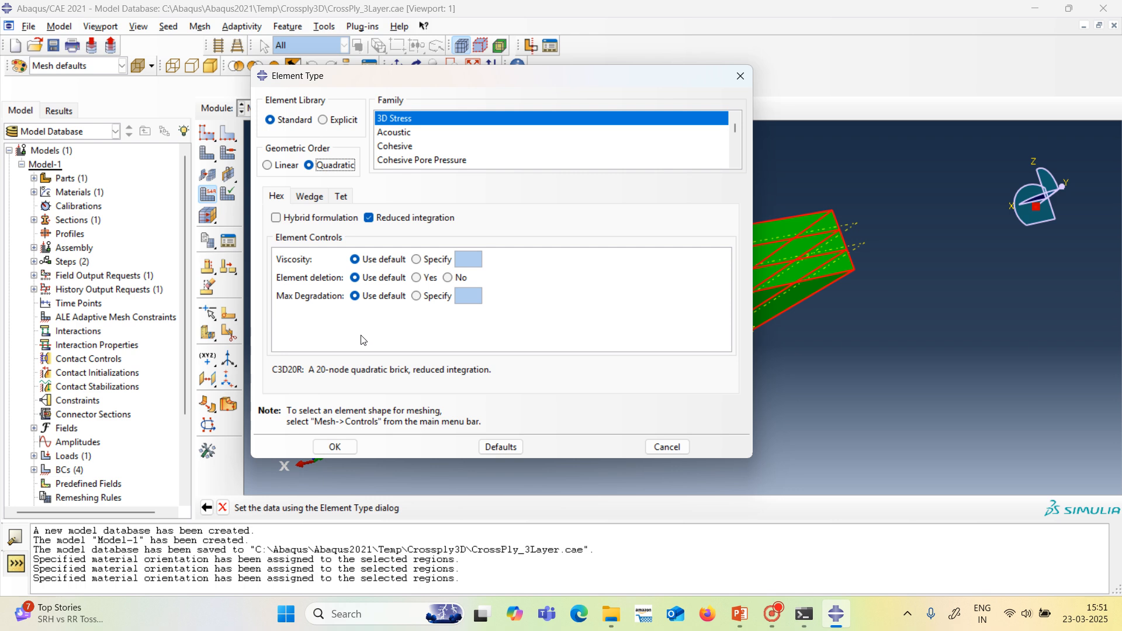
{"action": "left_click_drag", "start_coordinate": [304, 370], "coordinate": [272, 369]}
{"action": "left_click", "coordinate": [349, 370]}
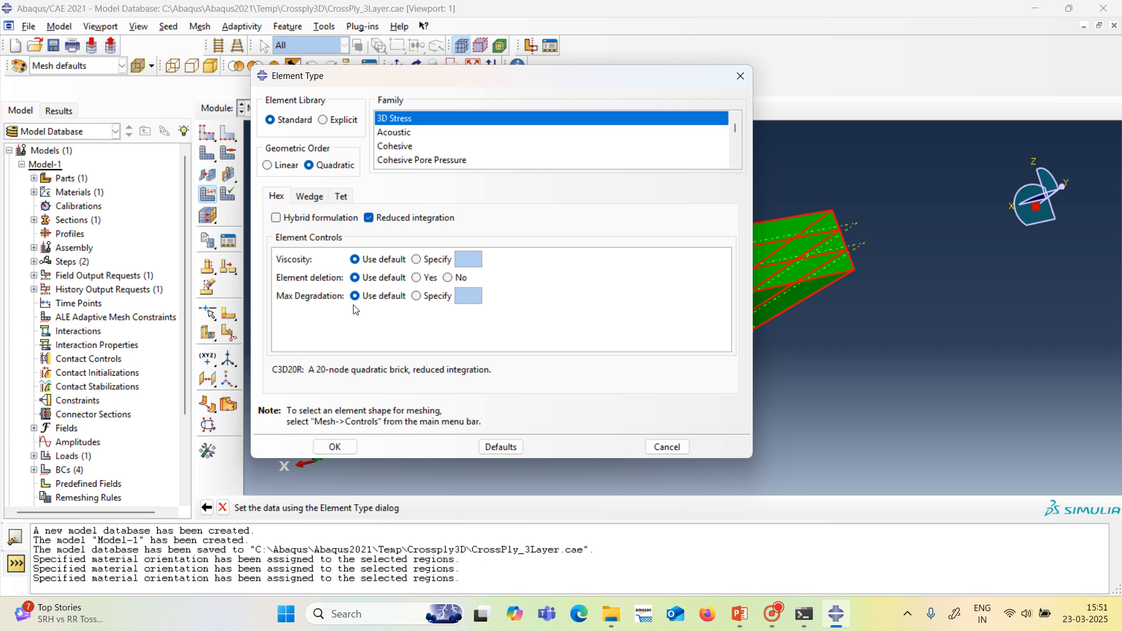
{"action": "left_click", "coordinate": [347, 448]}
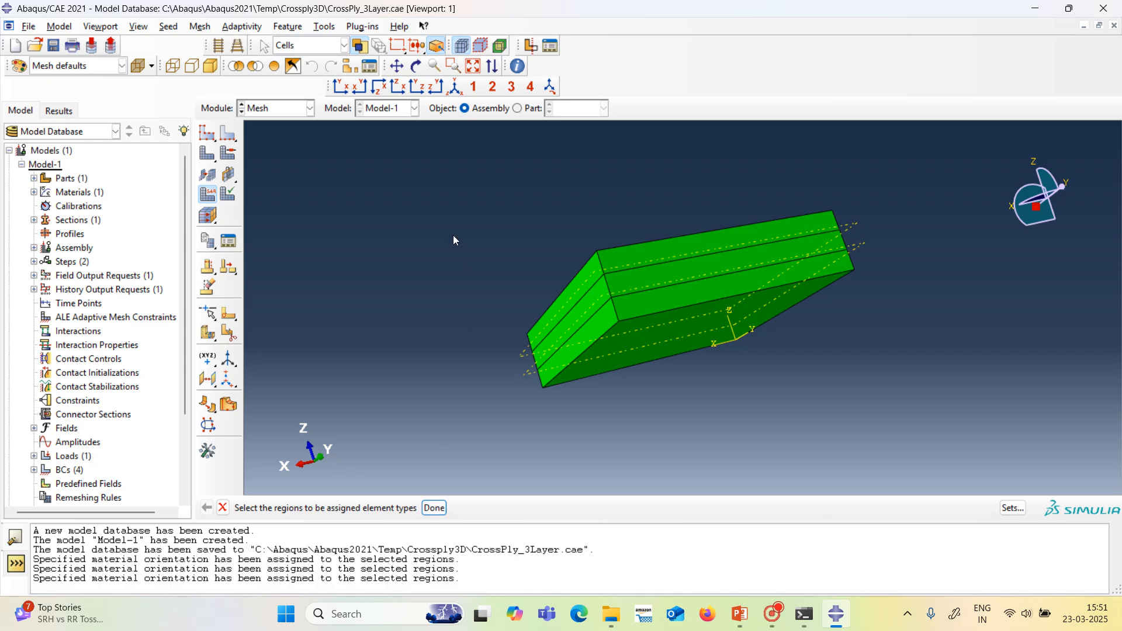
Check the element type settings of all three plate layers and leave them as they are.
{"action": "left_click_drag", "start_coordinate": [451, 224], "coordinate": [877, 403]}
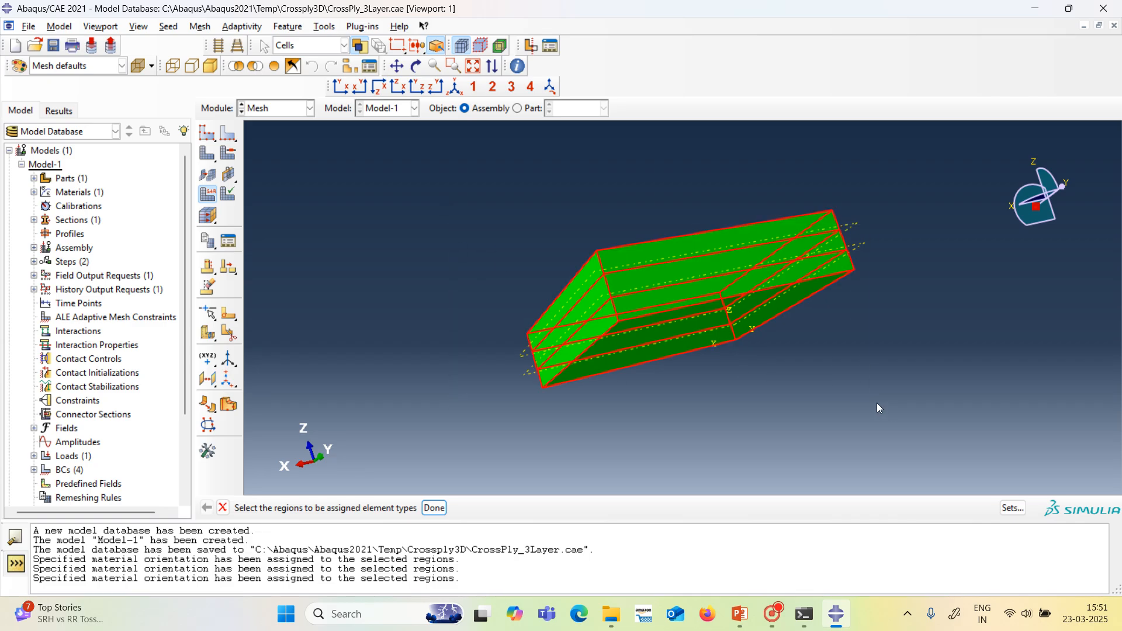
{"action": "left_click", "coordinate": [445, 508]}
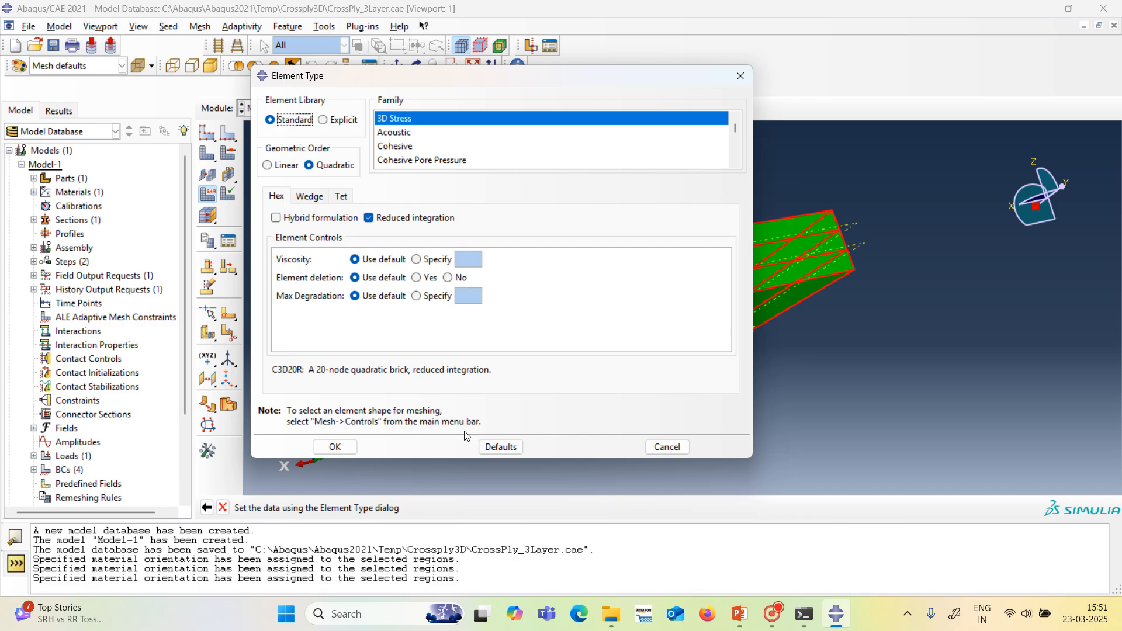
{"action": "left_click", "coordinate": [669, 450]}
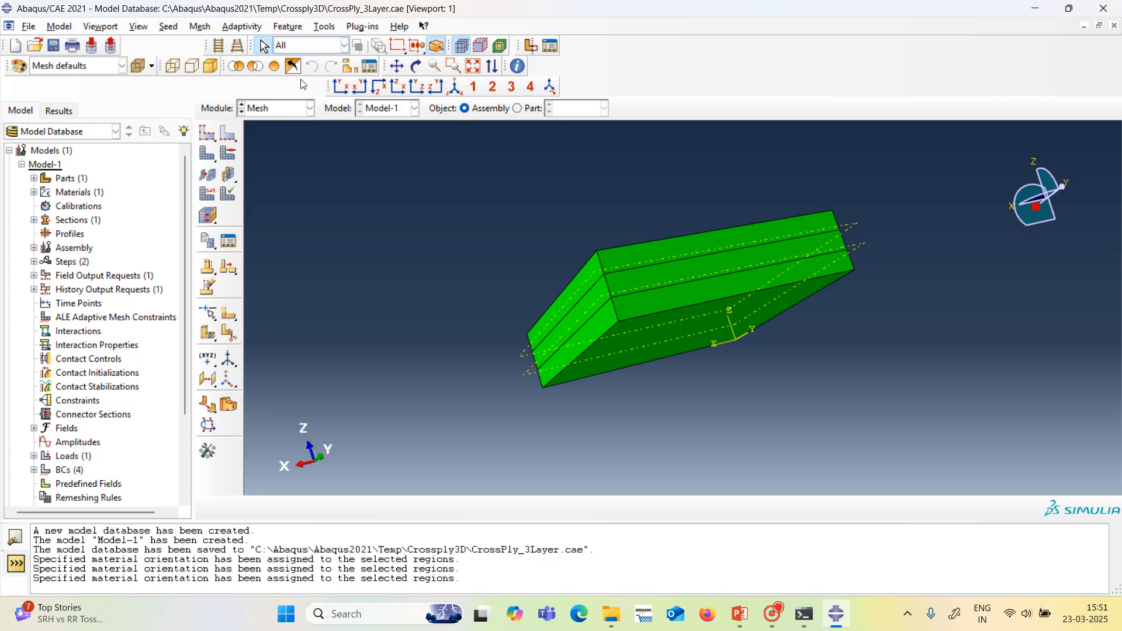
Try to verify the mesh of the plate assembly.
{"action": "left_click", "coordinate": [290, 26]}
{"action": "mouse_move", "coordinate": [320, 28]}
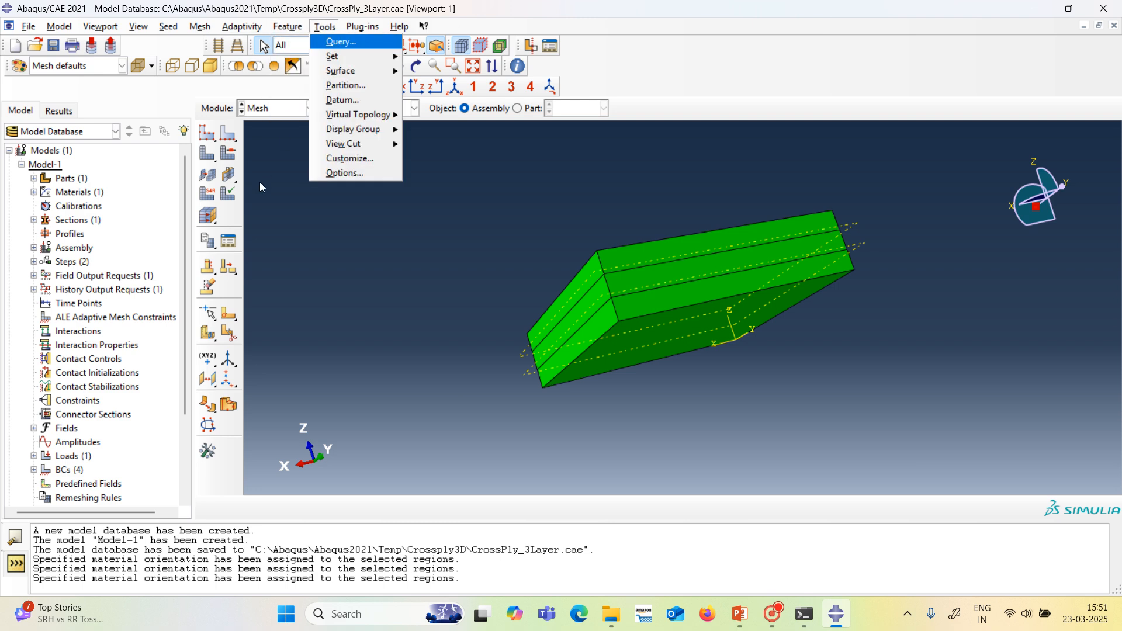
{"action": "left_click", "coordinate": [285, 227]}
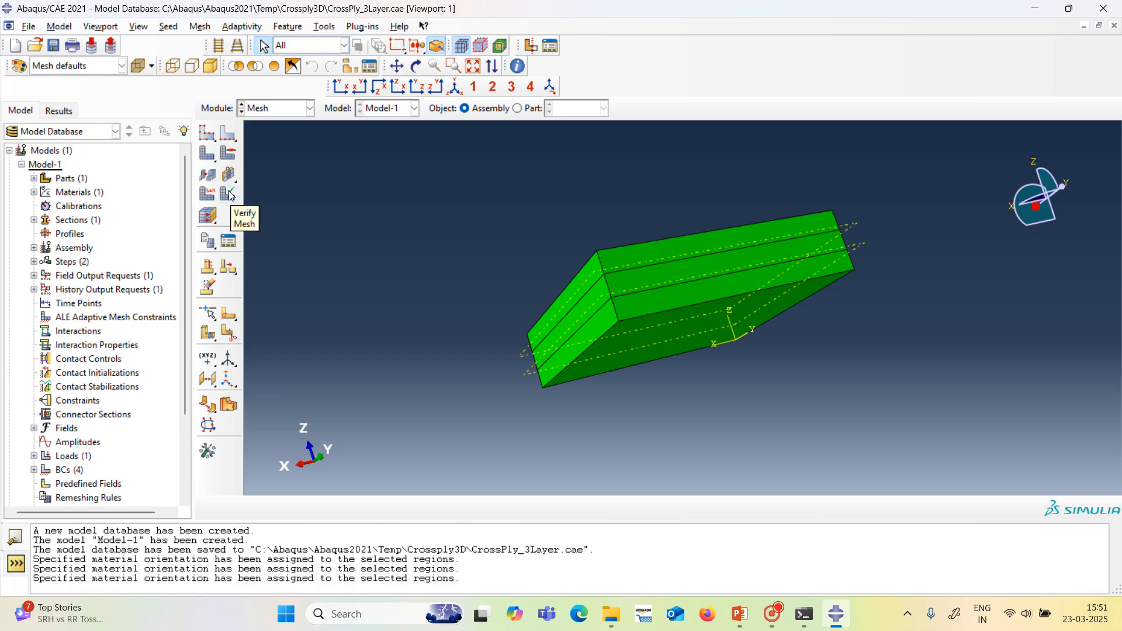
{"action": "left_click", "coordinate": [231, 196]}
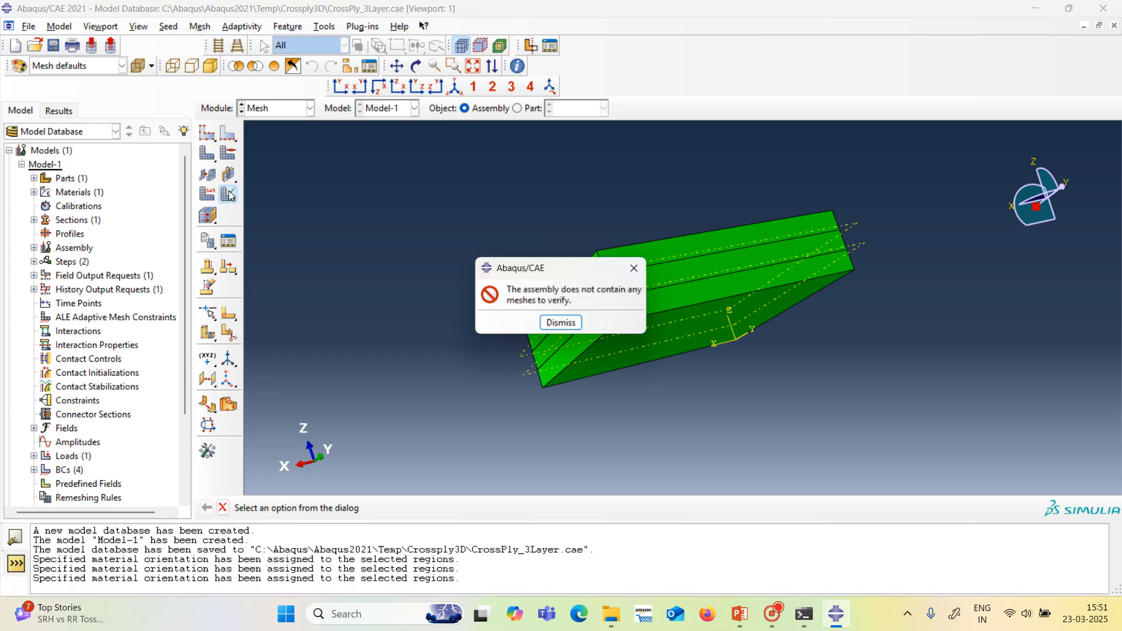
{"action": "left_click", "coordinate": [546, 323]}
{"action": "left_click_drag", "start_coordinate": [326, 202], "coordinate": [952, 445]}
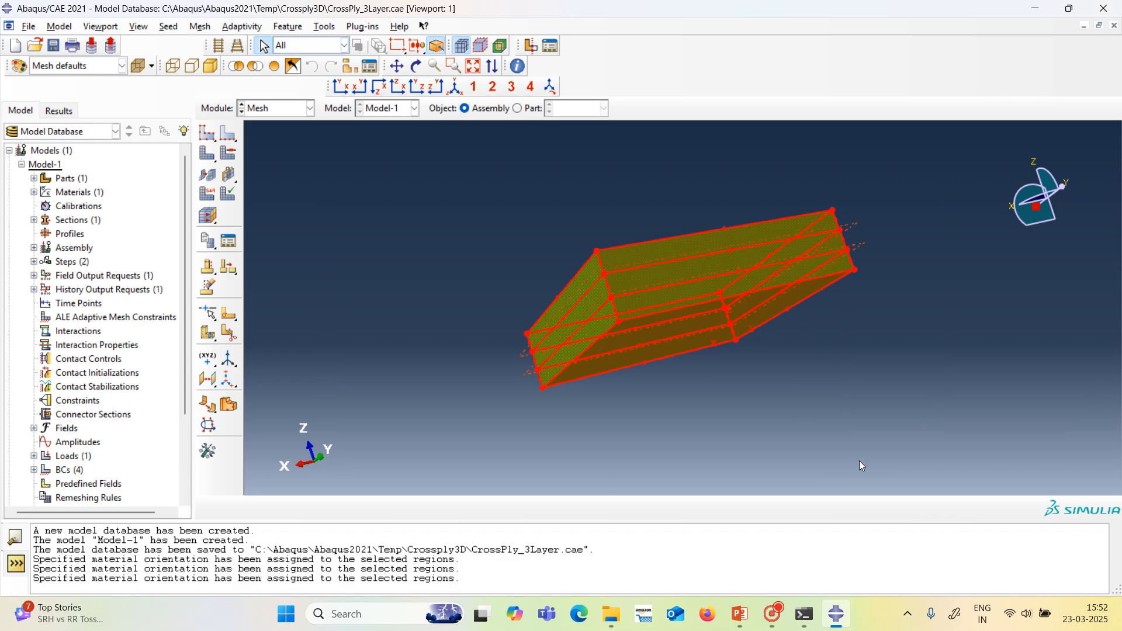
{"action": "left_click", "coordinate": [432, 358]}
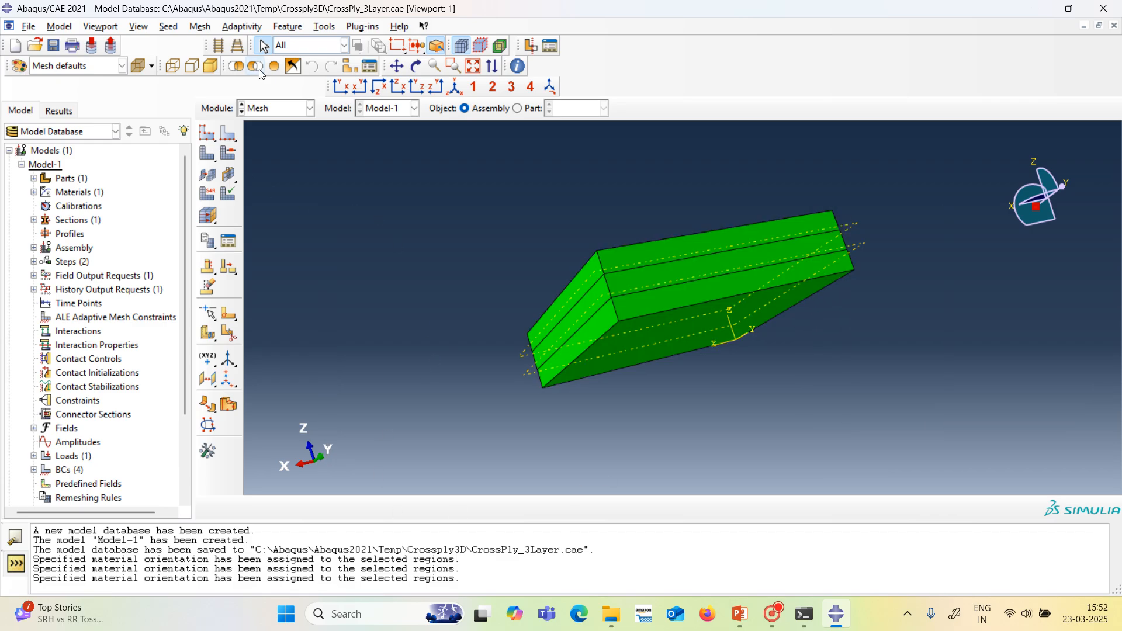
Reopen the element type assignment for the whole plate and accept Standard quadratic 3D Stress hex elements, C3D20R, with reduced integration.
{"action": "left_click", "coordinate": [208, 27]}
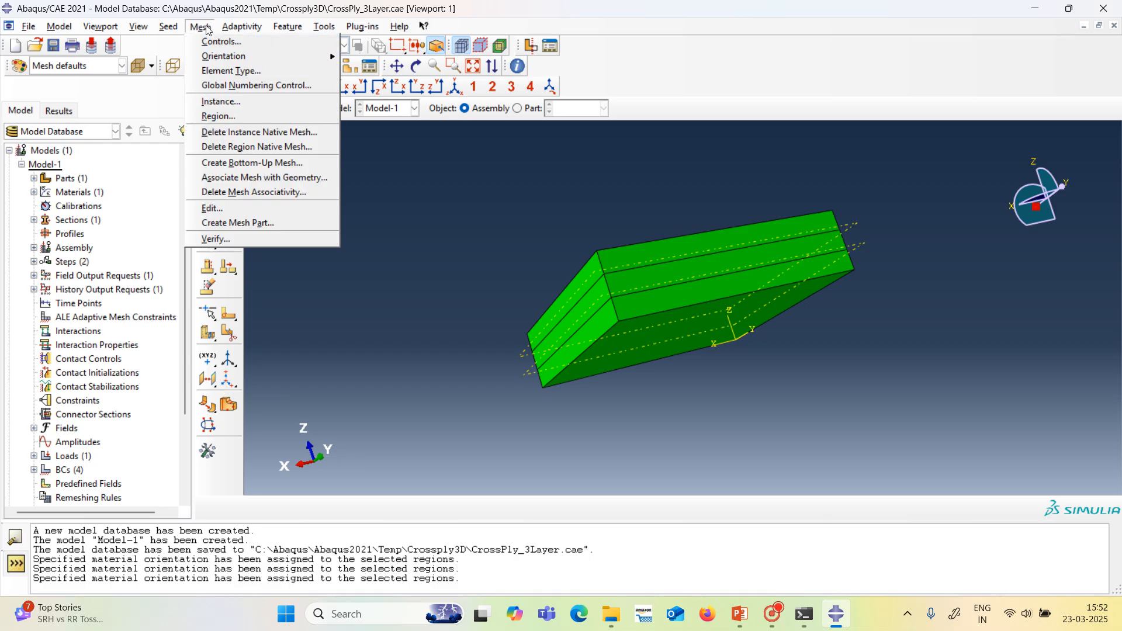
{"action": "left_click", "coordinate": [231, 71]}
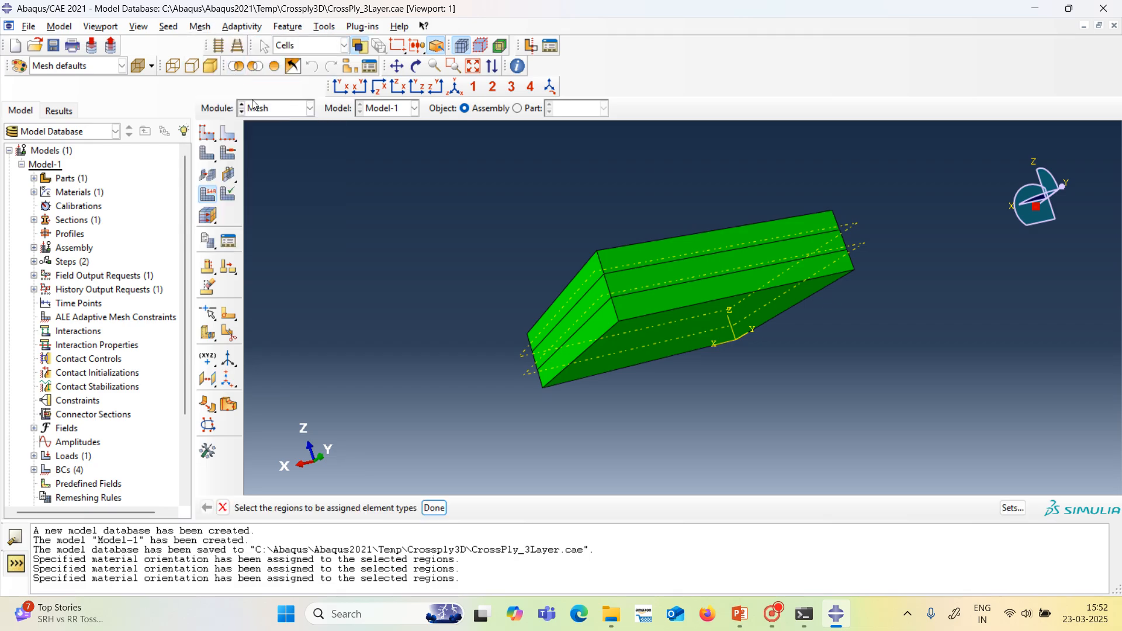
{"action": "left_click_drag", "start_coordinate": [378, 174], "coordinate": [964, 442]}
{"action": "left_click", "coordinate": [434, 508]}
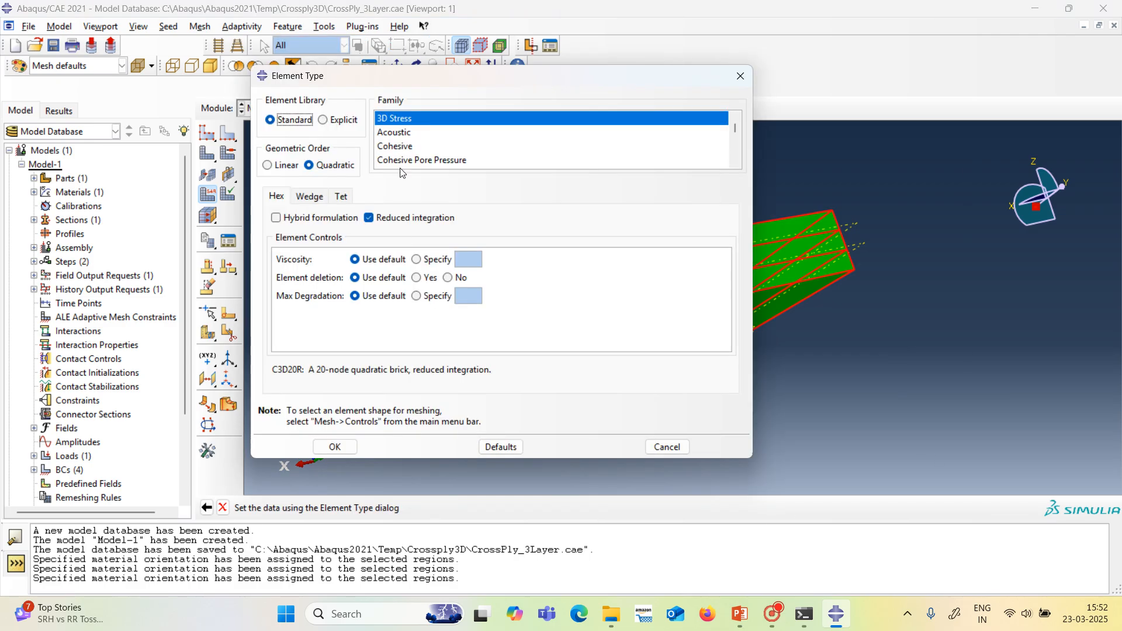
{"action": "left_click", "coordinate": [342, 448]}
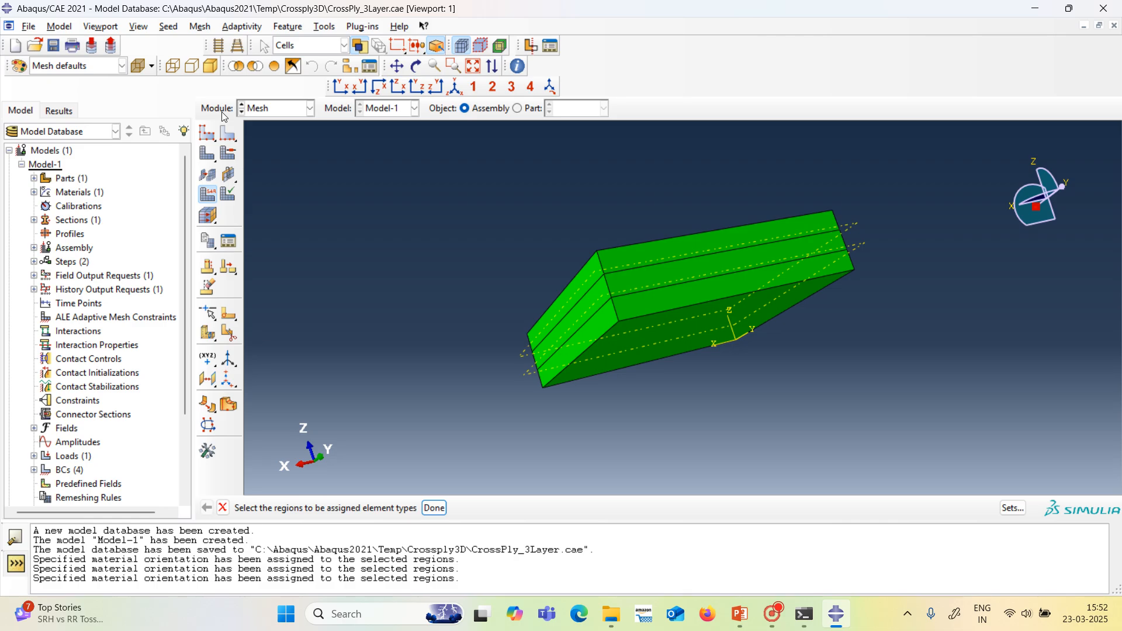
Seed the plate instance with an approximate global size of 5.
{"action": "left_click", "coordinate": [207, 134]}
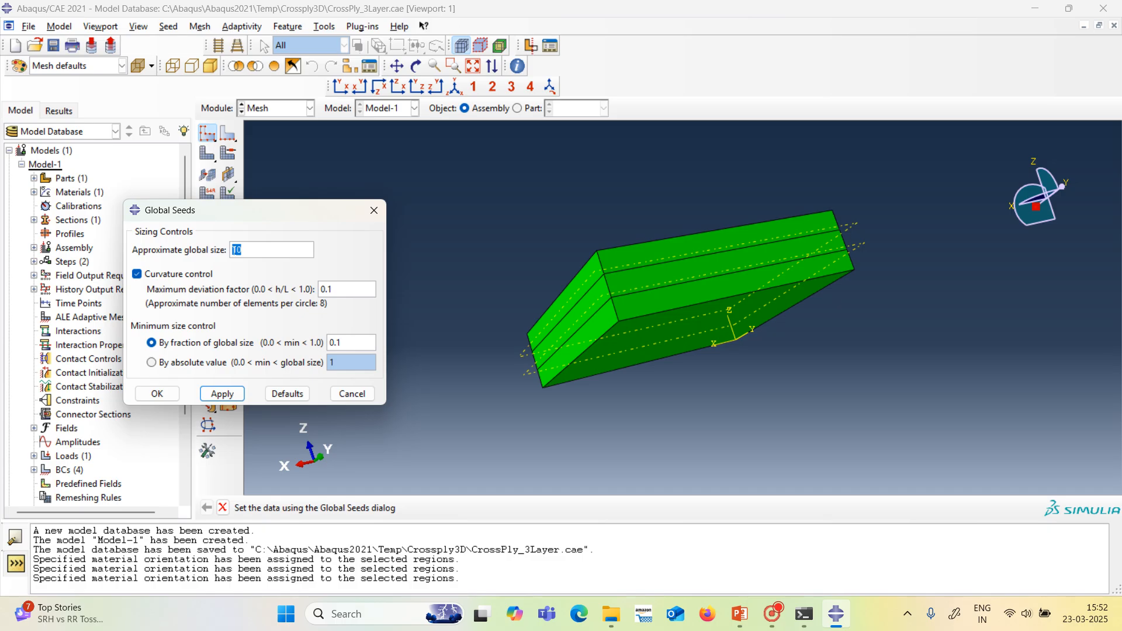
{"action": "type", "text": "5"}
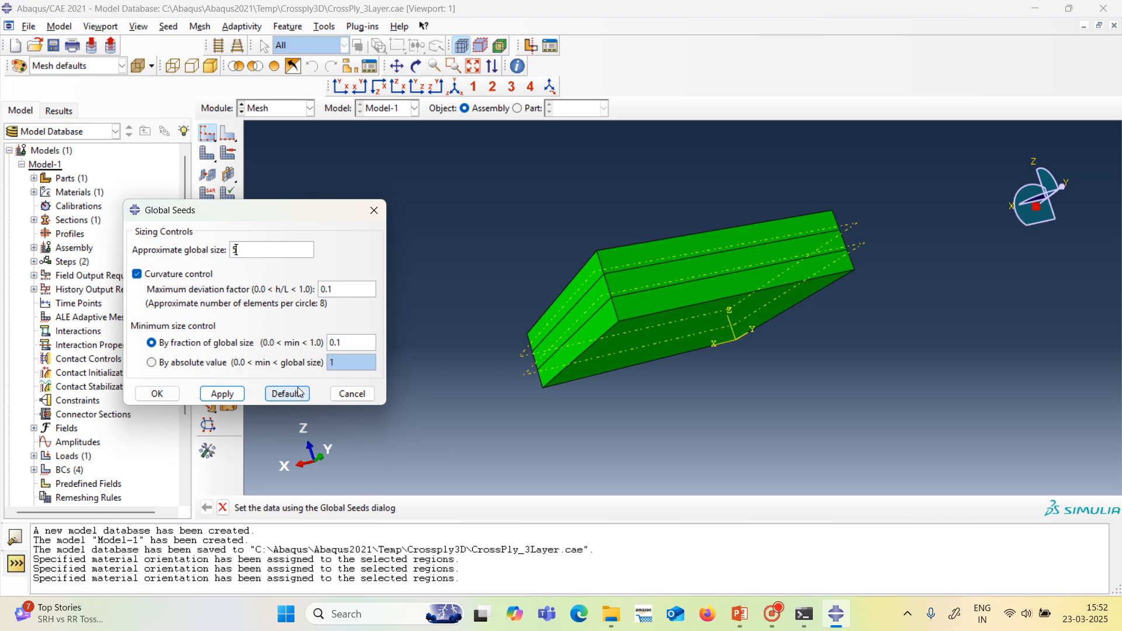
{"action": "left_click", "coordinate": [221, 394]}
{"action": "left_click", "coordinate": [156, 393]}
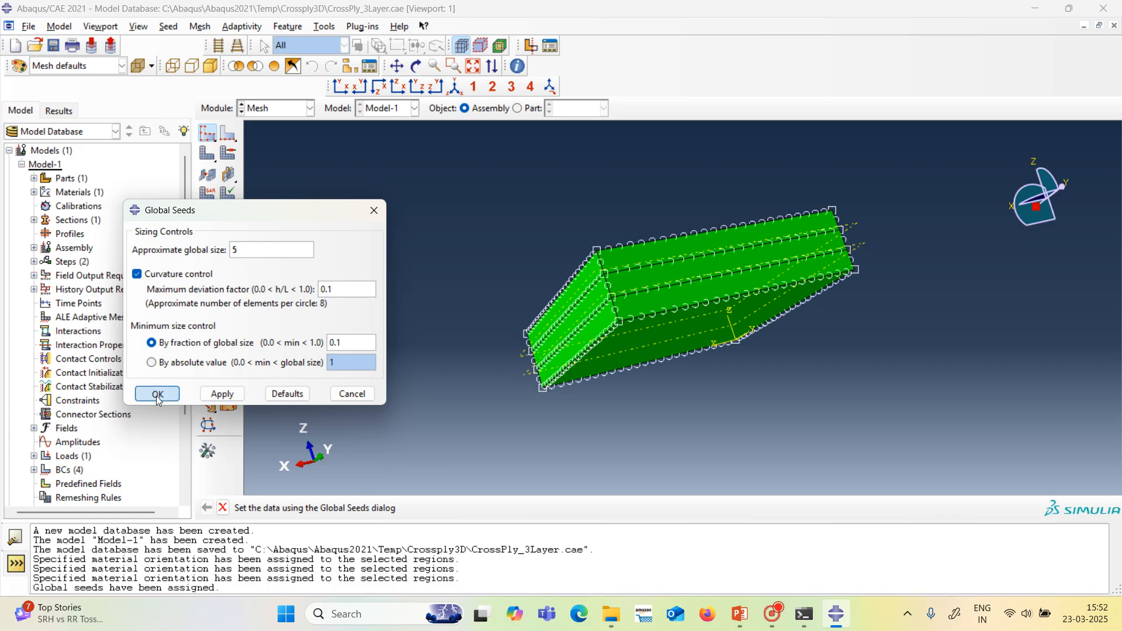
Generate the mesh on the plate's part instance and inspect it from its top and side faces.
{"action": "left_click", "coordinate": [207, 153]}
{"action": "left_click", "coordinate": [364, 508]}
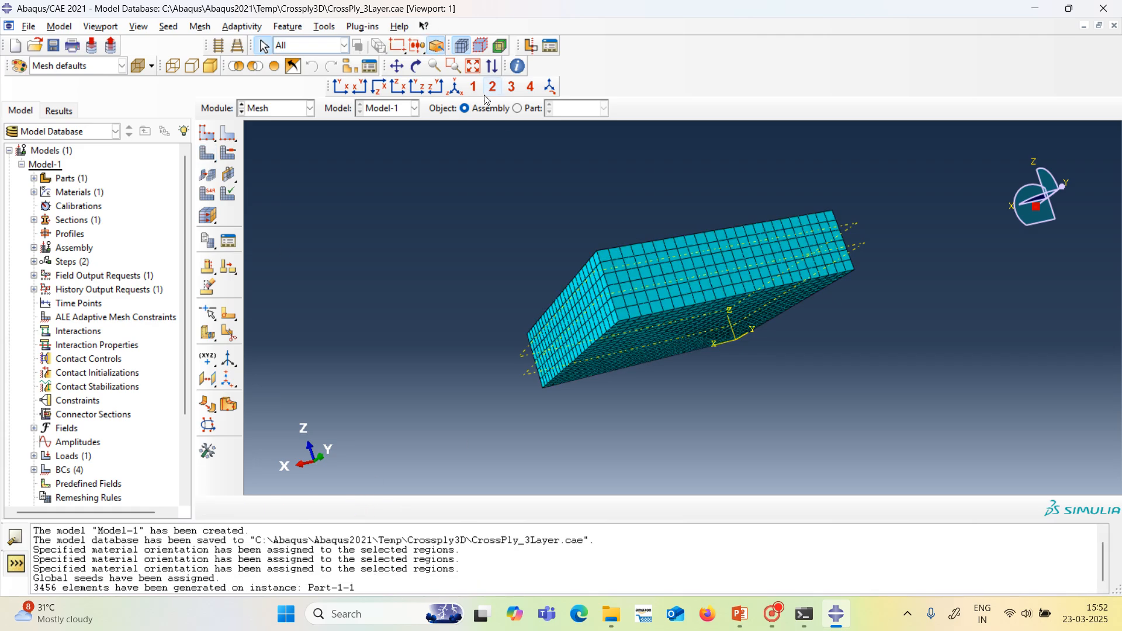
{"action": "left_click", "coordinate": [417, 66]}
{"action": "left_click_drag", "start_coordinate": [558, 210], "coordinate": [672, 374]}
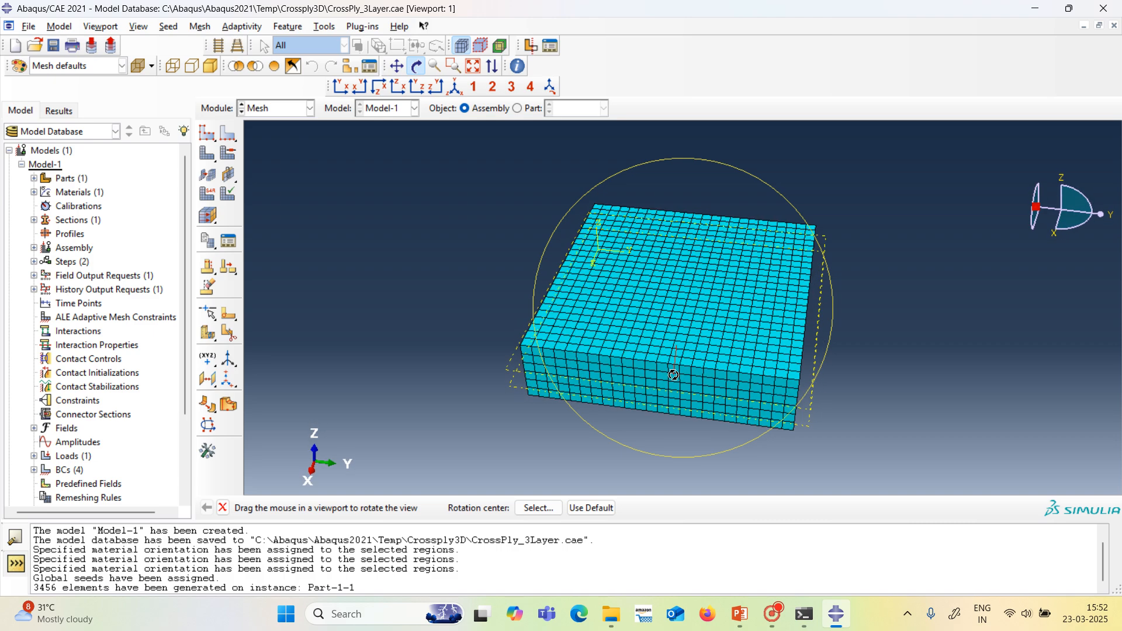
{"action": "left_click", "coordinate": [416, 66]}
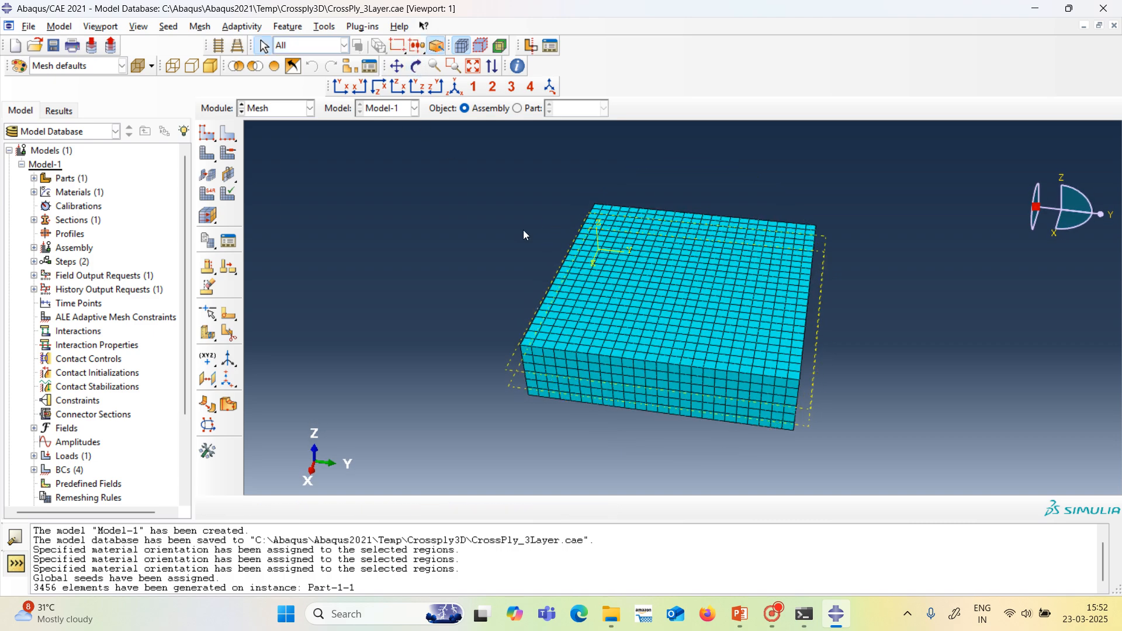
Switch to the Job module and create the full analysis job Job-1 for Model-1 with default settings.
{"action": "left_click", "coordinate": [310, 108]}
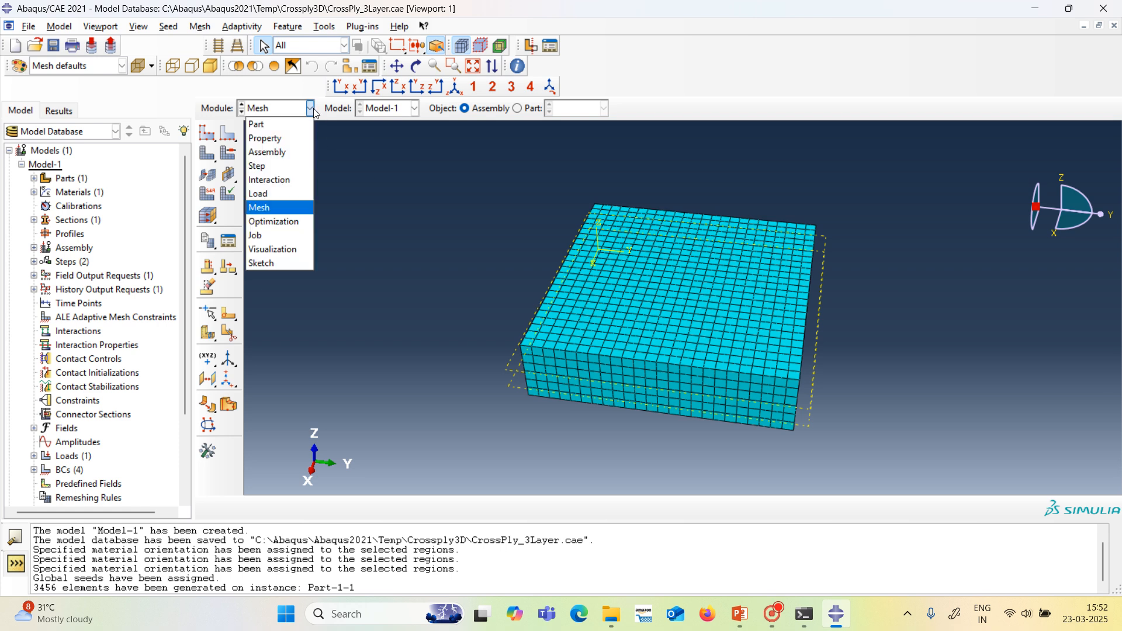
{"action": "left_click", "coordinate": [301, 234]}
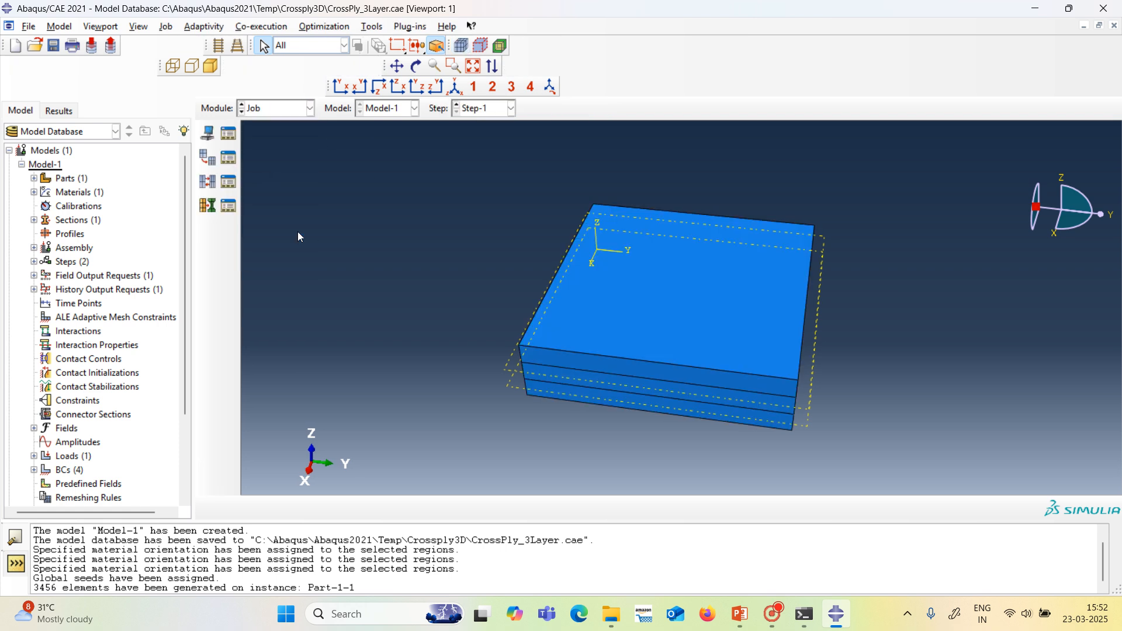
{"action": "left_click", "coordinate": [210, 136]}
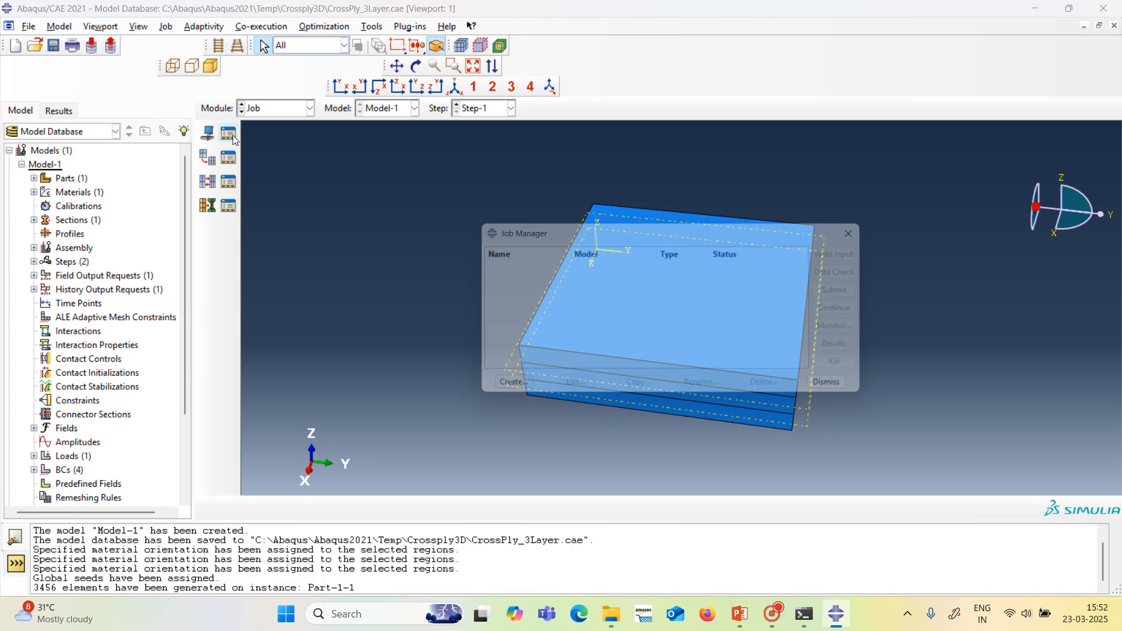
{"action": "left_click", "coordinate": [506, 393]}
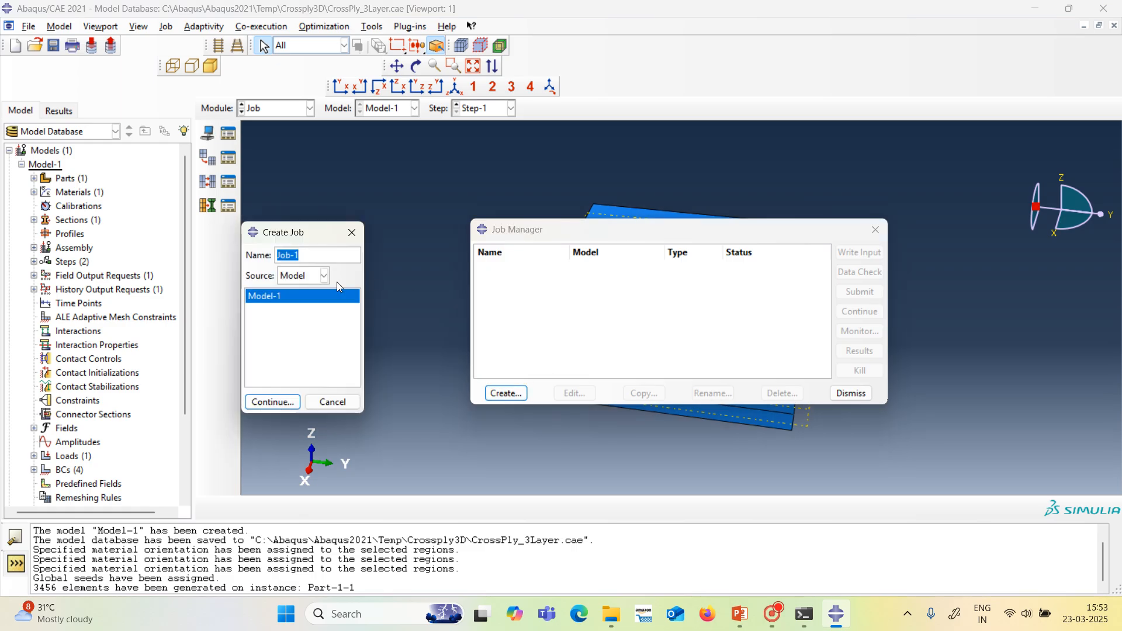
{"action": "left_click", "coordinate": [292, 402]}
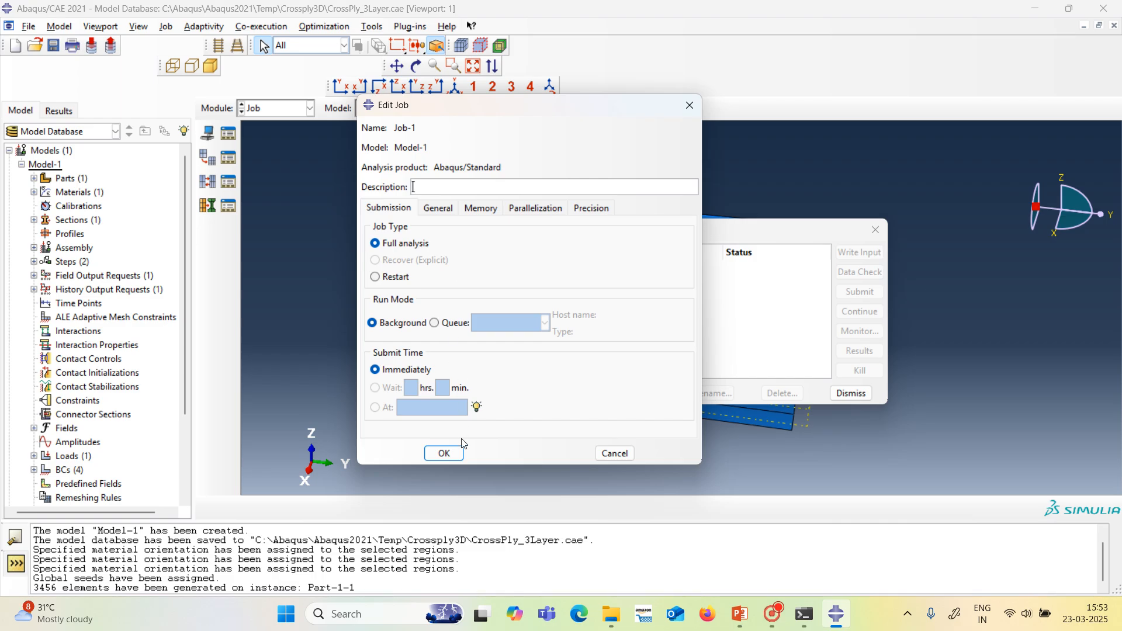
{"action": "left_click", "coordinate": [444, 453]}
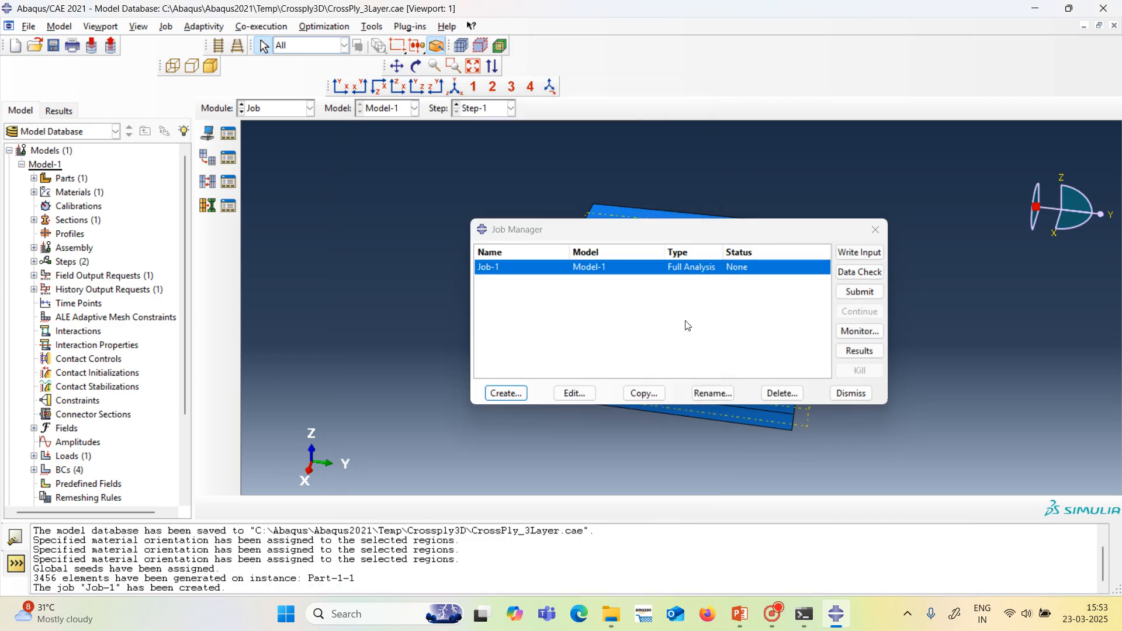
Run a data check on Job-1 and submit it for analysis, overwriting the existing job files.
{"action": "left_click", "coordinate": [856, 274]}
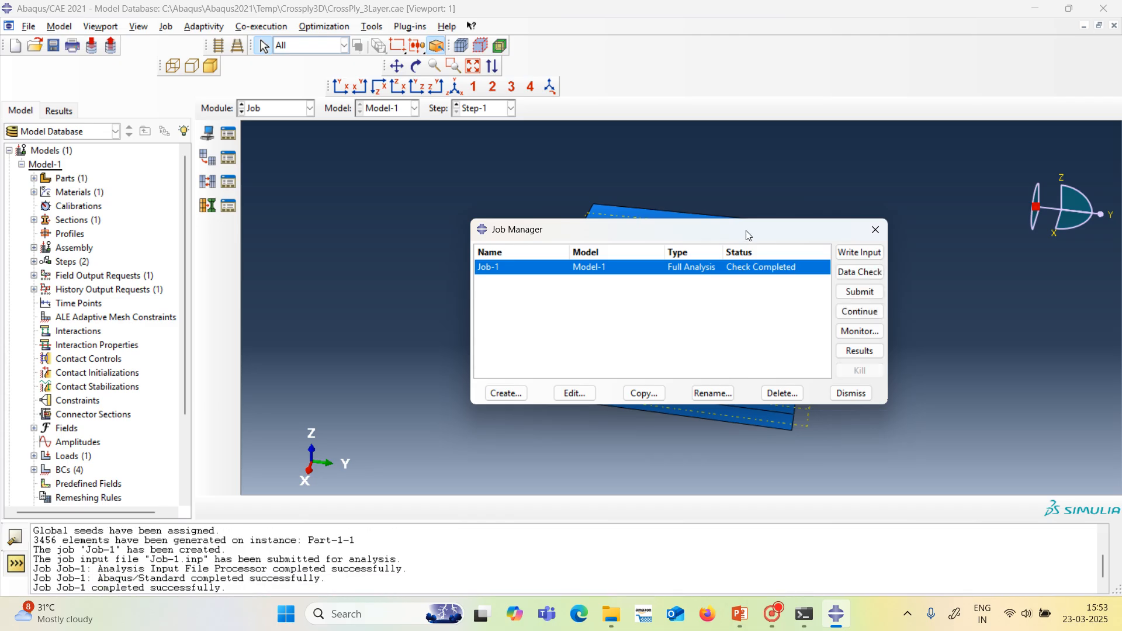
{"action": "left_click", "coordinate": [852, 294]}
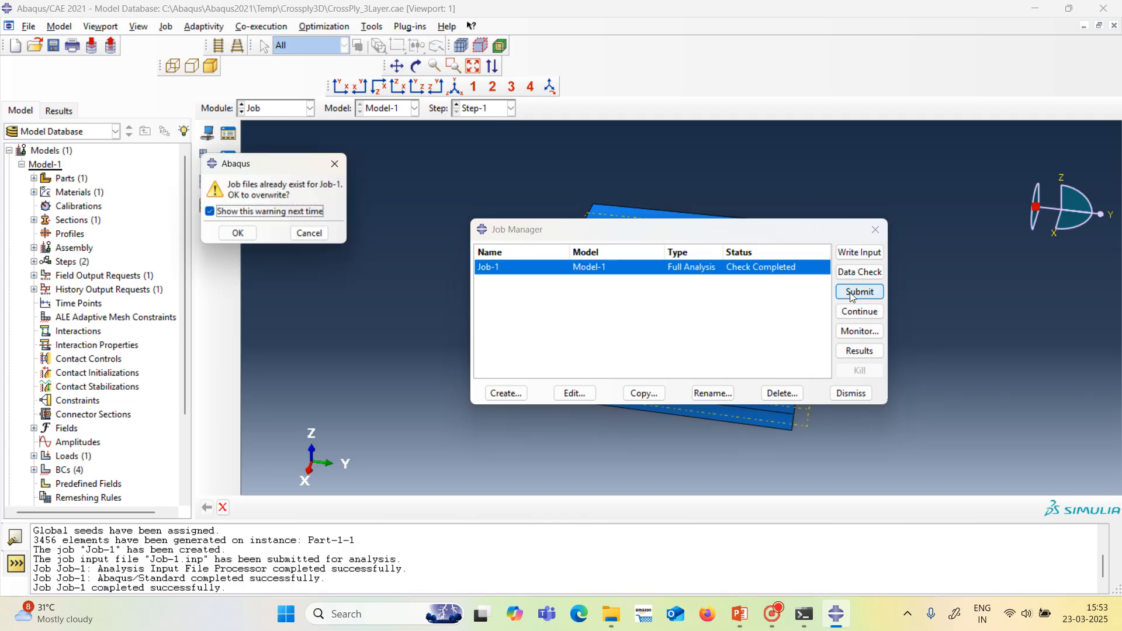
{"action": "left_click", "coordinate": [243, 235]}
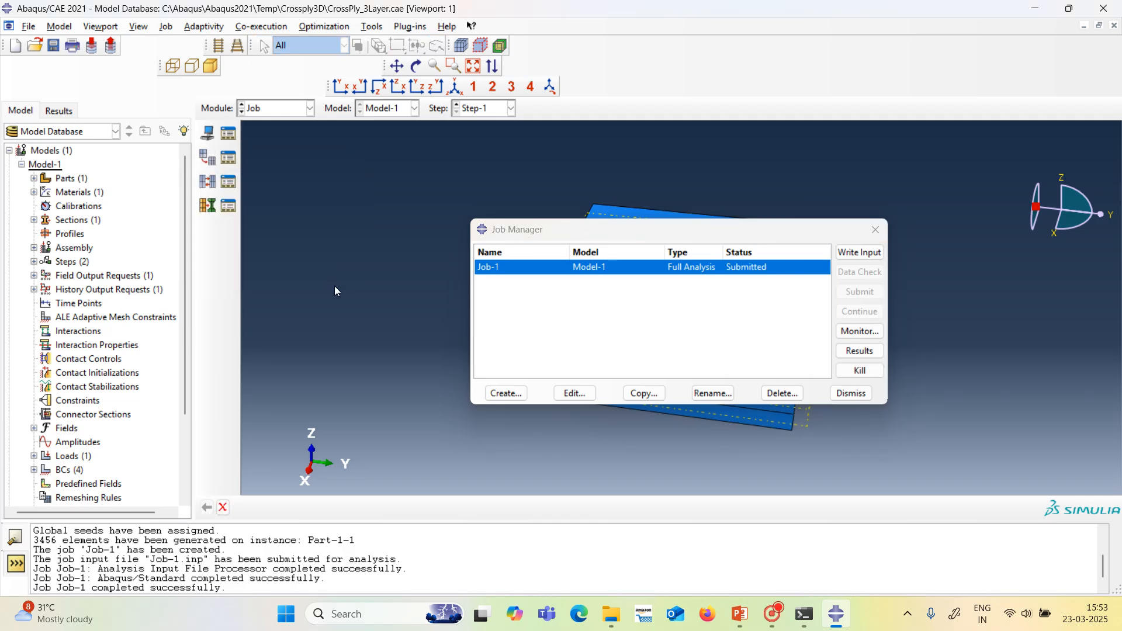
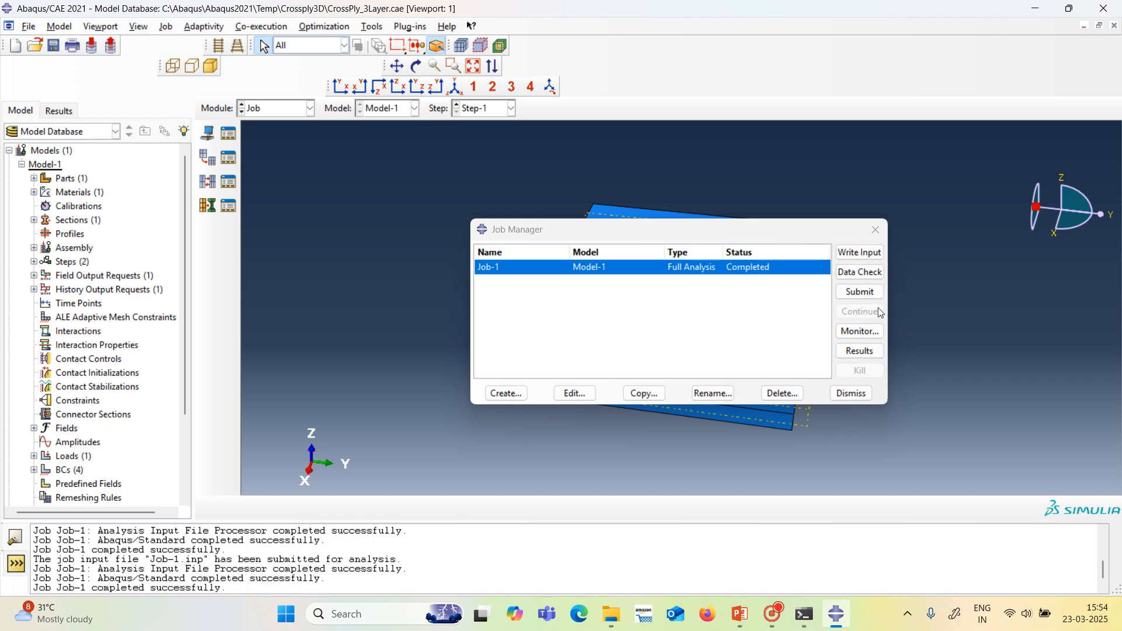
Open the Job-1 results and display the Mises stress contours on the deformed plate, viewed from its top surface.
{"action": "left_click", "coordinate": [859, 351]}
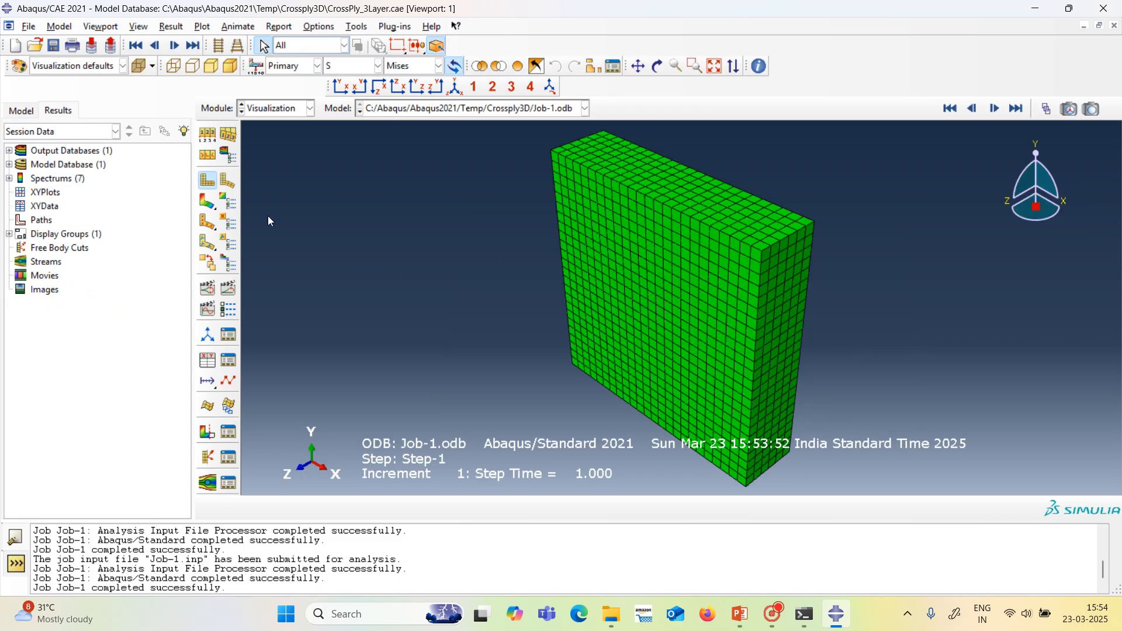
{"action": "left_click", "coordinate": [207, 201]}
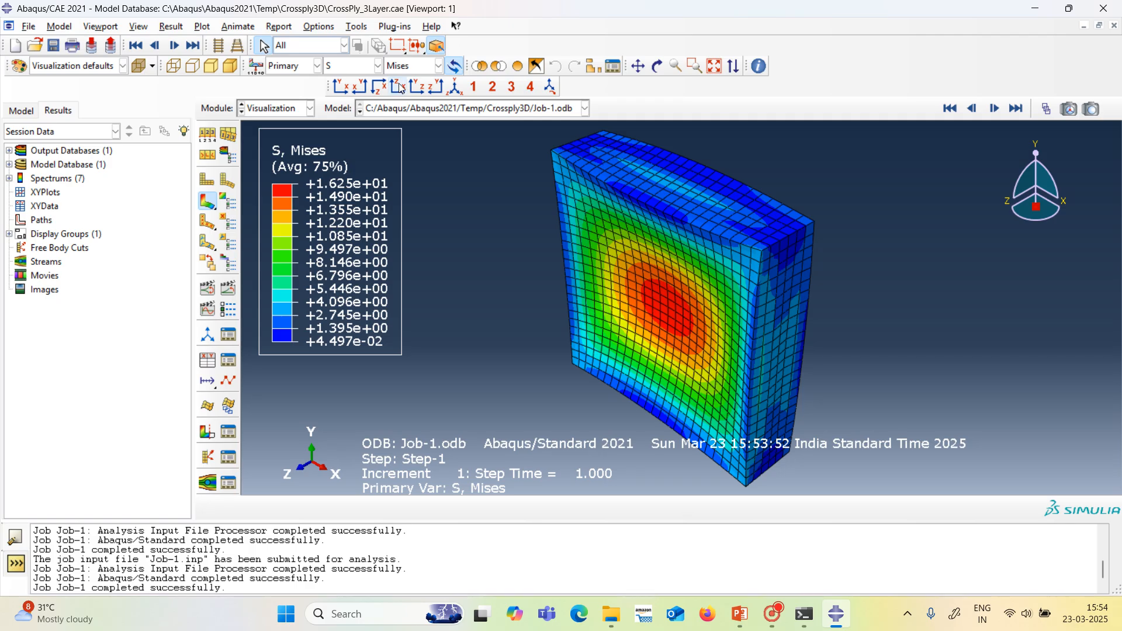
{"action": "left_click", "coordinate": [658, 66]}
{"action": "left_click_drag", "start_coordinate": [675, 193], "coordinate": [642, 400]}
{"action": "left_click_drag", "start_coordinate": [762, 381], "coordinate": [697, 336]}
{"action": "left_click_drag", "start_coordinate": [665, 357], "coordinate": [750, 339]}
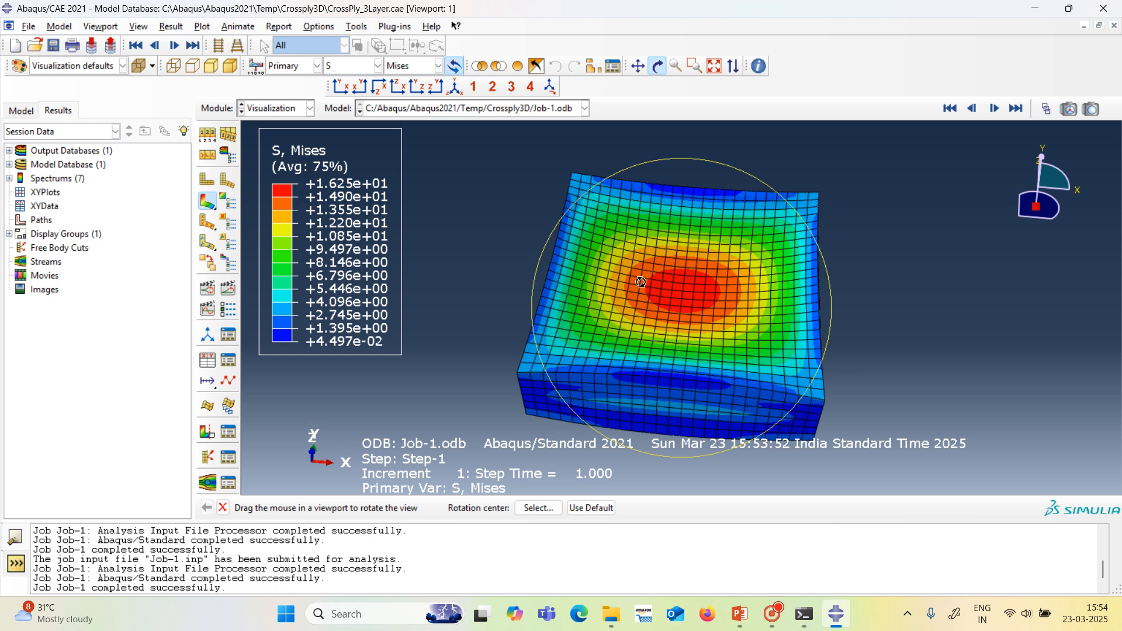
Switch the contour plot to displacement U and examine the magnitude and U1 component.
{"action": "left_click", "coordinate": [378, 66]}
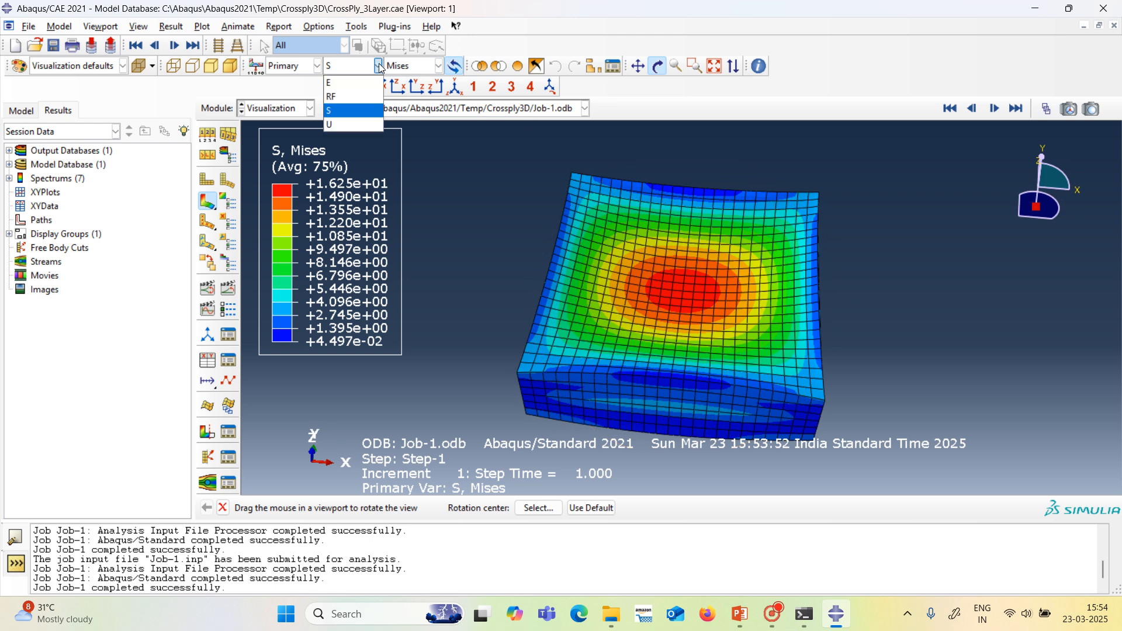
{"action": "left_click", "coordinate": [367, 127]}
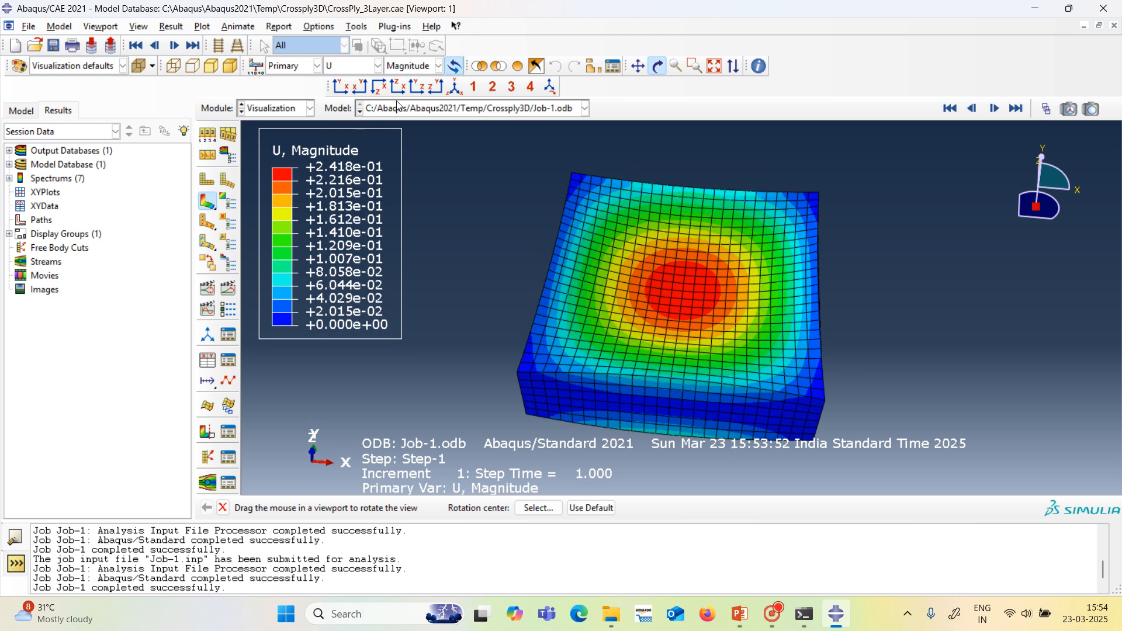
{"action": "left_click", "coordinate": [439, 66]}
{"action": "left_click", "coordinate": [433, 92]}
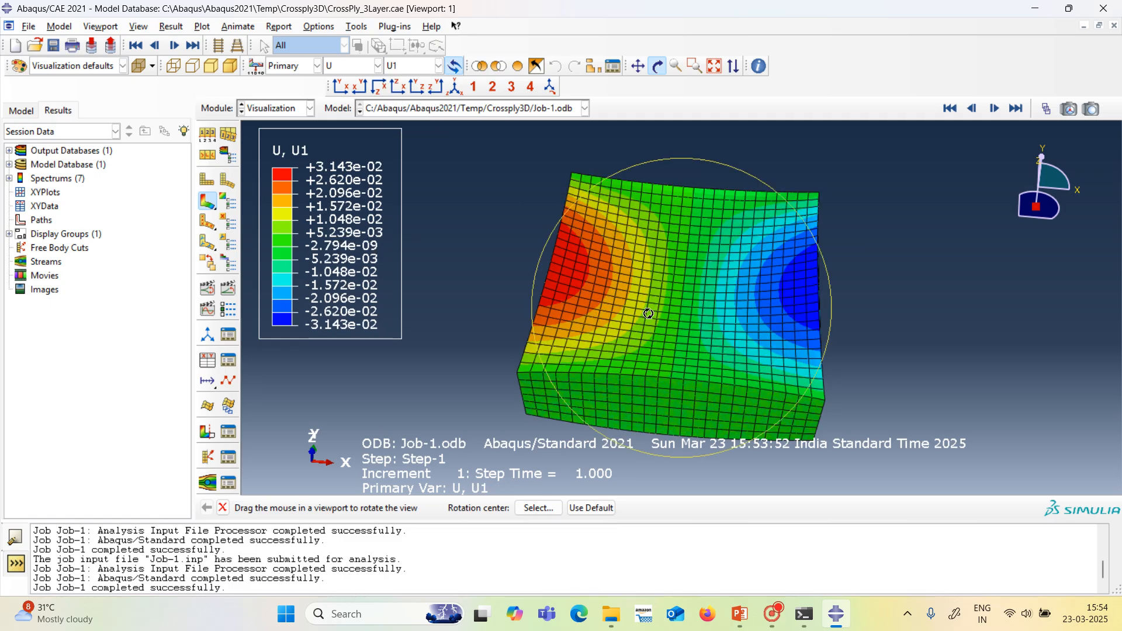
{"action": "mouse_move", "coordinate": [670, 368]}
{"action": "left_mouse_down"}
{"action": "mouse_move", "coordinate": [668, 305]}
{"action": "mouse_move", "coordinate": [840, 277]}
{"action": "mouse_move", "coordinate": [664, 340]}
{"action": "mouse_move", "coordinate": [676, 359]}
{"action": "left_mouse_up"}
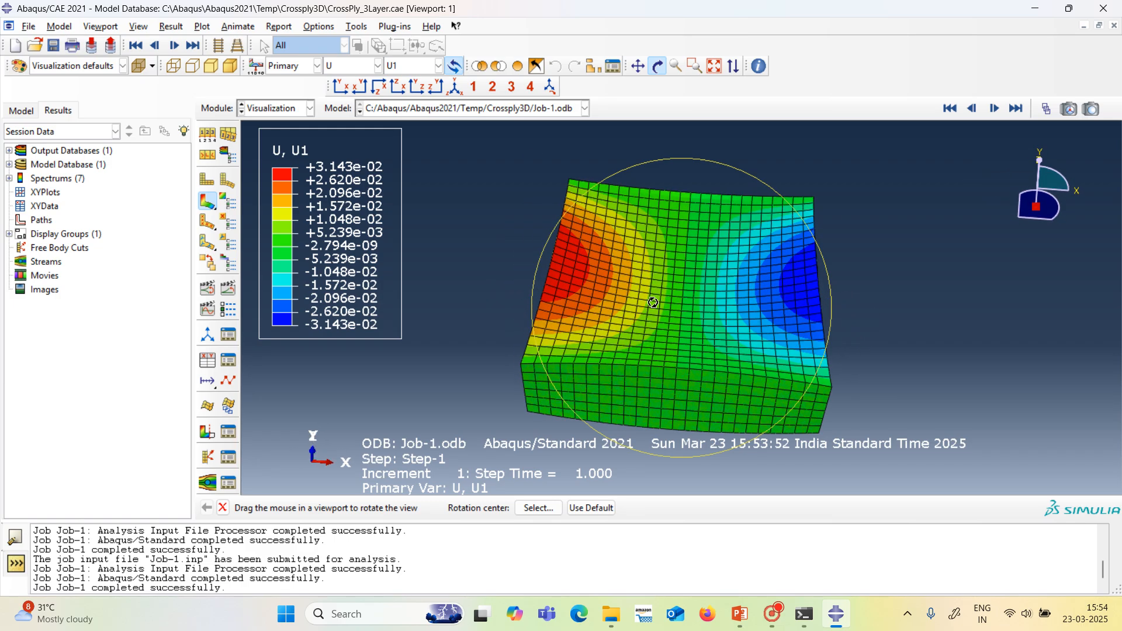
Examine the U2 and U3 displacement component contours on the deformed plate.
{"action": "left_click", "coordinate": [438, 65]}
{"action": "left_click", "coordinate": [433, 114]}
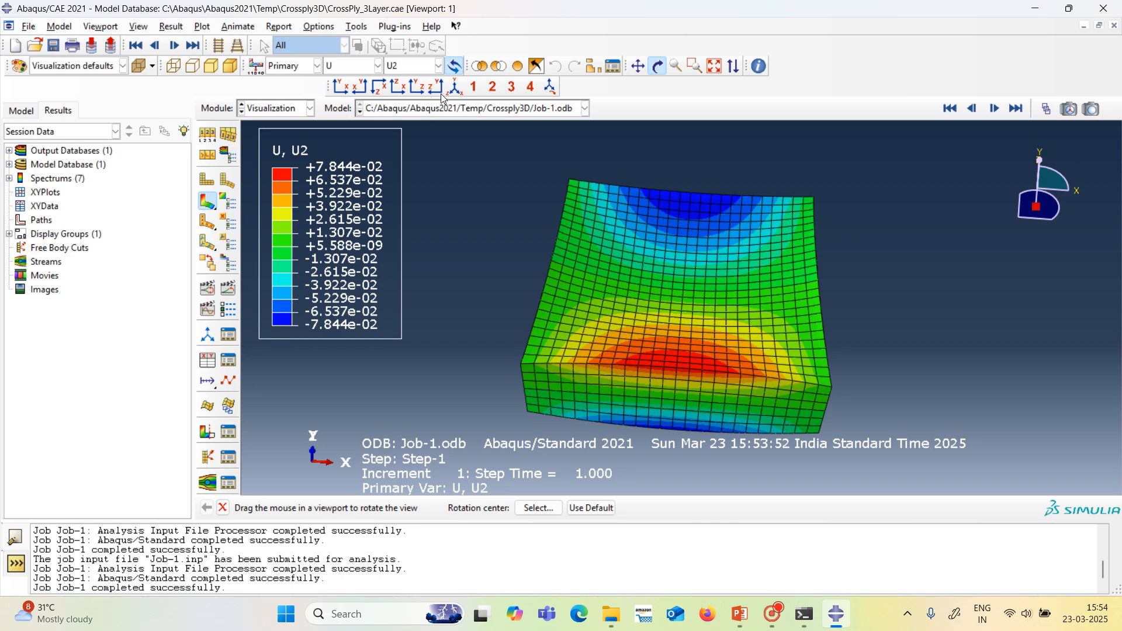
{"action": "left_click", "coordinate": [439, 65]}
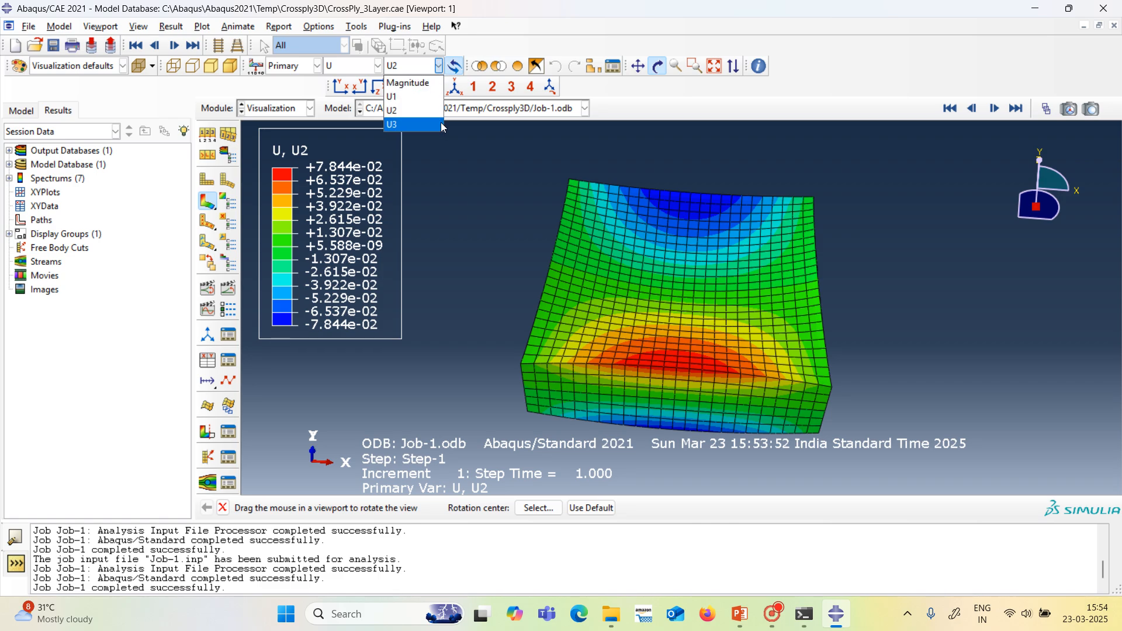
{"action": "left_click", "coordinate": [443, 124]}
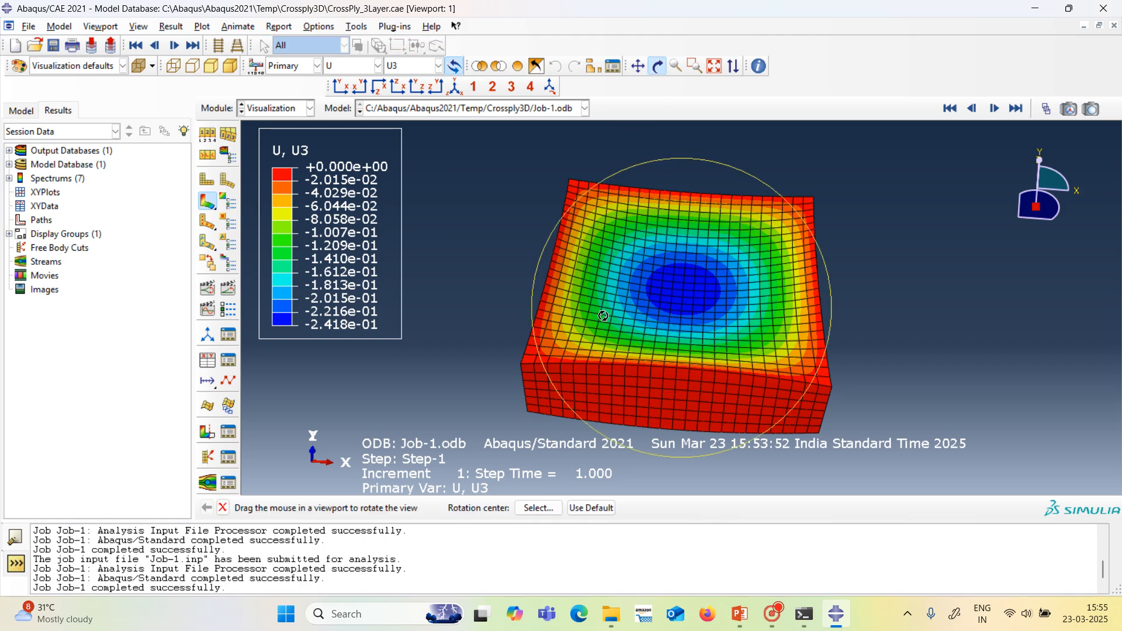
Create a node list path through the plate's thickness at the middle of a side face, picking nodes from top to bottom edge.
{"action": "left_click_drag", "start_coordinate": [603, 316], "coordinate": [630, 308]}
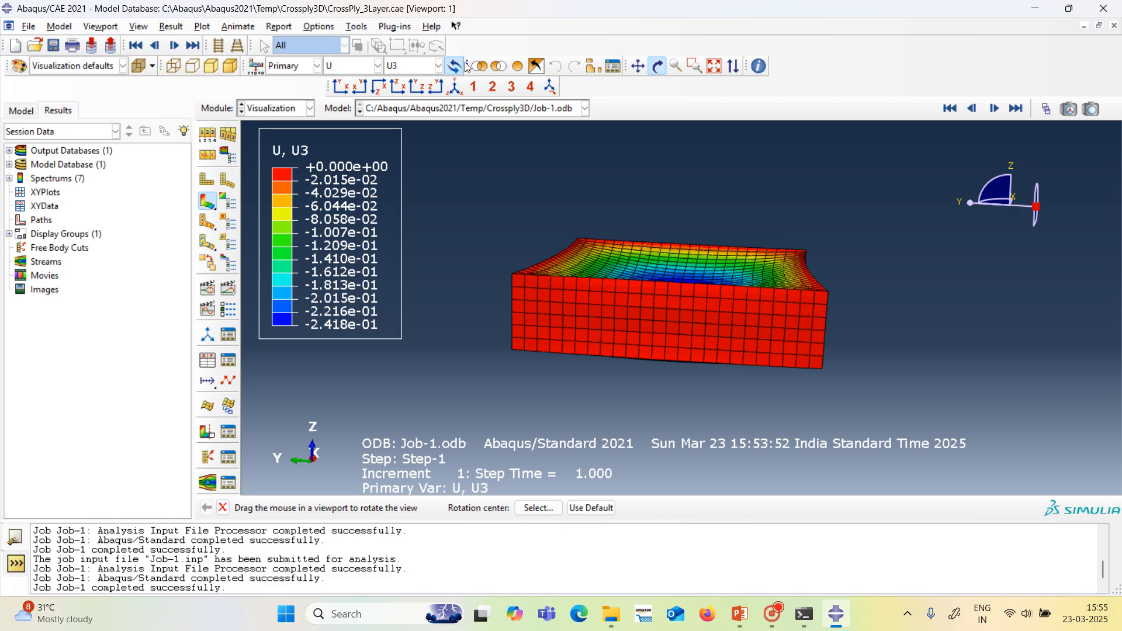
{"action": "left_click", "coordinate": [350, 28]}
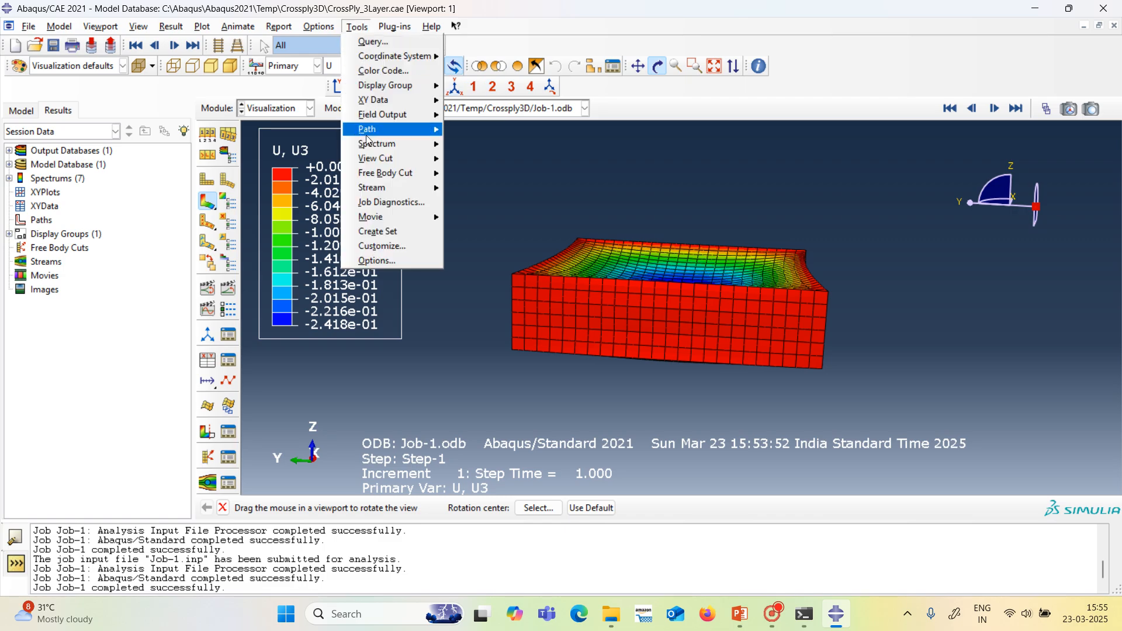
{"action": "mouse_move", "coordinate": [401, 136]}
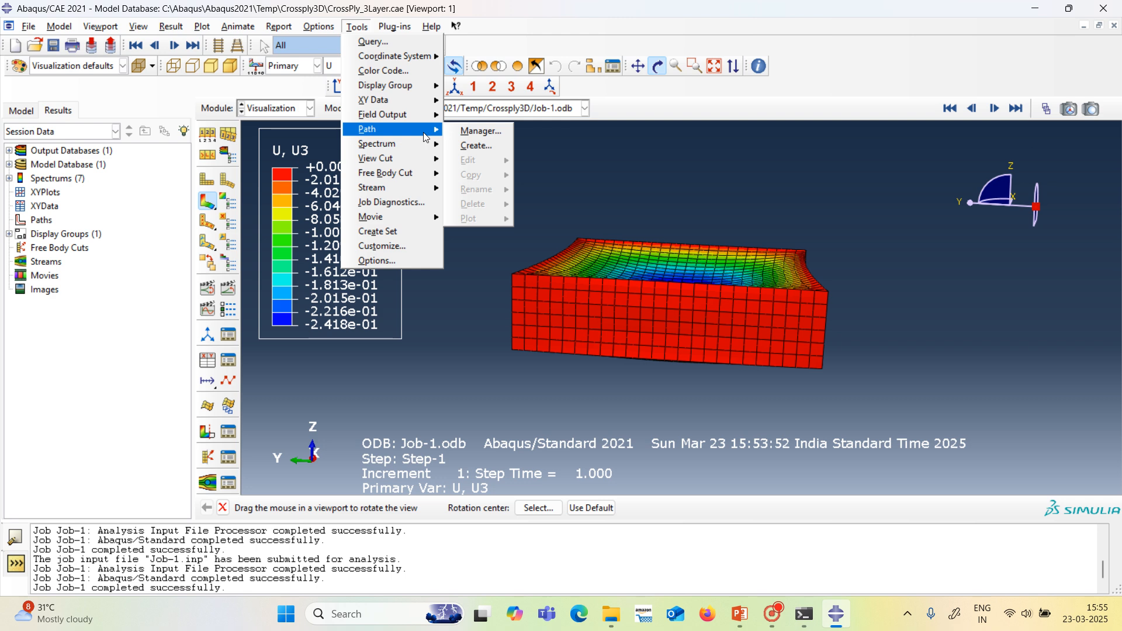
{"action": "left_click", "coordinate": [466, 147]}
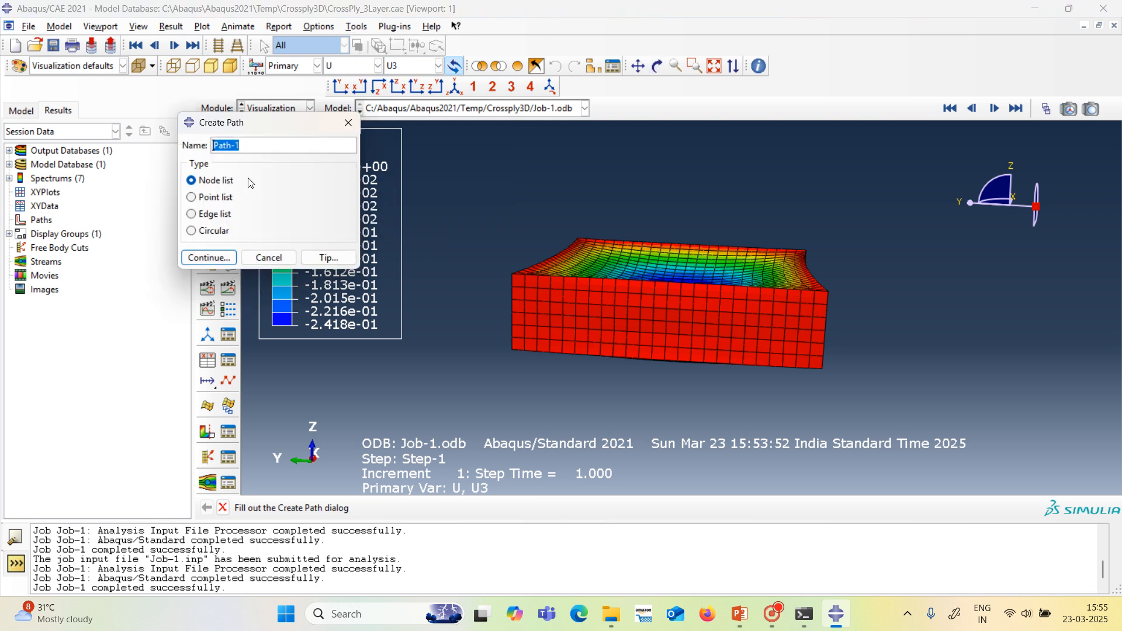
{"action": "left_click", "coordinate": [208, 257]}
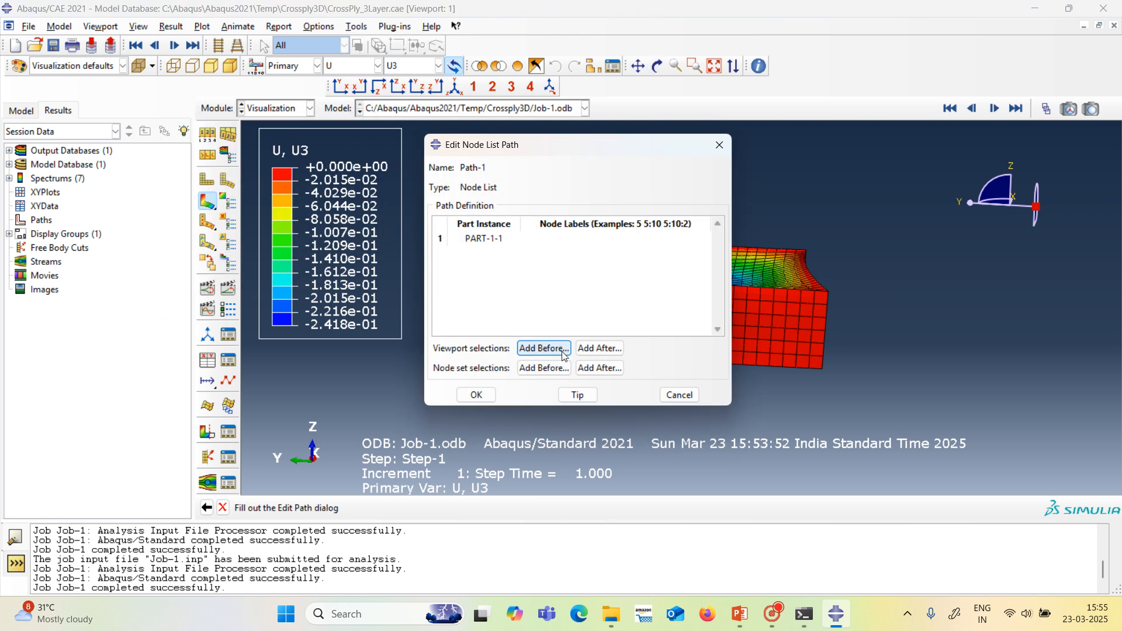
{"action": "left_click", "coordinate": [600, 349]}
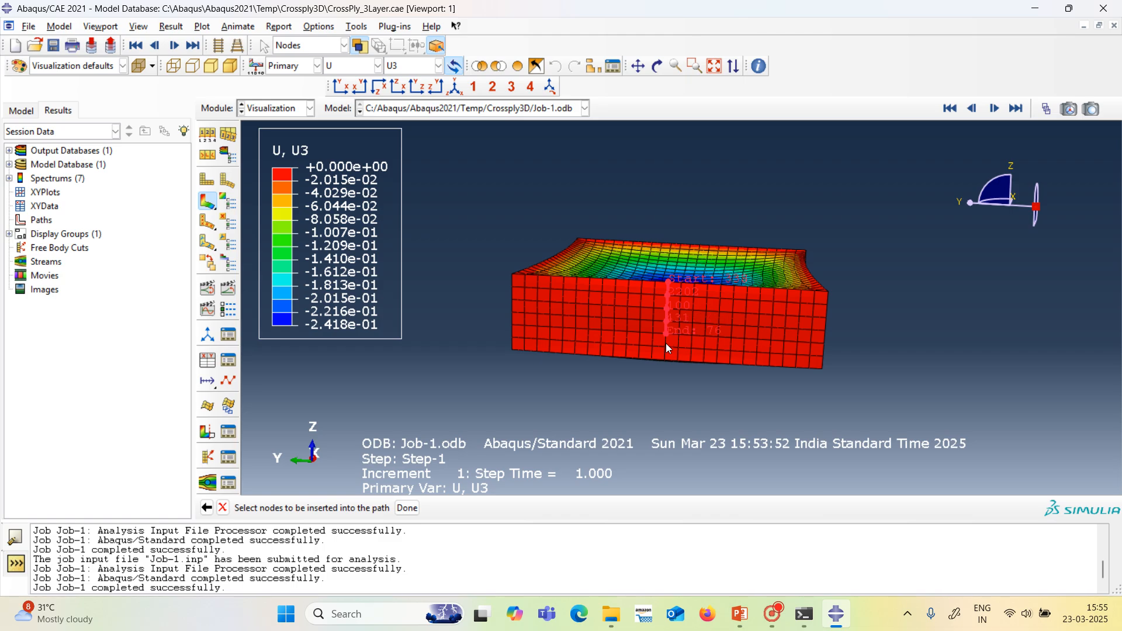
{"action": "left_click", "coordinate": [665, 359]}
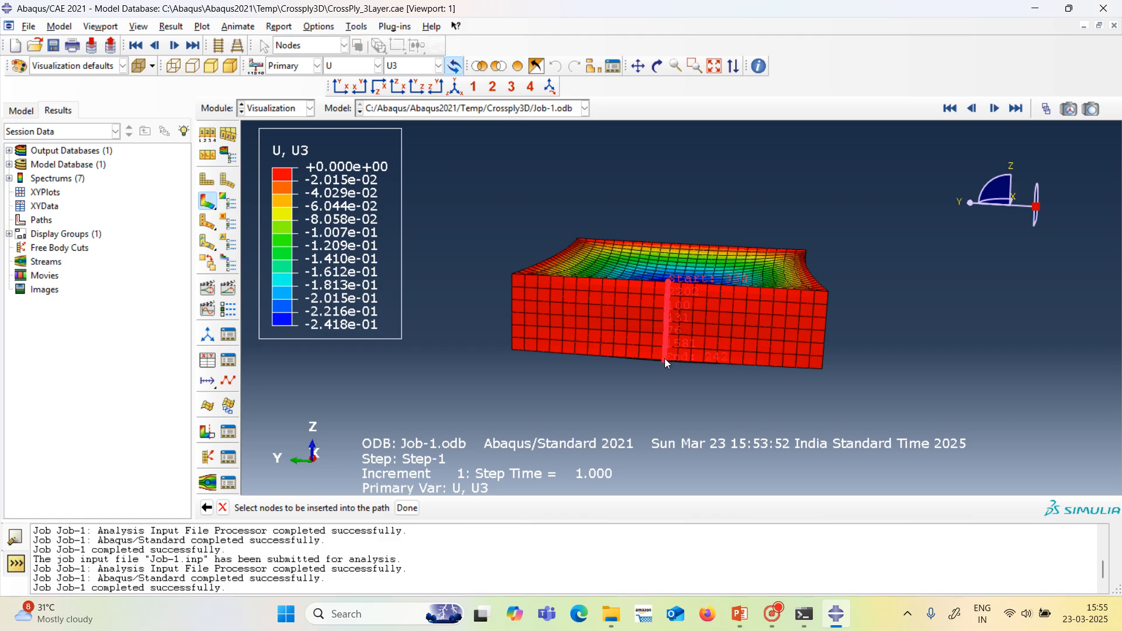
{"action": "left_click", "coordinate": [407, 508]}
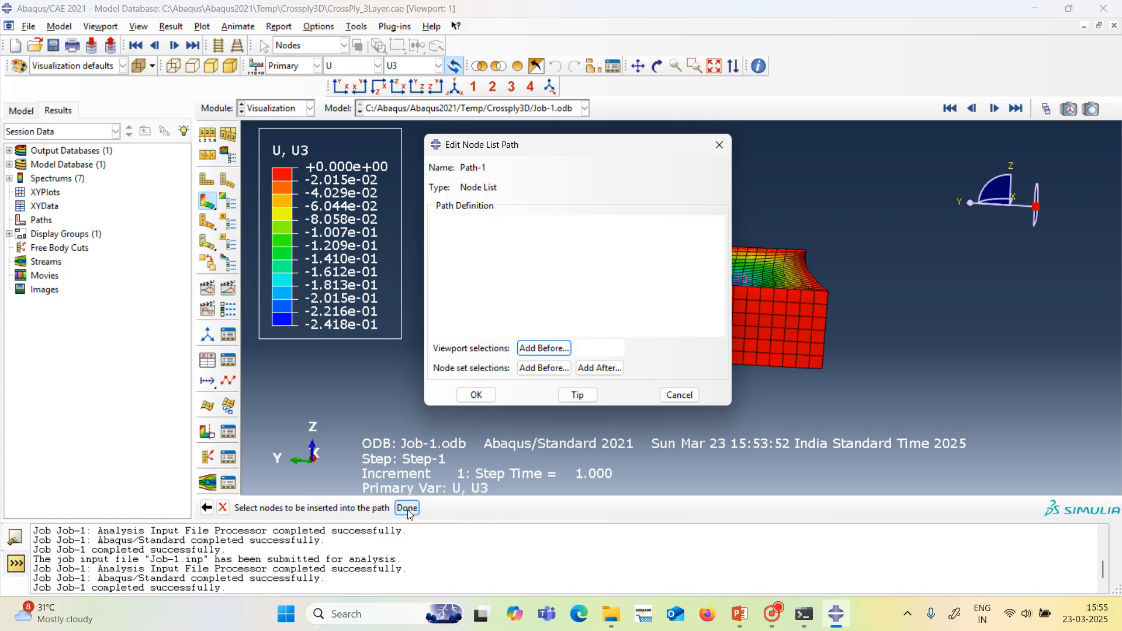
{"action": "left_click", "coordinate": [478, 394]}
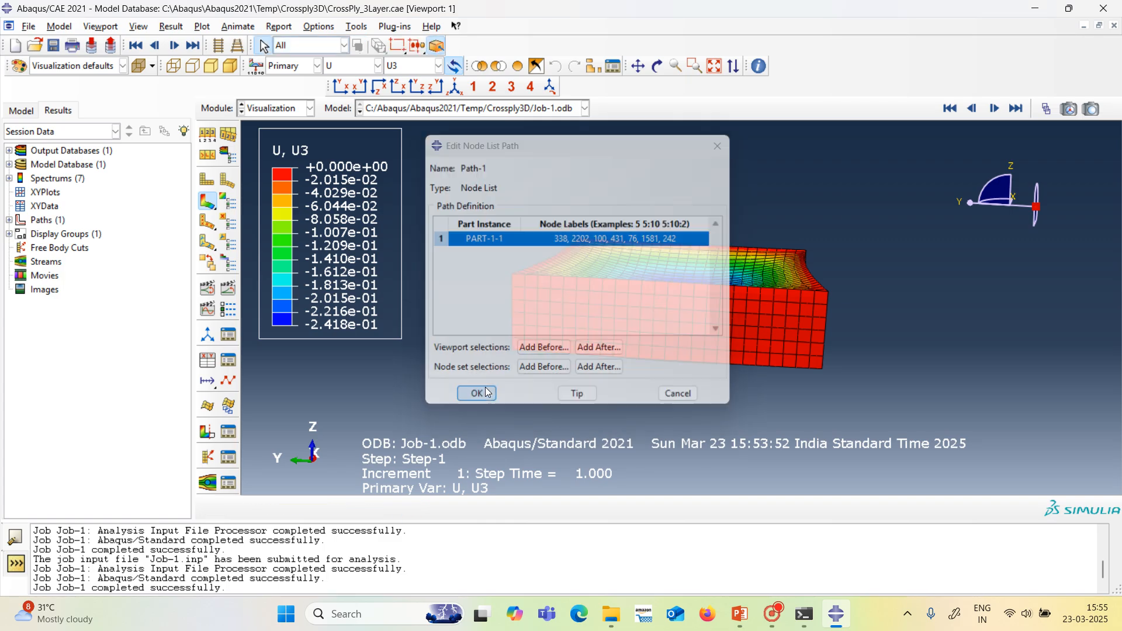
Create XY data from the through-thickness path and plot displacement component U1 against true distance on the deformed shape.
{"action": "left_click", "coordinate": [208, 360]}
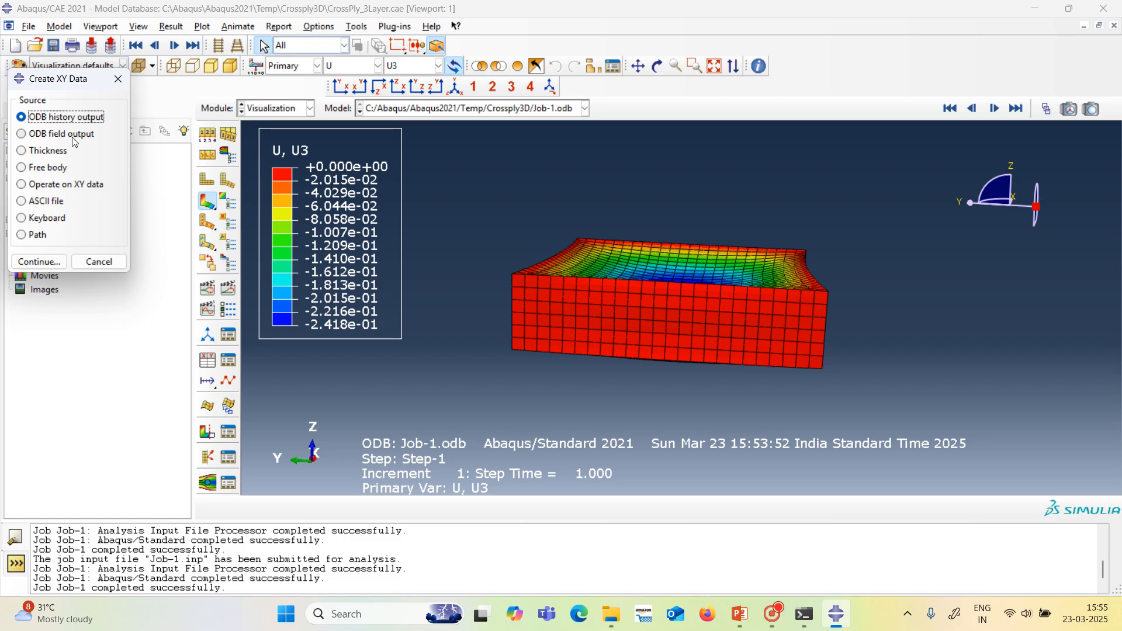
{"action": "left_click", "coordinate": [22, 235]}
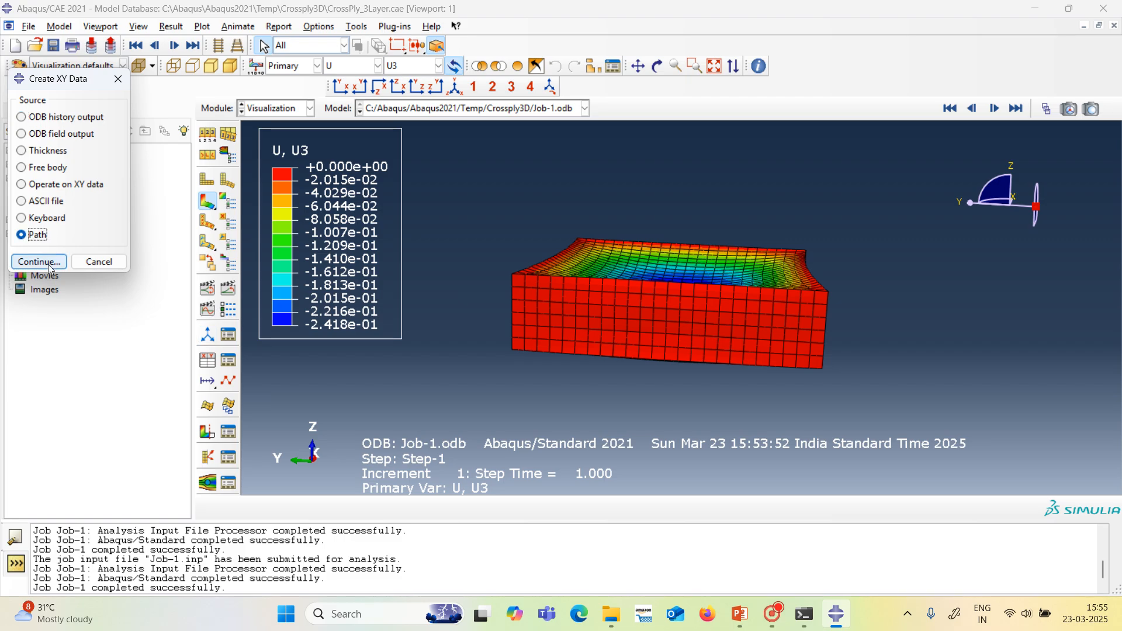
{"action": "left_click", "coordinate": [39, 261]}
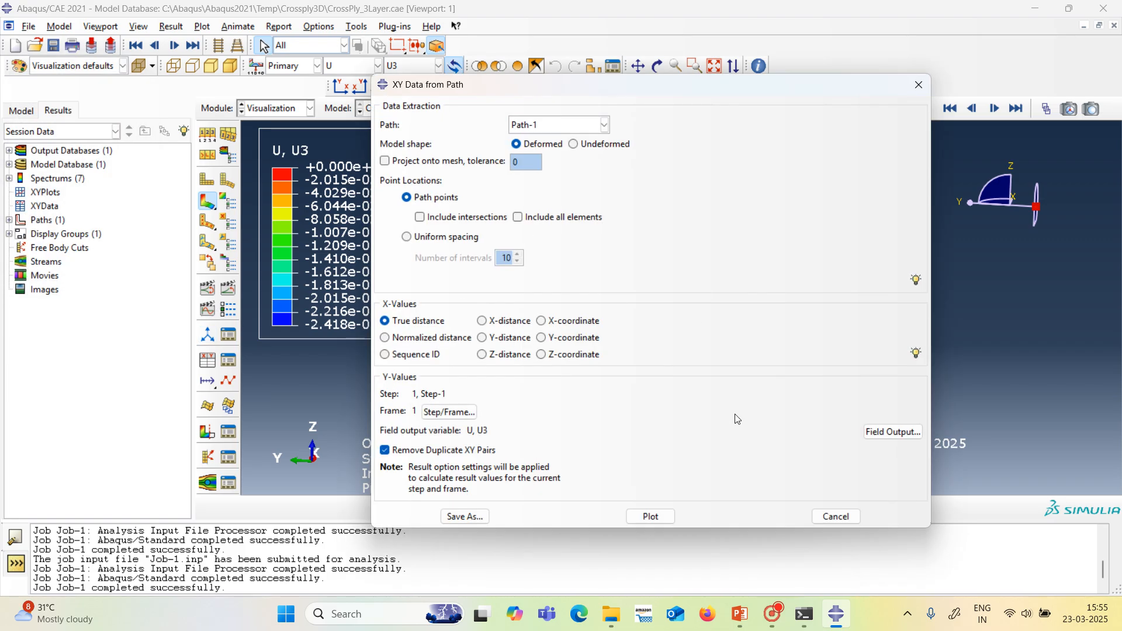
{"action": "left_click", "coordinate": [891, 431]}
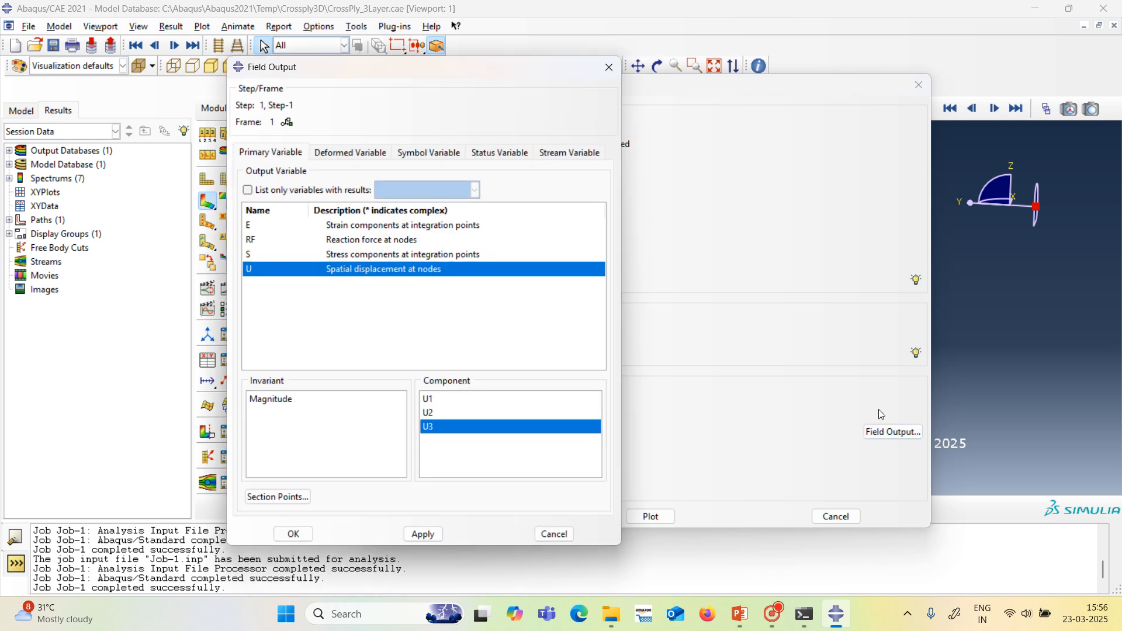
{"action": "left_click", "coordinate": [443, 400]}
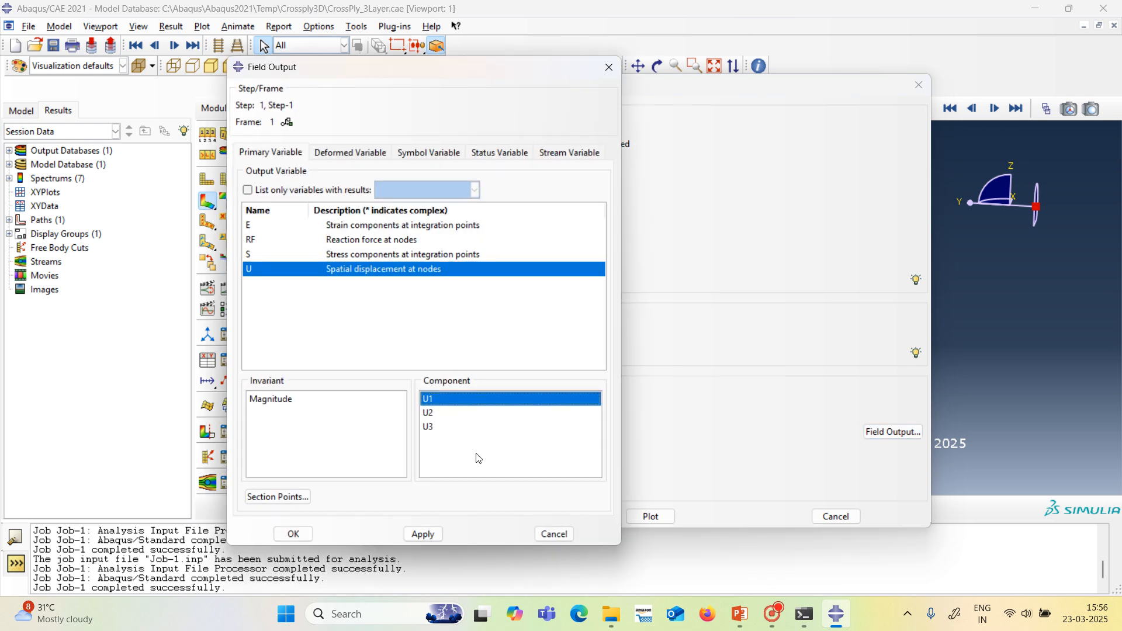
{"action": "left_click", "coordinate": [433, 534]}
{"action": "left_click", "coordinate": [294, 534]}
{"action": "left_click", "coordinate": [651, 516]}
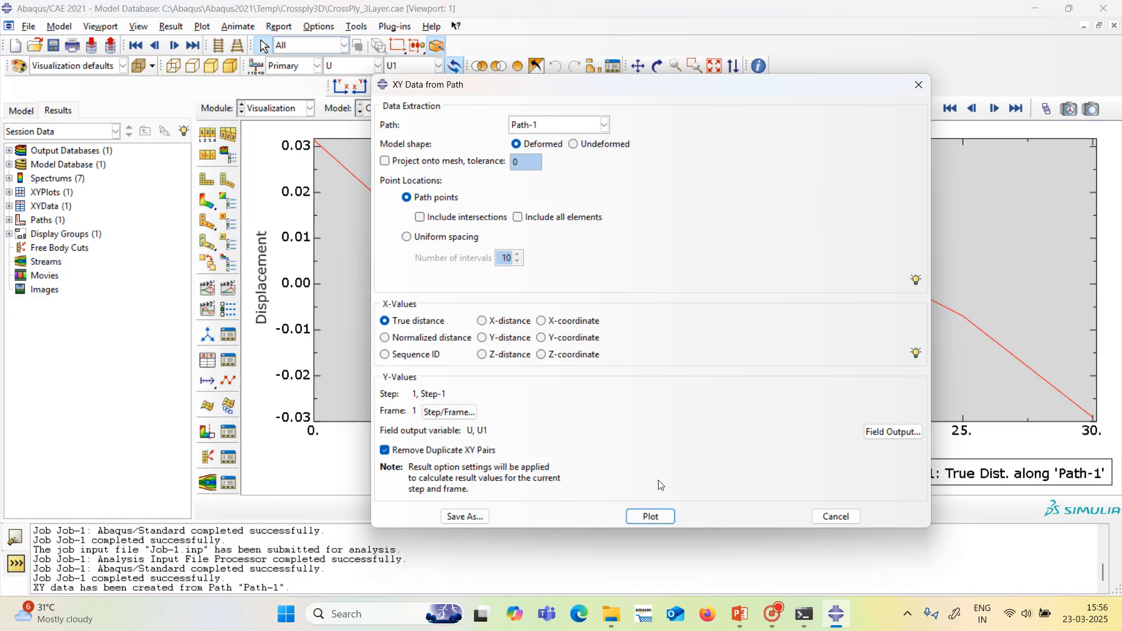
{"action": "left_click_drag", "start_coordinate": [704, 88], "coordinate": [713, 416]}
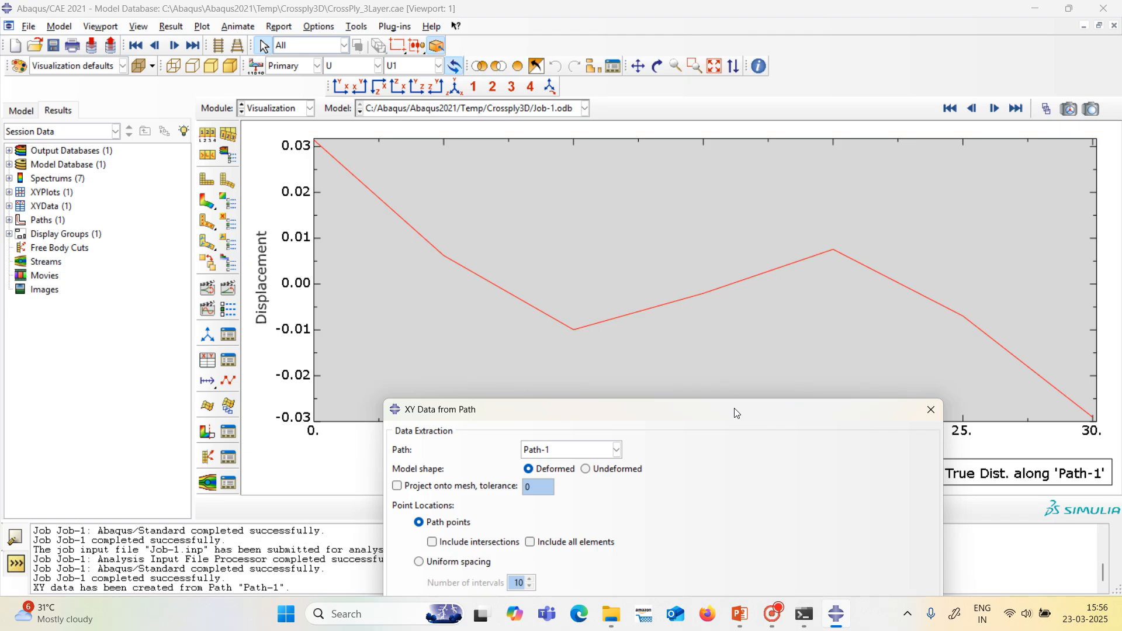
{"action": "left_click_drag", "start_coordinate": [735, 409], "coordinate": [720, 117]}
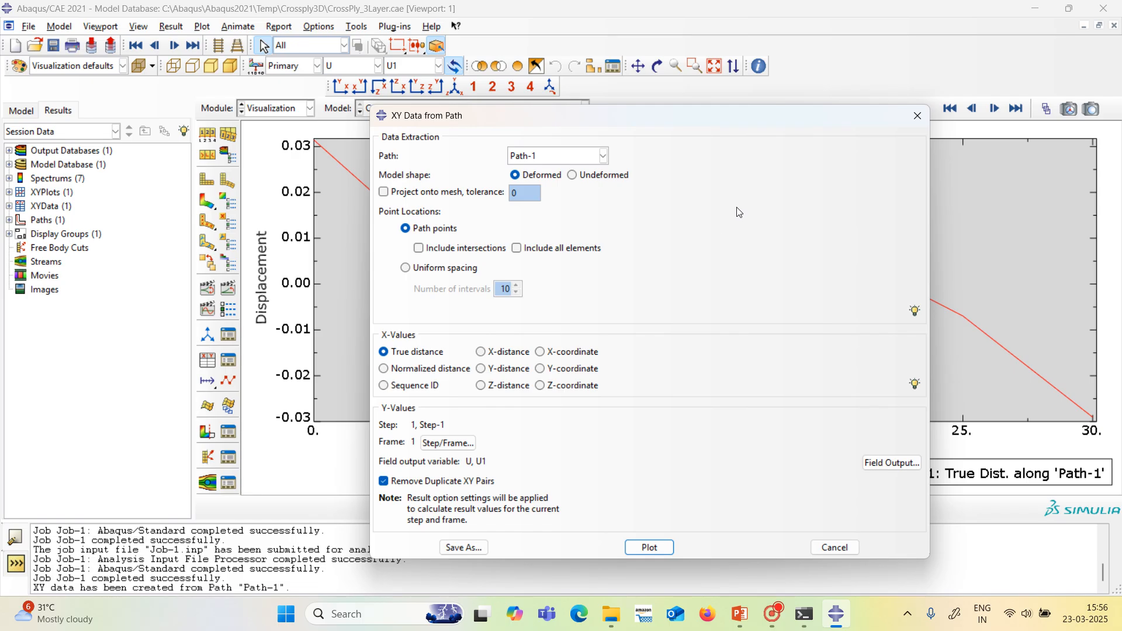
{"action": "mouse_move", "coordinate": [693, 124]}
{"action": "left_mouse_down"}
{"action": "mouse_move", "coordinate": [713, 158]}
{"action": "mouse_move", "coordinate": [707, 131]}
{"action": "left_mouse_up"}
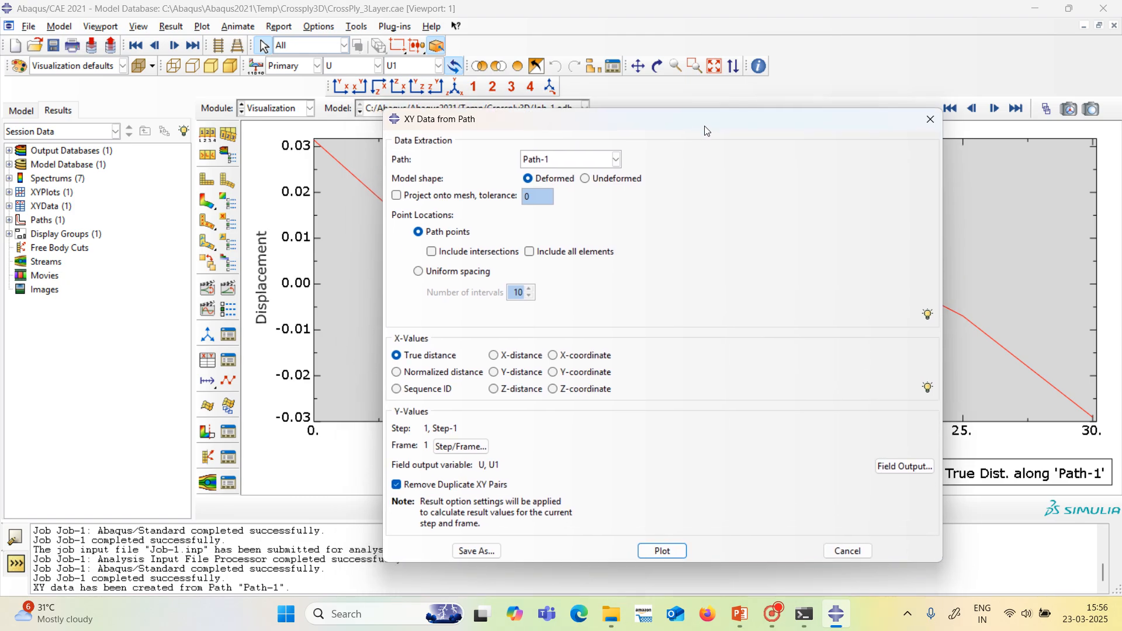
Change the path data's field output to stress component S13 and plot it along the through-thickness path.
{"action": "left_click", "coordinate": [904, 467]}
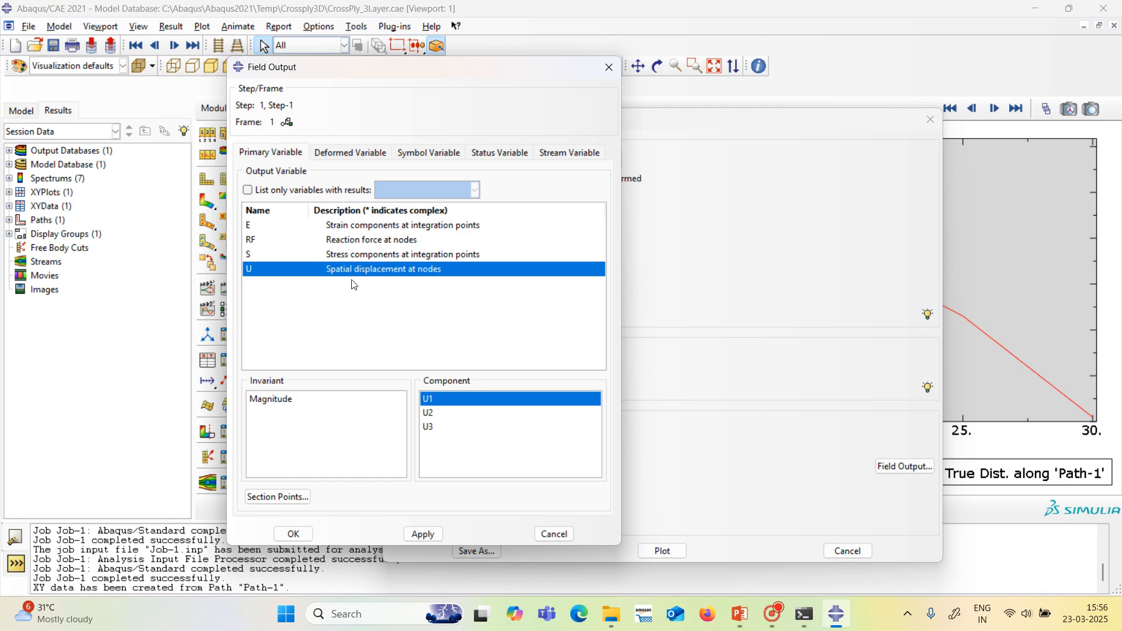
{"action": "left_click", "coordinate": [352, 254]}
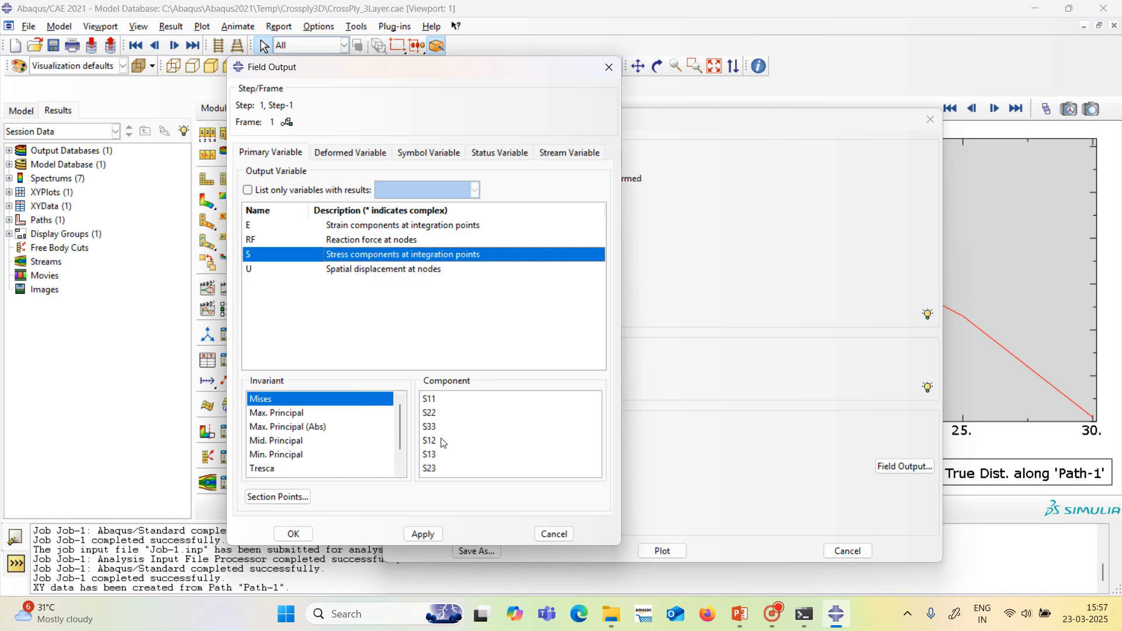
{"action": "left_click", "coordinate": [437, 455]}
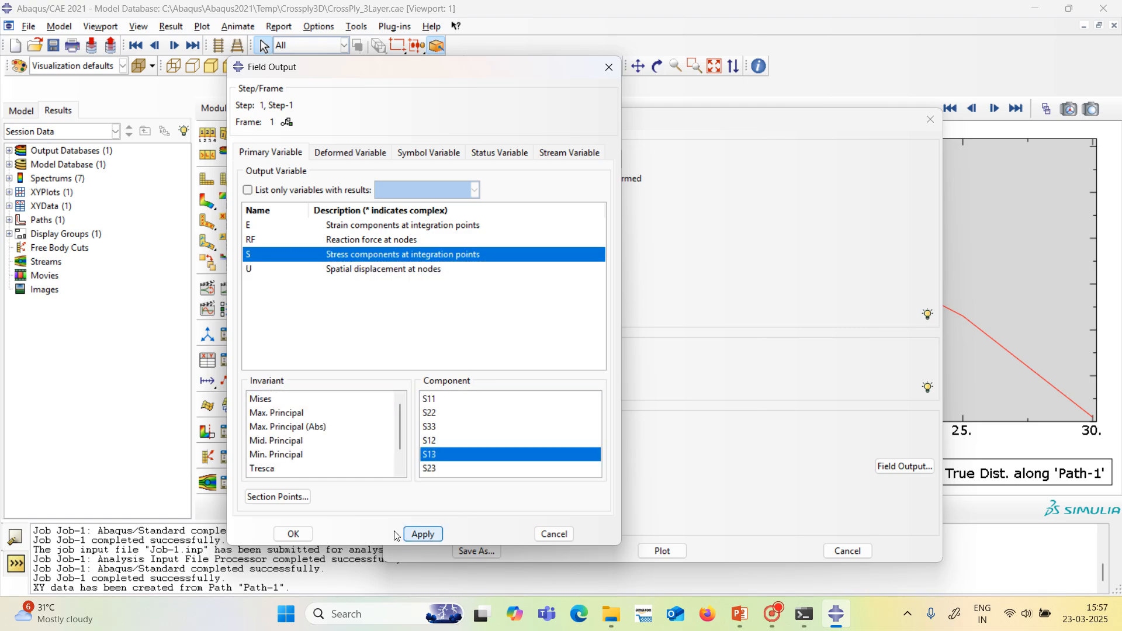
{"action": "left_click", "coordinate": [294, 534]}
{"action": "left_click", "coordinate": [662, 551]}
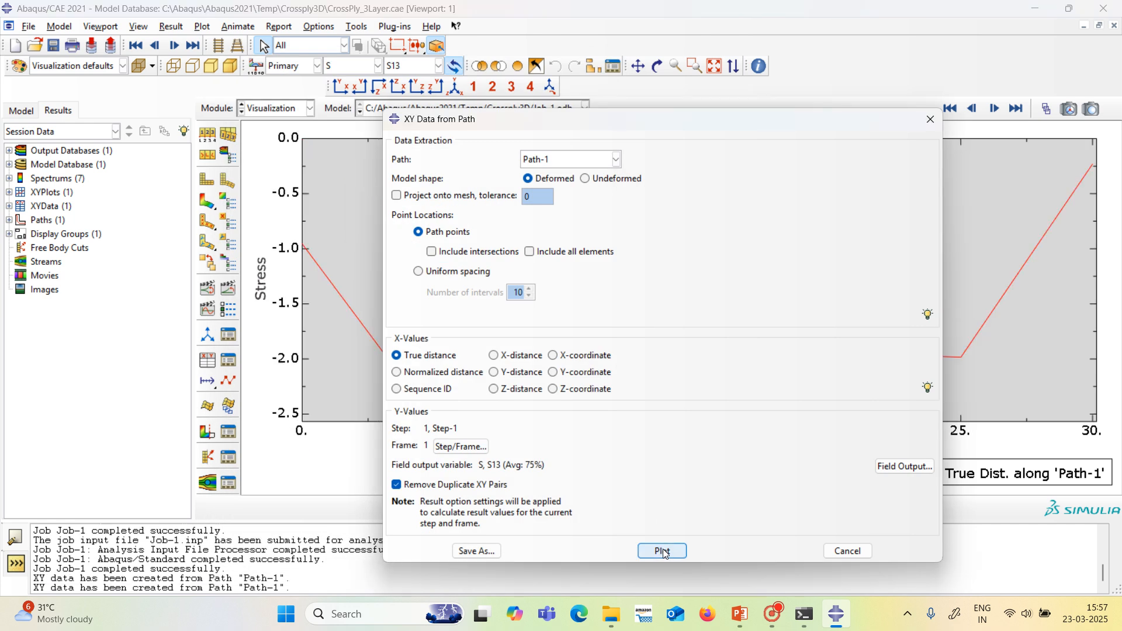
{"action": "left_click_drag", "start_coordinate": [701, 124], "coordinate": [663, 101]}
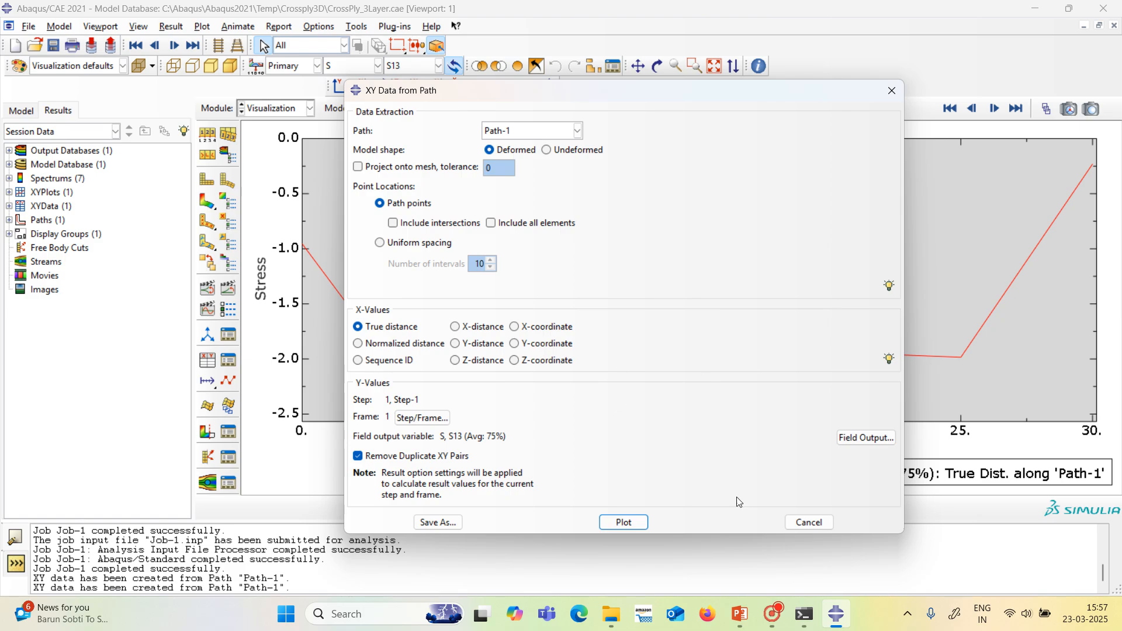
Change the path data's field output to stress component S23 and plot it against true distance along Path-1.
{"action": "left_click", "coordinate": [883, 439]}
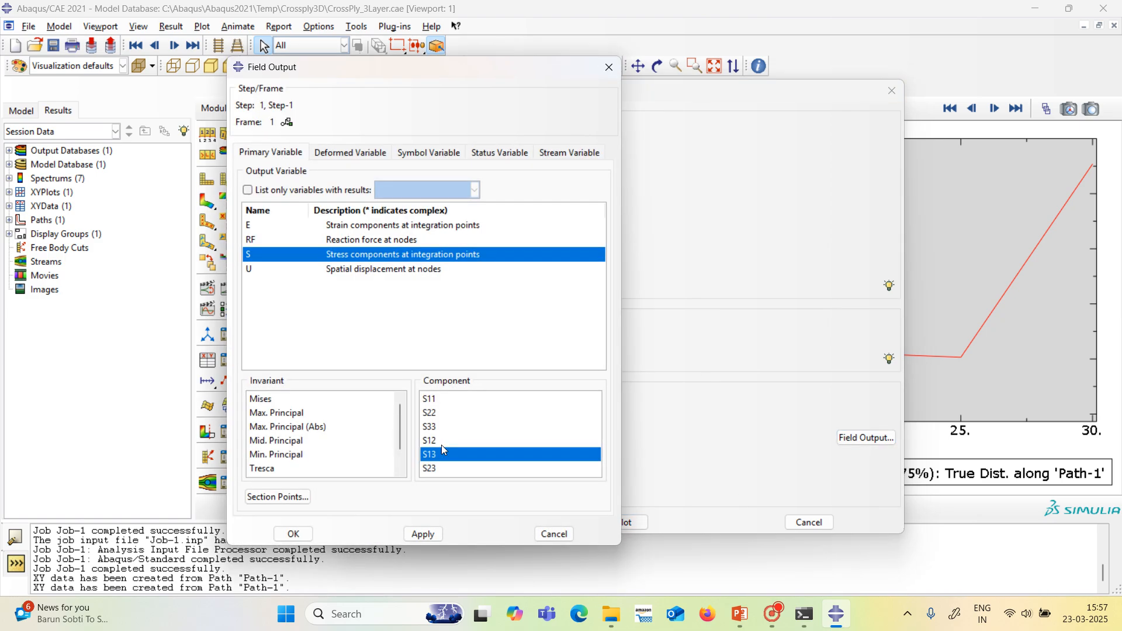
{"action": "left_click", "coordinate": [439, 467]}
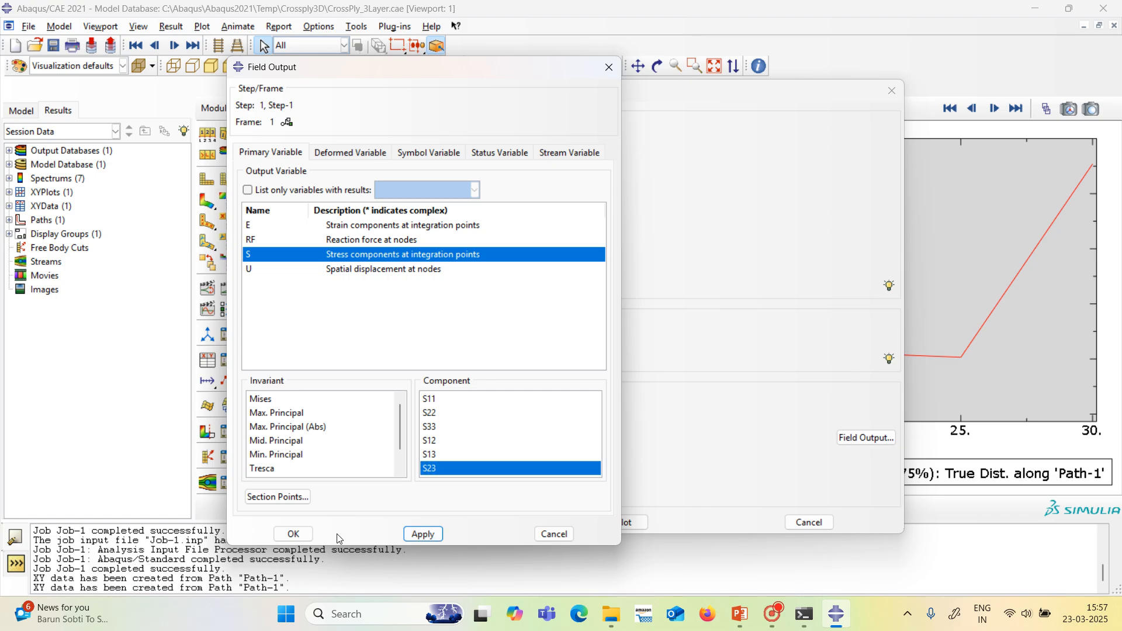
{"action": "left_click", "coordinate": [294, 535]}
{"action": "left_click", "coordinate": [623, 522]}
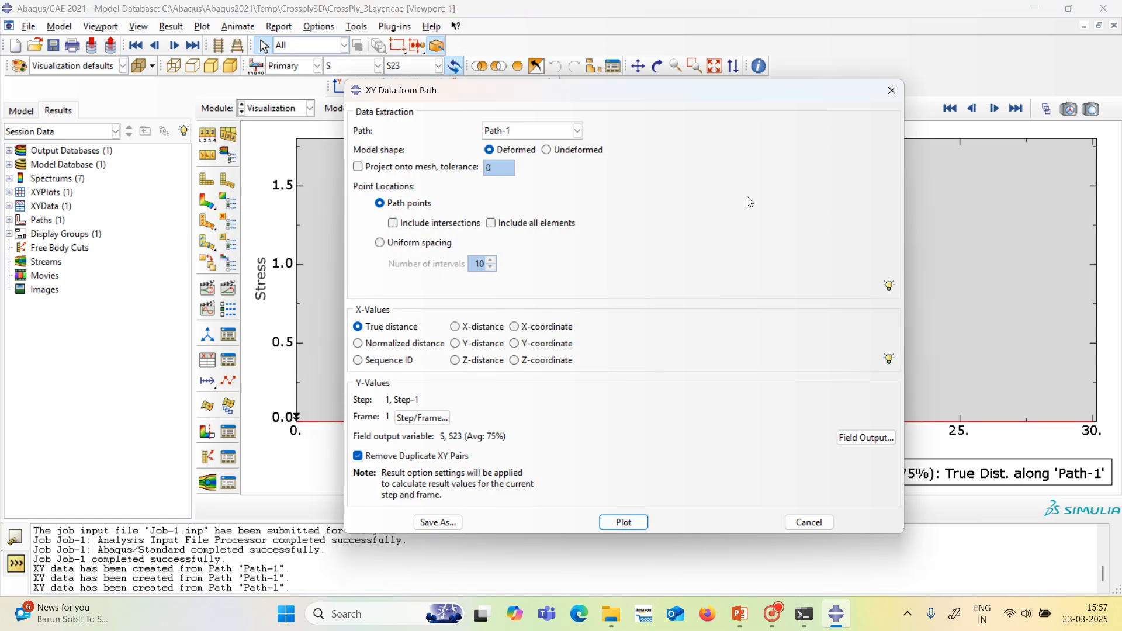
Switch the path data's field output to displacement component U2 and plot it against true distance along Path-1.
{"action": "left_click_drag", "start_coordinate": [732, 96], "coordinate": [787, 126]}
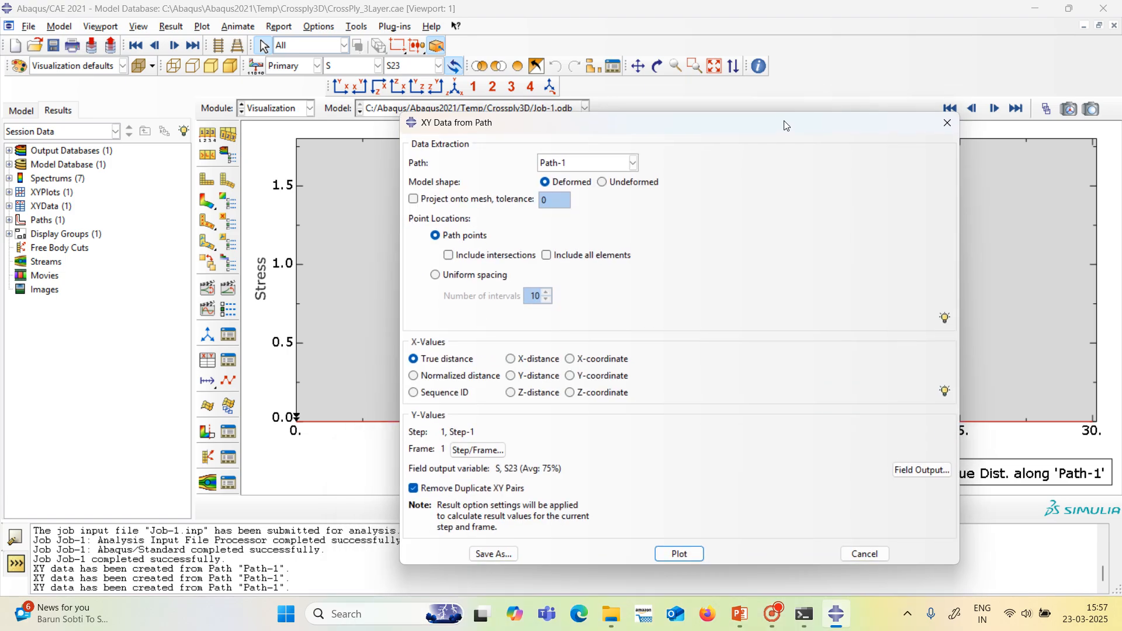
{"action": "left_click", "coordinate": [913, 470]}
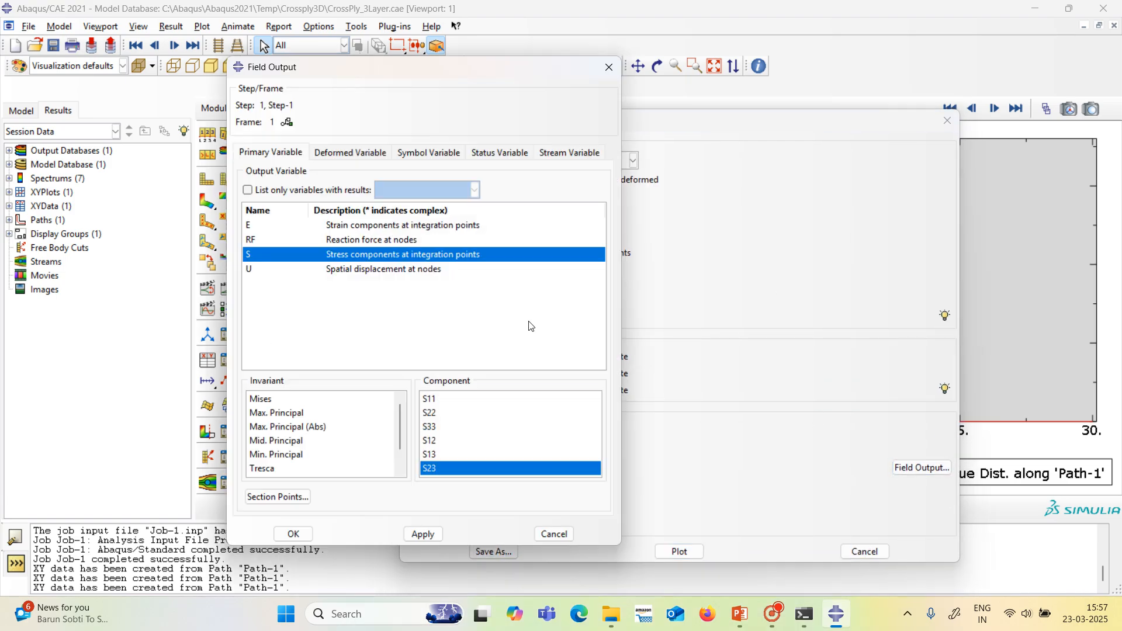
{"action": "left_click", "coordinate": [448, 403]}
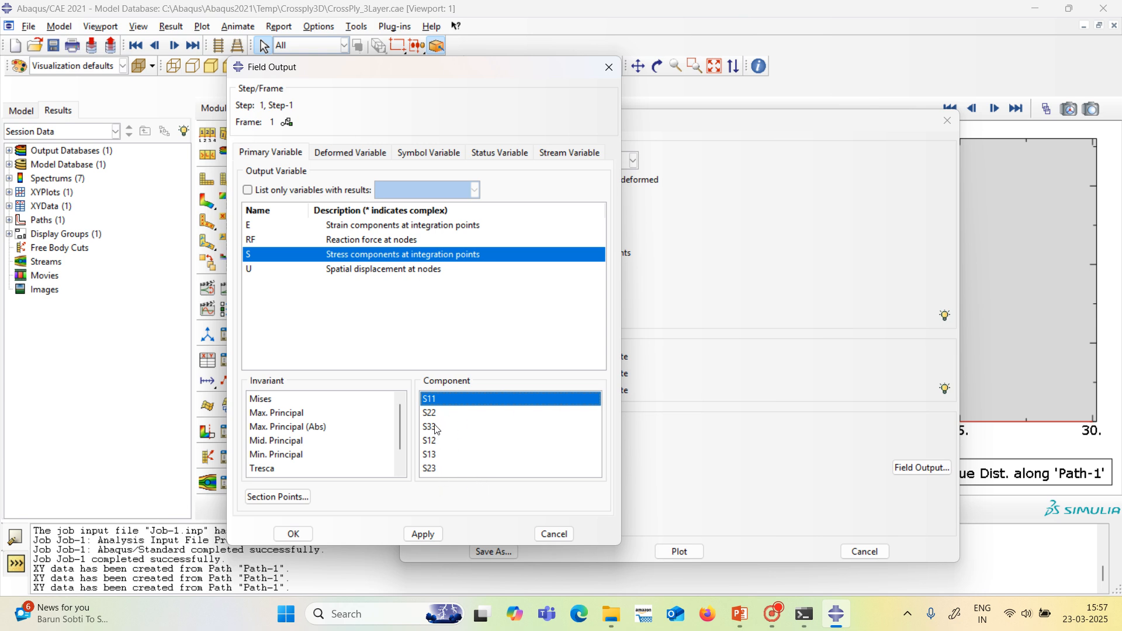
{"action": "left_click", "coordinate": [436, 443]}
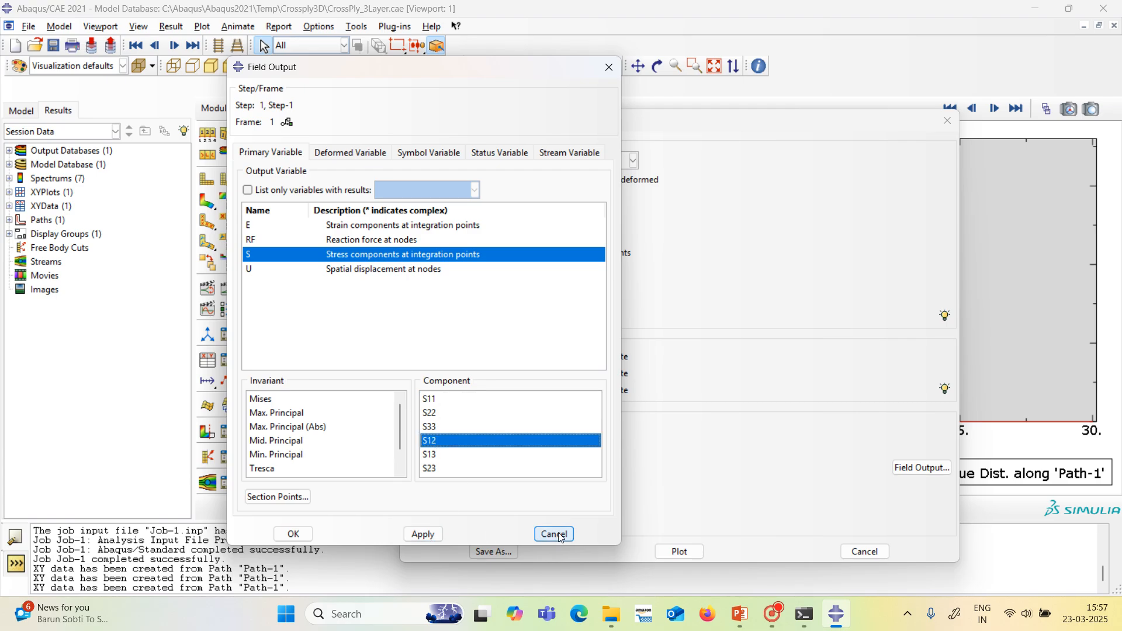
{"action": "left_click", "coordinate": [418, 277]}
{"action": "left_click", "coordinate": [423, 271]}
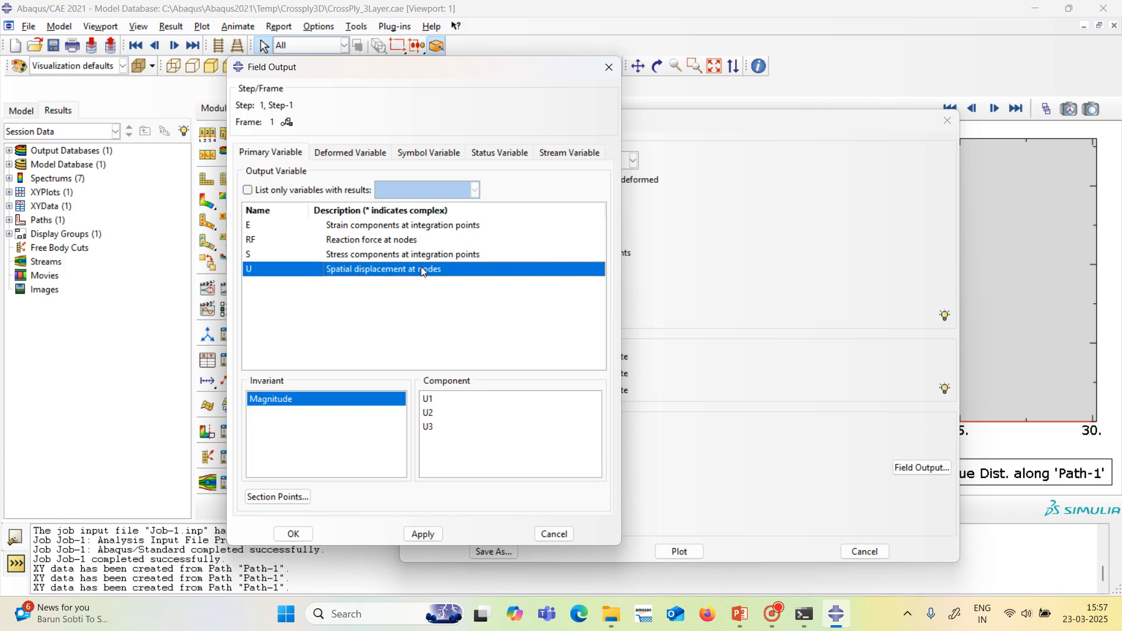
{"action": "left_click", "coordinate": [440, 412]}
{"action": "left_click", "coordinate": [423, 533]}
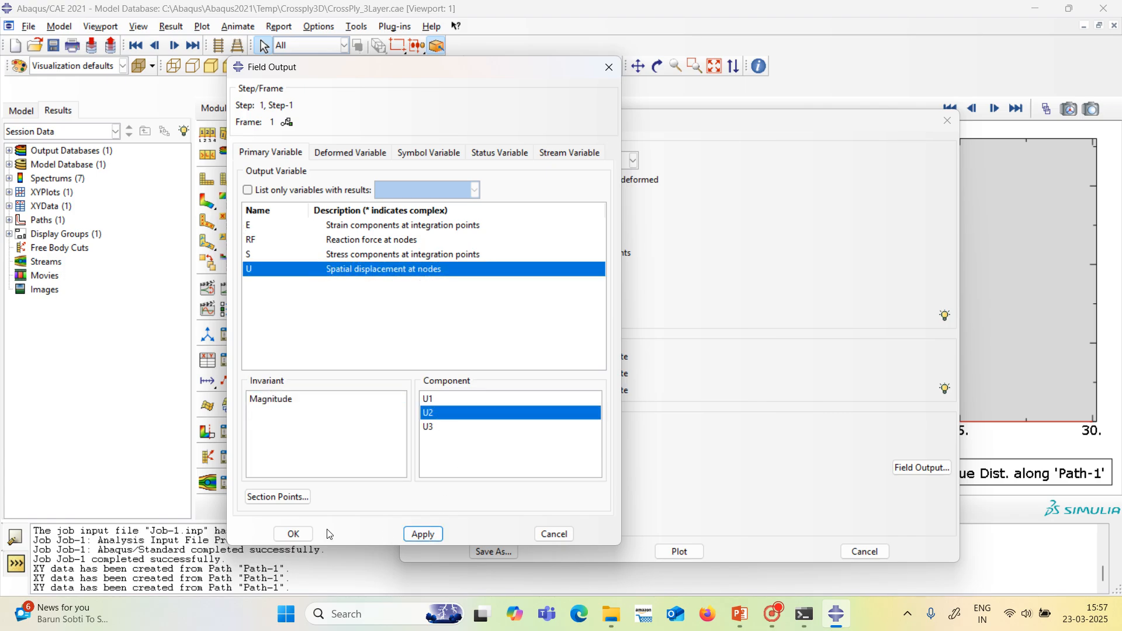
{"action": "left_click", "coordinate": [298, 533]}
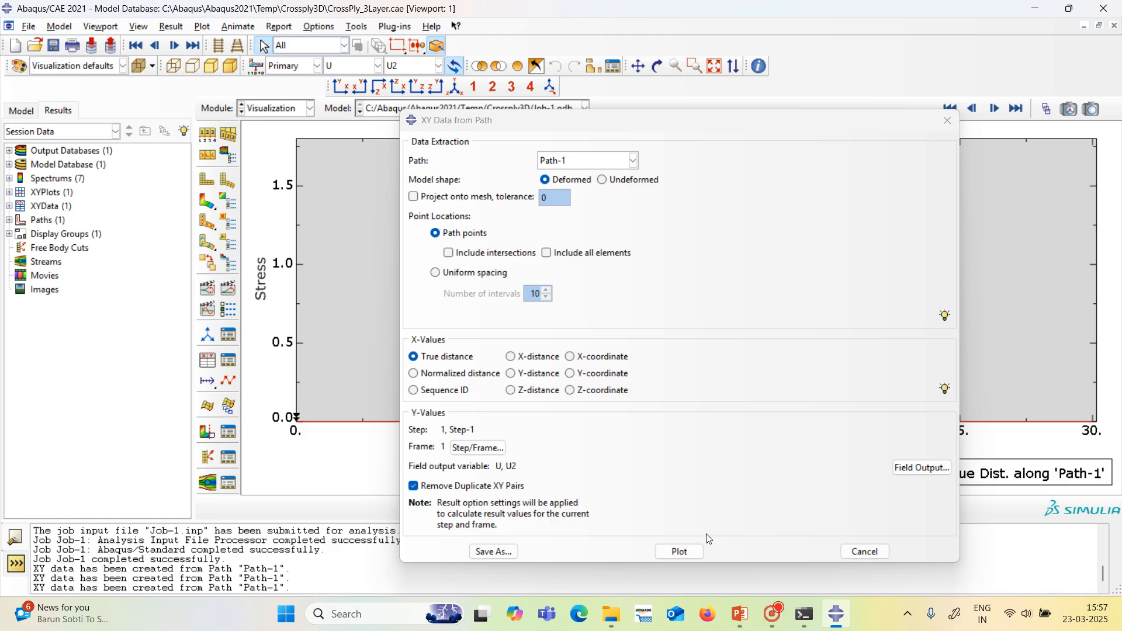
{"action": "left_click", "coordinate": [681, 553]}
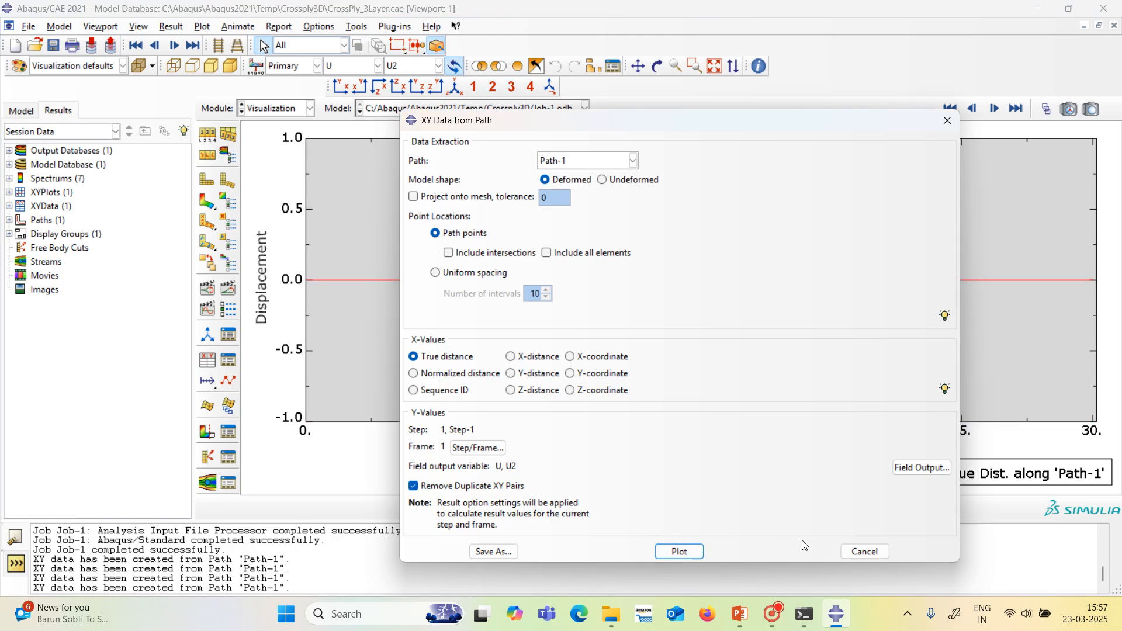
Close the path data setup, display the U2 contours on the deformed plate, and examine its side faces and top surface.
{"action": "left_click", "coordinate": [866, 551]}
{"action": "left_click", "coordinate": [206, 201]}
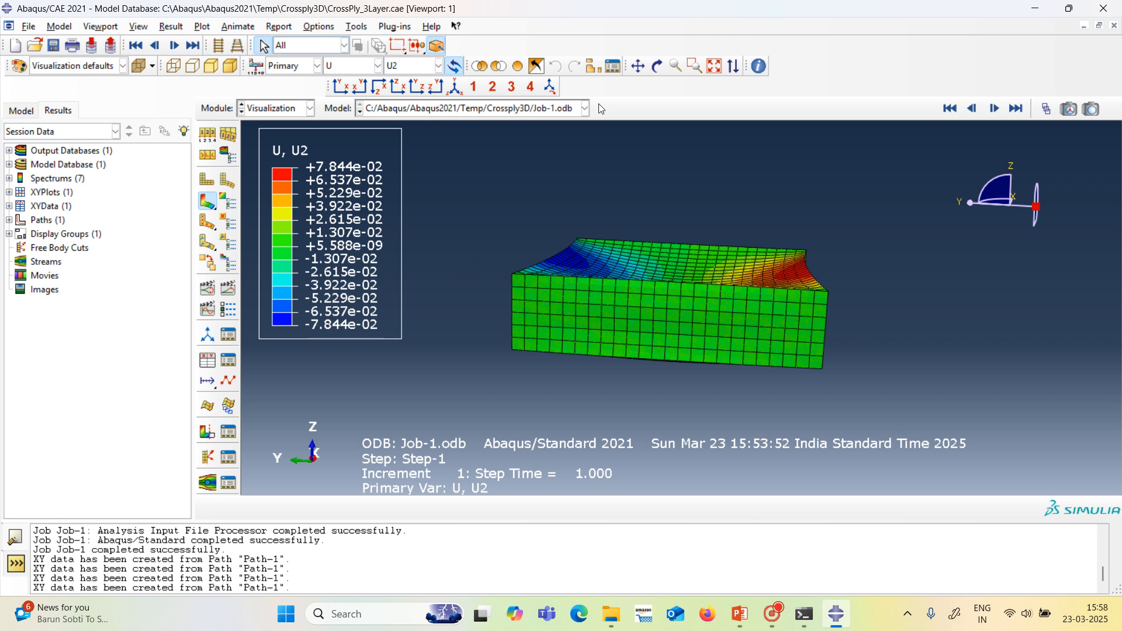
{"action": "left_click", "coordinate": [657, 66]}
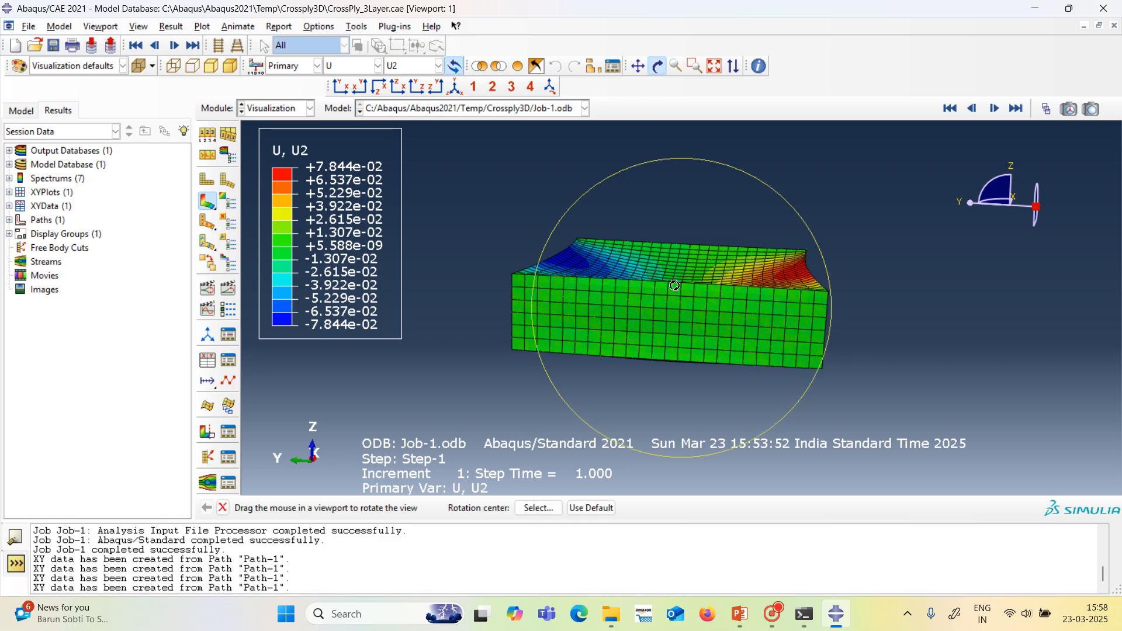
{"action": "left_click_drag", "start_coordinate": [671, 279], "coordinate": [603, 318]}
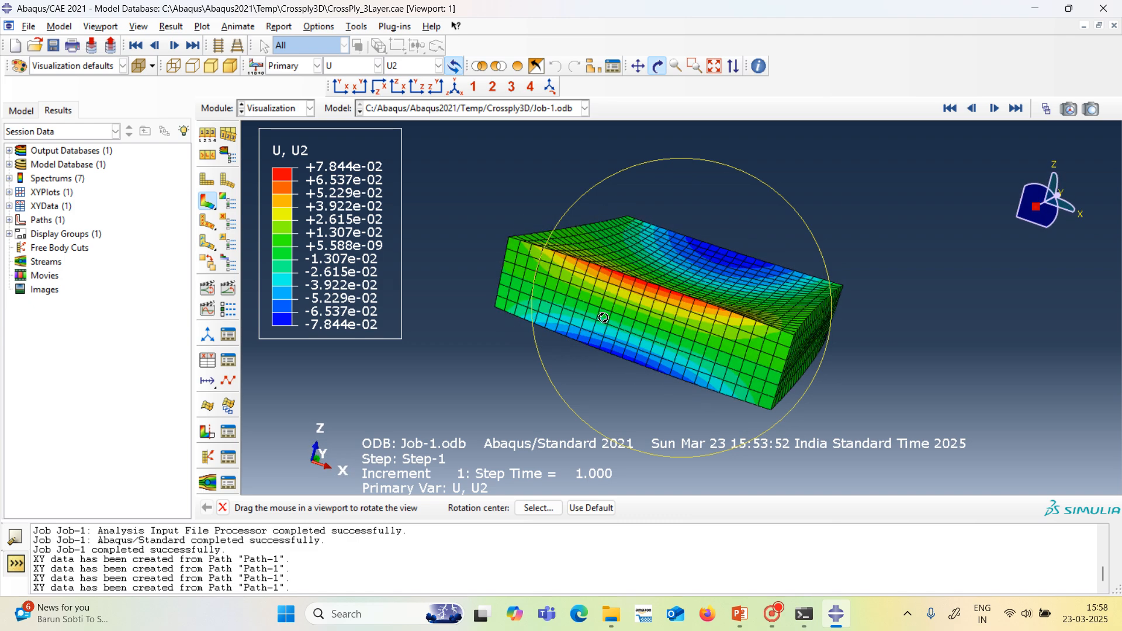
{"action": "left_click_drag", "start_coordinate": [774, 346], "coordinate": [683, 327]}
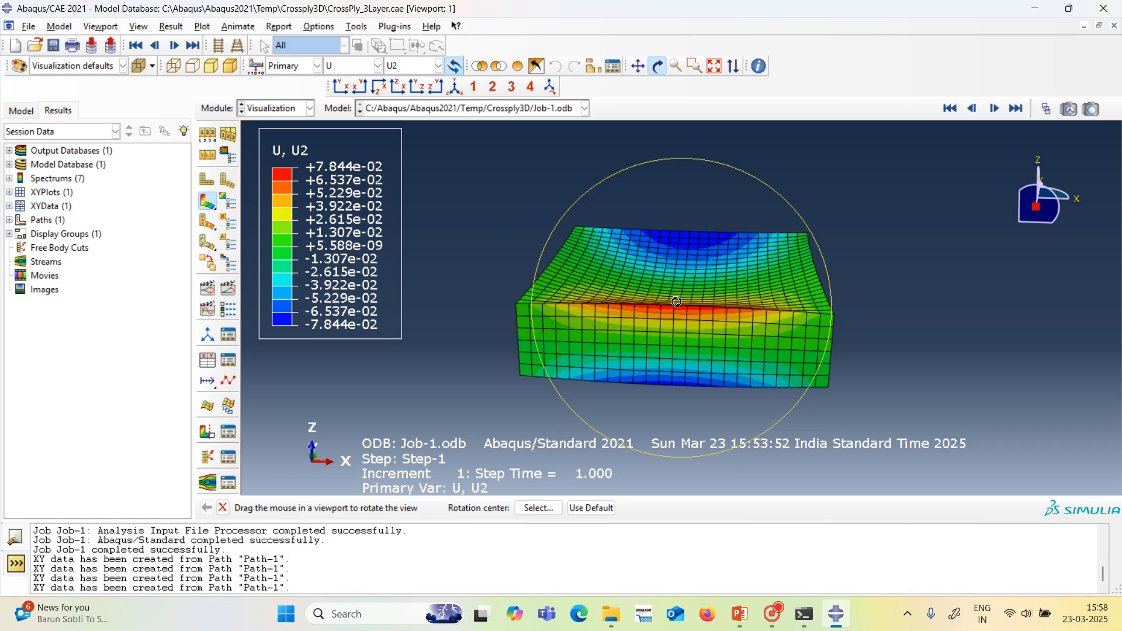
{"action": "left_click_drag", "start_coordinate": [669, 319], "coordinate": [666, 373]}
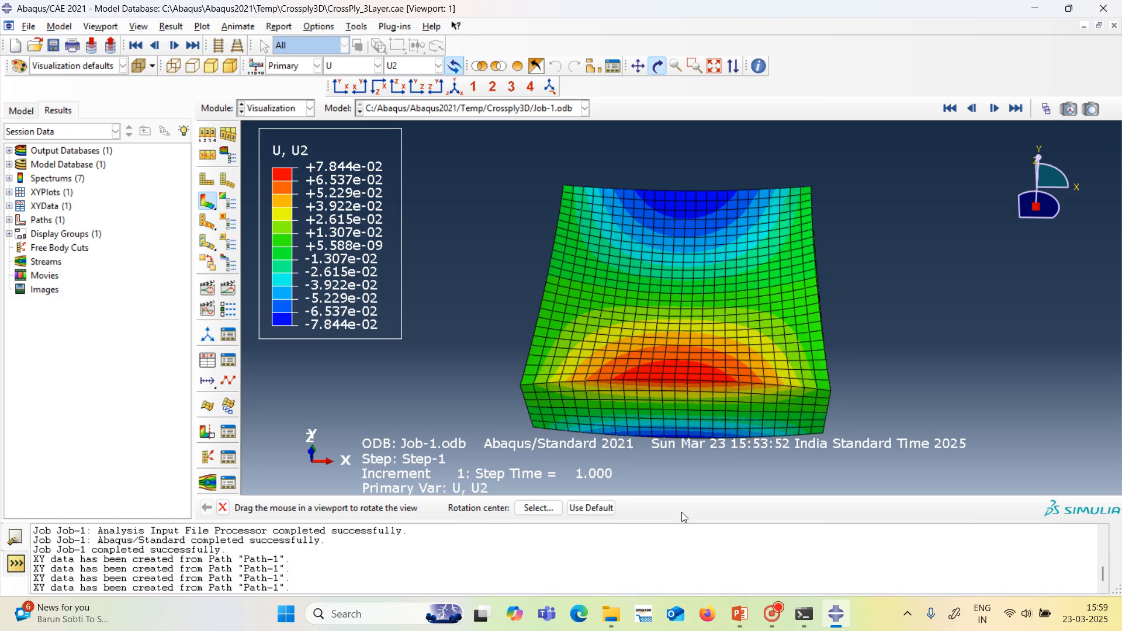
{"action": "mouse_move", "coordinate": [772, 611]}
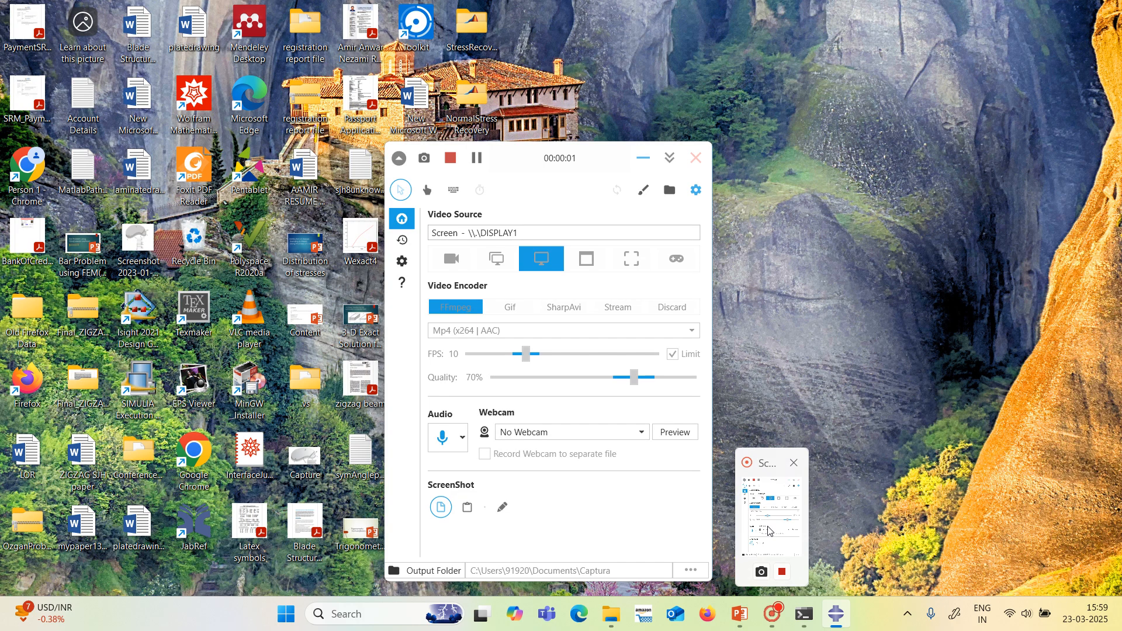
{"action": "left_click", "coordinate": [770, 531]}
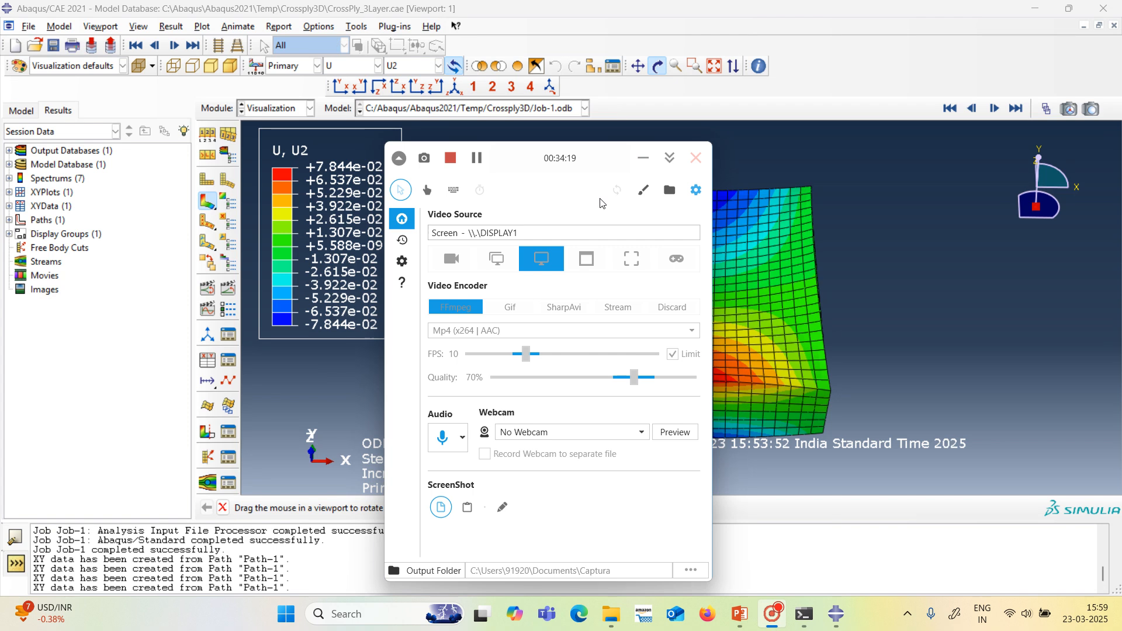